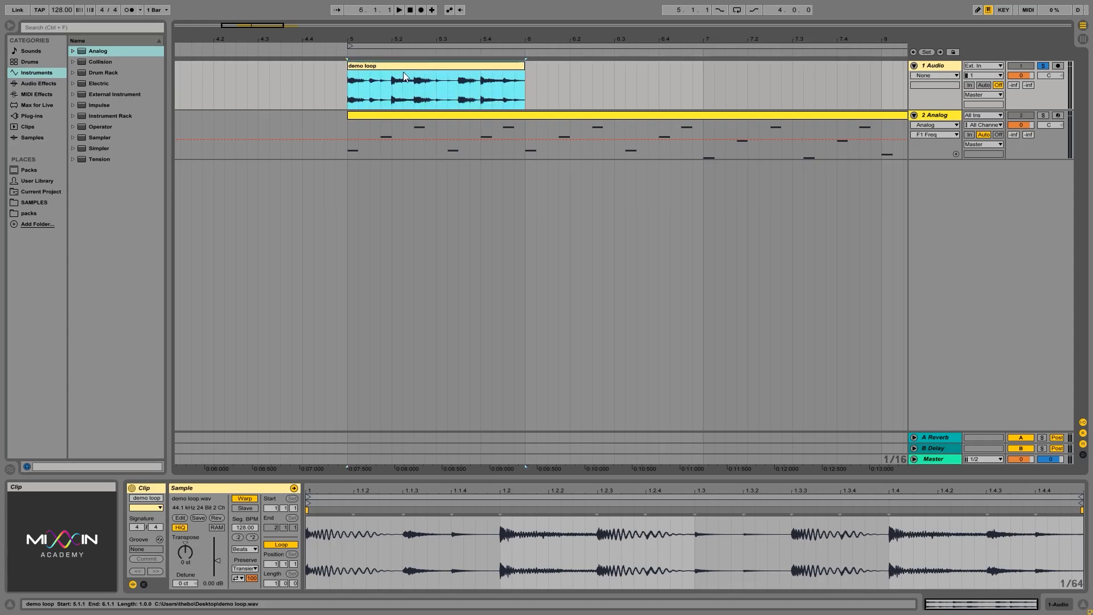
{"action": "left_click_drag", "start_coordinate": [400, 65], "coordinate": [303, 64]}
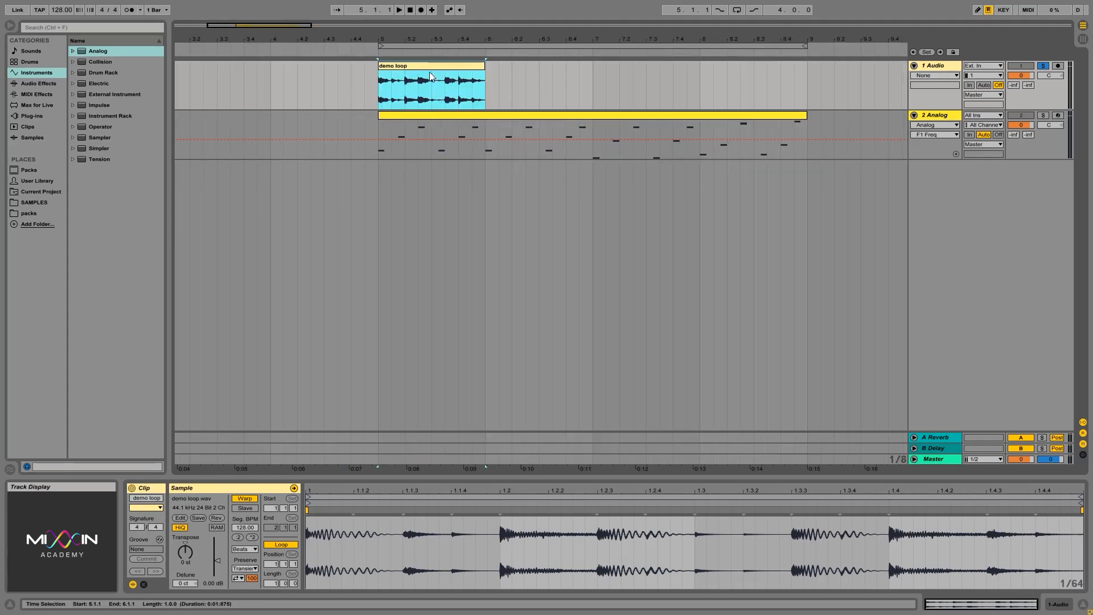
{"action": "left_click", "coordinate": [405, 96]}
{"action": "left_click", "coordinate": [355, 95]}
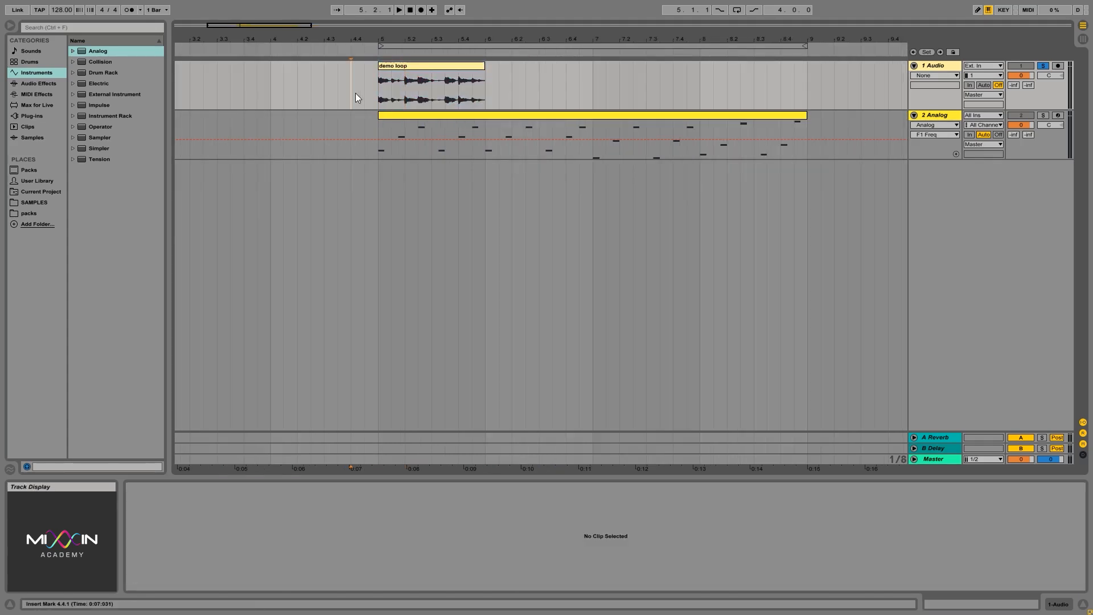
{"action": "left_click", "coordinate": [387, 98]}
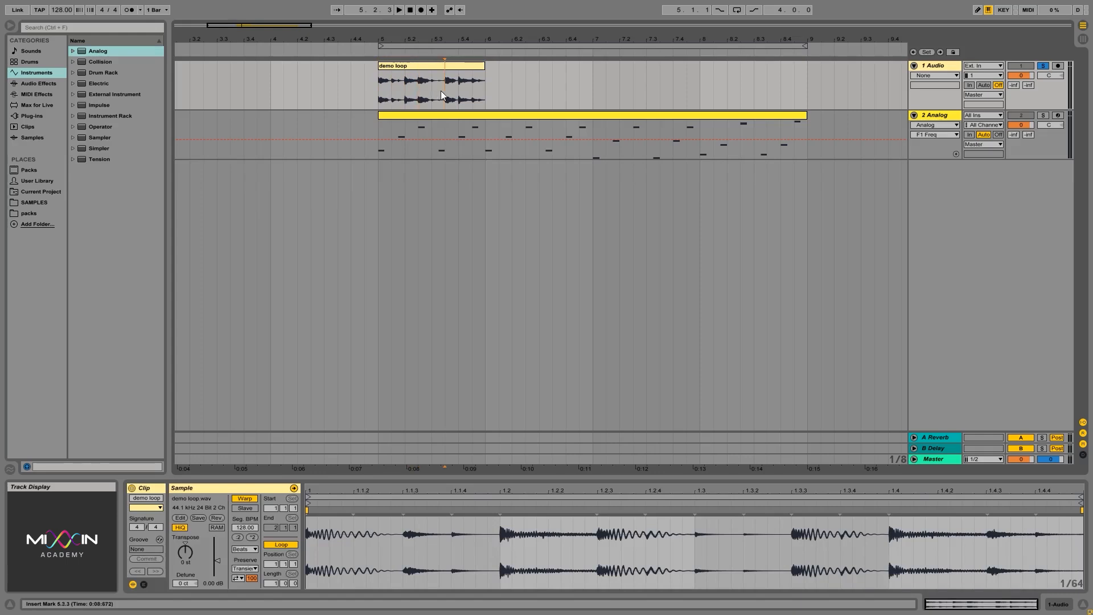
{"action": "left_click", "coordinate": [405, 155]}
{"action": "left_click", "coordinate": [445, 153]}
Step: Copy the 5.2.1 to 6.1.1 section of both tracks to bar 4, and undo the copy
{"action": "left_click", "coordinate": [409, 68]}
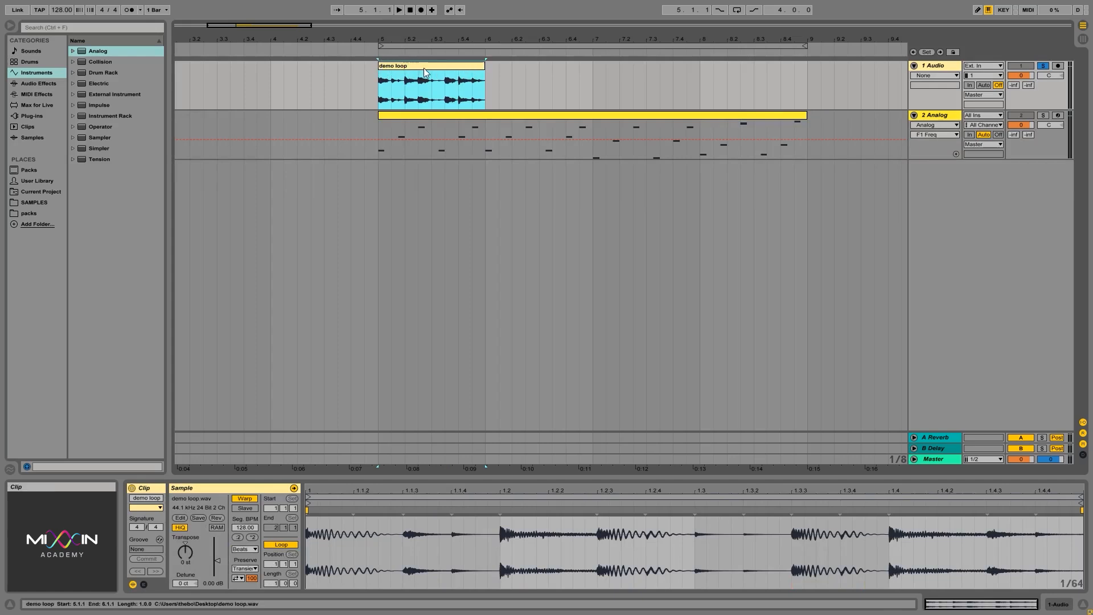
{"action": "left_click_drag", "start_coordinate": [423, 73], "coordinate": [405, 143]}
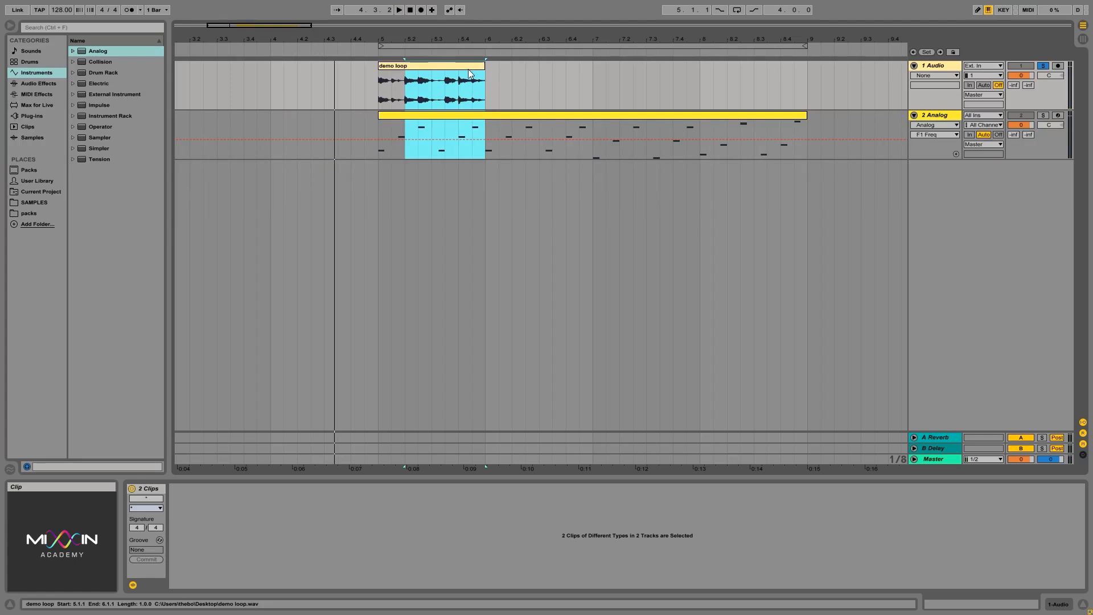
{"action": "left_click_drag", "start_coordinate": [463, 64], "coordinate": [321, 81]}
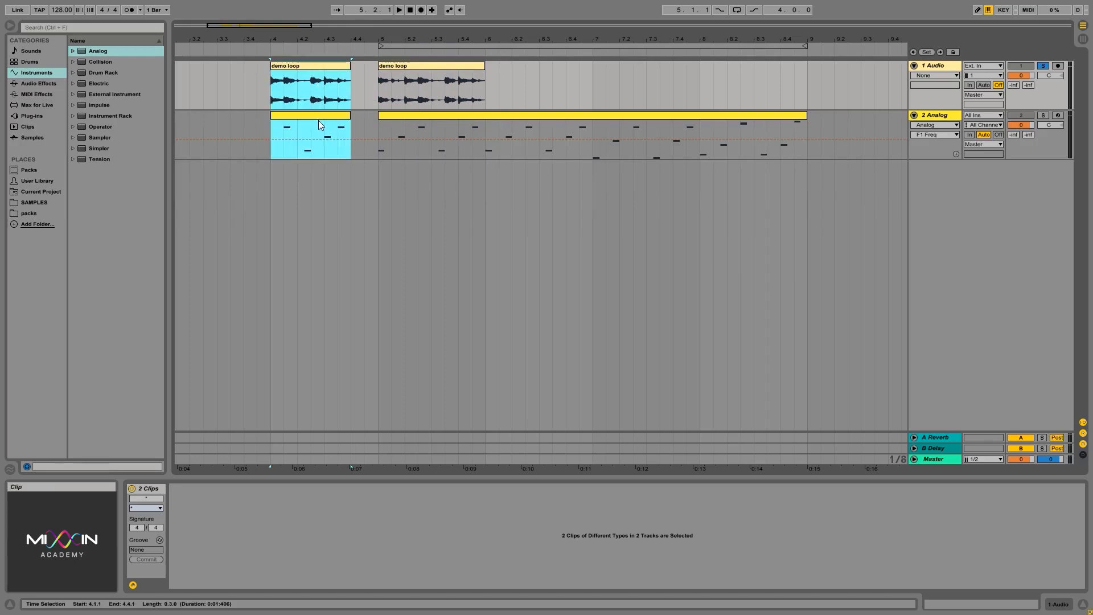
{"action": "key", "text": "ctrl+z"}
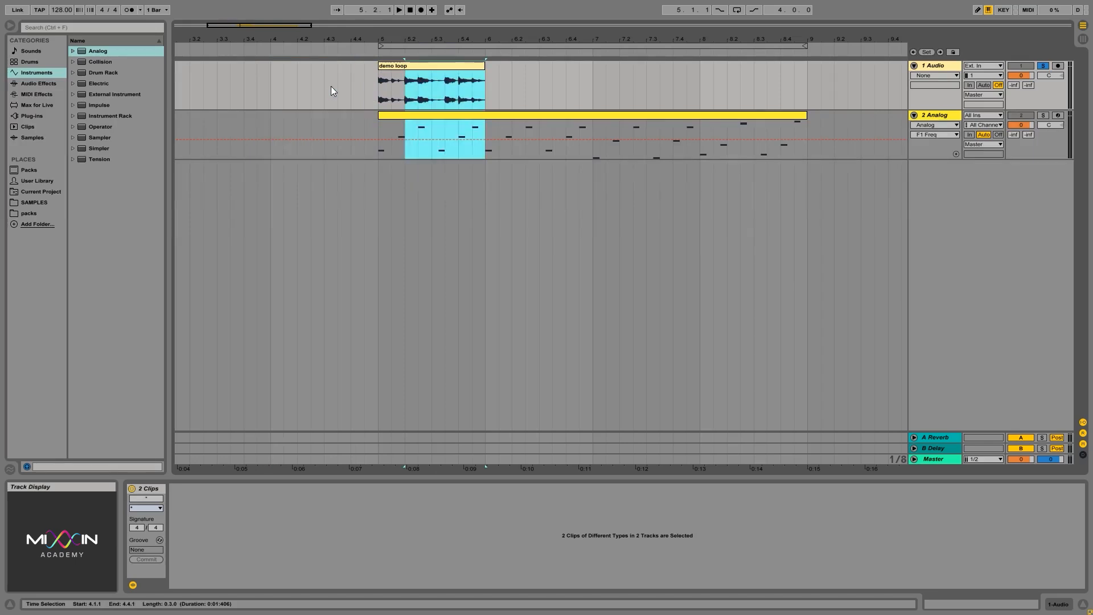
Step: Examine the commands available for a point inside the demo loop's waveform and for the whole clip
{"action": "left_click", "coordinate": [499, 89]}
{"action": "mouse_move", "coordinate": [350, 86]}
{"action": "left_mouse_down"}
{"action": "mouse_move", "coordinate": [531, 122]}
{"action": "mouse_move", "coordinate": [783, 134]}
{"action": "mouse_move", "coordinate": [357, 117]}
{"action": "mouse_move", "coordinate": [349, 91]}
{"action": "left_mouse_up"}
{"action": "left_click", "coordinate": [382, 87]}
{"action": "right_click", "coordinate": [414, 85]}
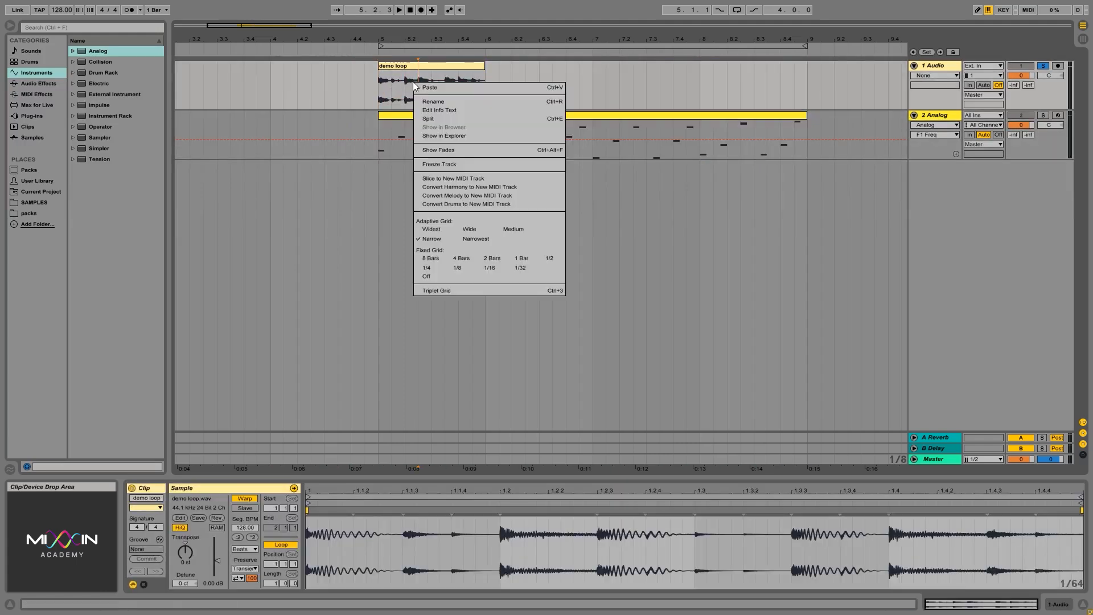
{"action": "left_click", "coordinate": [404, 82]}
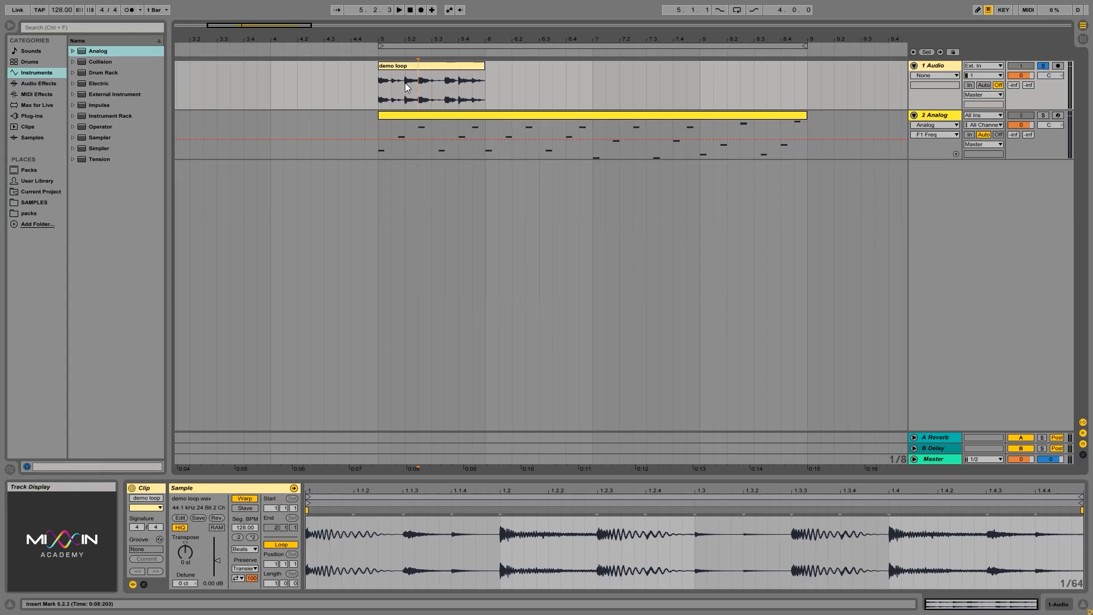
{"action": "right_click", "coordinate": [405, 84]}
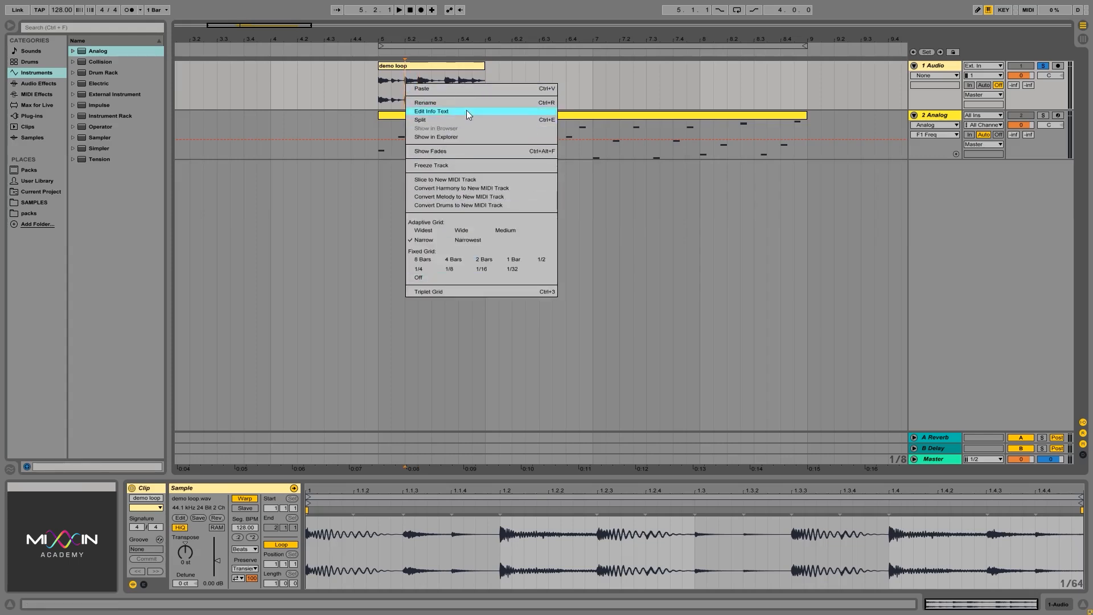
{"action": "left_click", "coordinate": [500, 68]}
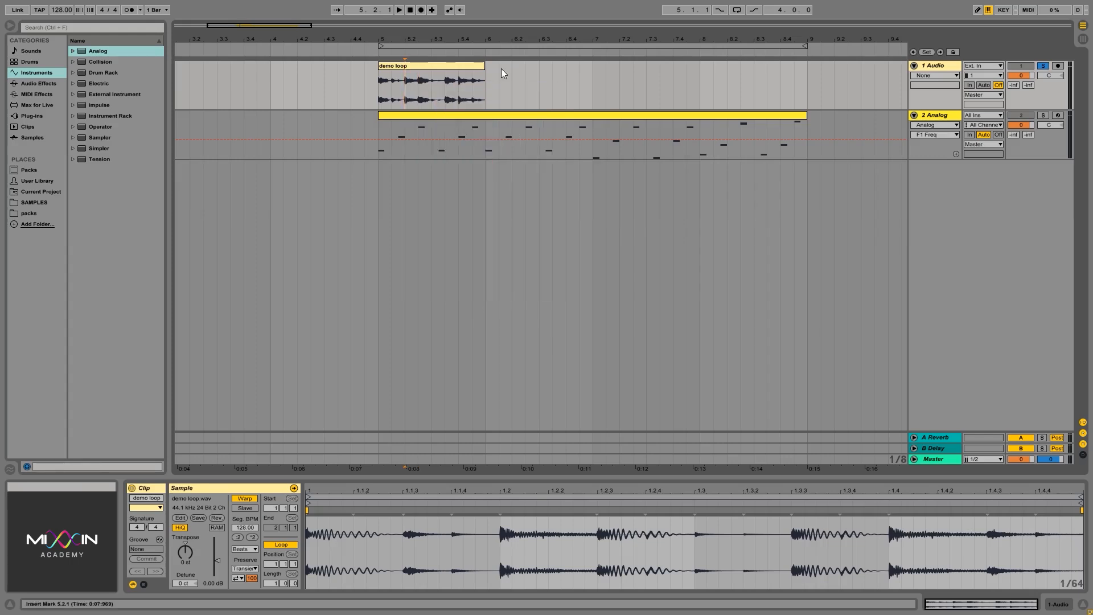
{"action": "right_click", "coordinate": [432, 66]}
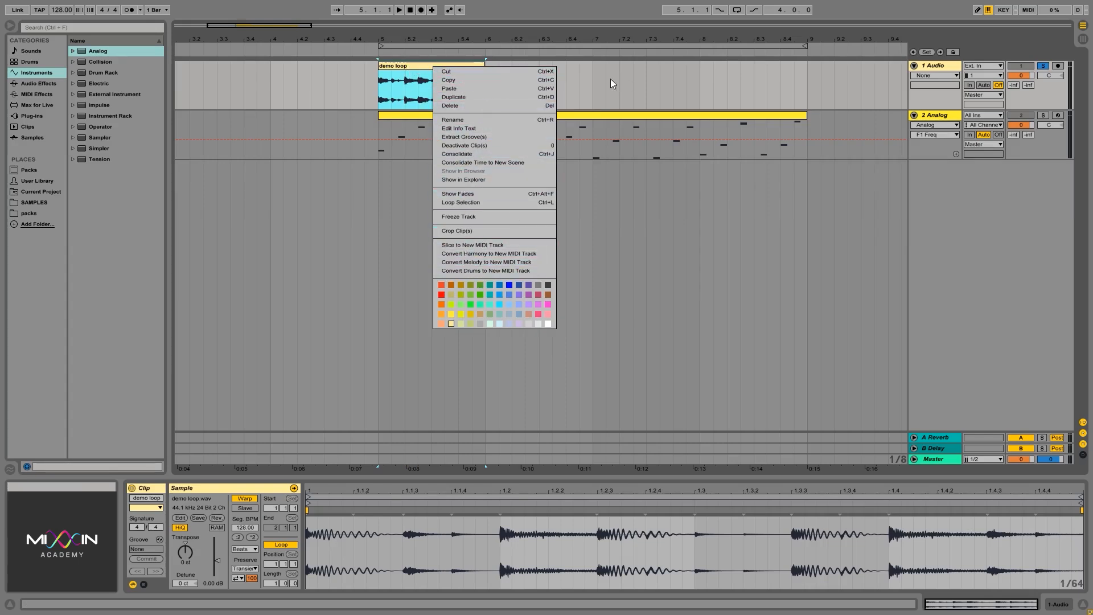
{"action": "key", "text": "Escape"}
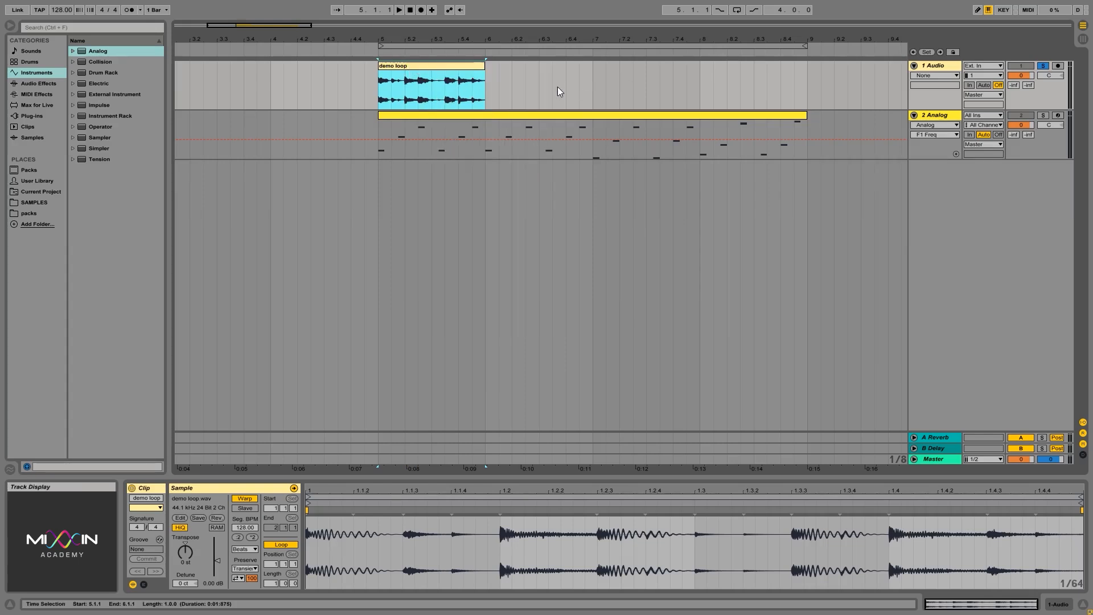
Step: Duplicate the demo loop clip so the copy starts at bar 6, and reselect the original
{"action": "right_click", "coordinate": [413, 66]}
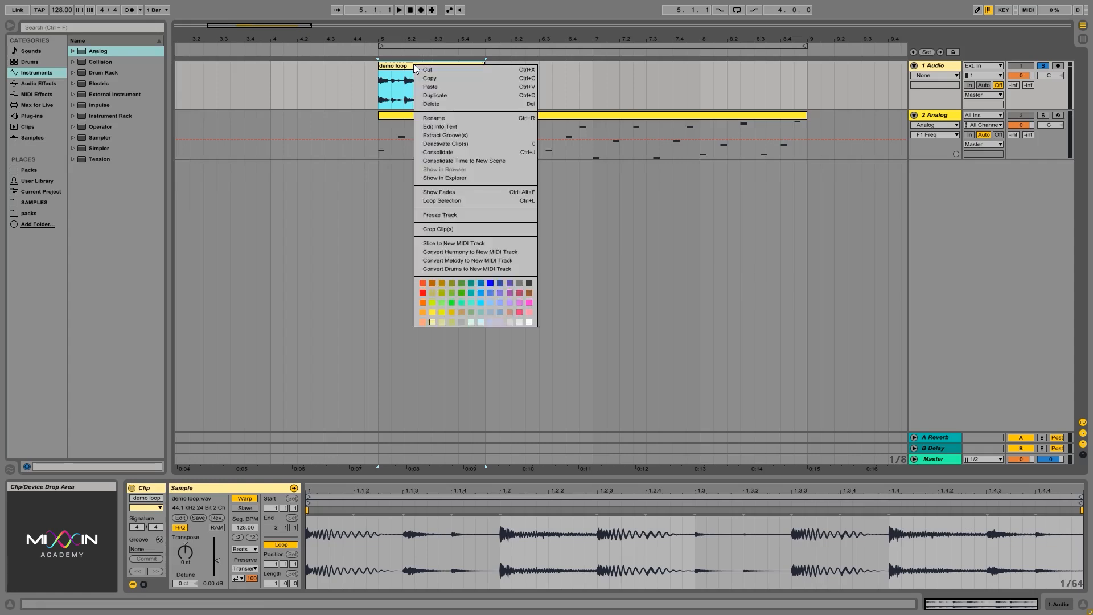
{"action": "left_click", "coordinate": [447, 95]}
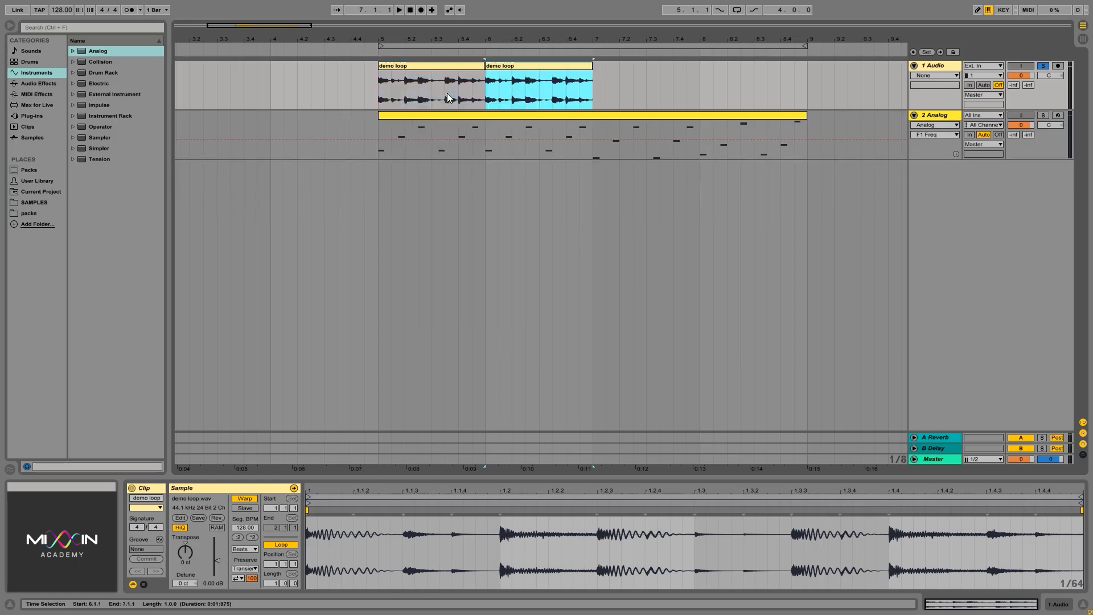
{"action": "left_click", "coordinate": [431, 65]}
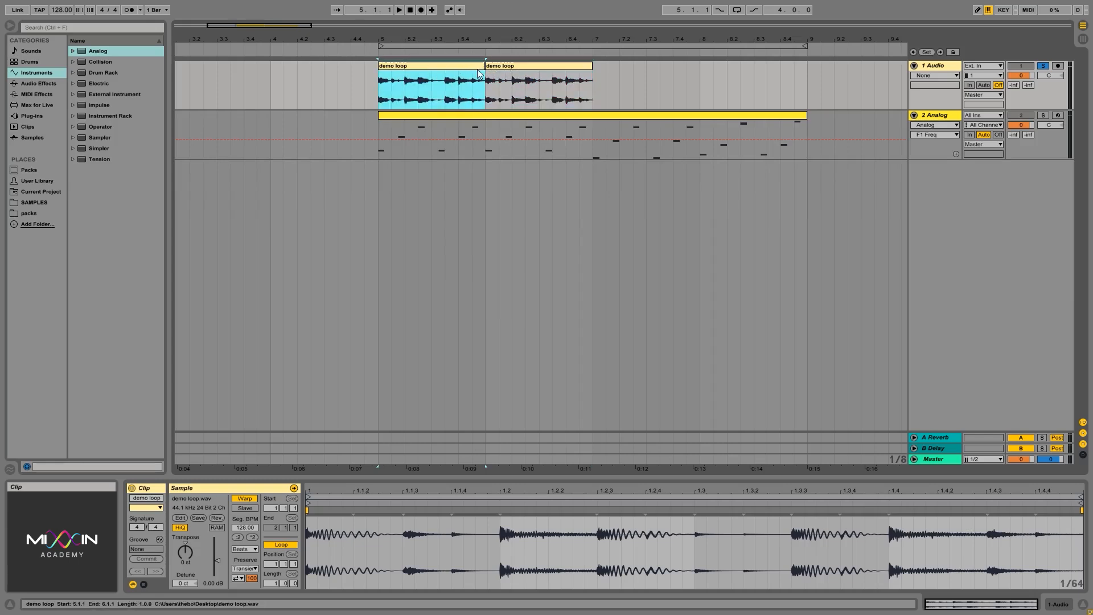
Step: Duplicate the whole four-bar MIDI clip on the Analog track
{"action": "left_click_drag", "start_coordinate": [377, 152], "coordinate": [483, 117]}
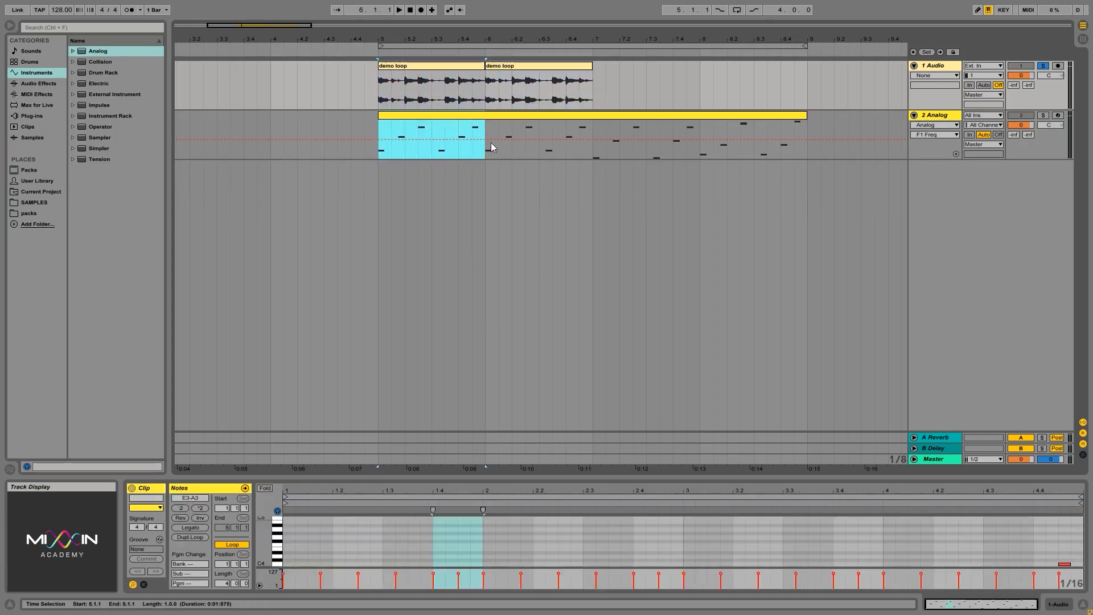
{"action": "left_click", "coordinate": [483, 117]}
{"action": "right_click", "coordinate": [476, 115]}
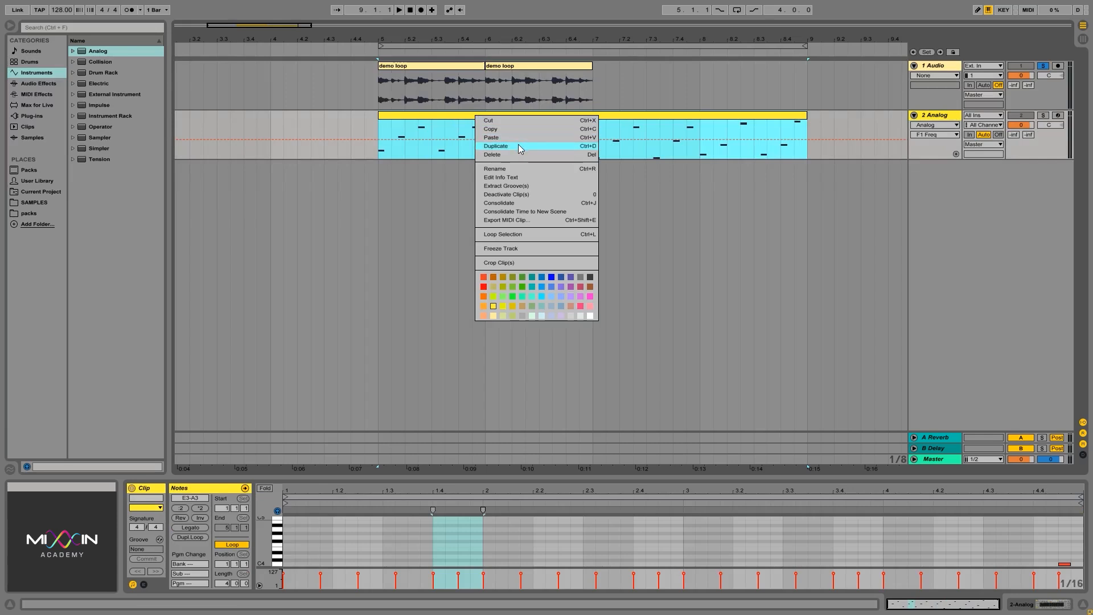
{"action": "left_click", "coordinate": [517, 146]}
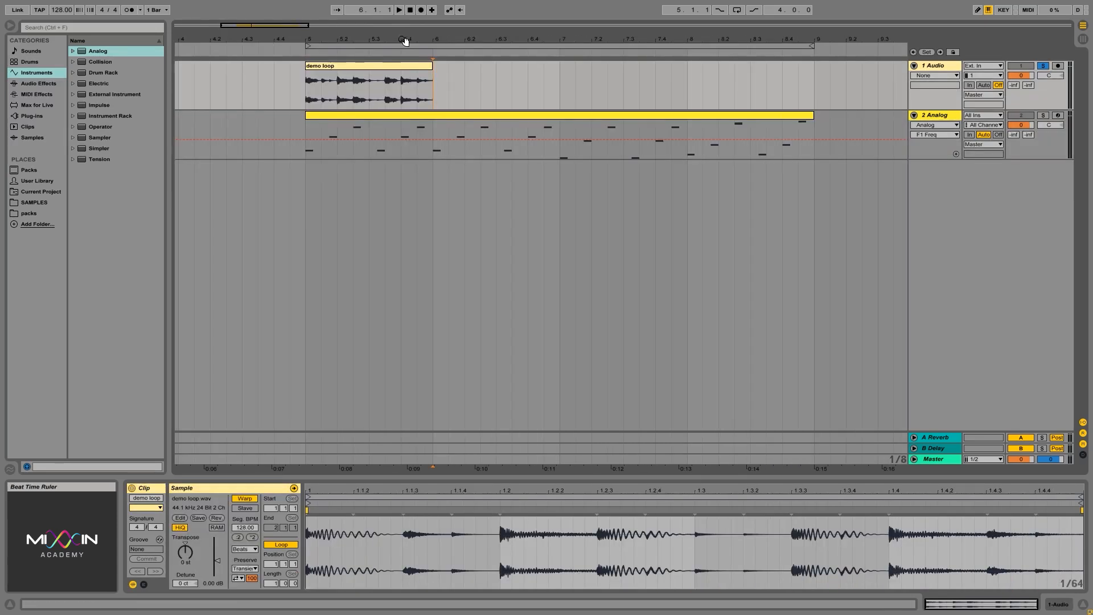
Step: Duplicate the demo loop clip three times so the copies fill the audio track up to bar 9
{"action": "left_click", "coordinate": [411, 67]}
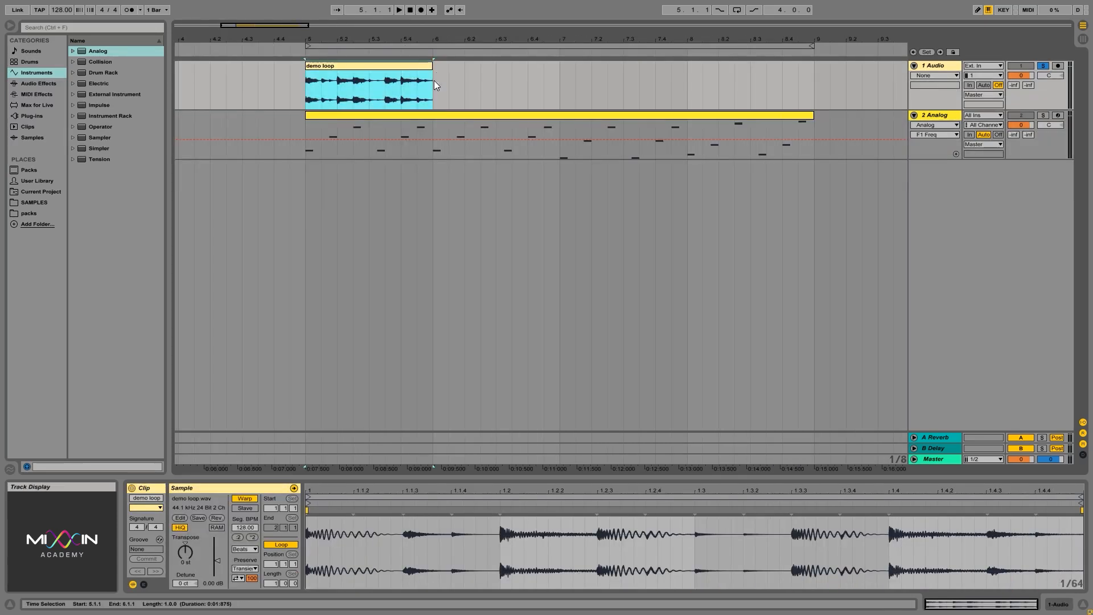
{"action": "right_click", "coordinate": [403, 67]}
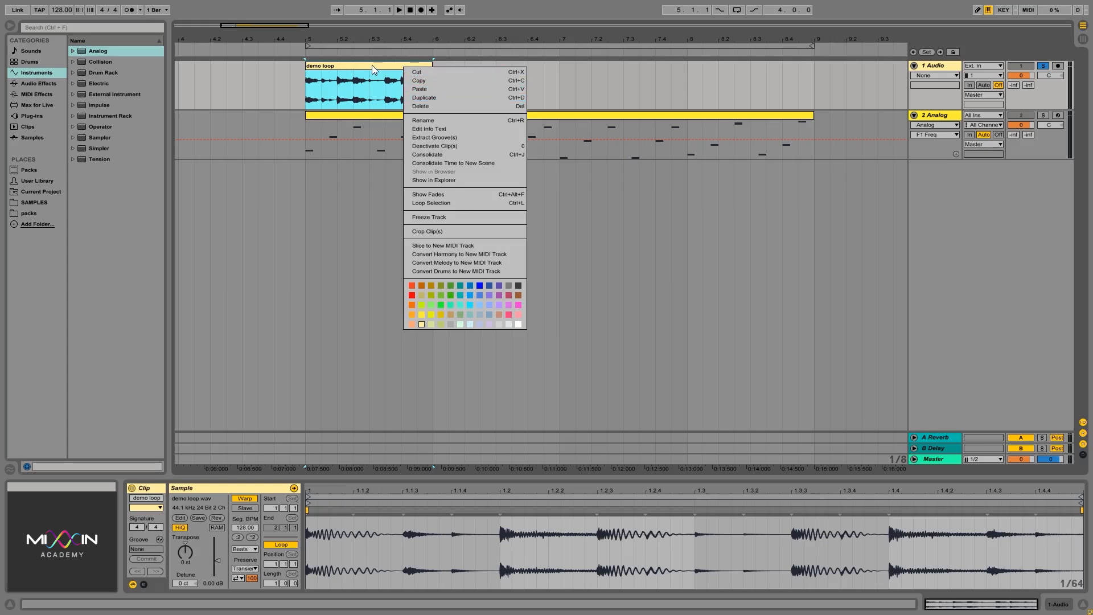
{"action": "left_click", "coordinate": [373, 69]}
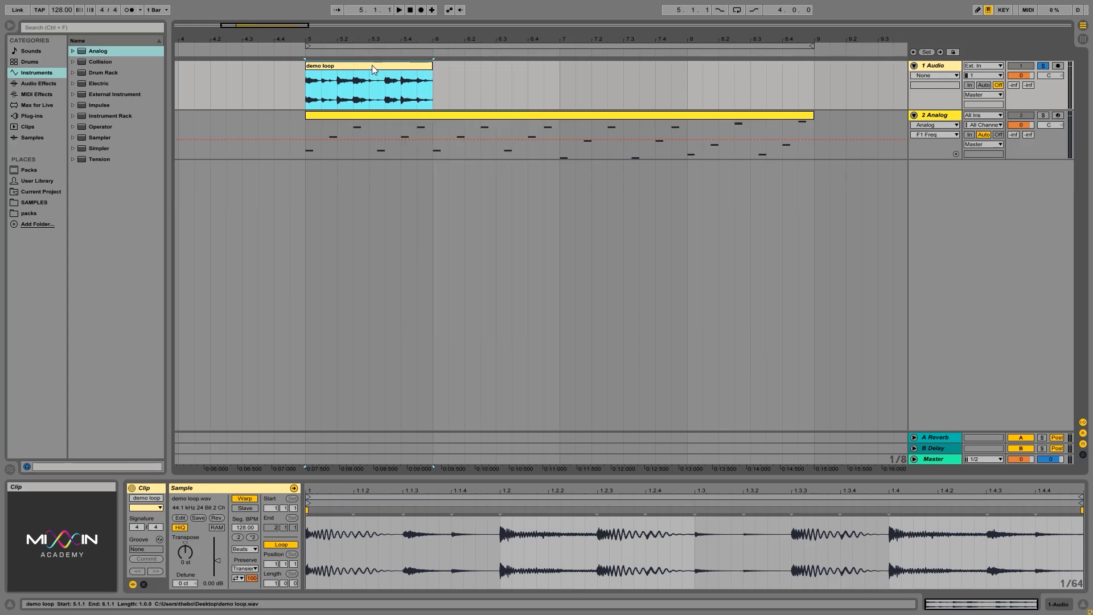
{"action": "key", "text": "ctrl+d"}
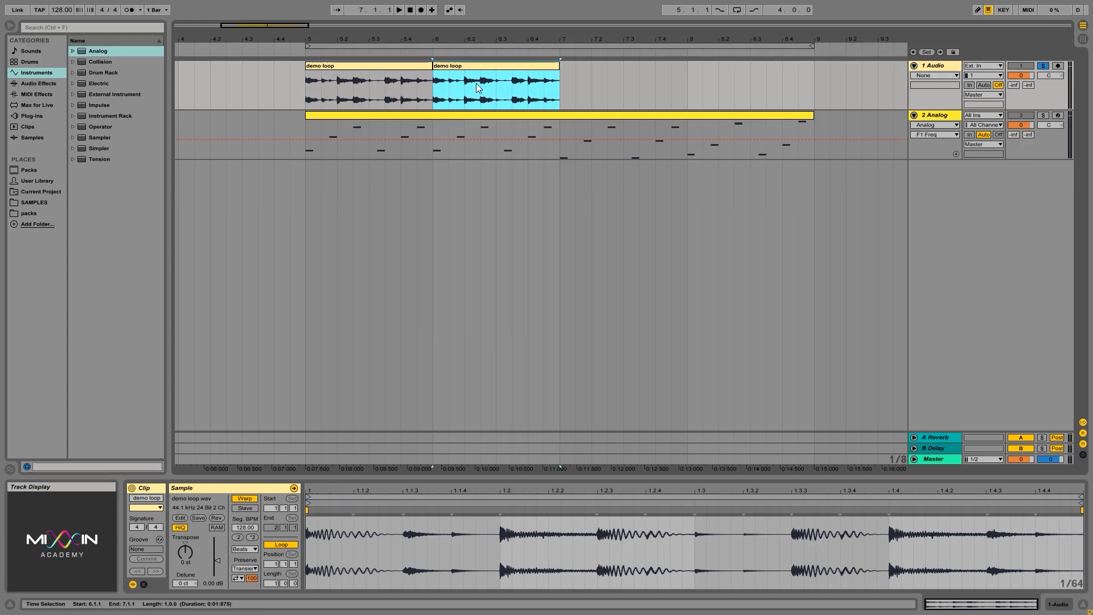
{"action": "key", "text": "ctrl+d"}
{"action": "key", "text": "ctrl+d"}
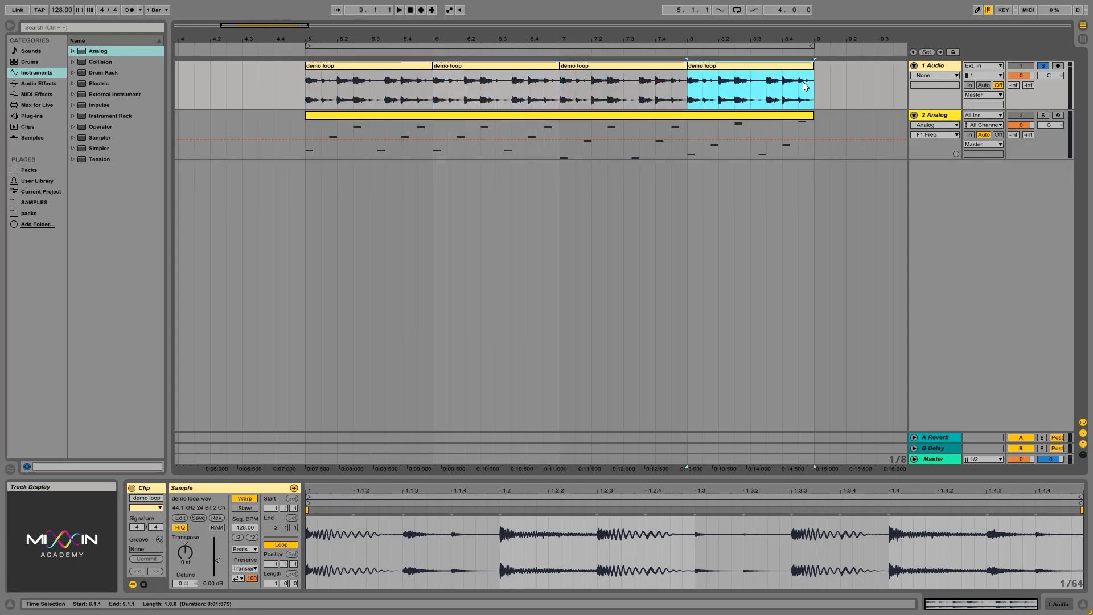
Step: Delete the three demo loop copies between bars 6 and 9 on the audio track
{"action": "left_click_drag", "start_coordinate": [817, 84], "coordinate": [435, 87]}
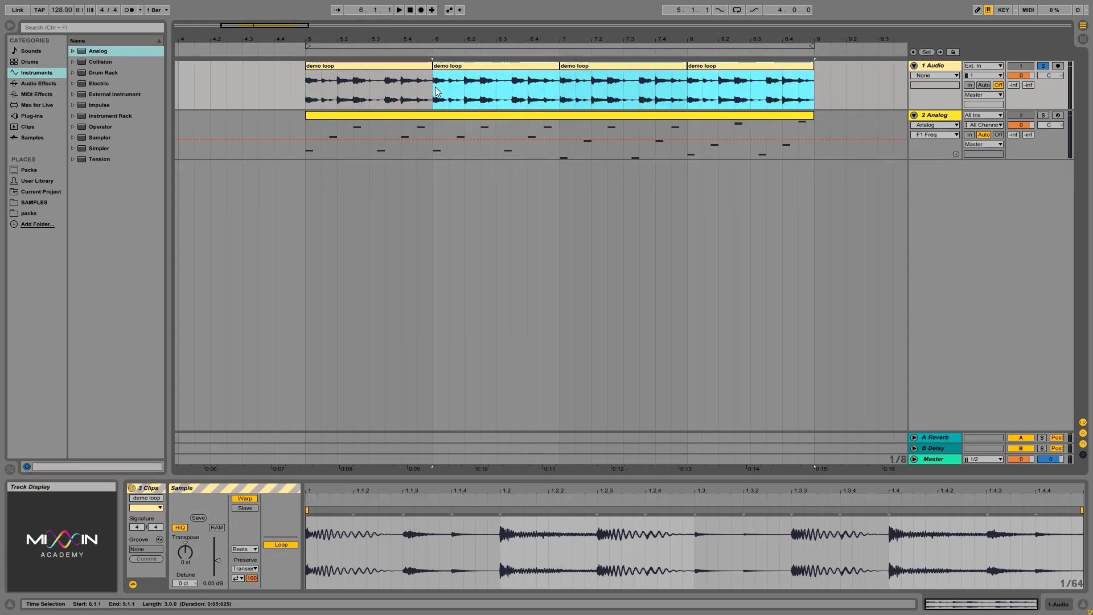
{"action": "key", "text": "Delete"}
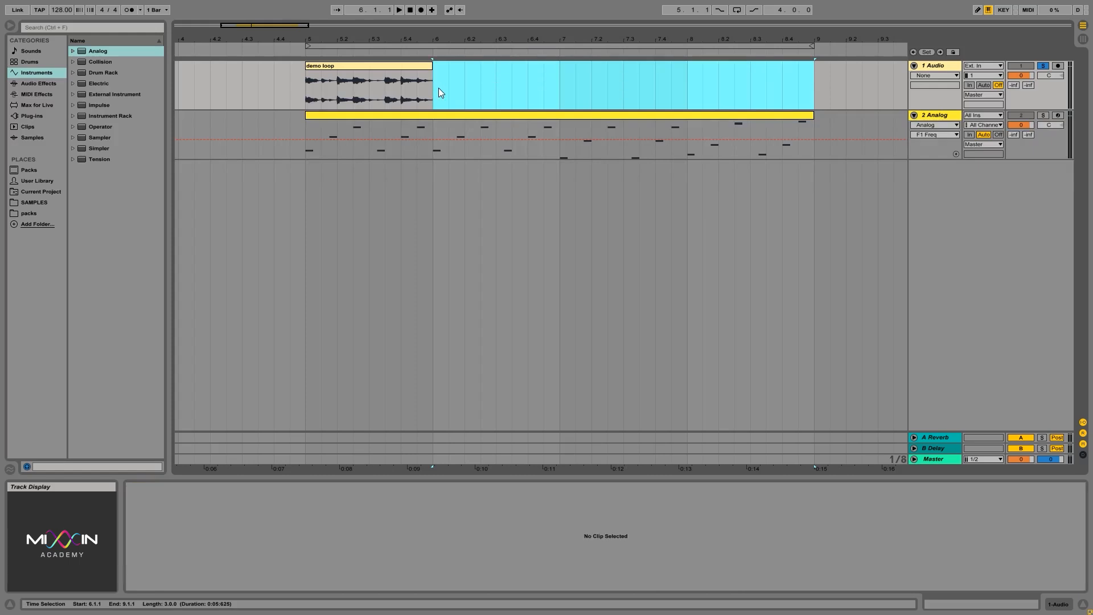
{"action": "left_click", "coordinate": [486, 117]}
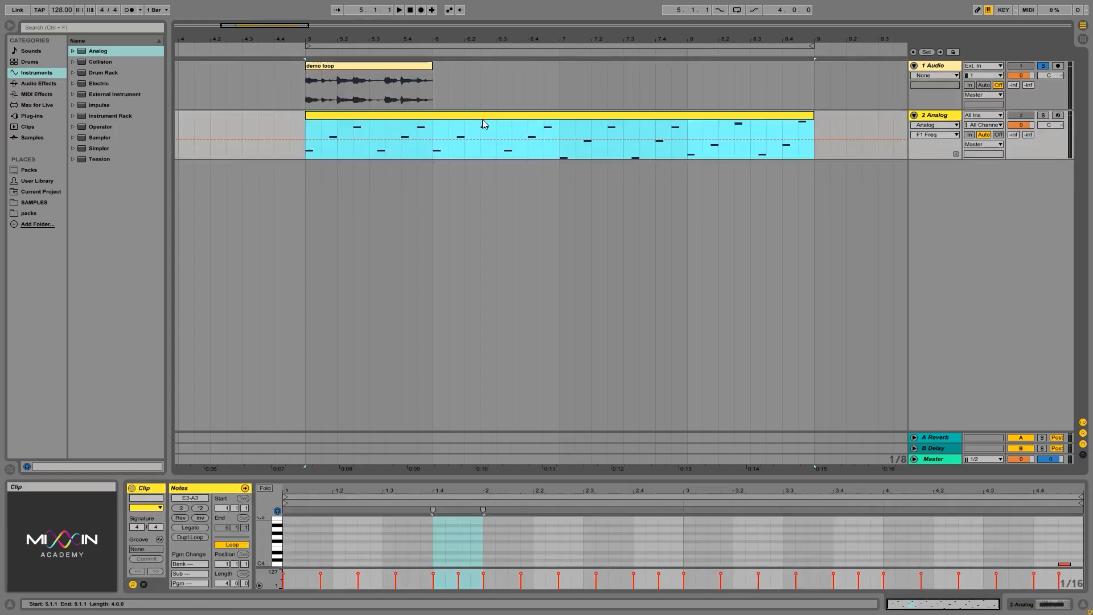
{"action": "left_click", "coordinate": [374, 65]}
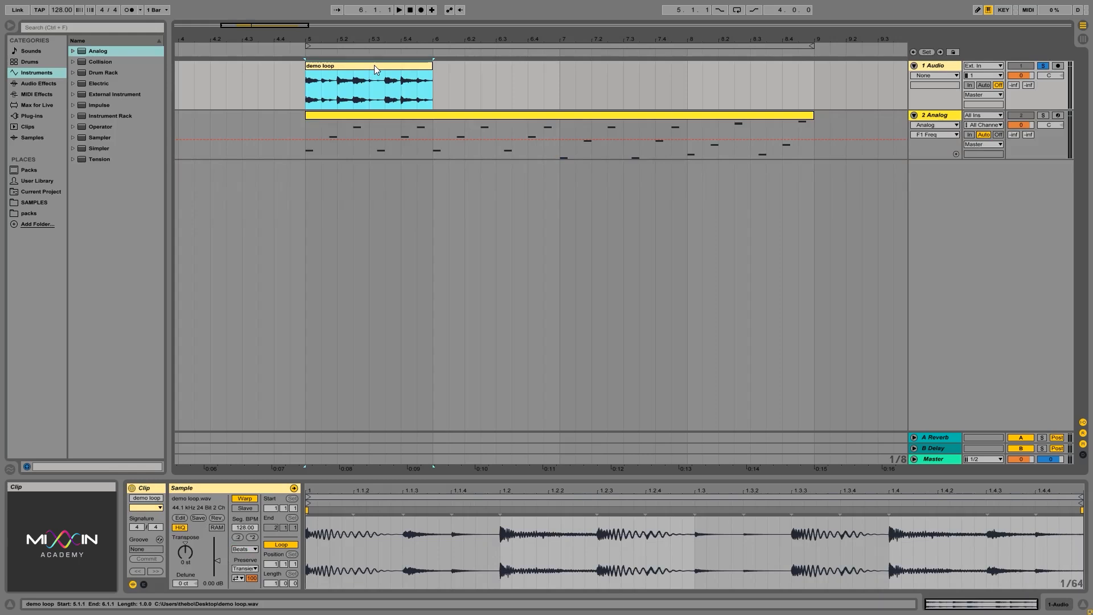
{"action": "right_click", "coordinate": [374, 64]}
{"action": "left_click", "coordinate": [430, 120]}
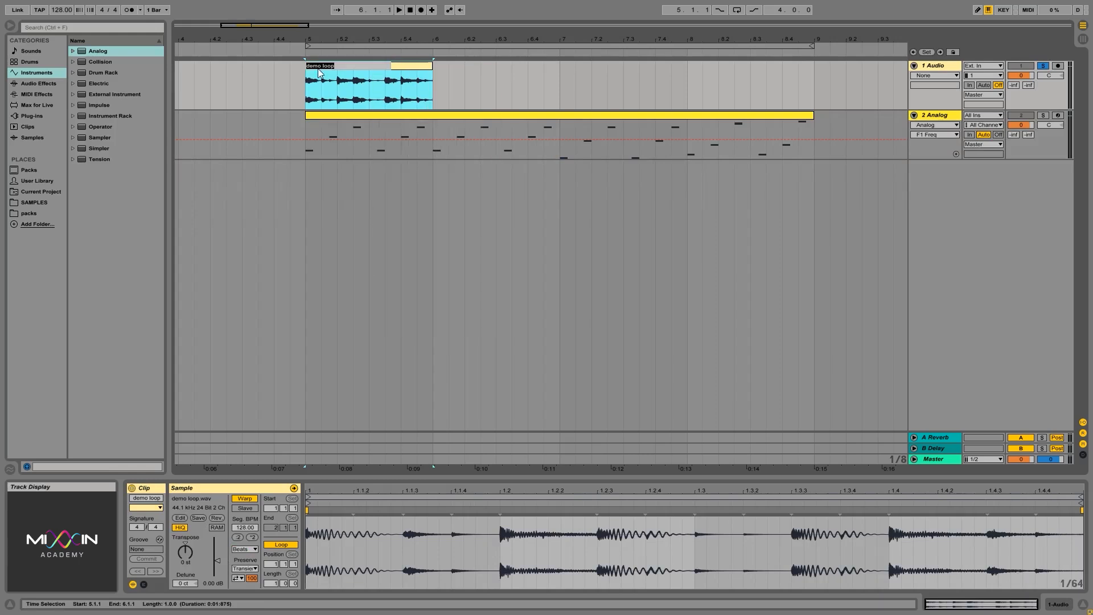
{"action": "left_click", "coordinate": [436, 77]}
Step: Open the info text of the demo loop clip for editing
{"action": "right_click", "coordinate": [412, 64]}
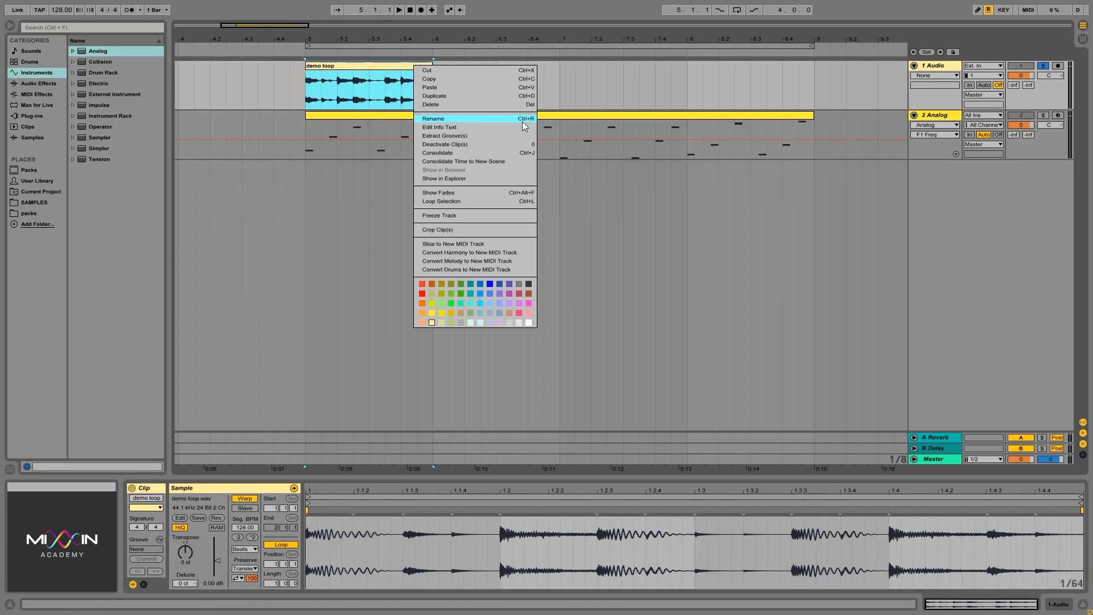
{"action": "left_click", "coordinate": [457, 131]}
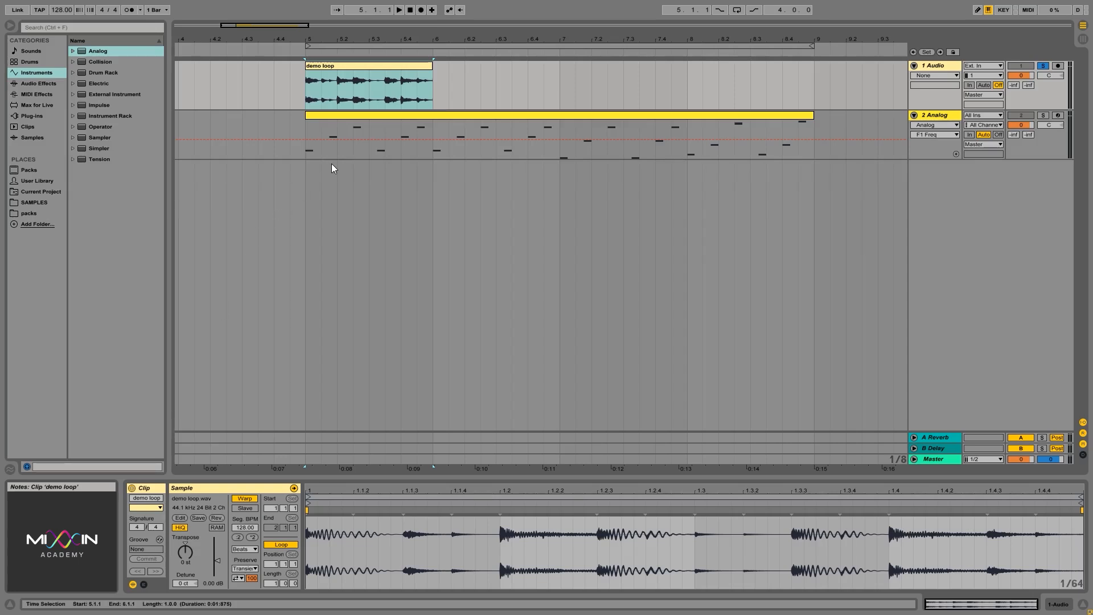
{"action": "right_click", "coordinate": [364, 66]}
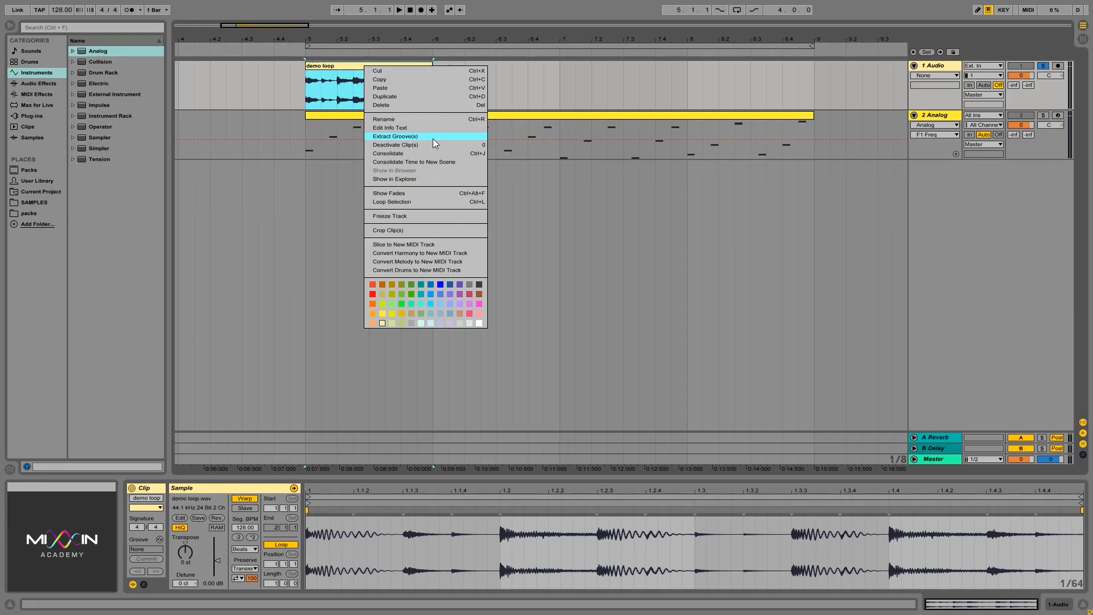
{"action": "left_click", "coordinate": [329, 64]}
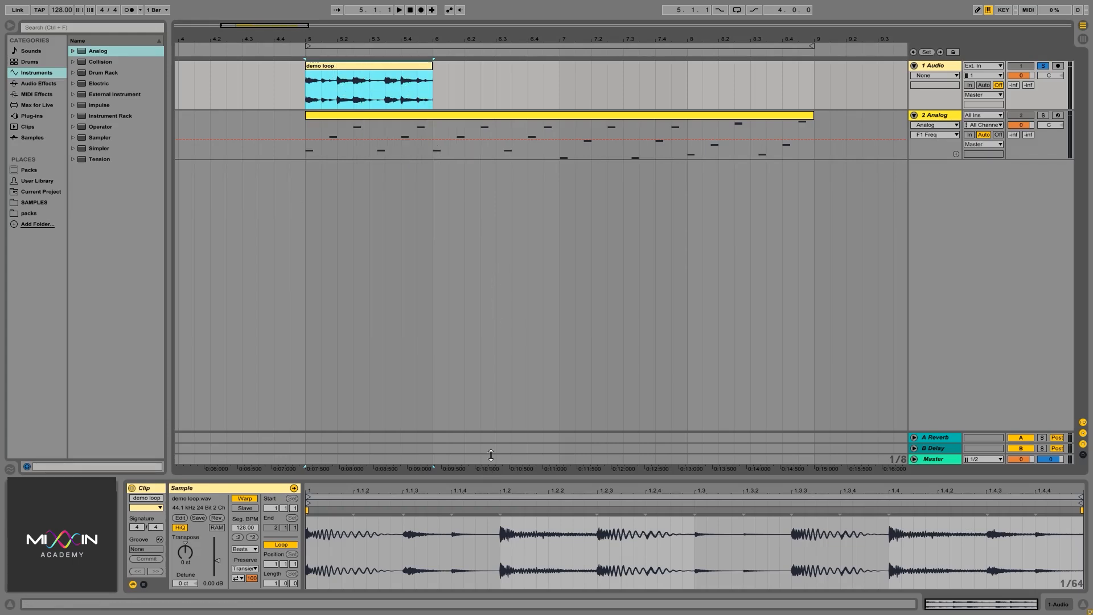
{"action": "left_click_drag", "start_coordinate": [490, 478], "coordinate": [531, 186]}
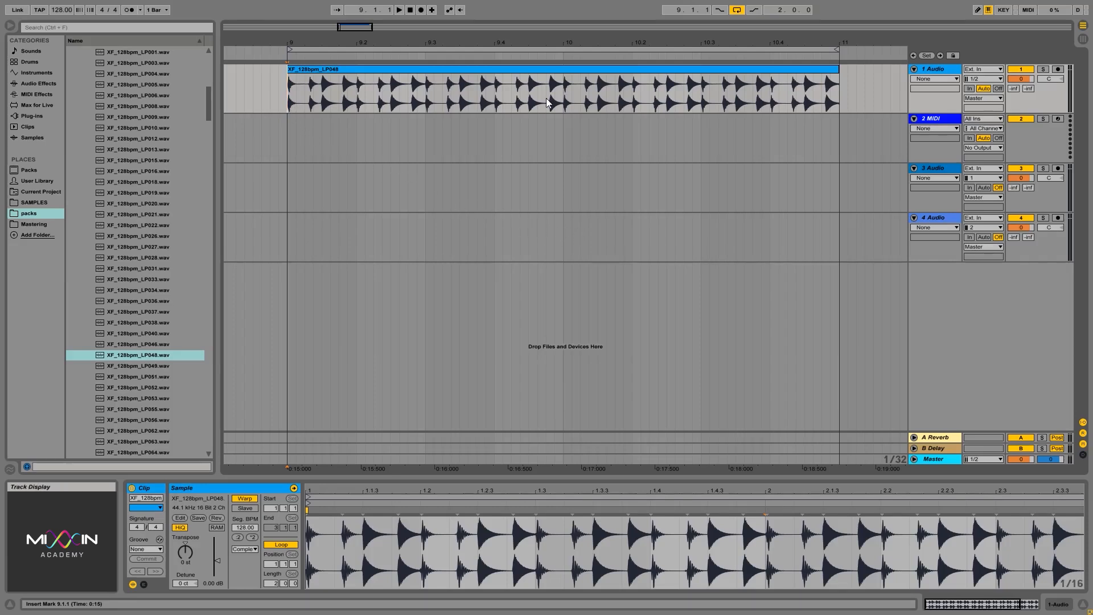
Step: Set the arrangement grid to a fixed 1/16
{"action": "left_click_drag", "start_coordinate": [287, 41], "coordinate": [294, 105]}
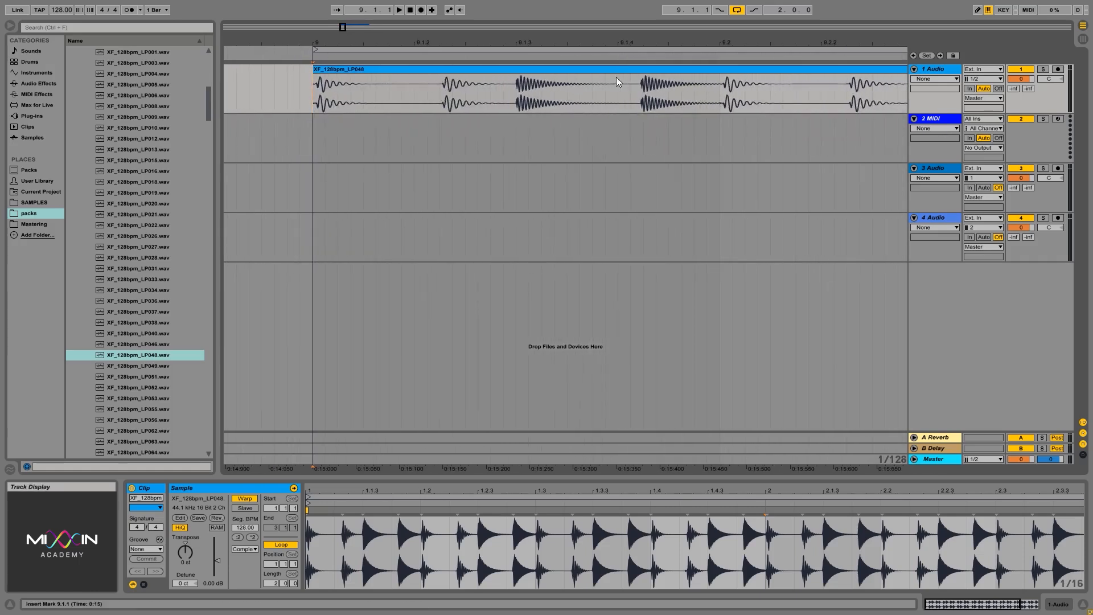
{"action": "right_click", "coordinate": [897, 463]}
{"action": "left_click", "coordinate": [975, 520]}
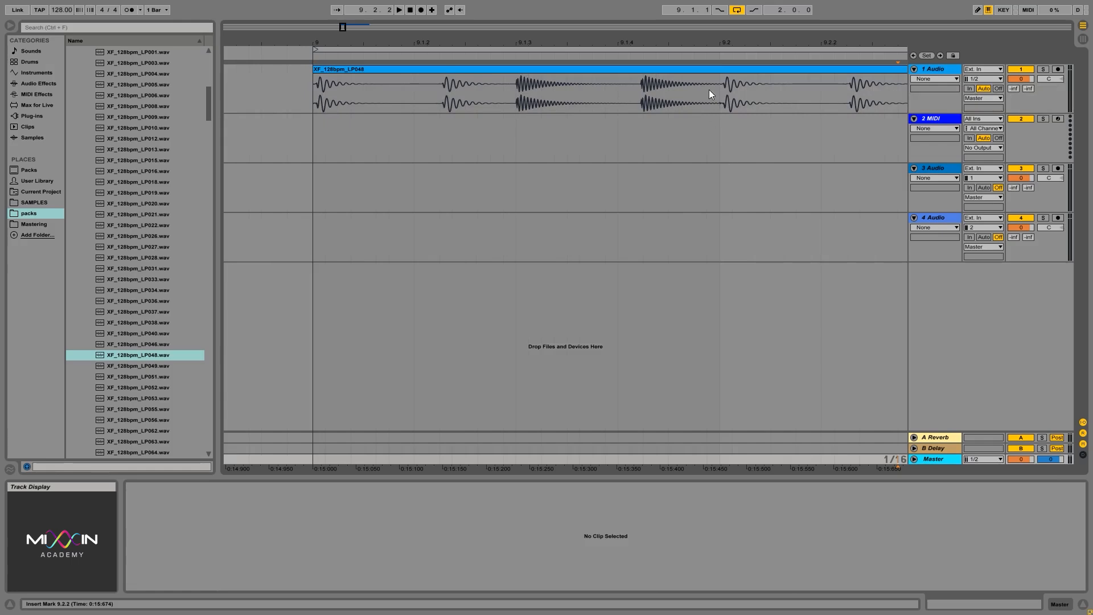
Step: Play the XF_128bpm_LP048 loop from bar 9 on the first audio track to hear its groove
{"action": "left_click_drag", "start_coordinate": [708, 44], "coordinate": [405, 3]}
{"action": "left_click", "coordinate": [481, 49]}
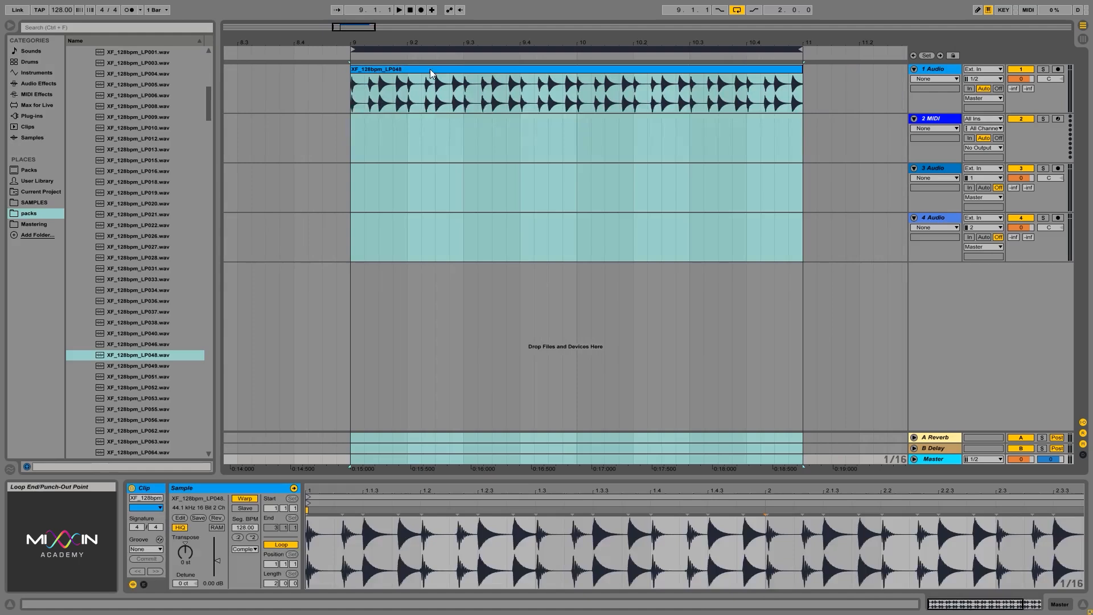
{"action": "left_click", "coordinate": [350, 97]}
{"action": "key", "text": "space"}
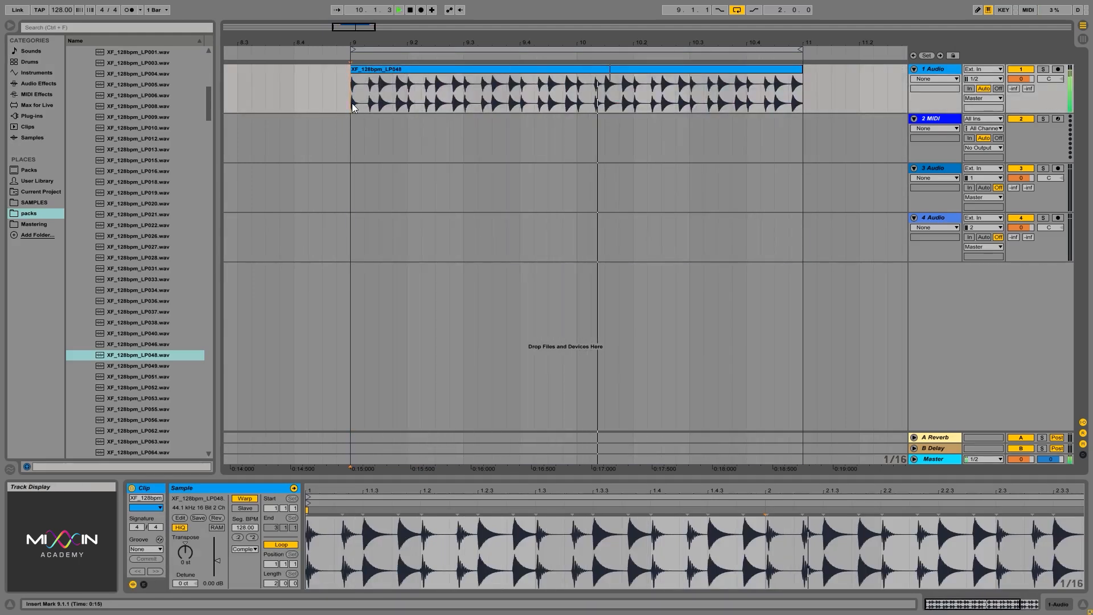
{"action": "key", "text": "space"}
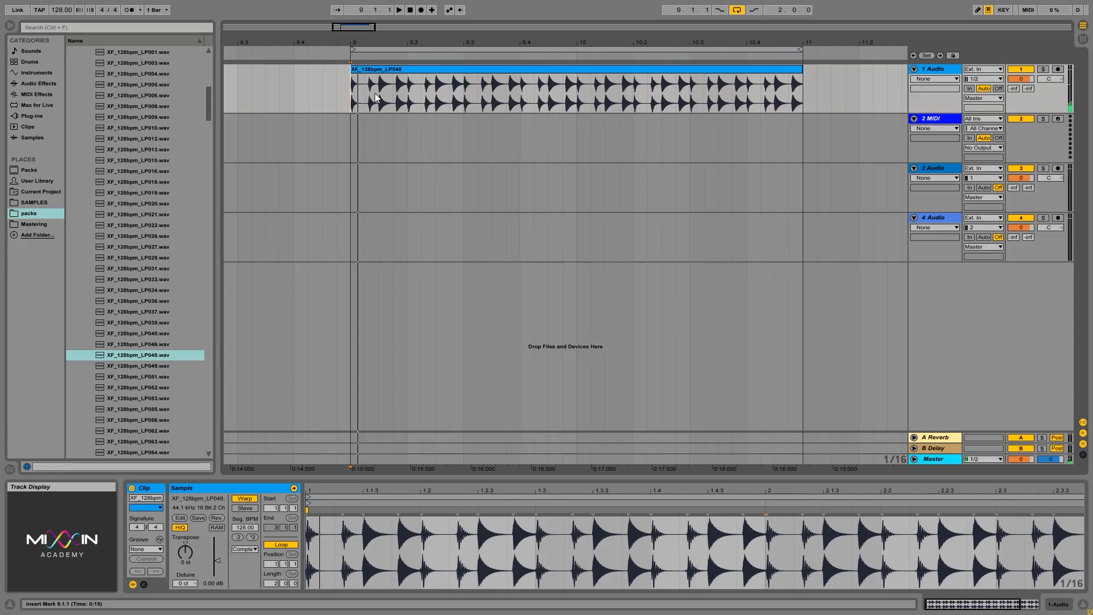
Step: Extract the groove from the XF_128bpm_LP048 clip and show the Groove Pool
{"action": "left_click", "coordinate": [398, 69]}
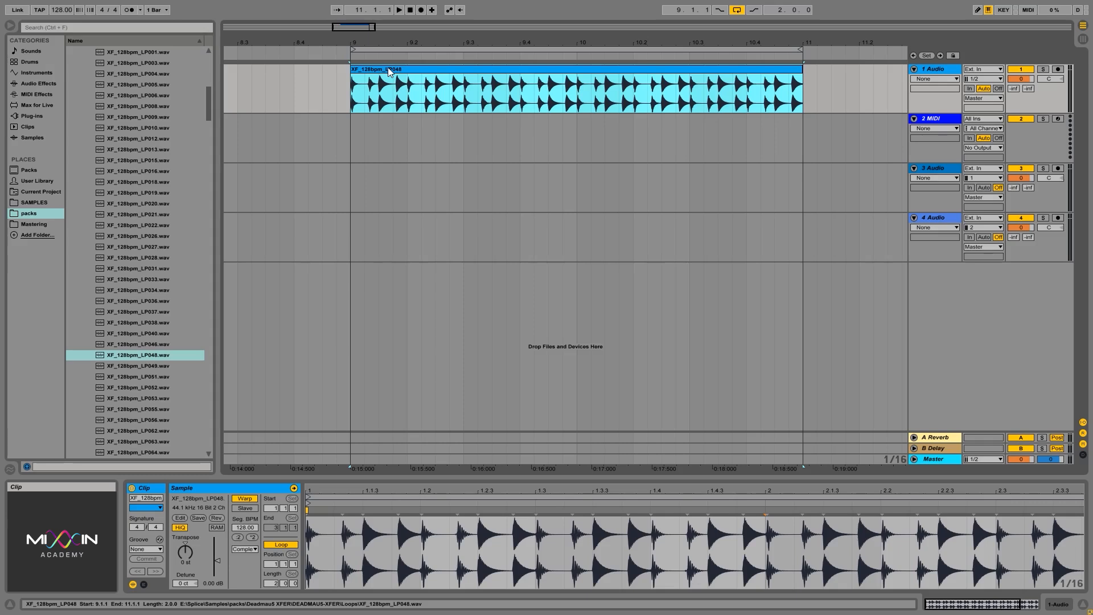
{"action": "right_click", "coordinate": [389, 72]}
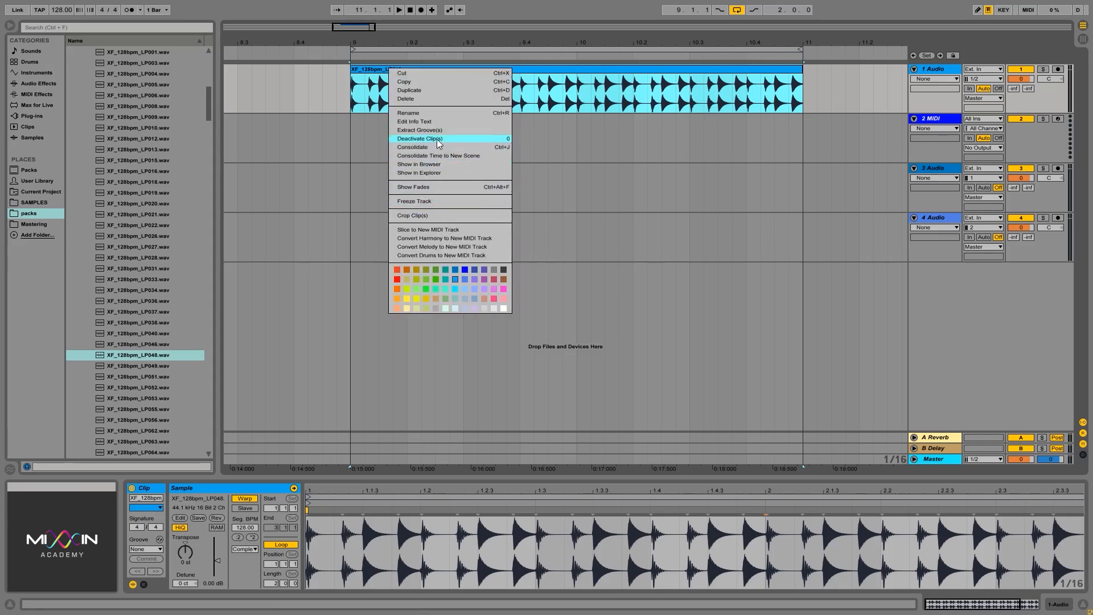
{"action": "left_click", "coordinate": [438, 130]}
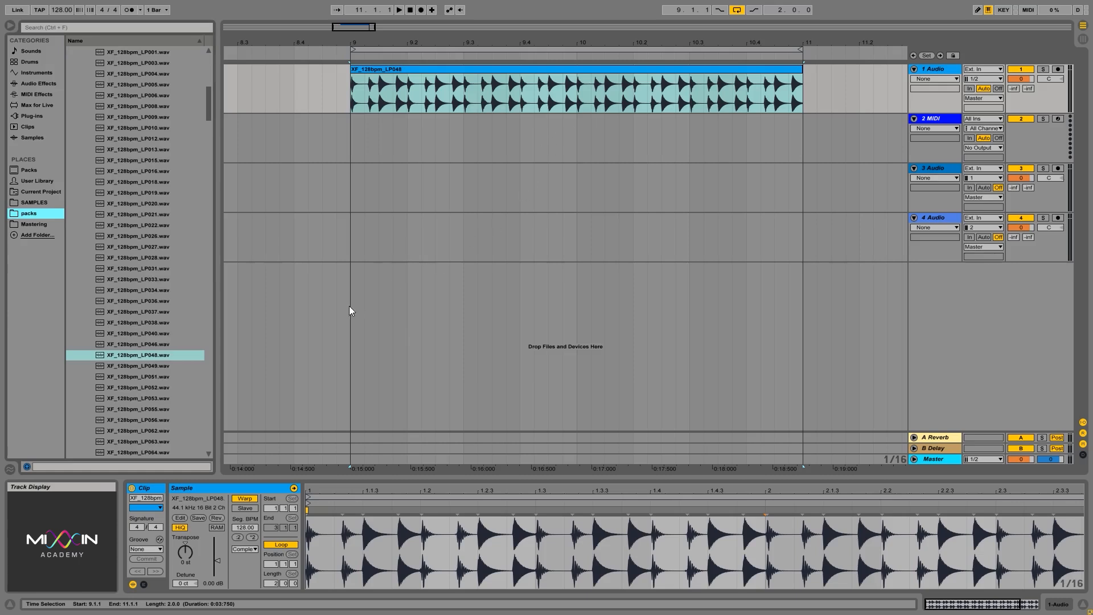
{"action": "left_click", "coordinate": [10, 469]}
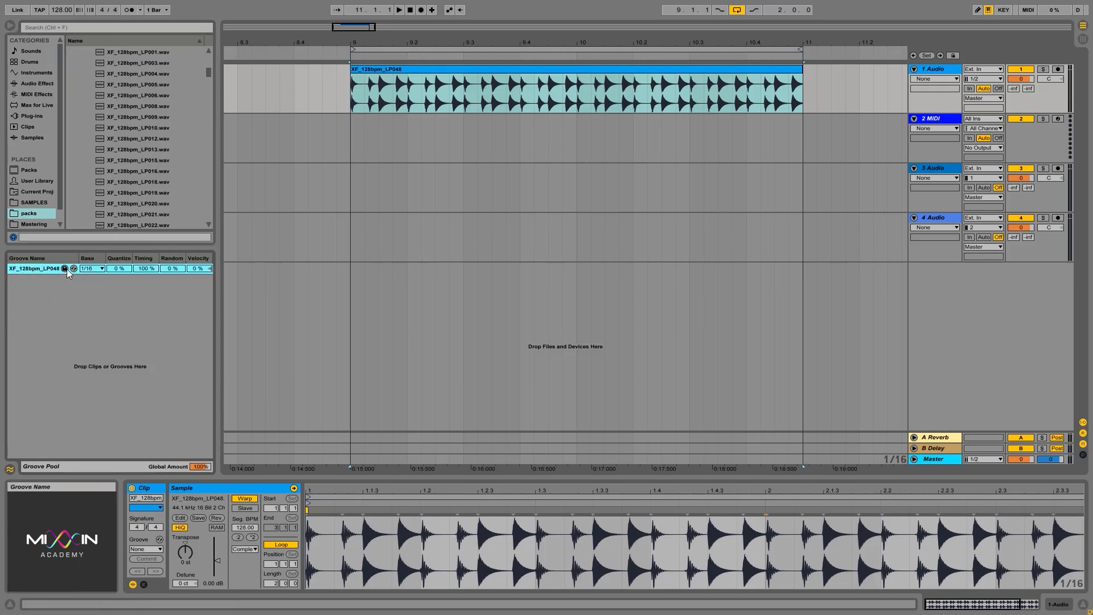
Step: Save the extracted groove to the User Library as XF_128bpm_LP048.agr and shrink the Groove Pool area
{"action": "left_click", "coordinate": [64, 269]}
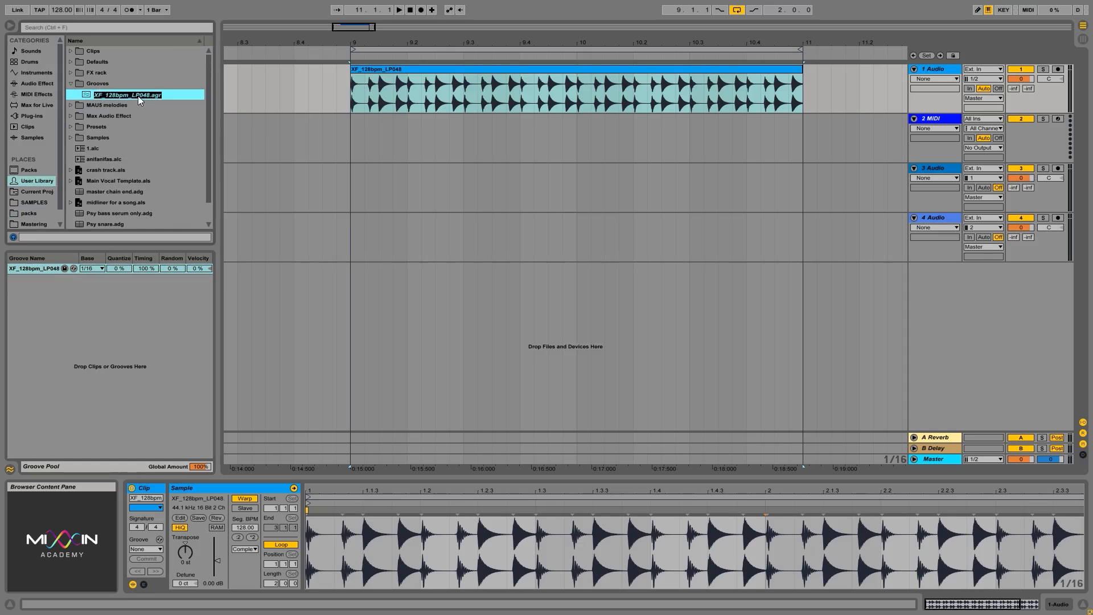
{"action": "key", "text": "Return"}
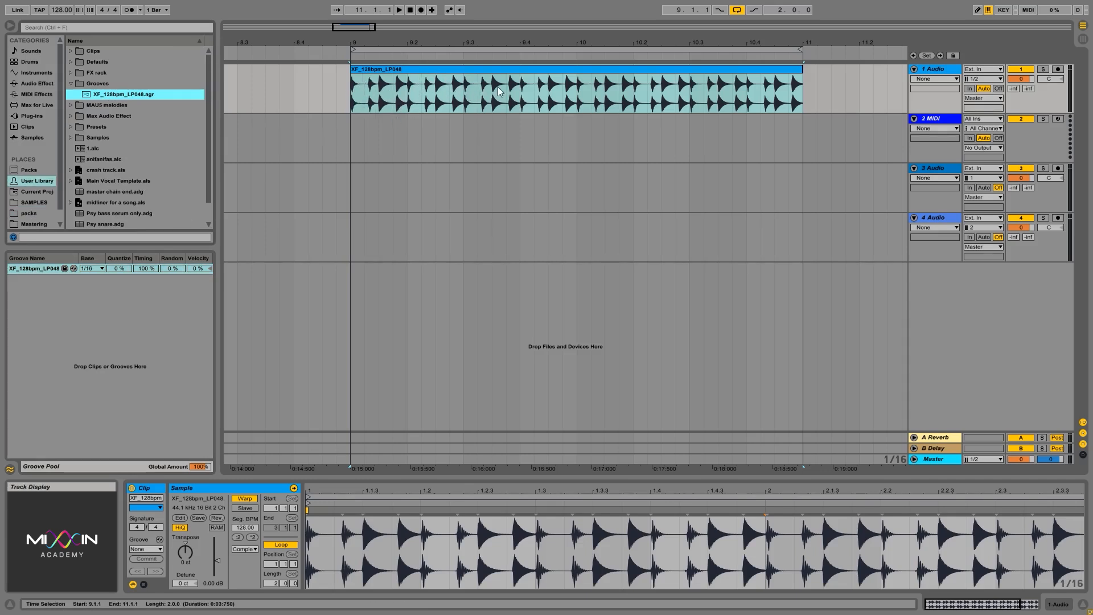
{"action": "left_click_drag", "start_coordinate": [79, 246], "coordinate": [71, 431]}
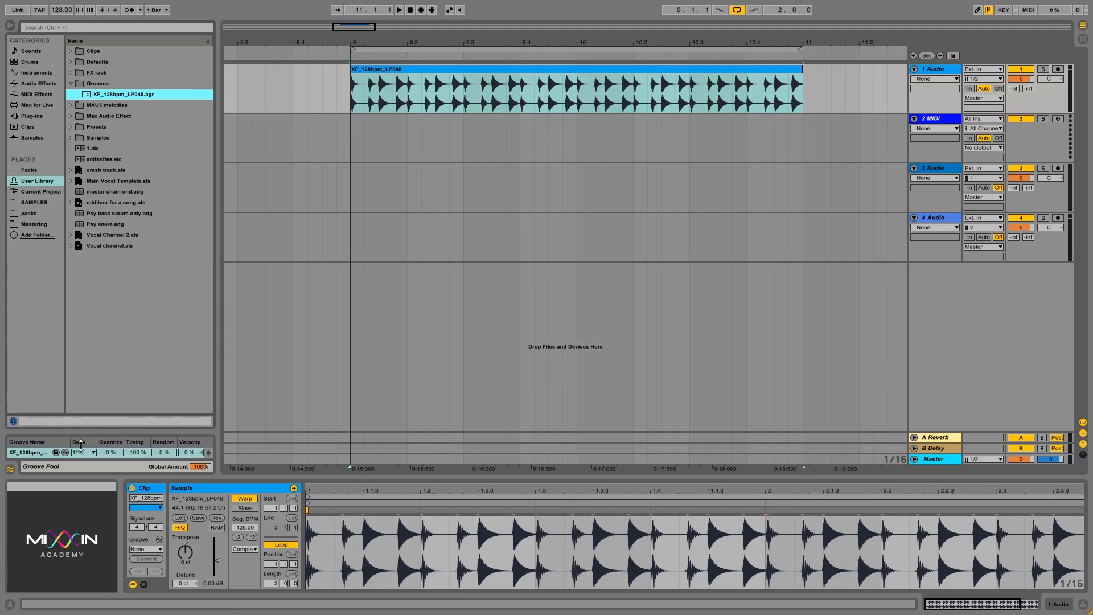
Step: Load the sample XF_HatAna02.wav from the DEADMAUS-XFER pack's Hats/Analog folder as an instrument on the empty MIDI track
{"action": "left_click", "coordinate": [346, 179]}
{"action": "left_click", "coordinate": [349, 139]}
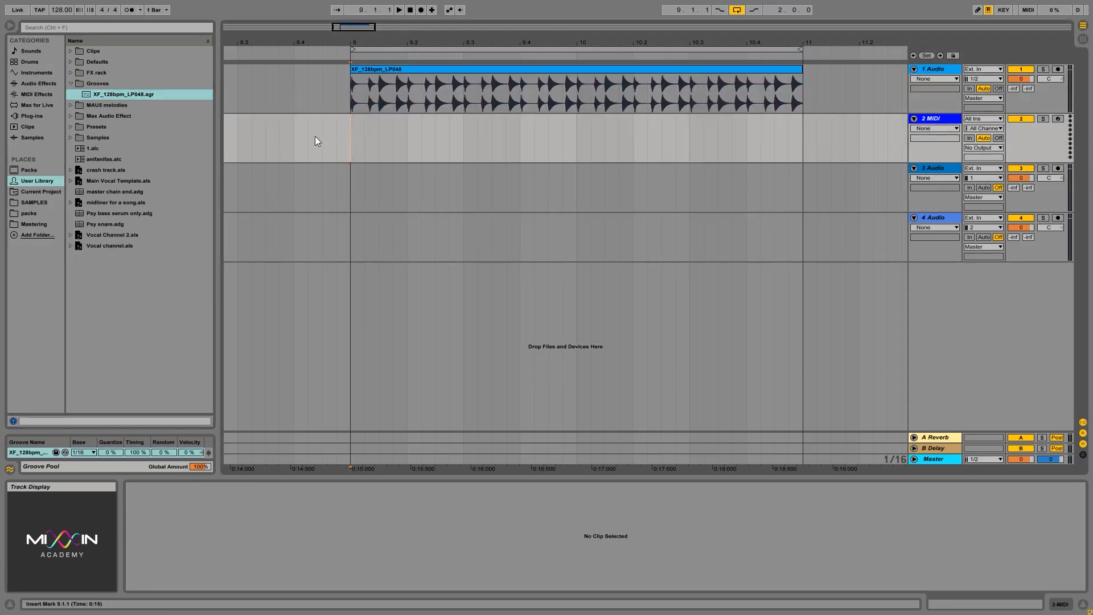
{"action": "left_click", "coordinate": [30, 213]}
{"action": "scroll", "coordinate": [151, 234], "scroll_direction": "up", "scroll_amount": 5}
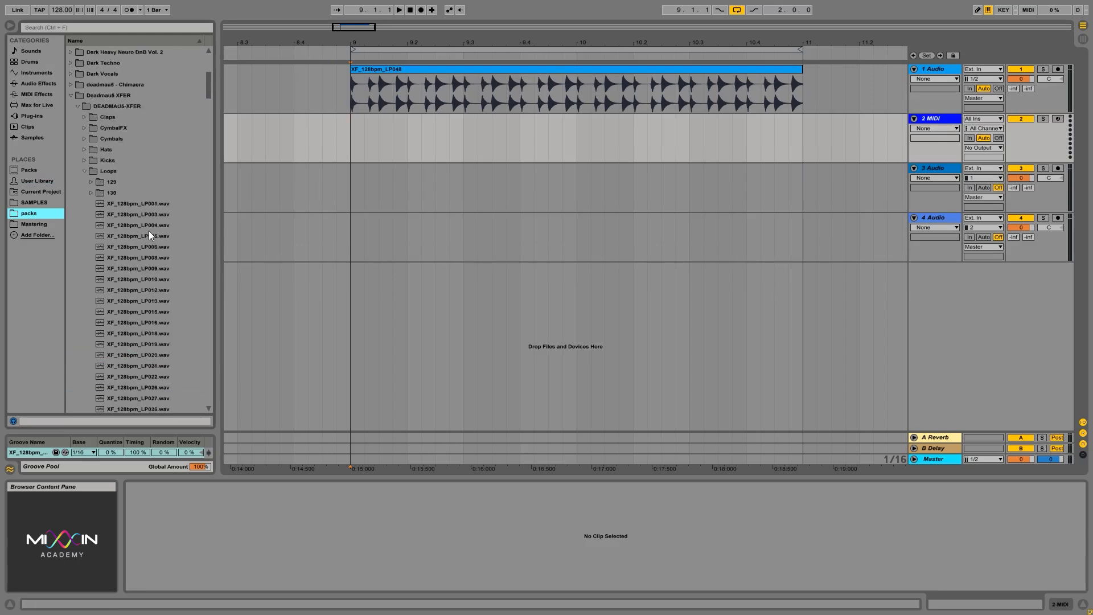
{"action": "left_click", "coordinate": [81, 149]}
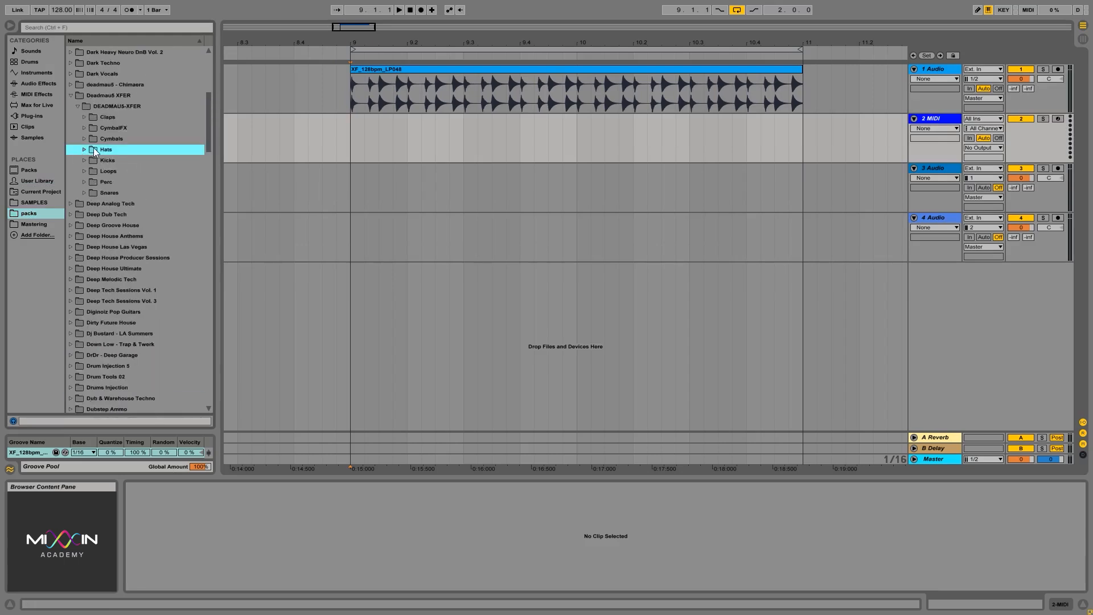
{"action": "left_click", "coordinate": [97, 173]}
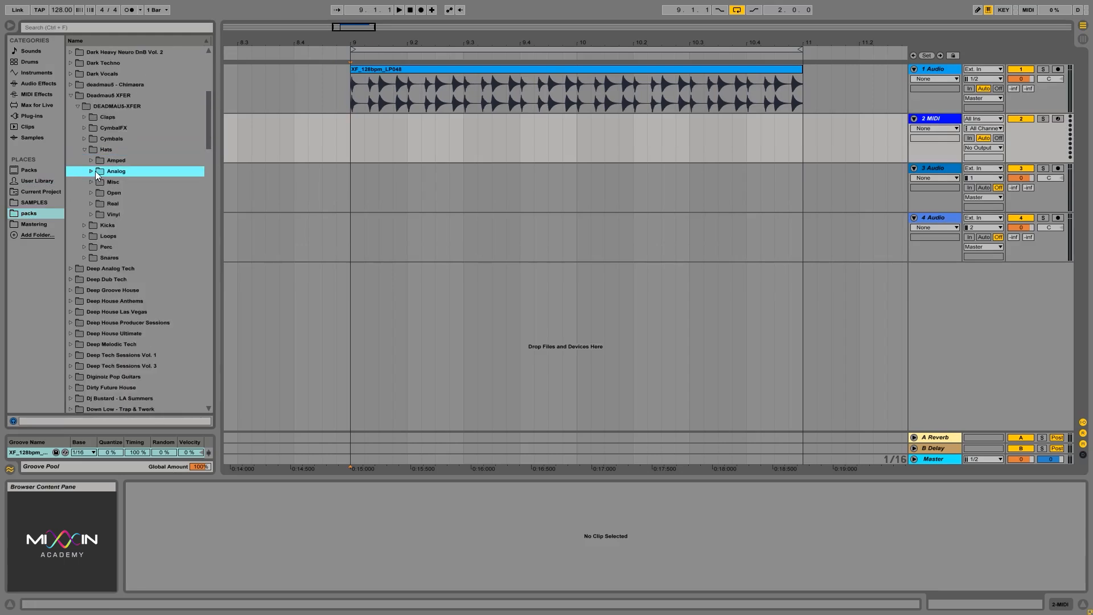
{"action": "left_click", "coordinate": [92, 171]}
{"action": "left_click_drag", "start_coordinate": [135, 194], "coordinate": [981, 555]}
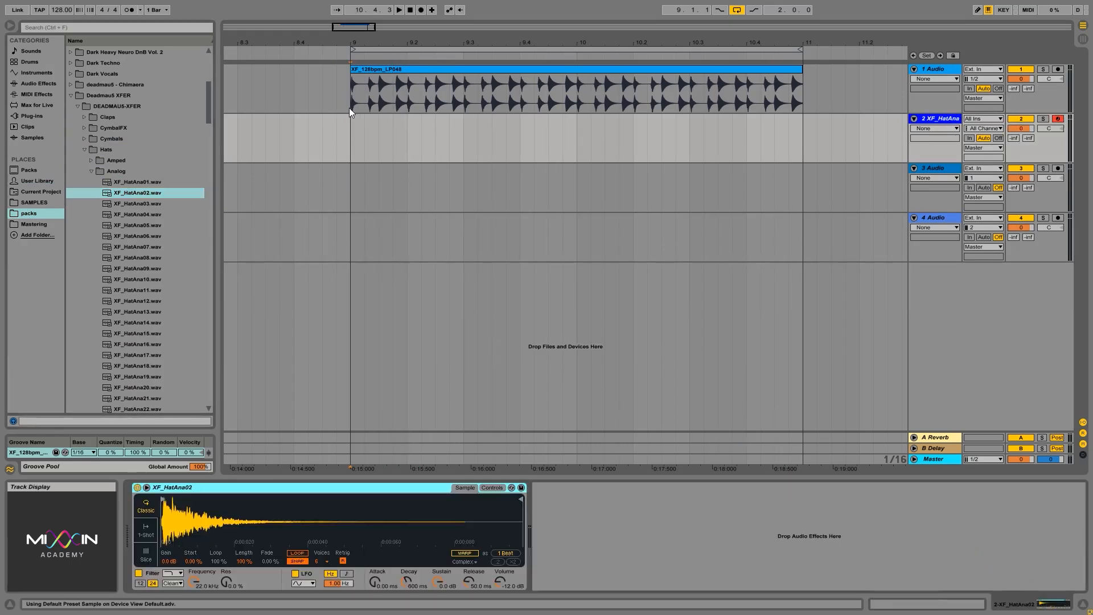
Step: Insert an empty two-beat MIDI clip at bar 9 on the hat track and open its notes
{"action": "left_click_drag", "start_coordinate": [351, 137], "coordinate": [520, 120]}
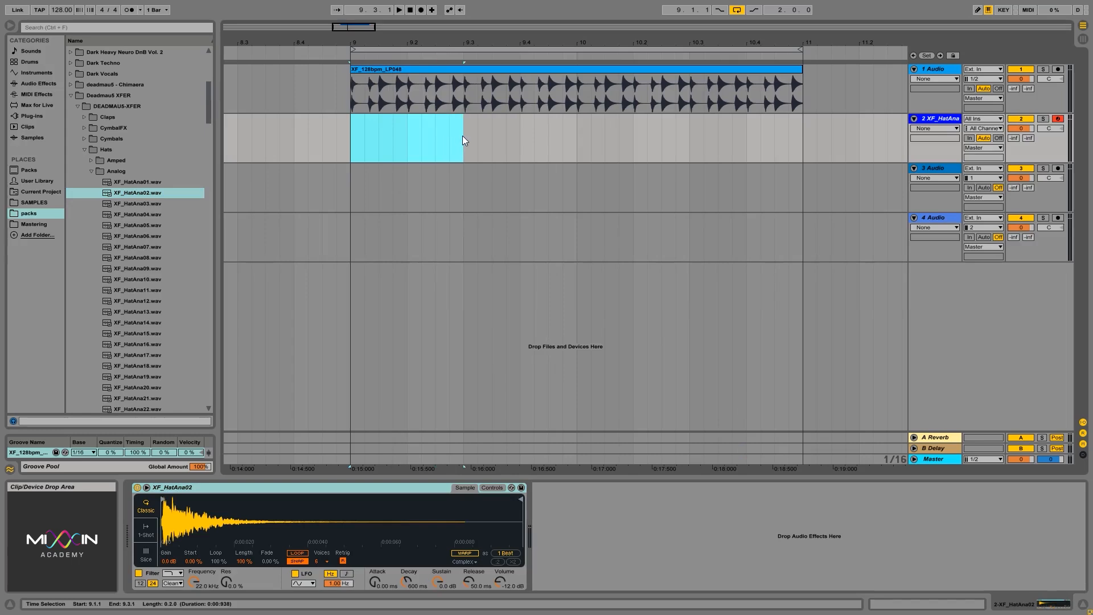
{"action": "right_click", "coordinate": [405, 120]}
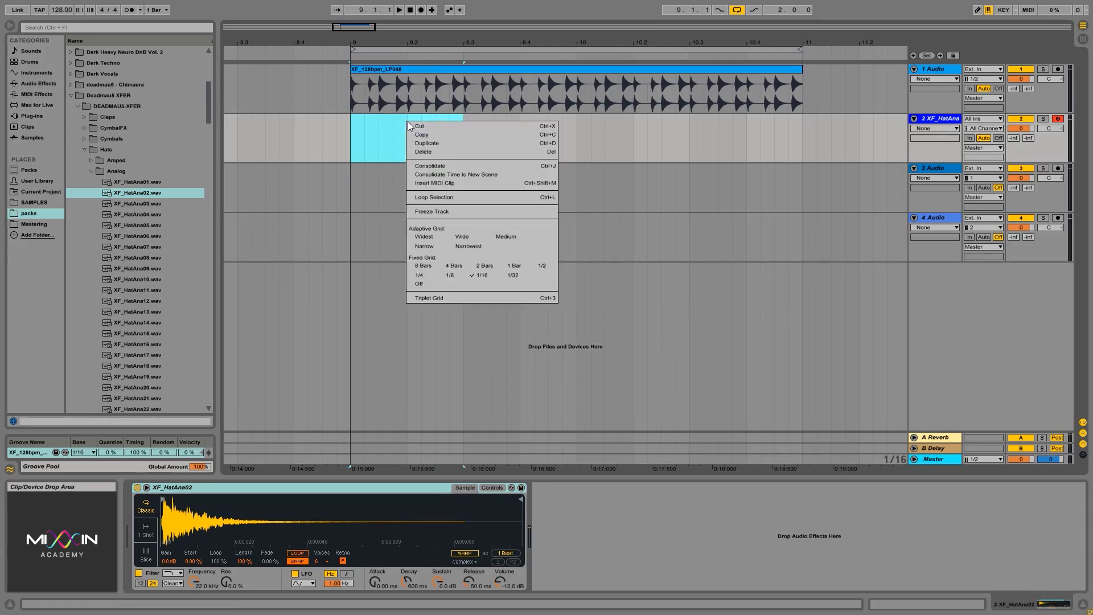
{"action": "left_click", "coordinate": [450, 184]}
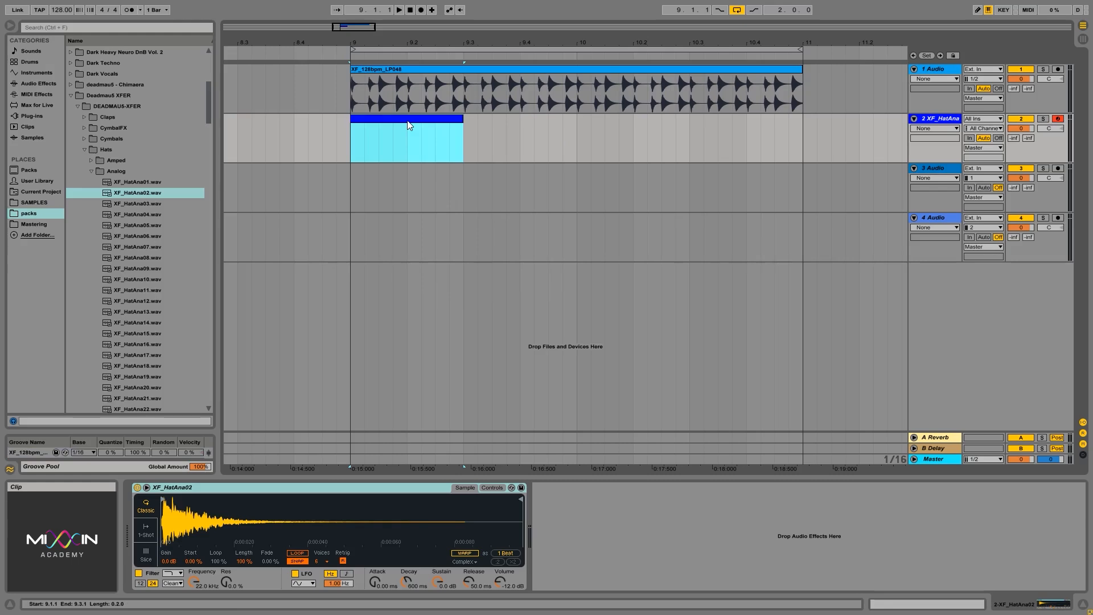
{"action": "double_click", "coordinate": [409, 123]}
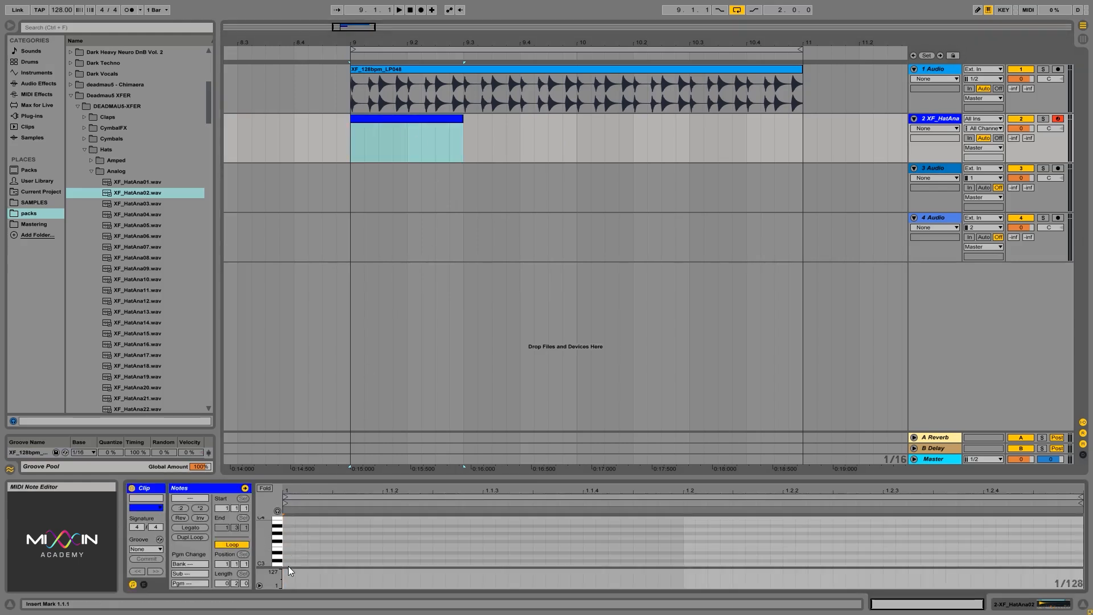
Step: Draw a 1/16-long C3 note at the start of the hat clip and set the note grid to 1/16
{"action": "left_click_drag", "start_coordinate": [286, 564], "coordinate": [383, 563]}
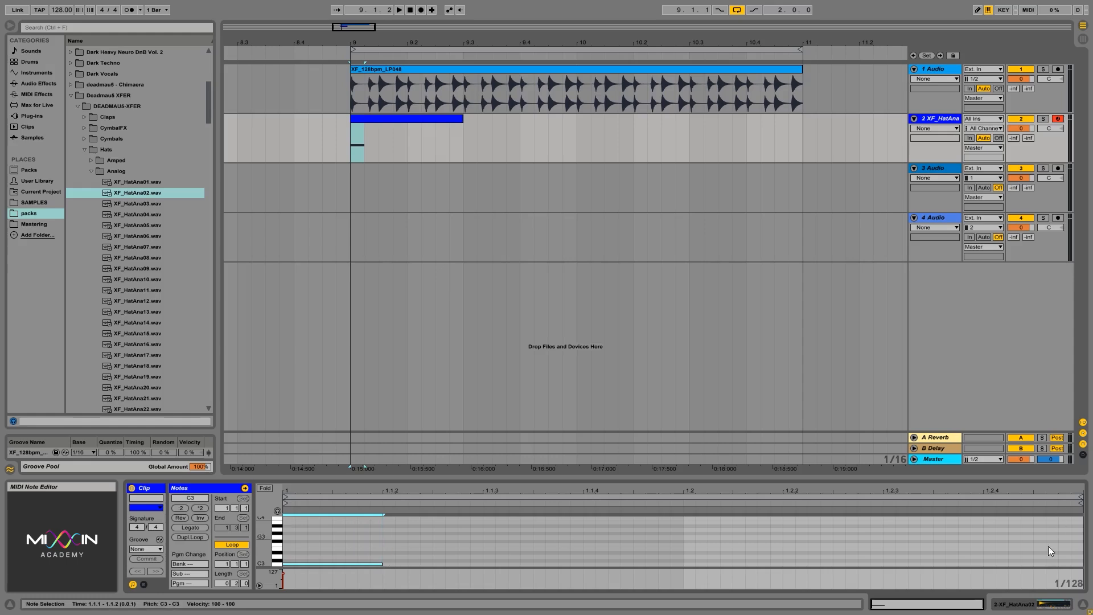
{"action": "right_click", "coordinate": [1048, 550]}
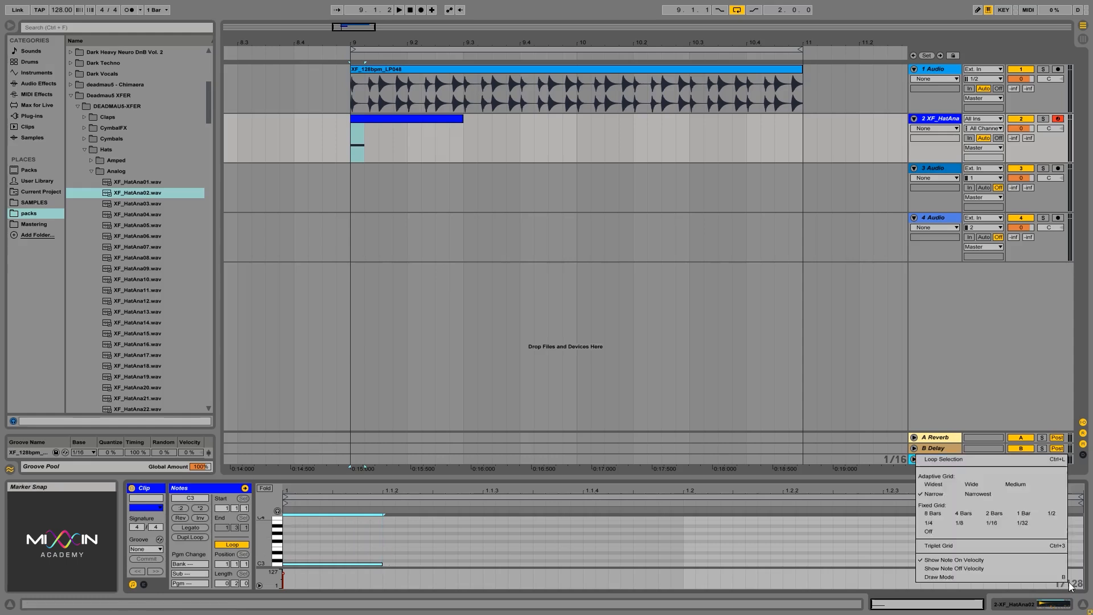
{"action": "left_click", "coordinate": [1009, 484]}
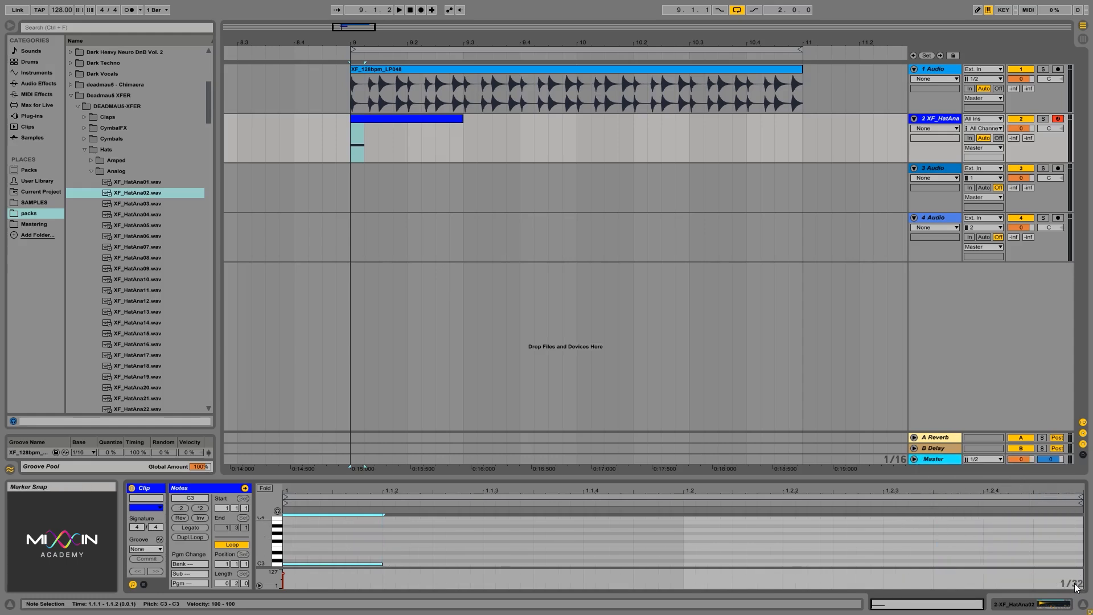
{"action": "right_click", "coordinate": [1076, 586]}
{"action": "left_click", "coordinate": [989, 489]}
Step: Duplicate the C3 note seven times so sixteenth notes fill the two-beat hat clip
{"action": "key", "text": "ctrl+d"}
{"action": "key", "text": "ctrl+d"}
{"action": "key", "text": "ctrl+d"}
{"action": "key", "text": "ctrl+d"}
{"action": "key", "text": "ctrl+d"}
{"action": "key", "text": "ctrl+d"}
{"action": "key", "text": "ctrl+d"}
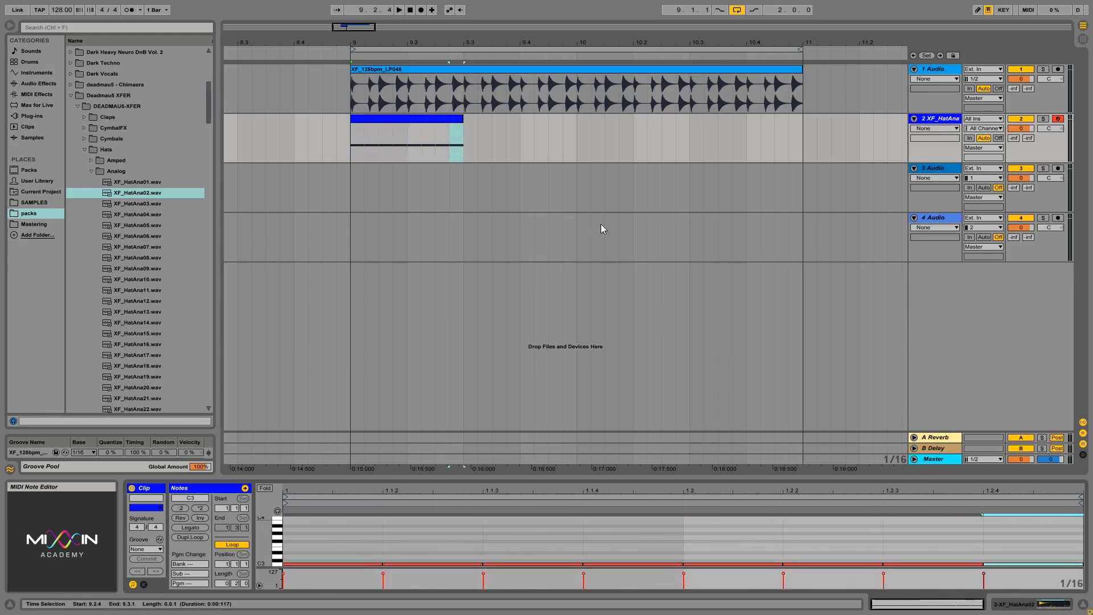
Step: Enlarge the Groove Pool and assign the extracted XF_128bpm_LP048 groove to the hat MIDI clip
{"action": "left_click", "coordinate": [444, 121]}
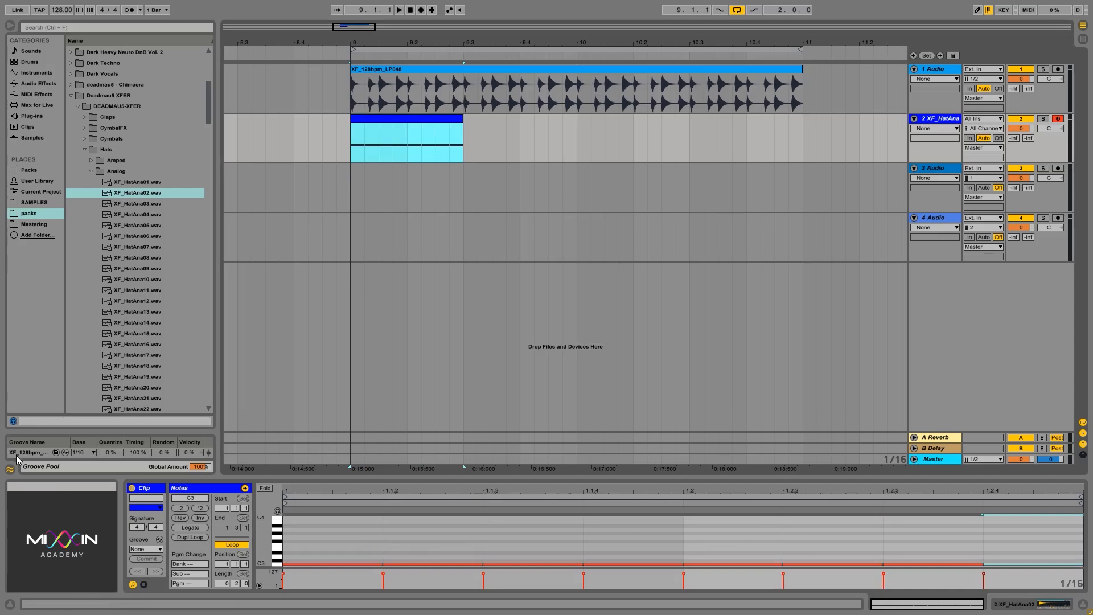
{"action": "left_click_drag", "start_coordinate": [44, 433], "coordinate": [43, 297]}
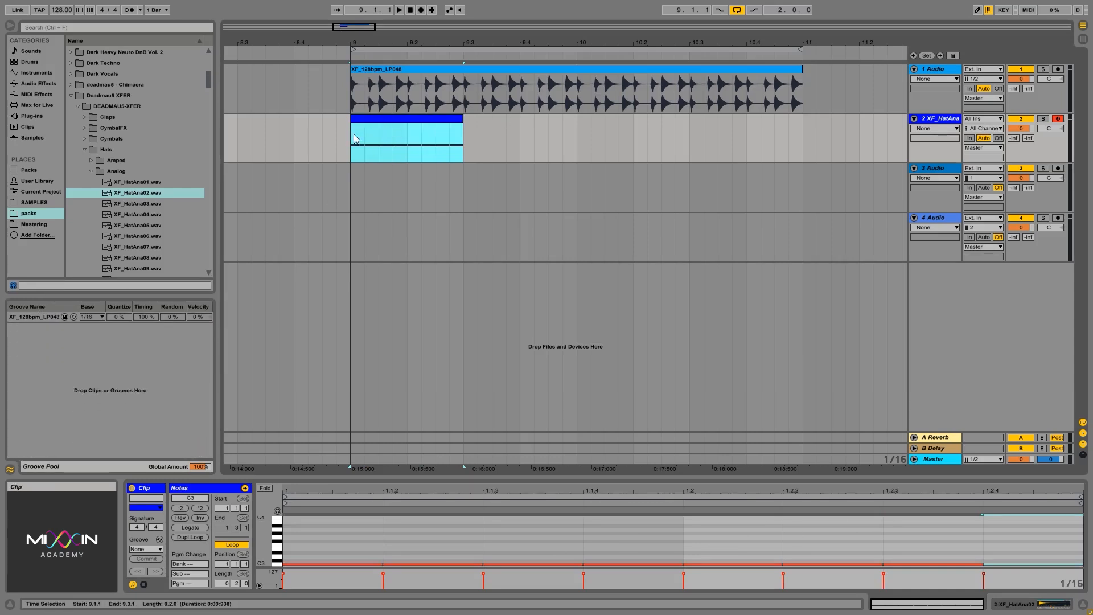
{"action": "left_click_drag", "start_coordinate": [349, 42], "coordinate": [349, 71]}
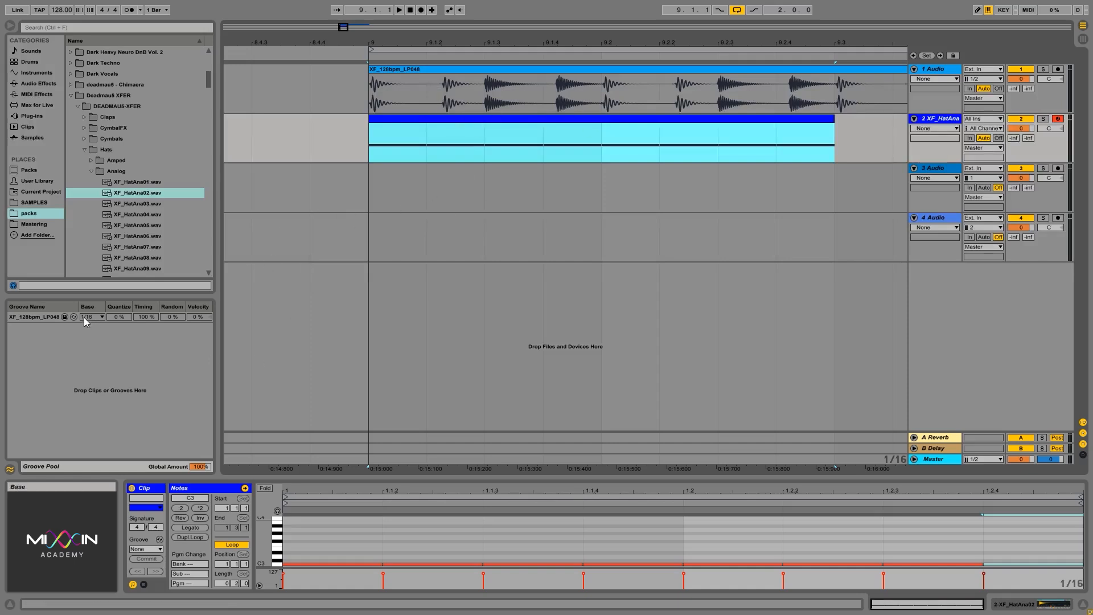
{"action": "mouse_move", "coordinate": [26, 318]}
{"action": "left_mouse_down"}
{"action": "mouse_move", "coordinate": [388, 179]}
{"action": "mouse_move", "coordinate": [421, 128]}
{"action": "mouse_move", "coordinate": [26, 333]}
{"action": "mouse_move", "coordinate": [34, 321]}
{"action": "left_mouse_up"}
{"action": "left_click", "coordinate": [145, 550]}
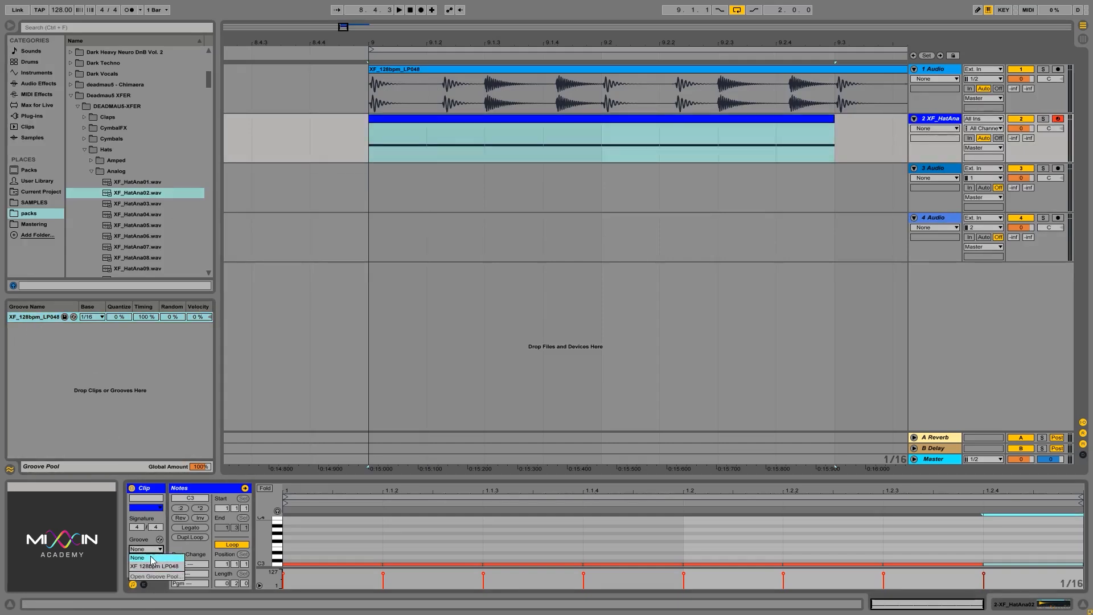
{"action": "left_click", "coordinate": [149, 567]}
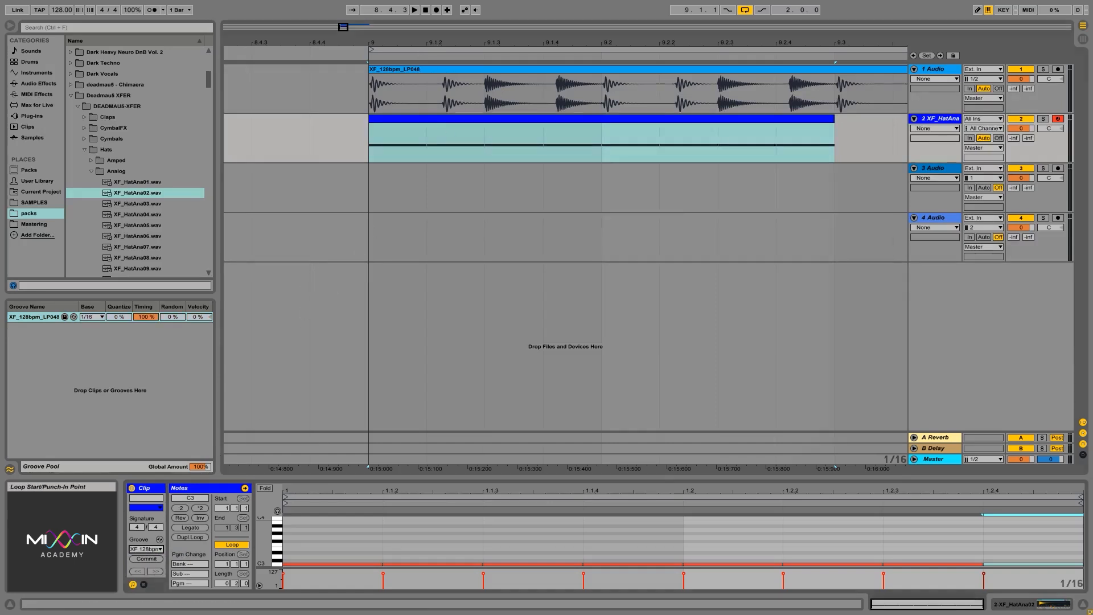
Step: Solo the hat track and extend its MIDI clip to bar 11 for playback with the groove
{"action": "left_click_drag", "start_coordinate": [434, 43], "coordinate": [436, 12]}
{"action": "left_click", "coordinate": [1043, 119]}
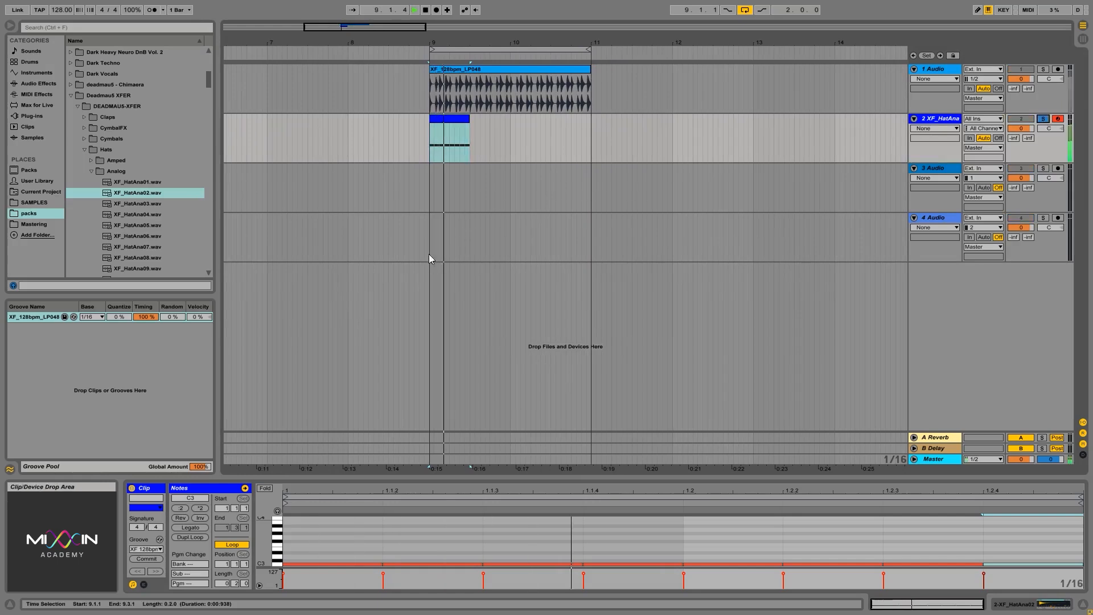
{"action": "left_click_drag", "start_coordinate": [469, 120], "coordinate": [591, 110]}
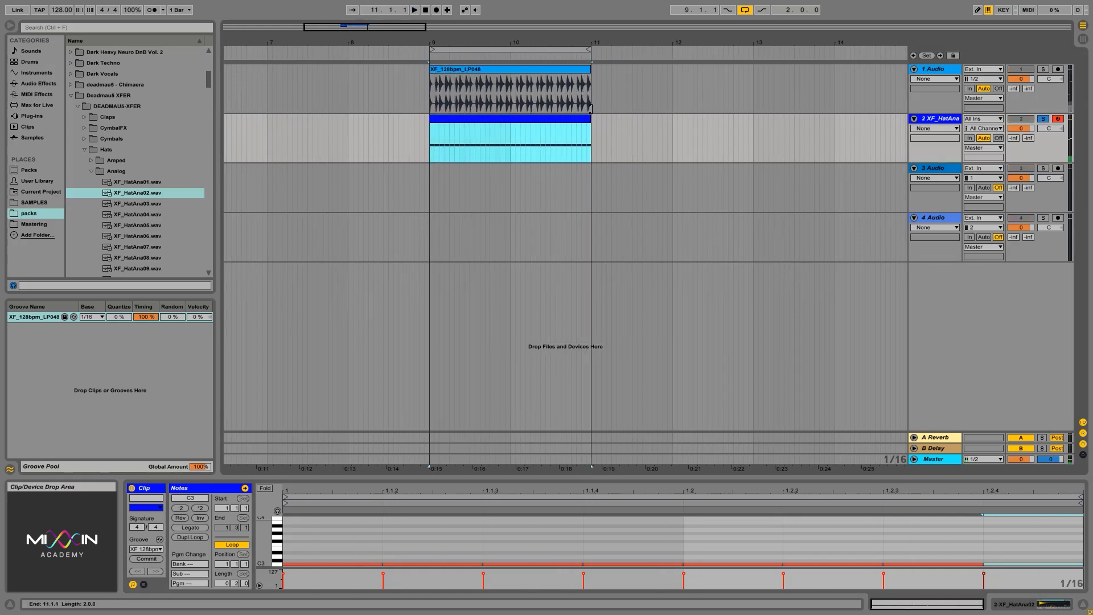
{"action": "key", "text": "space"}
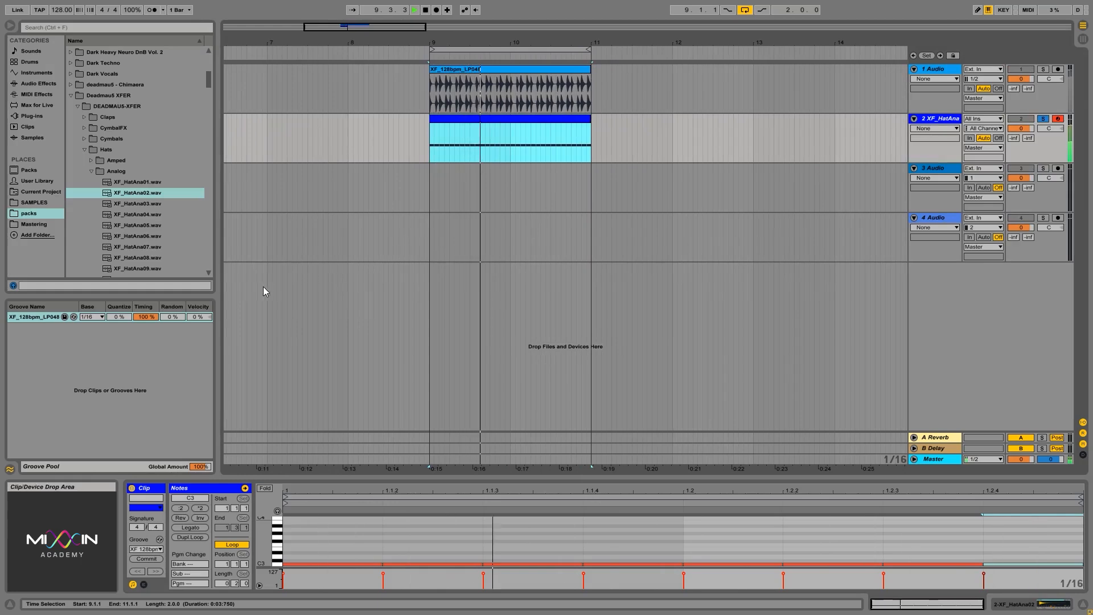
Step: Set the hat clip's groove to None and play the clip from bar 9 for comparison
{"action": "left_click", "coordinate": [147, 549]}
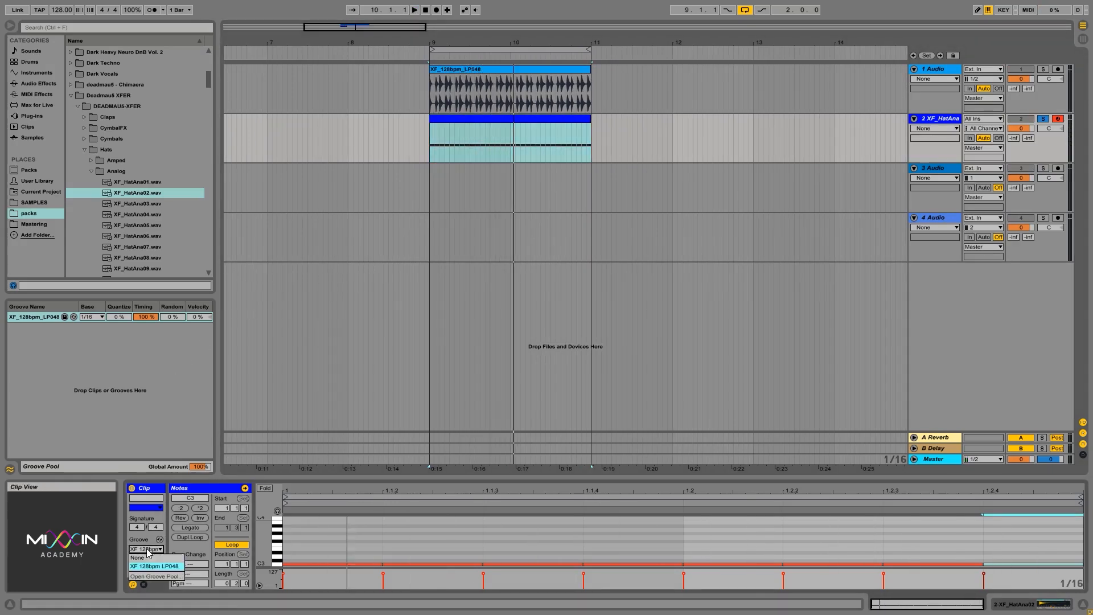
{"action": "left_click", "coordinate": [147, 558]}
{"action": "left_click", "coordinate": [428, 139]}
{"action": "key", "text": "space"}
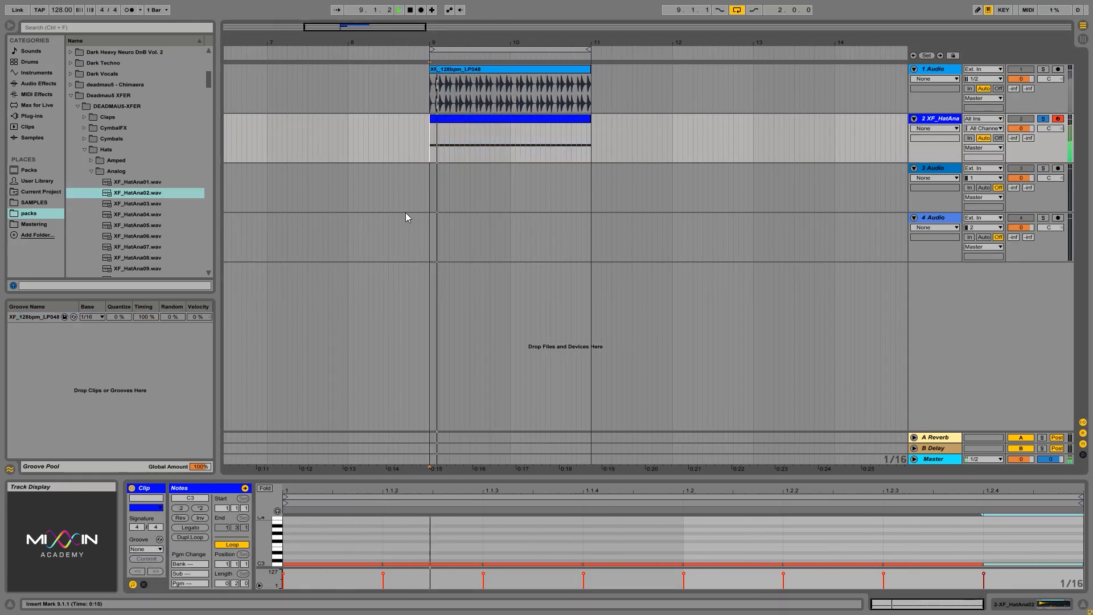
Step: Alternate the hat clip's groove between XF_128bpm_LP048 and None during playback, leave XF_128bpm_LP048 assigned, and stop playback
{"action": "left_click", "coordinate": [147, 549]}
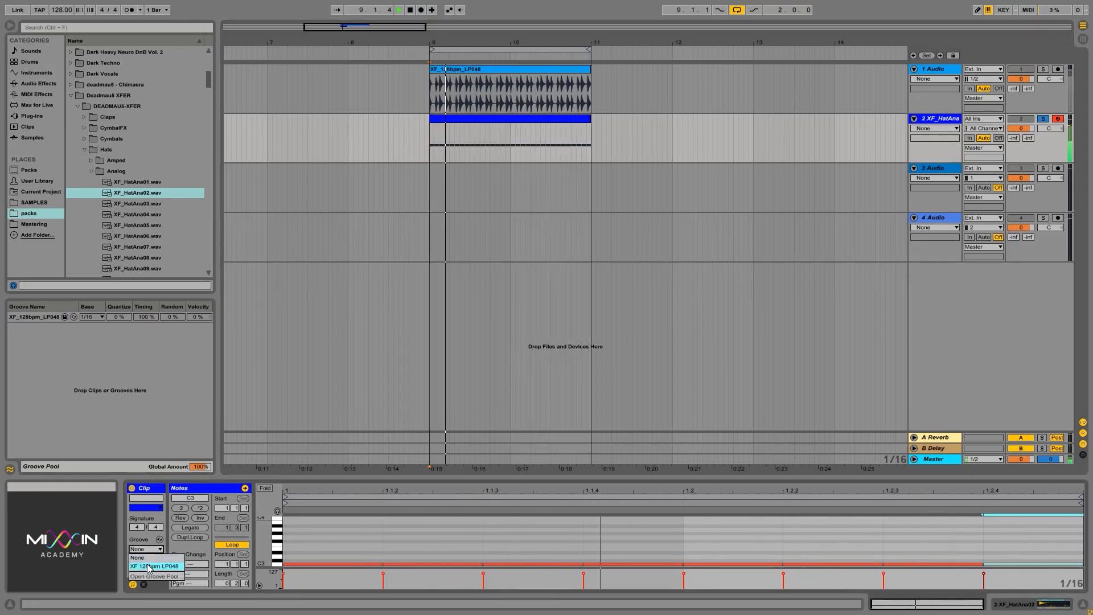
{"action": "left_click", "coordinate": [148, 564]}
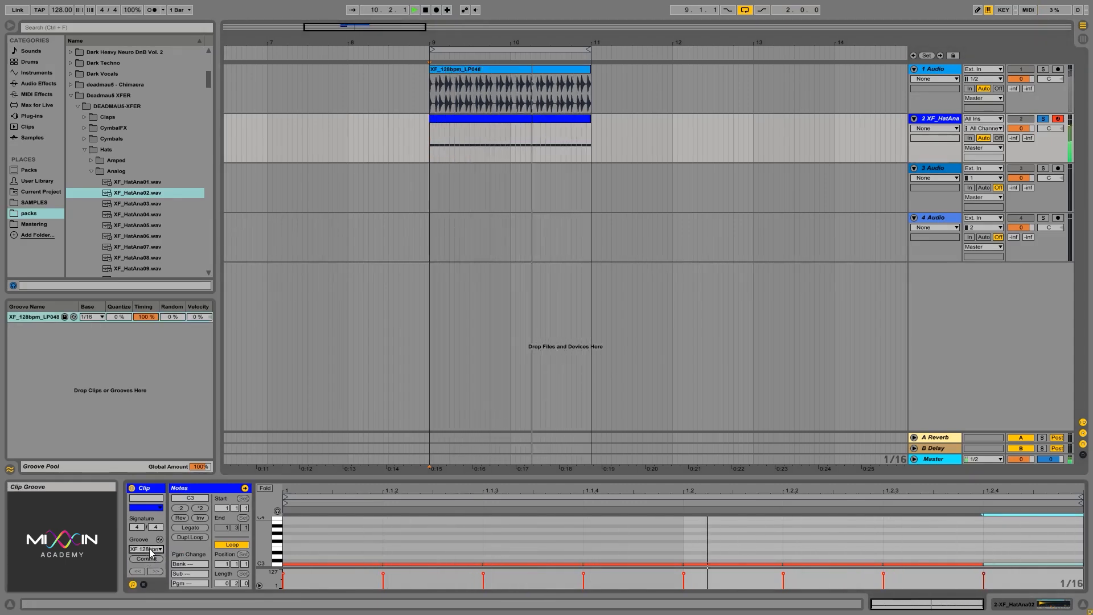
{"action": "left_click", "coordinate": [149, 548]}
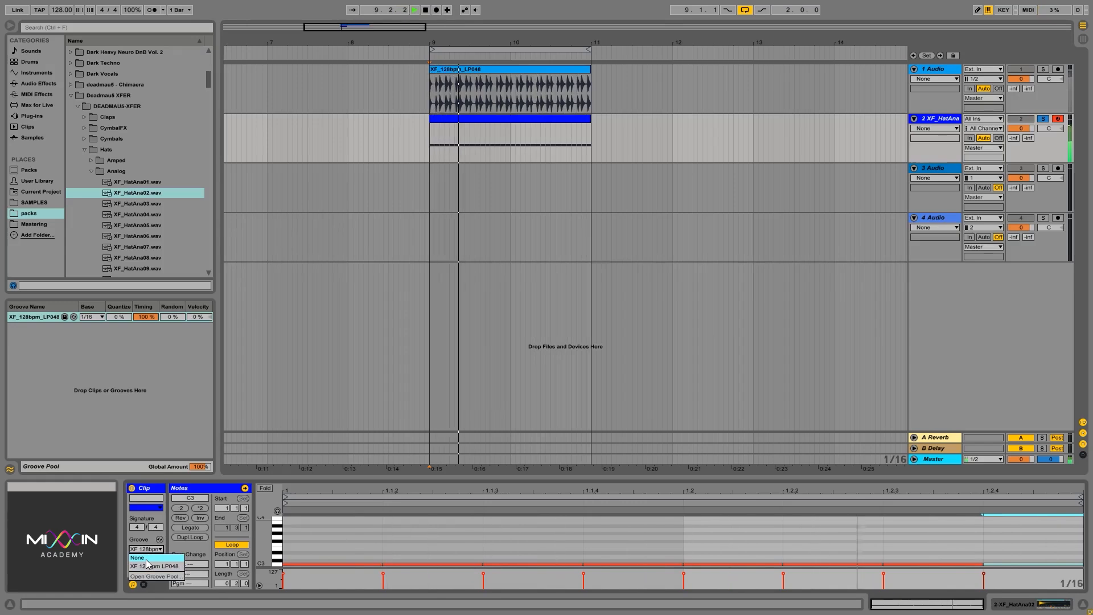
{"action": "left_click", "coordinate": [146, 559]}
{"action": "left_click", "coordinate": [150, 549]}
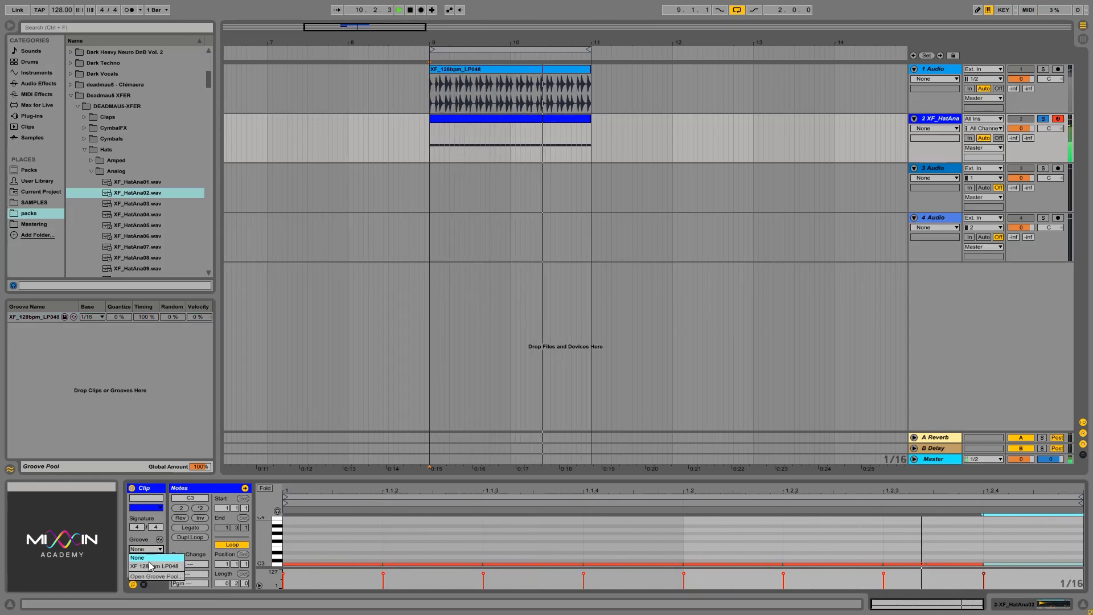
{"action": "left_click", "coordinate": [149, 566]}
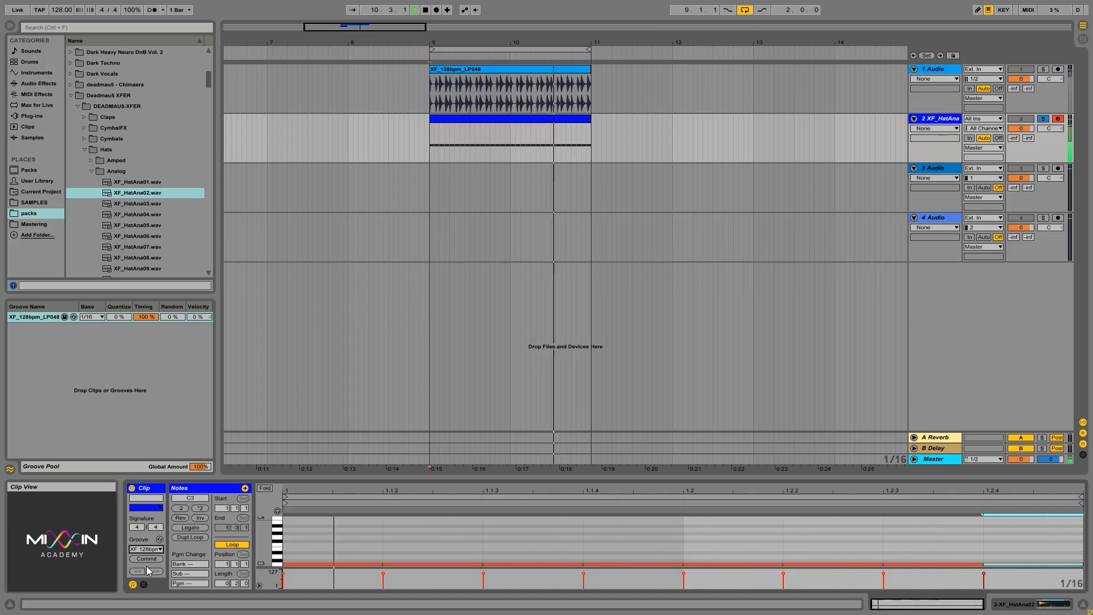
{"action": "key", "text": "space"}
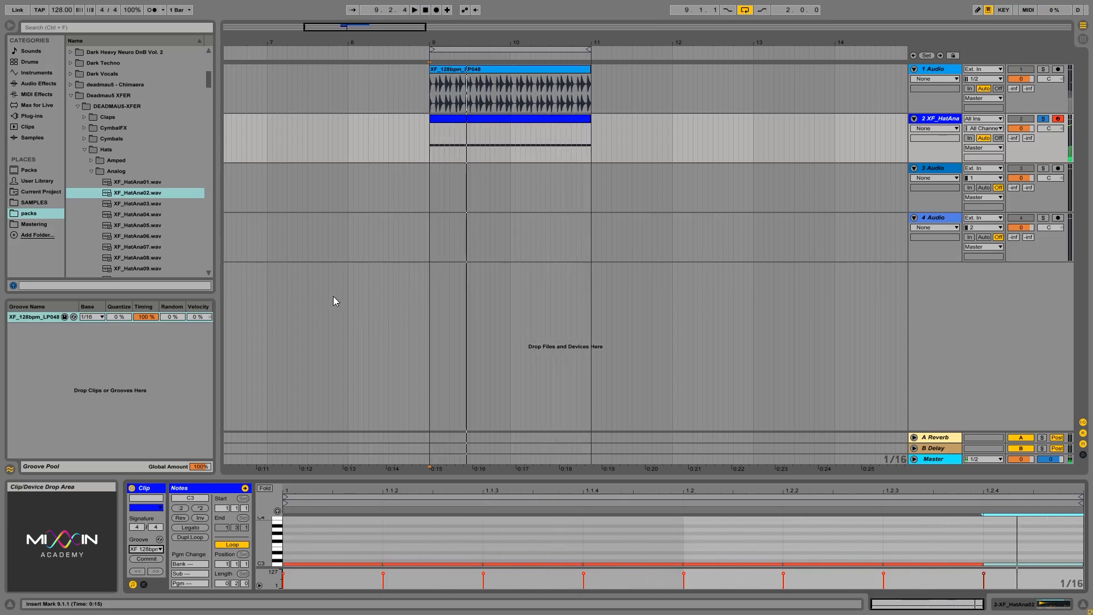
Step: Browse the Core Library's Swing and Groove folder, examining its categories such as Hip Hop, MPC, SP1200 and Swing
{"action": "left_click_drag", "start_coordinate": [458, 43], "coordinate": [426, 99]}
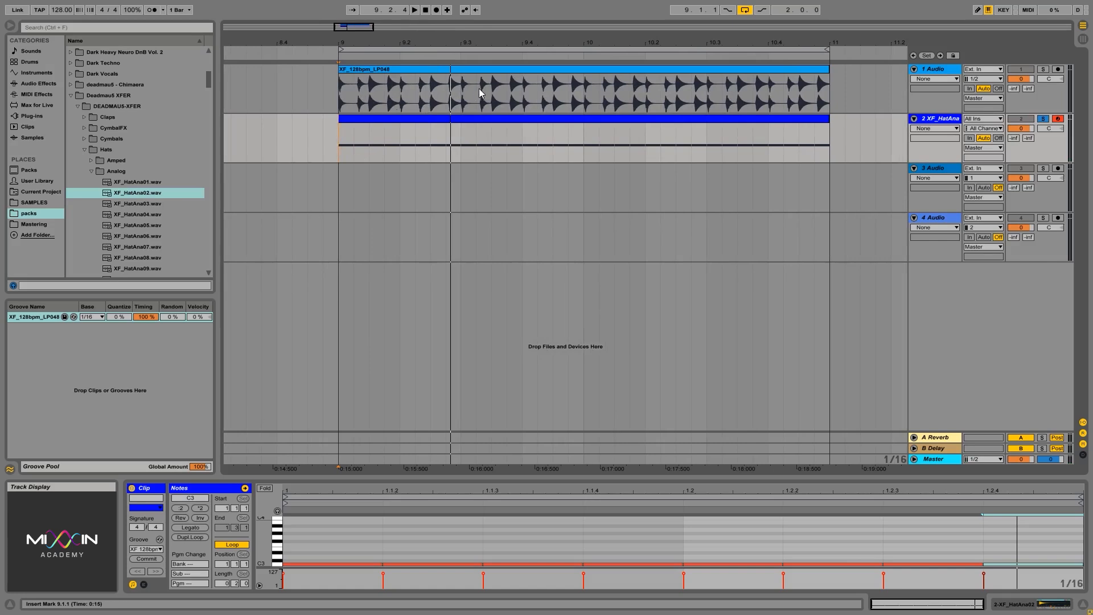
{"action": "left_click", "coordinate": [30, 170]}
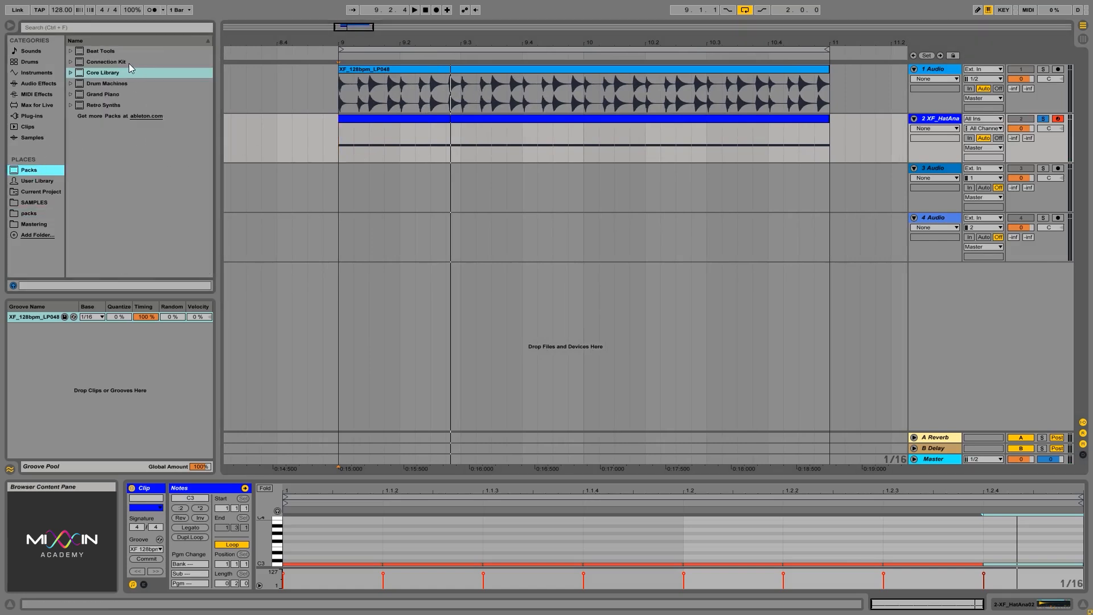
{"action": "double_click", "coordinate": [110, 70]}
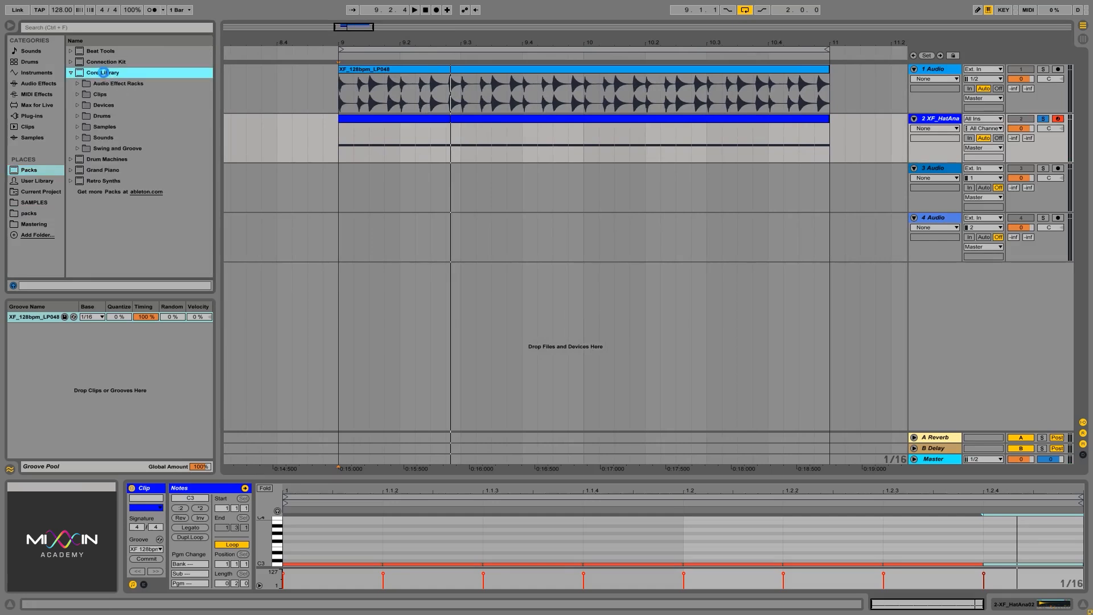
{"action": "double_click", "coordinate": [110, 150]}
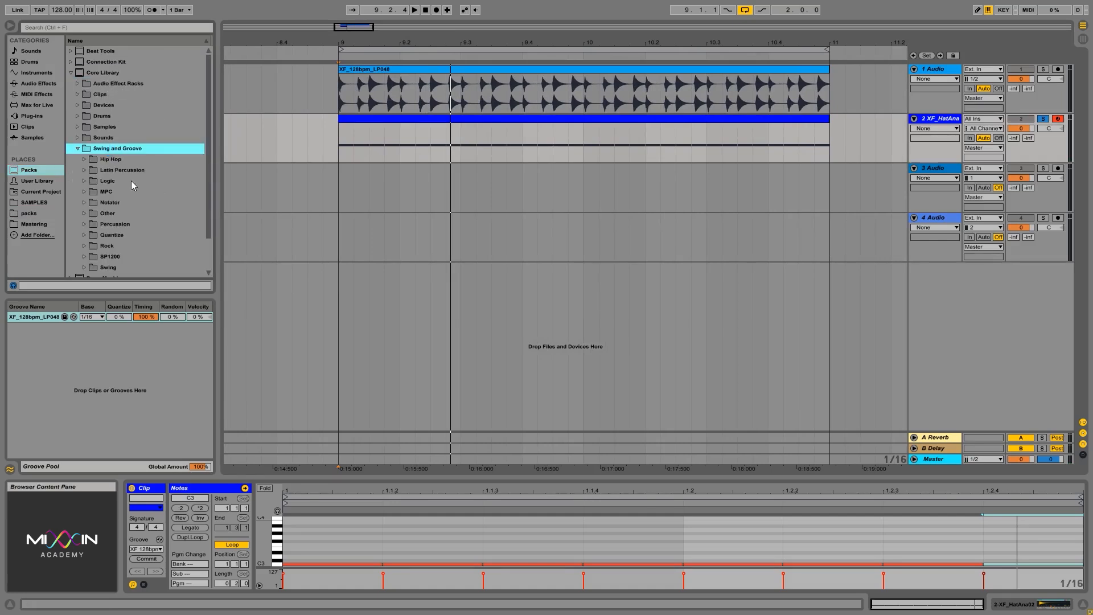
{"action": "left_click", "coordinate": [115, 169]}
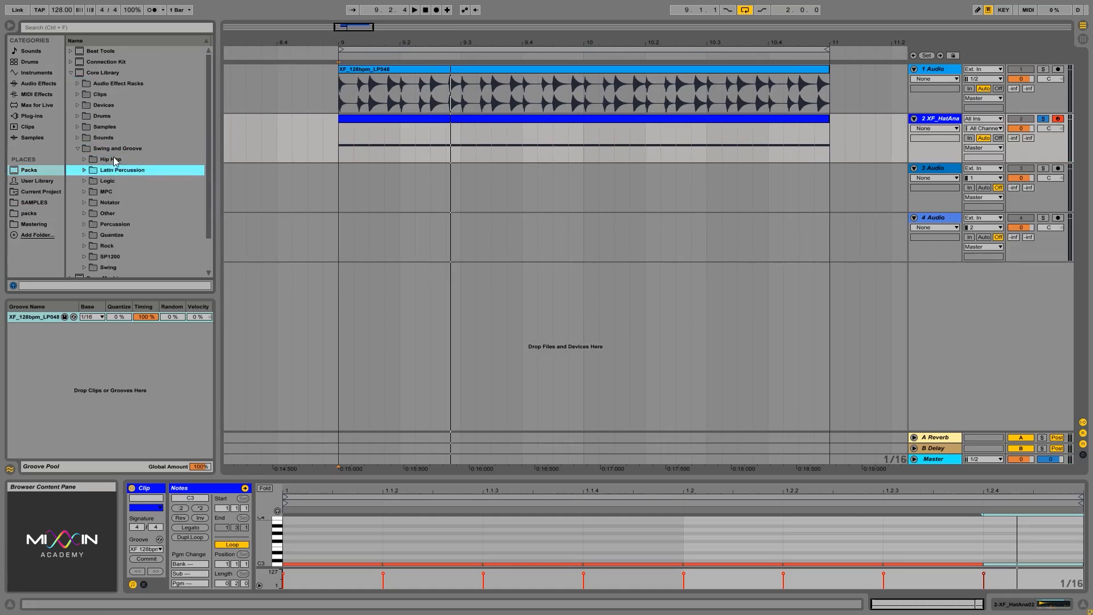
{"action": "left_click", "coordinate": [114, 158]}
{"action": "left_click", "coordinate": [111, 192]}
{"action": "double_click", "coordinate": [110, 192]}
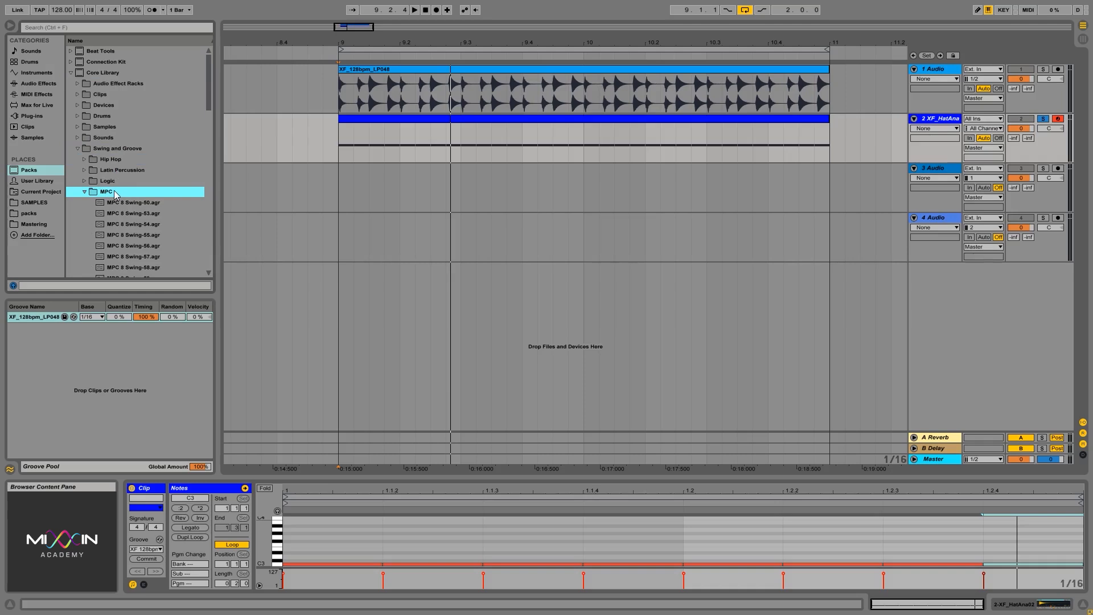
{"action": "double_click", "coordinate": [114, 191]}
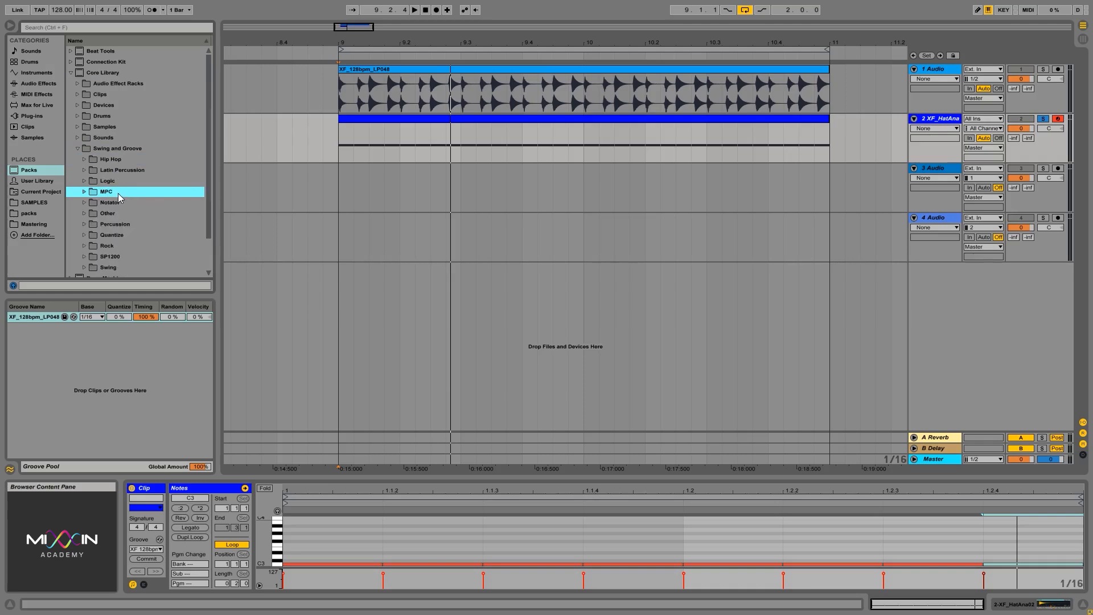
{"action": "left_click", "coordinate": [117, 257]}
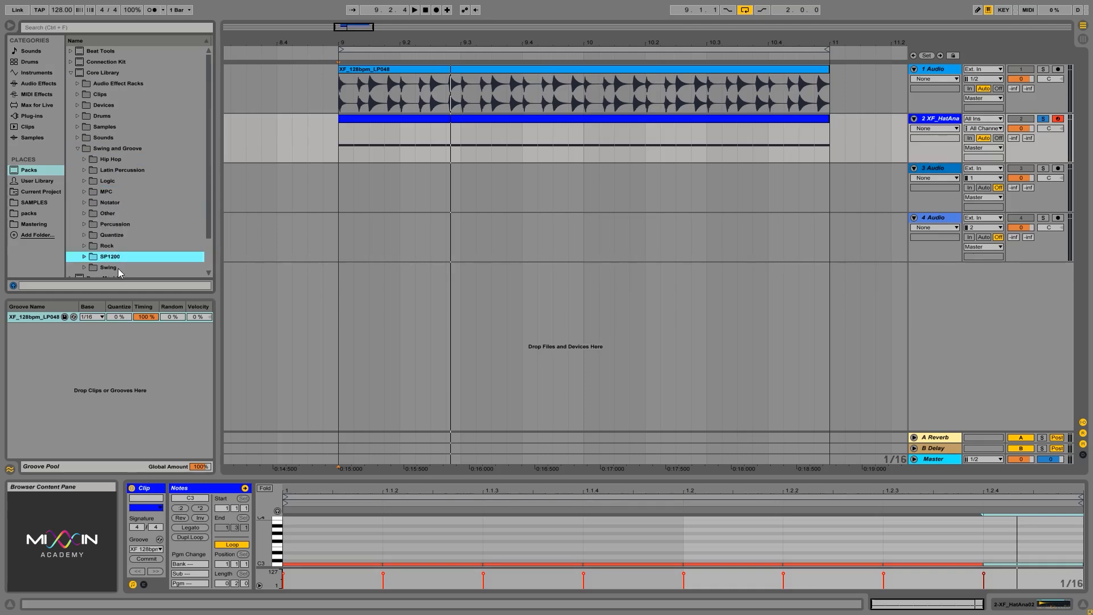
{"action": "left_click", "coordinate": [118, 267]}
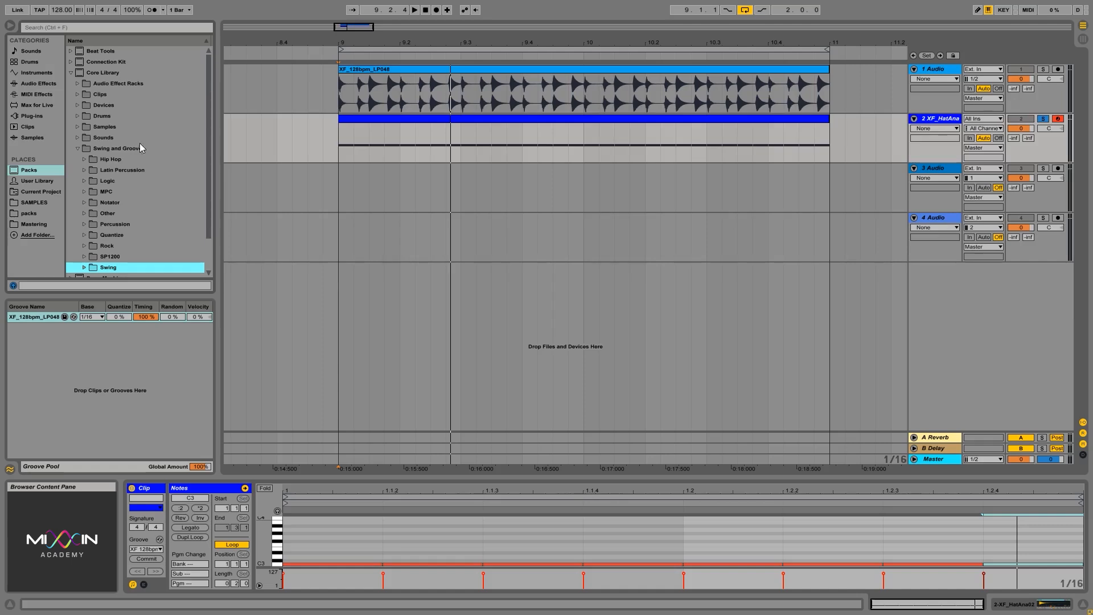
Step: Enlarge the loop's track and the note editor while trying the extracted groove's Velocity amount at 100 % and at a much lower setting
{"action": "left_click_drag", "start_coordinate": [462, 42], "coordinate": [462, 279]}
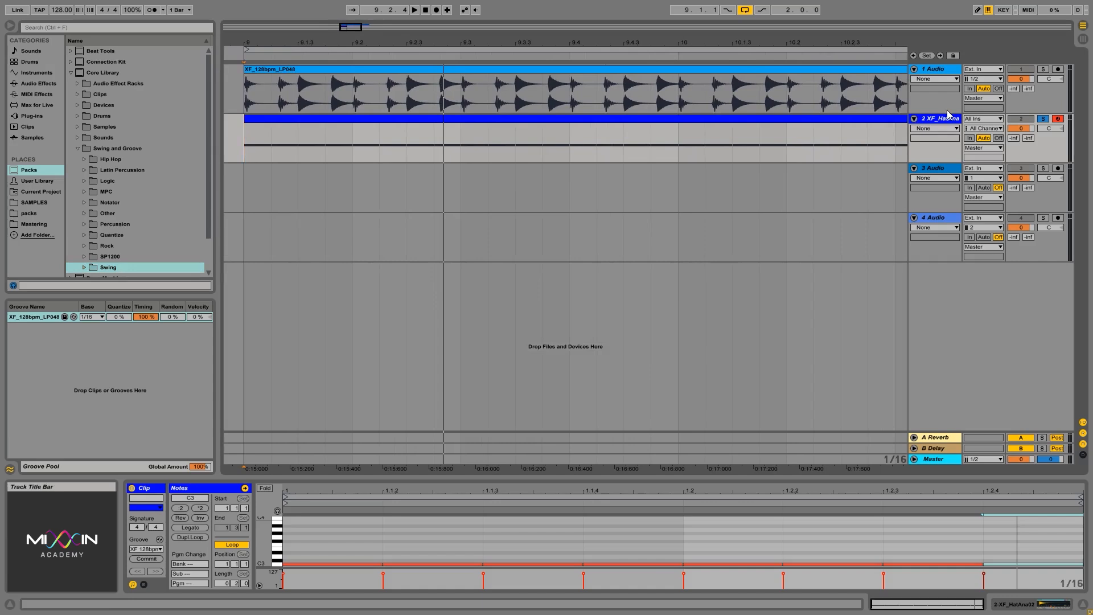
{"action": "left_click_drag", "start_coordinate": [939, 113], "coordinate": [938, 172]}
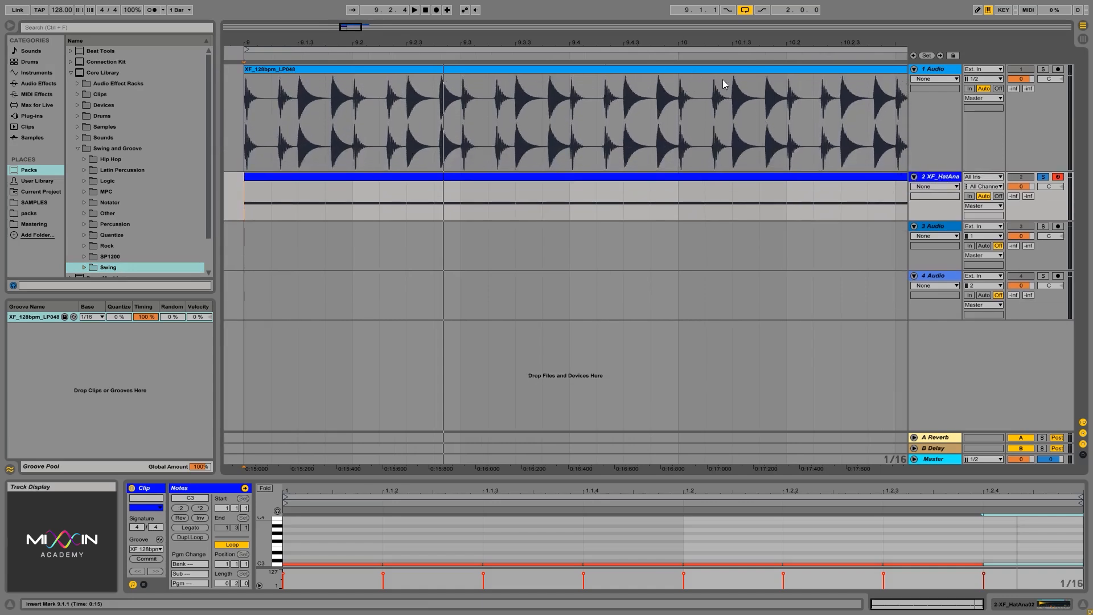
{"action": "left_click_drag", "start_coordinate": [208, 316], "coordinate": [209, 273]}
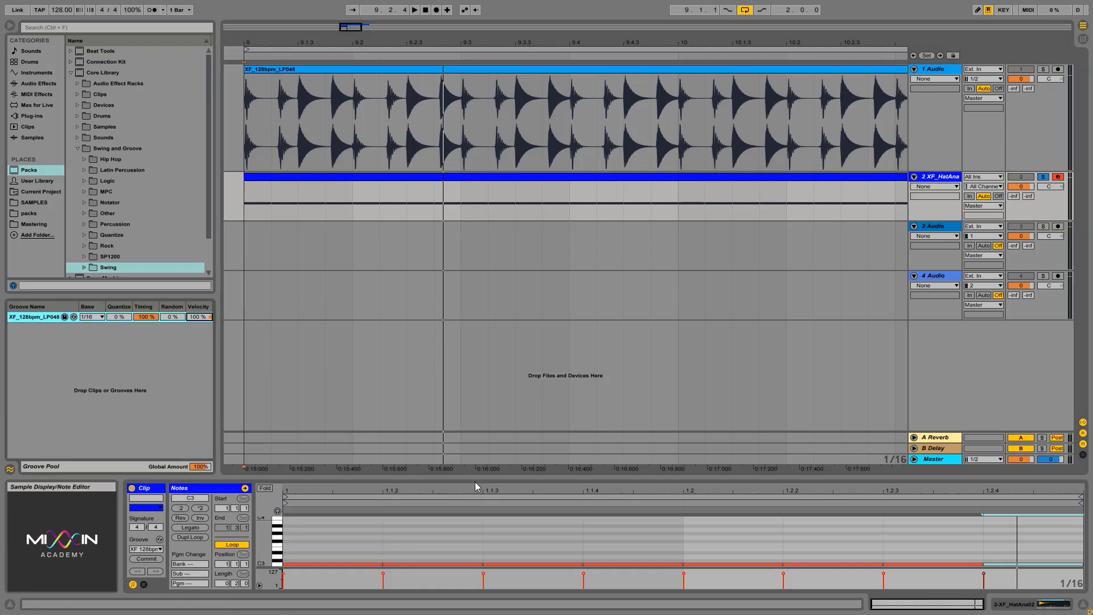
{"action": "left_click_drag", "start_coordinate": [477, 478], "coordinate": [481, 335]}
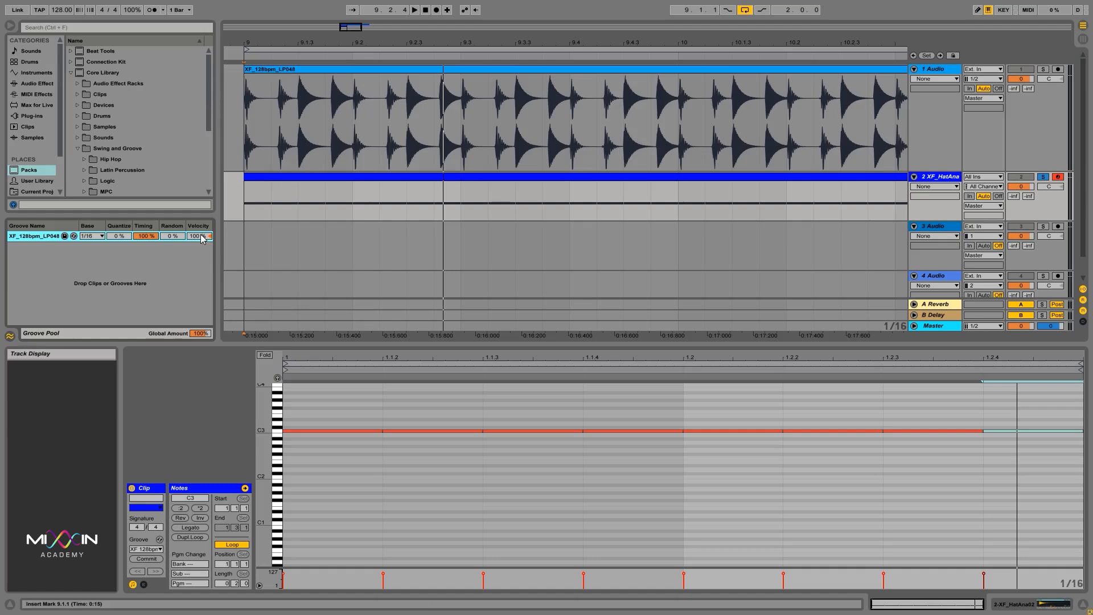
{"action": "left_click_drag", "start_coordinate": [199, 236], "coordinate": [199, 254]}
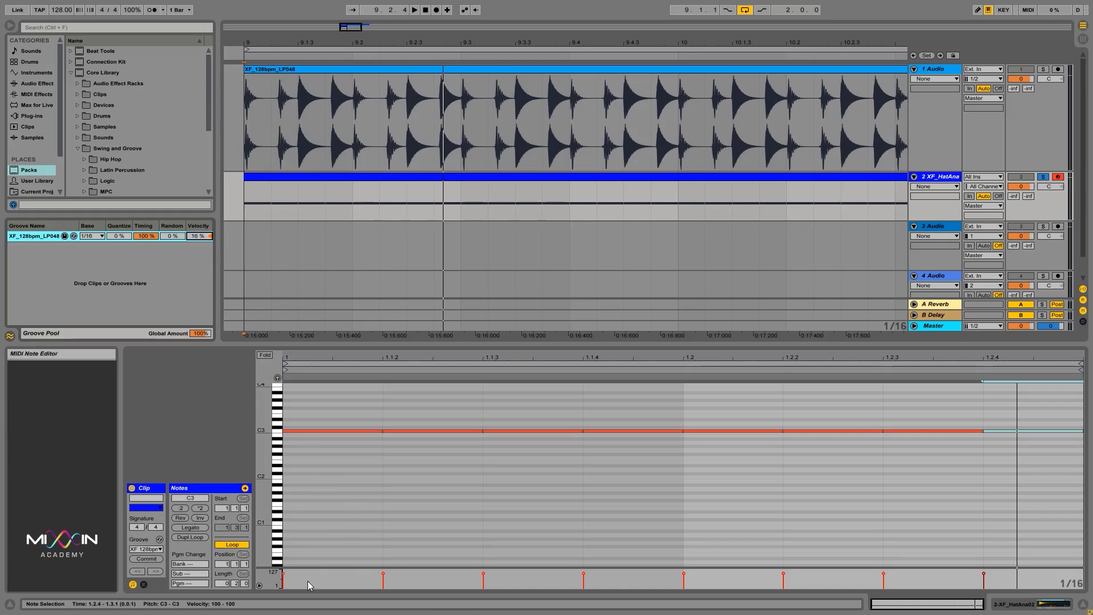
Step: Lower the velocities of the hat notes at 1.1.2 (to 73) and 1.1.4, and adjust the groove's Velocity amount
{"action": "left_click_drag", "start_coordinate": [386, 567], "coordinate": [319, 500]}
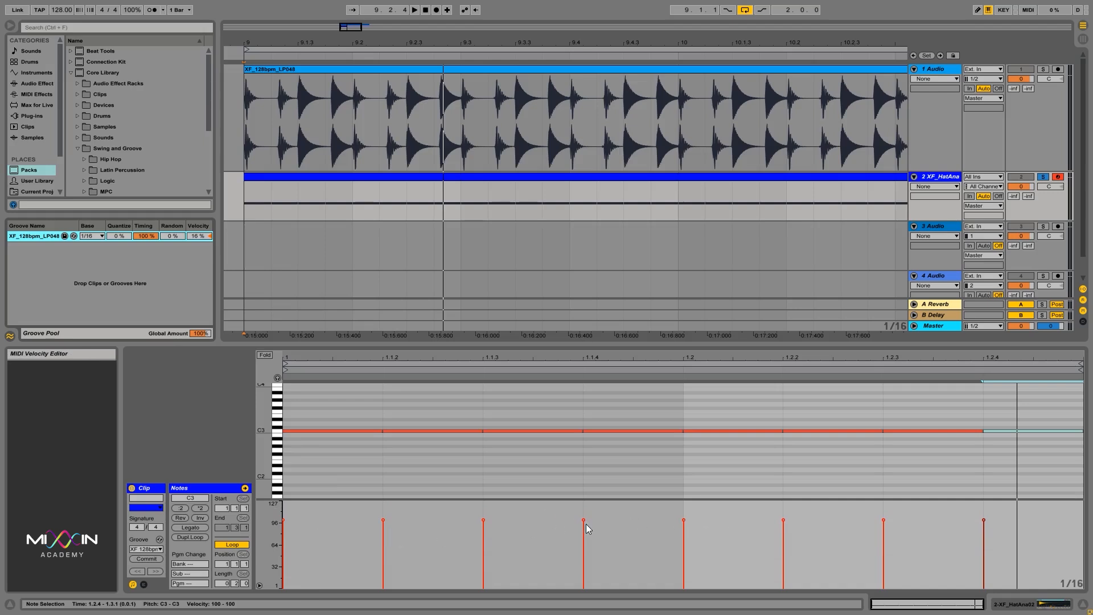
{"action": "left_click_drag", "start_coordinate": [587, 526], "coordinate": [587, 542]}
{"action": "left_click_drag", "start_coordinate": [383, 520], "coordinate": [382, 538]}
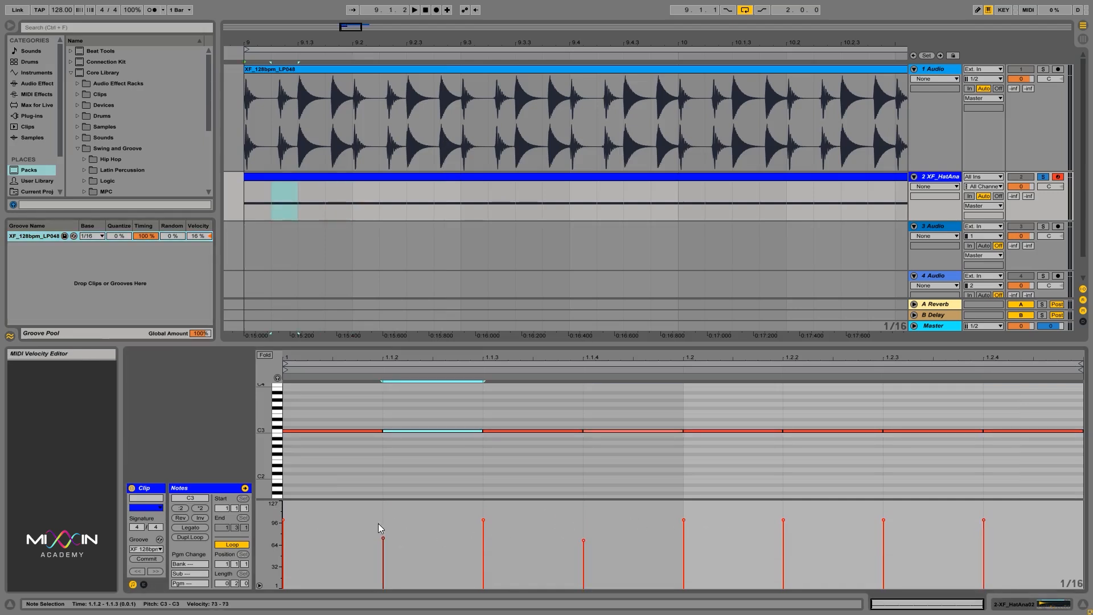
{"action": "mouse_move", "coordinate": [198, 236]}
{"action": "left_mouse_down"}
{"action": "mouse_move", "coordinate": [198, 262]}
{"action": "mouse_move", "coordinate": [198, 188]}
{"action": "left_mouse_up"}
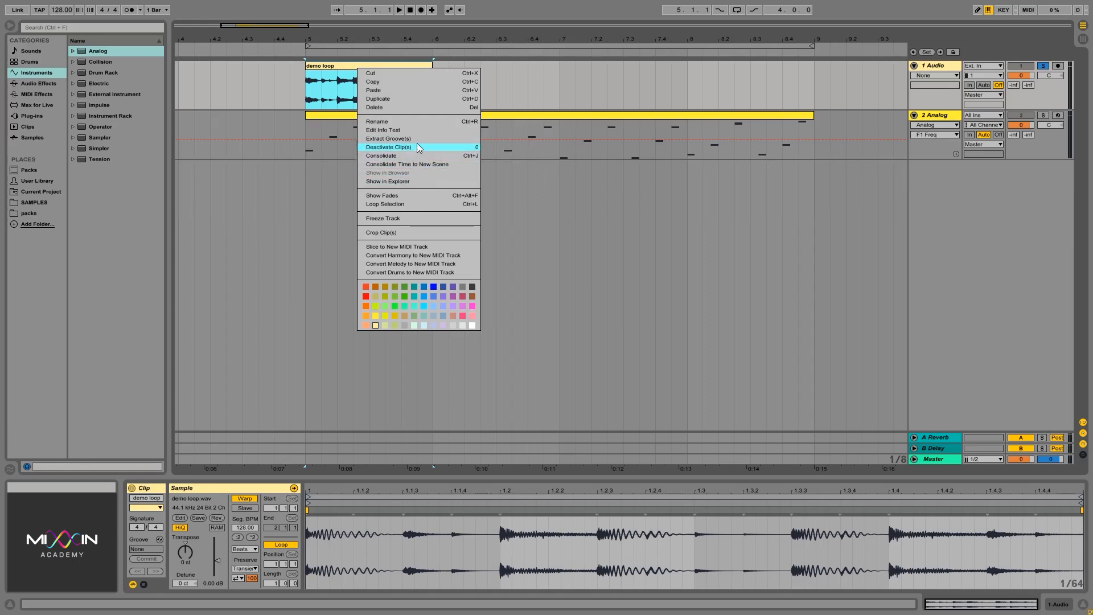
Step: Deactivate the demo loop clip and toggle its activation repeatedly, leaving it active
{"action": "left_click", "coordinate": [416, 145]}
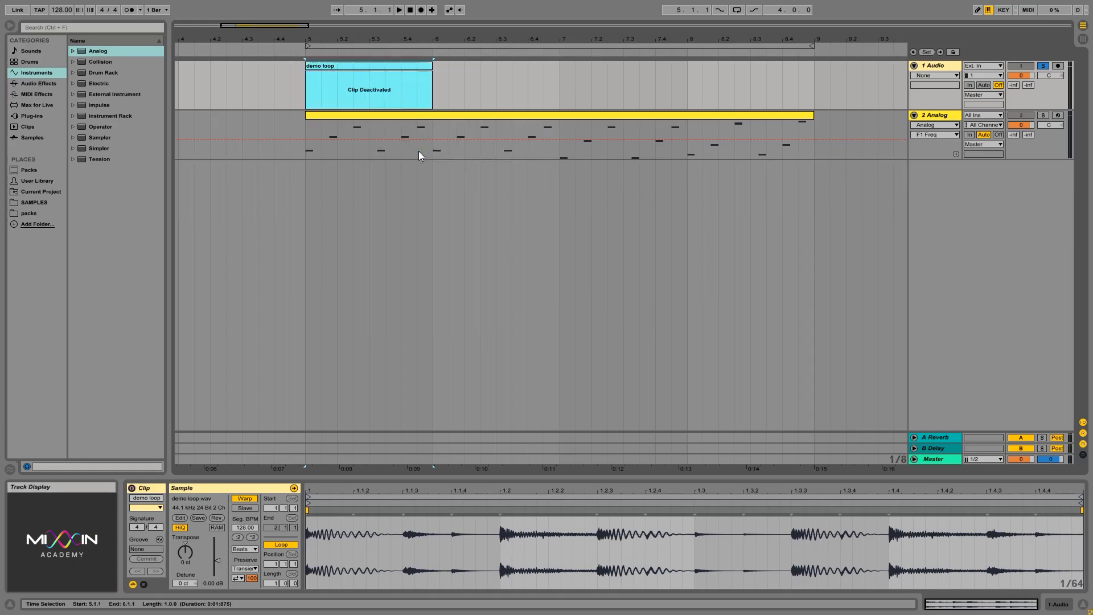
{"action": "right_click", "coordinate": [371, 66]}
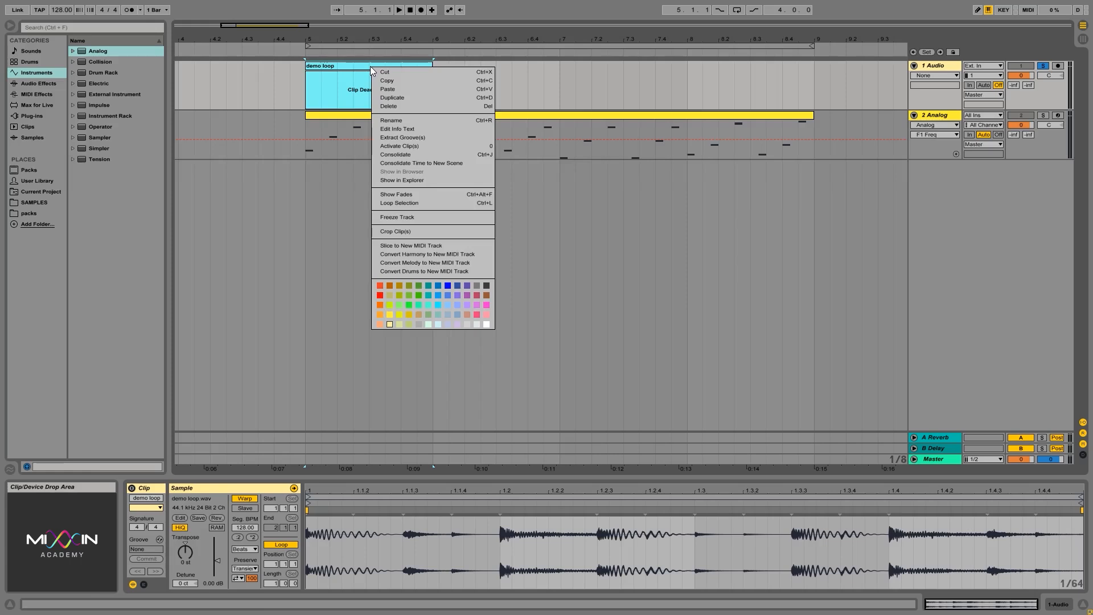
{"action": "left_click", "coordinate": [370, 66]}
{"action": "key", "text": "0"}
{"action": "key", "text": "0"}
{"action": "key", "text": "0"}
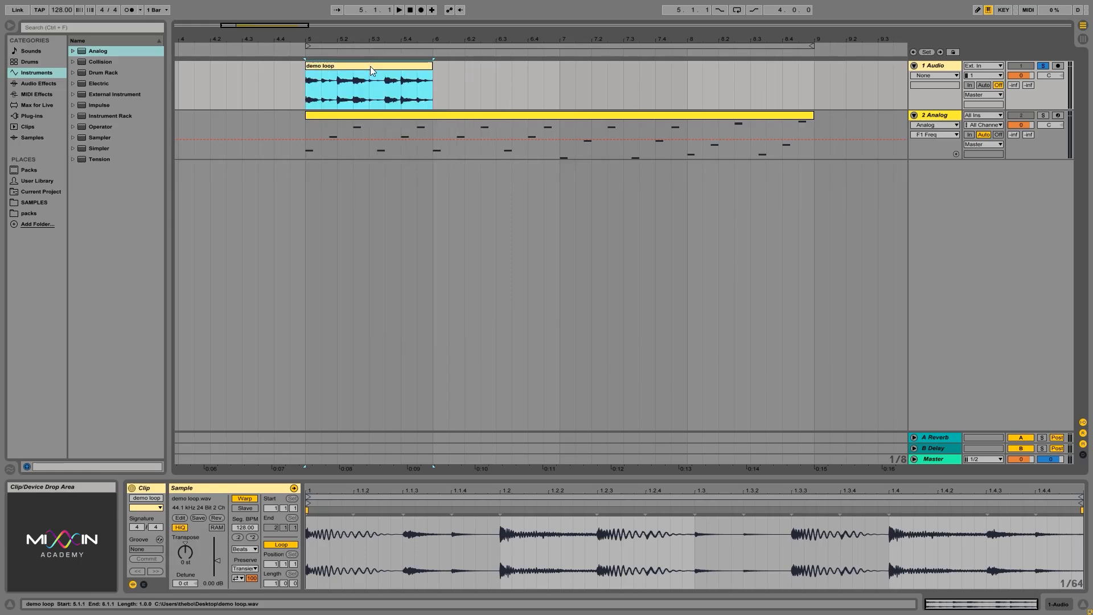
Step: Play the active demo loop clip from bar 5 to hear it, and stop playback
{"action": "right_click", "coordinate": [370, 66]}
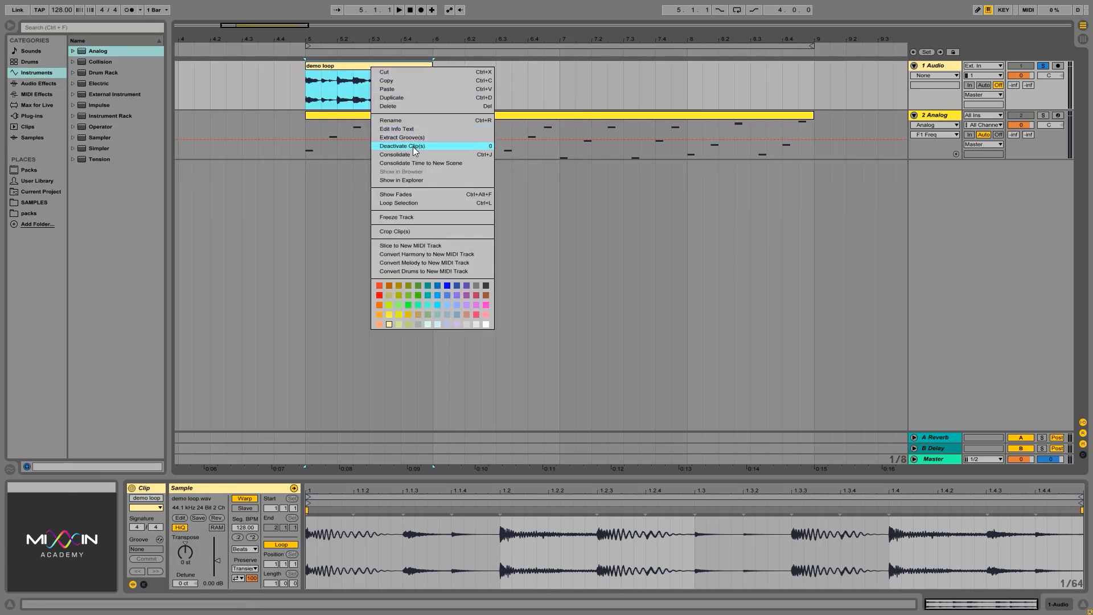
{"action": "left_click", "coordinate": [304, 100]}
{"action": "left_click_drag", "start_coordinate": [306, 90], "coordinate": [437, 92]}
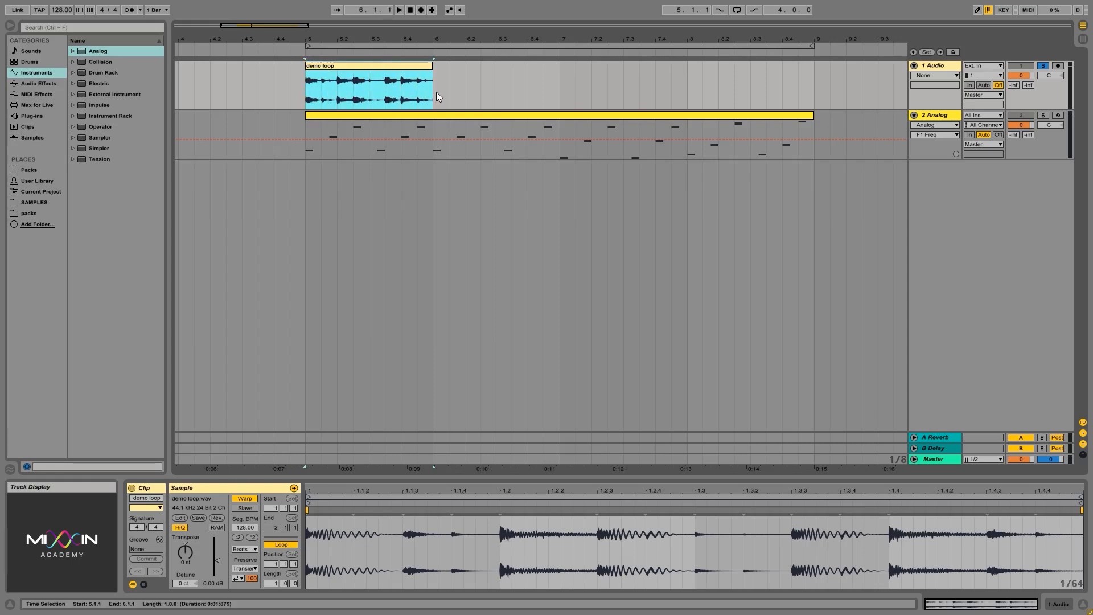
{"action": "left_click", "coordinate": [305, 90]}
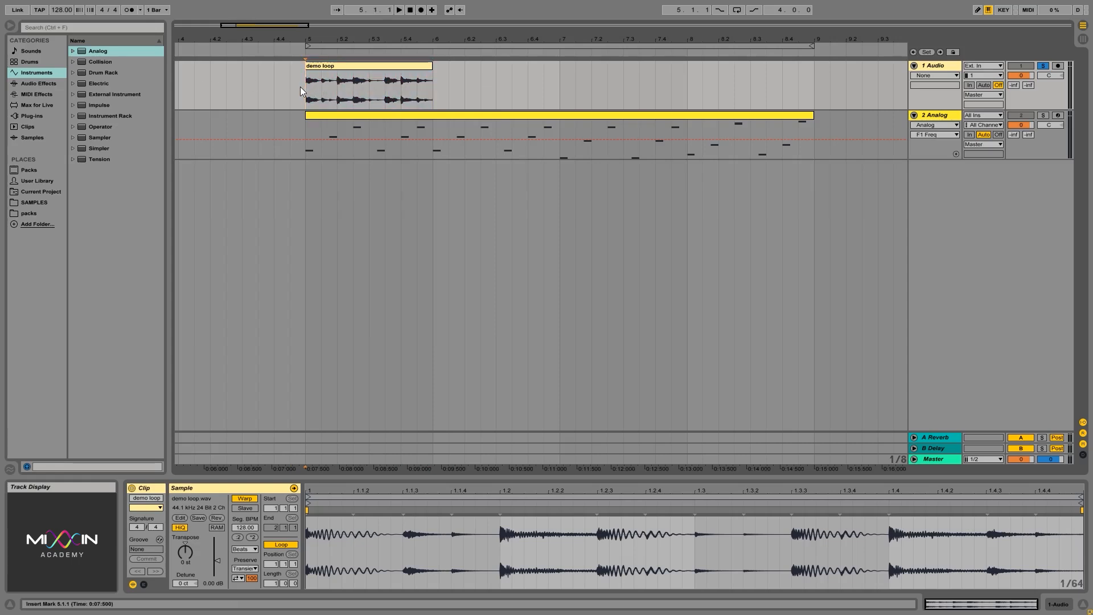
{"action": "key", "text": "space"}
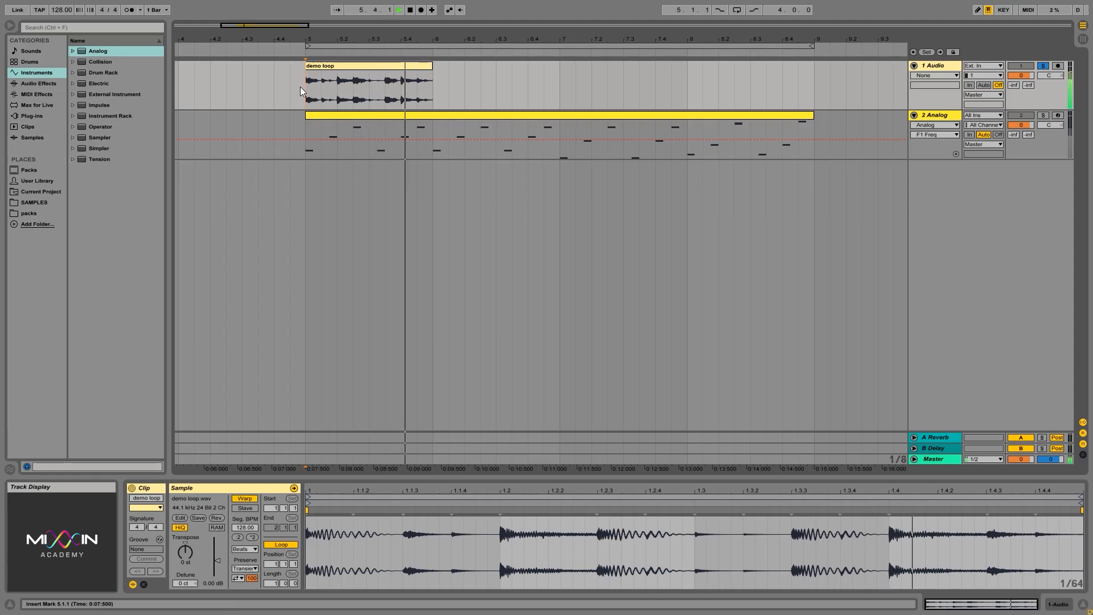
{"action": "key", "text": "space"}
Step: Deactivate the demo loop clip, play it from bar 5 for comparison, and reactivate it
{"action": "left_click", "coordinate": [330, 66]}
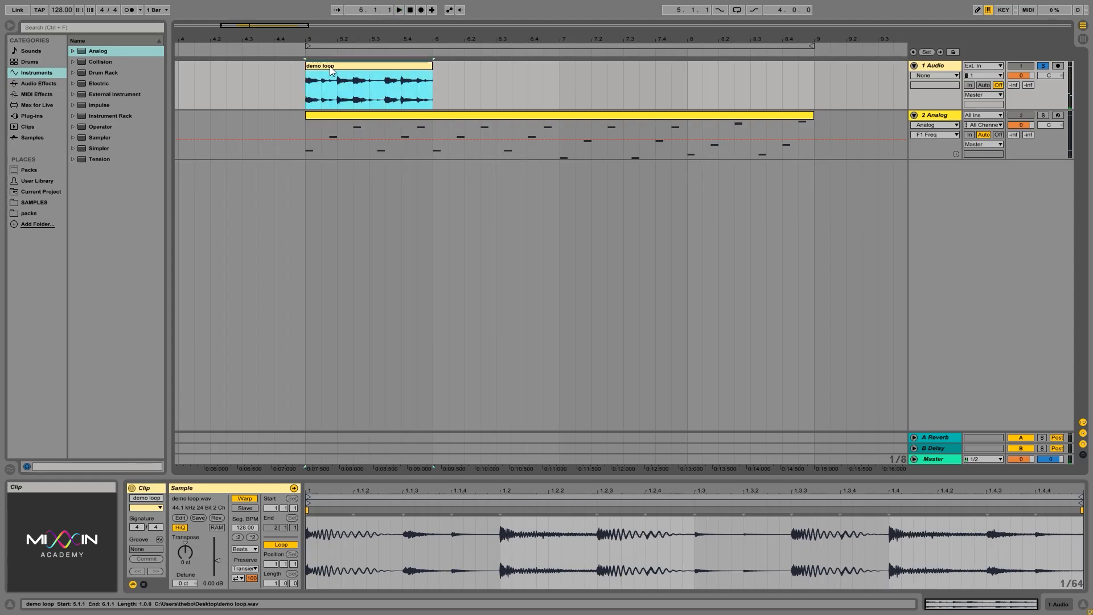
{"action": "key", "text": "0"}
{"action": "key", "text": "space"}
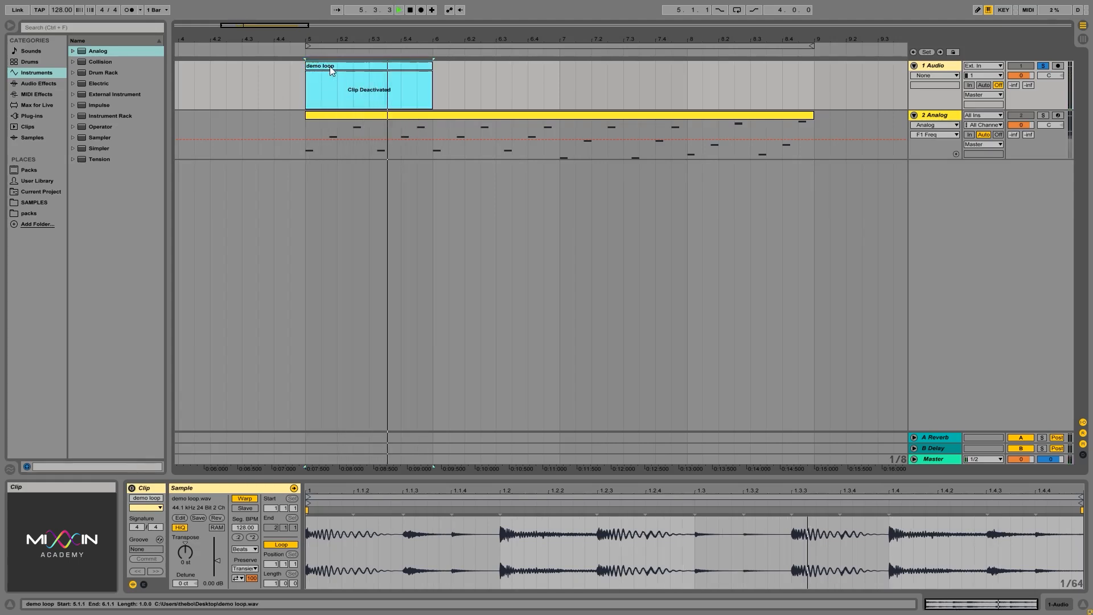
{"action": "key", "text": "0"}
Step: Duplicate the demo loop clip so the copy starts at bar 6
{"action": "right_click", "coordinate": [329, 66]}
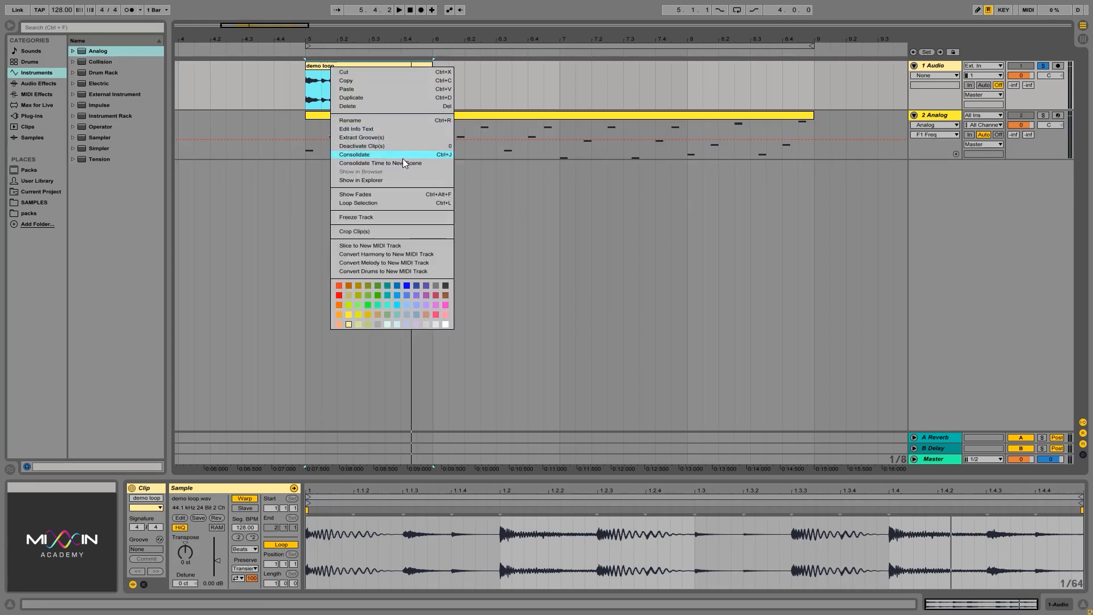
{"action": "left_click", "coordinate": [517, 88]}
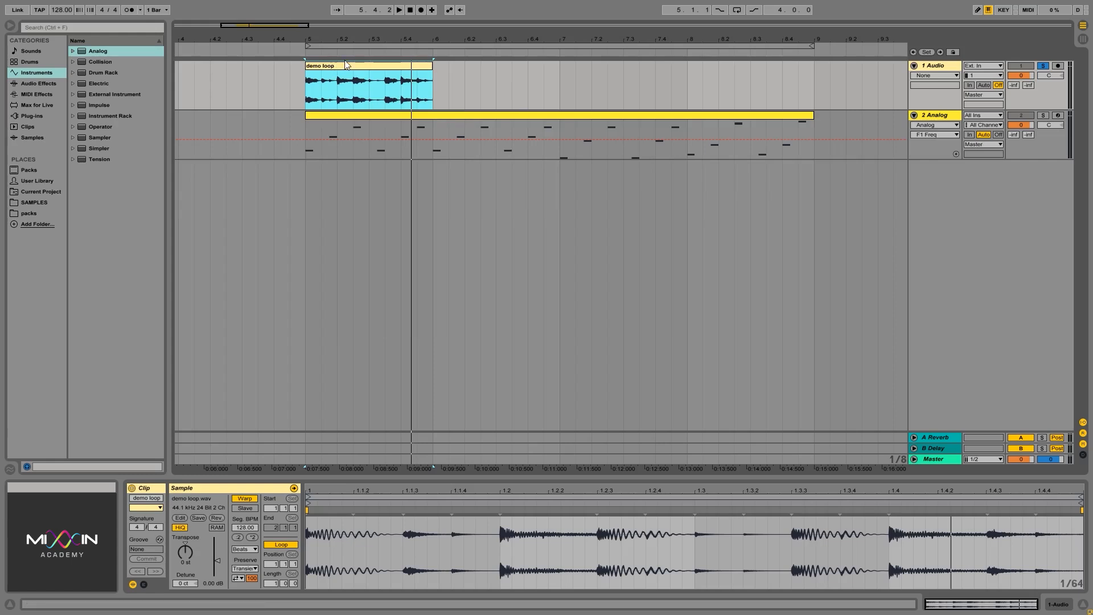
{"action": "key", "text": "ctrl+d"}
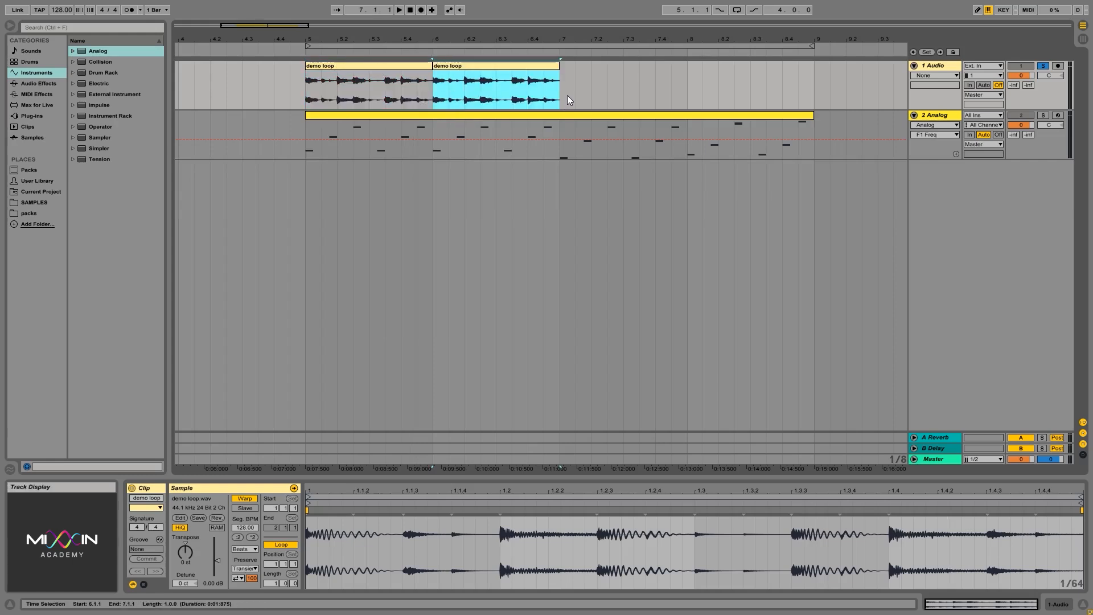
Step: Select both demo loop clips from bar 5 to bar 7 and consolidate them into one clip
{"action": "left_click", "coordinate": [567, 94]}
{"action": "left_click_drag", "start_coordinate": [545, 91], "coordinate": [326, 91]}
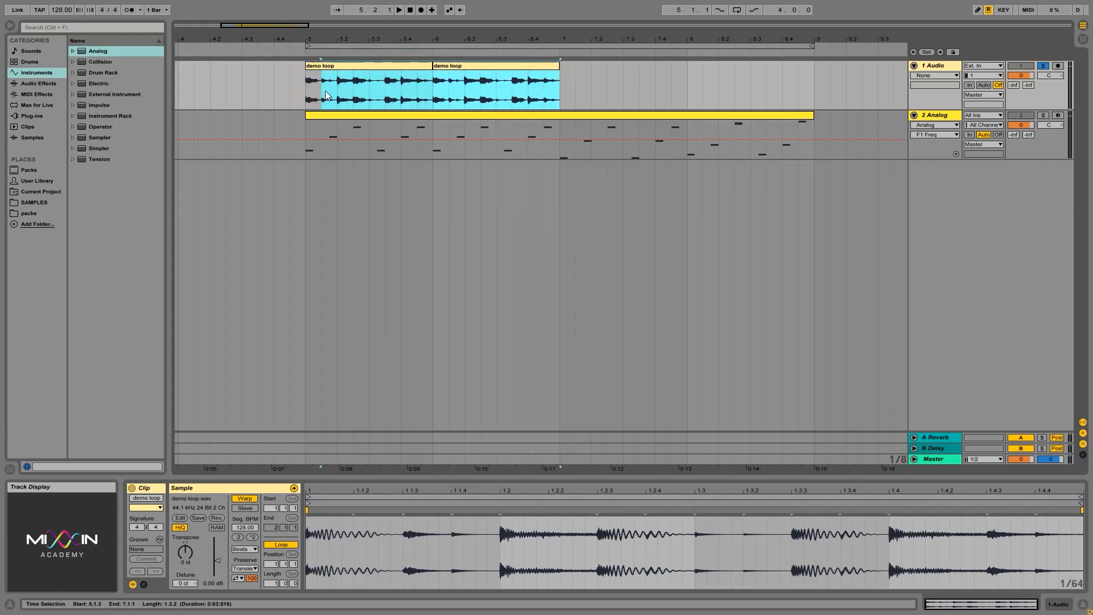
{"action": "right_click", "coordinate": [344, 66]}
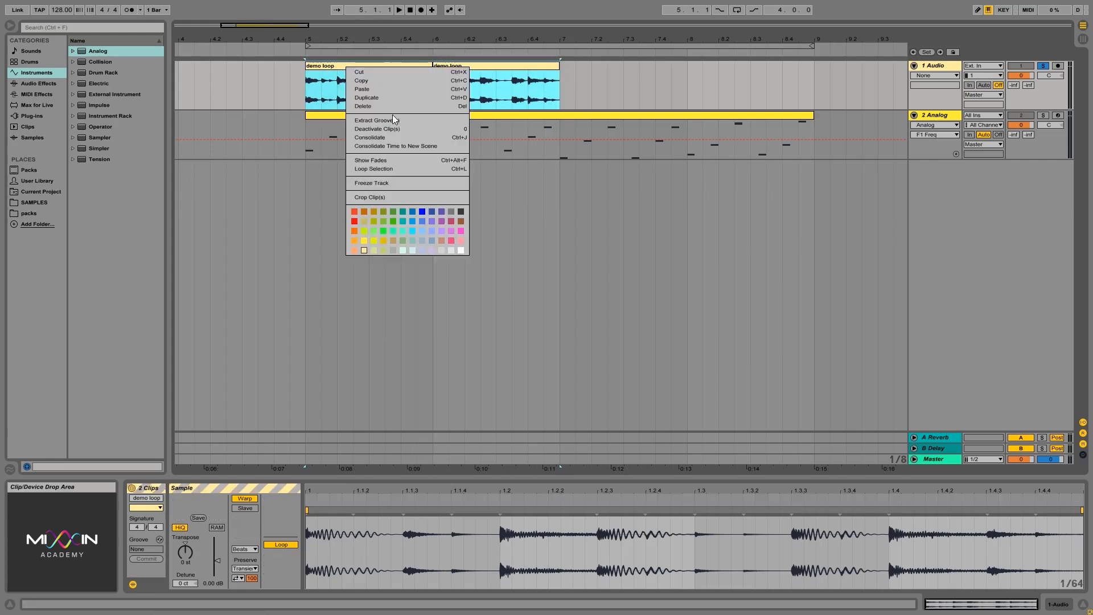
{"action": "left_click", "coordinate": [443, 137]}
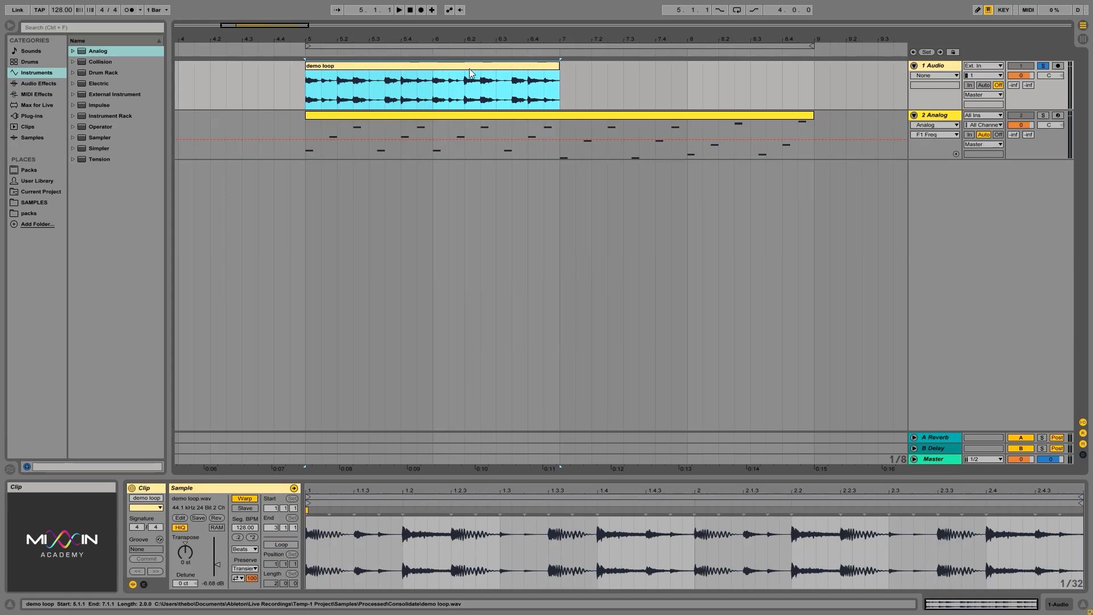
Step: Locate the consolidated clip's sample file in the browser and in Explorer, and close the Explorer window
{"action": "right_click", "coordinate": [438, 66]}
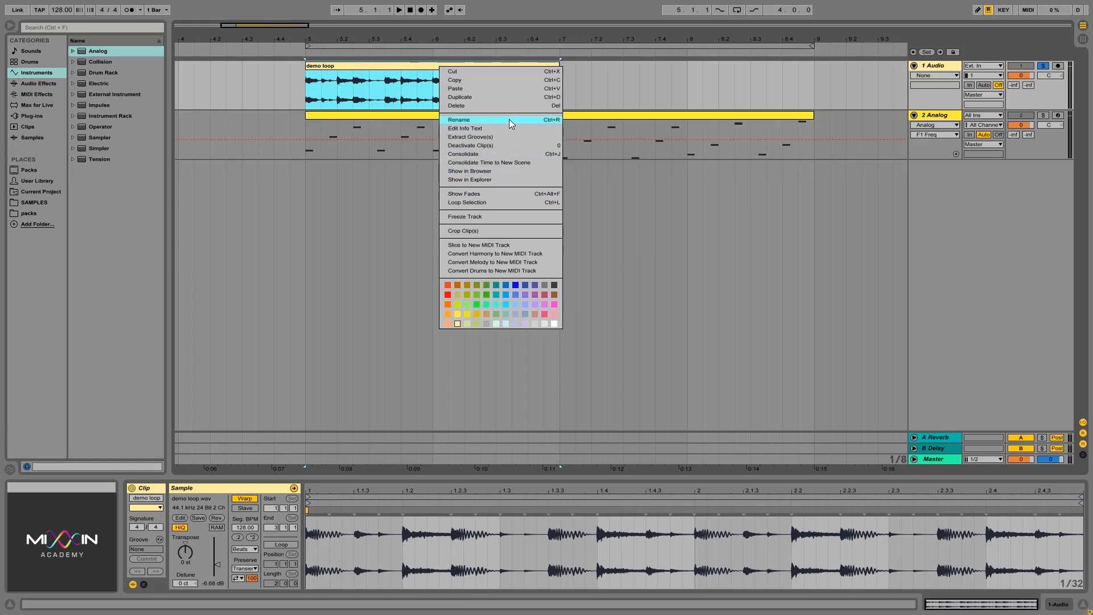
{"action": "left_click", "coordinate": [493, 172]}
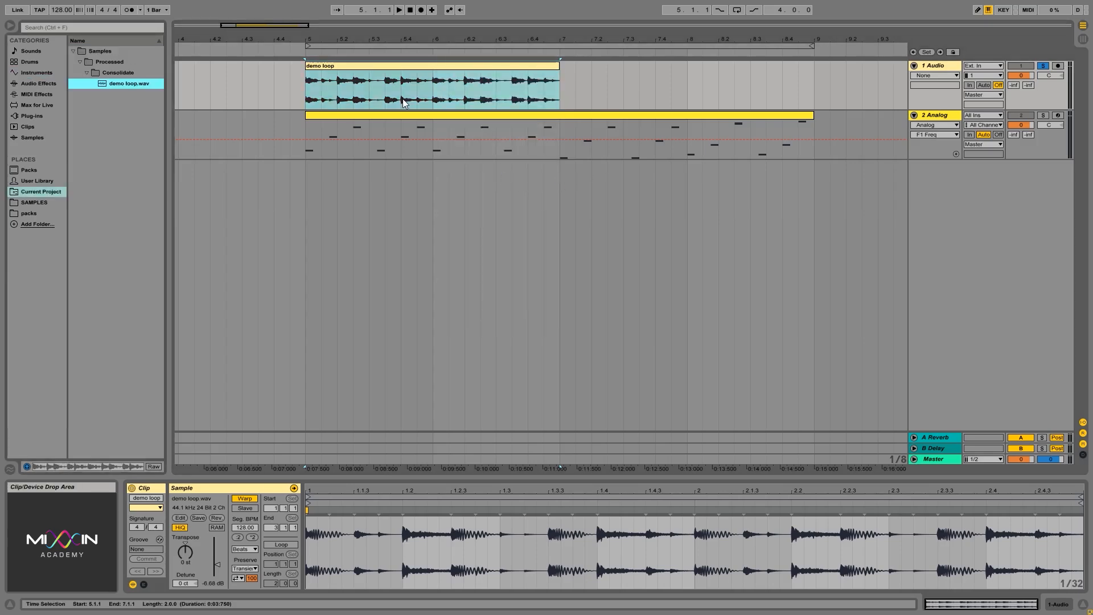
{"action": "right_click", "coordinate": [402, 67]}
{"action": "left_click", "coordinate": [479, 181]}
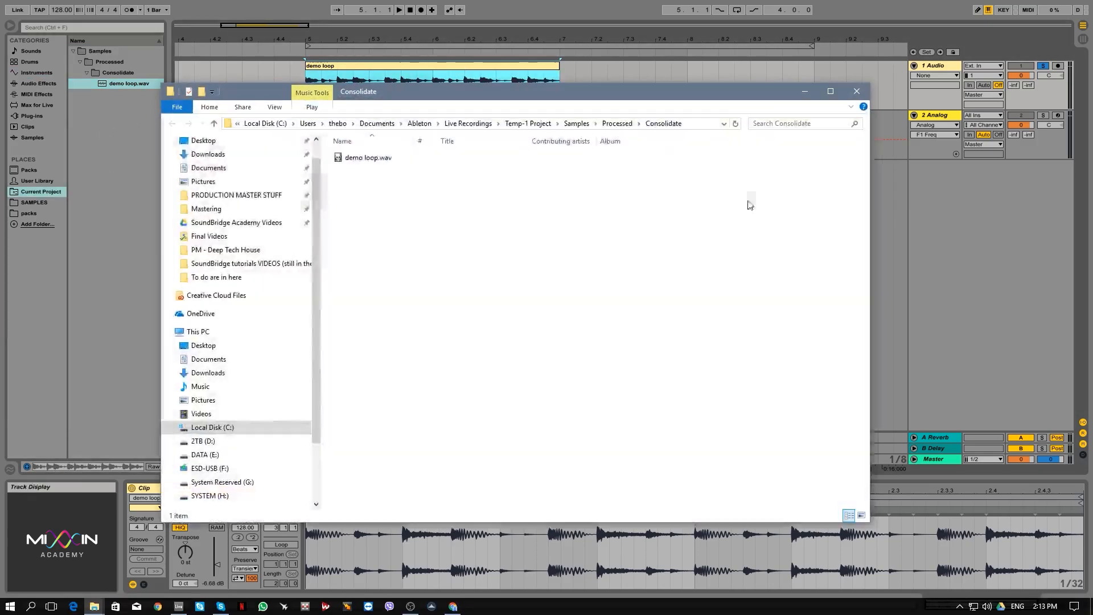
{"action": "left_click", "coordinate": [856, 91]}
Step: Show the fades on the consolidated demo loop clip, keeping Fades as the view of the 1 Audio track
{"action": "right_click", "coordinate": [382, 67]}
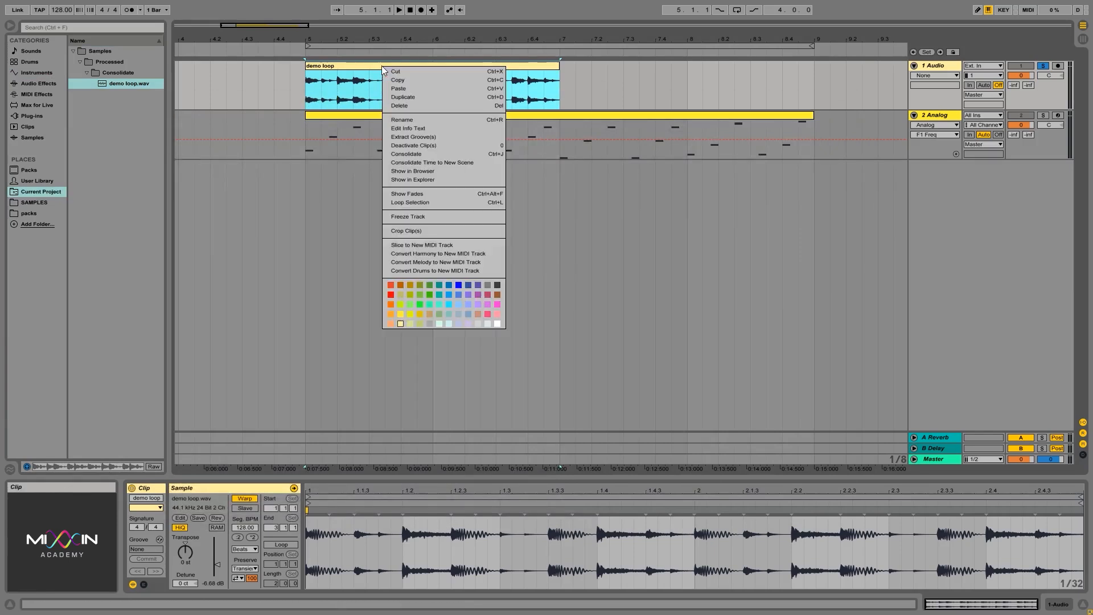
{"action": "left_click", "coordinate": [456, 194]}
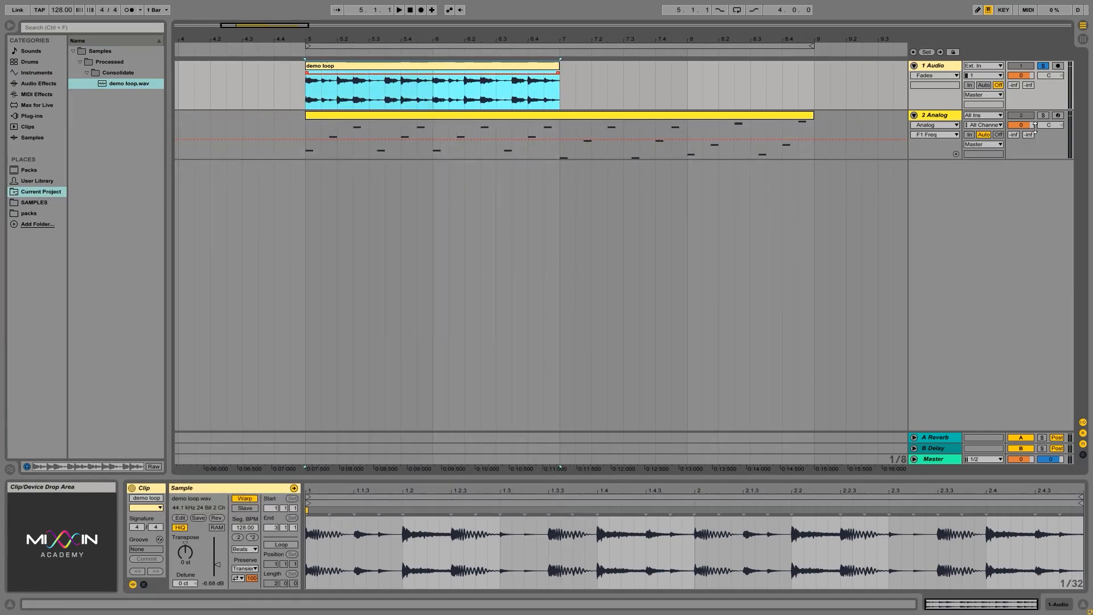
{"action": "left_click", "coordinate": [955, 75]}
{"action": "left_click", "coordinate": [935, 93]}
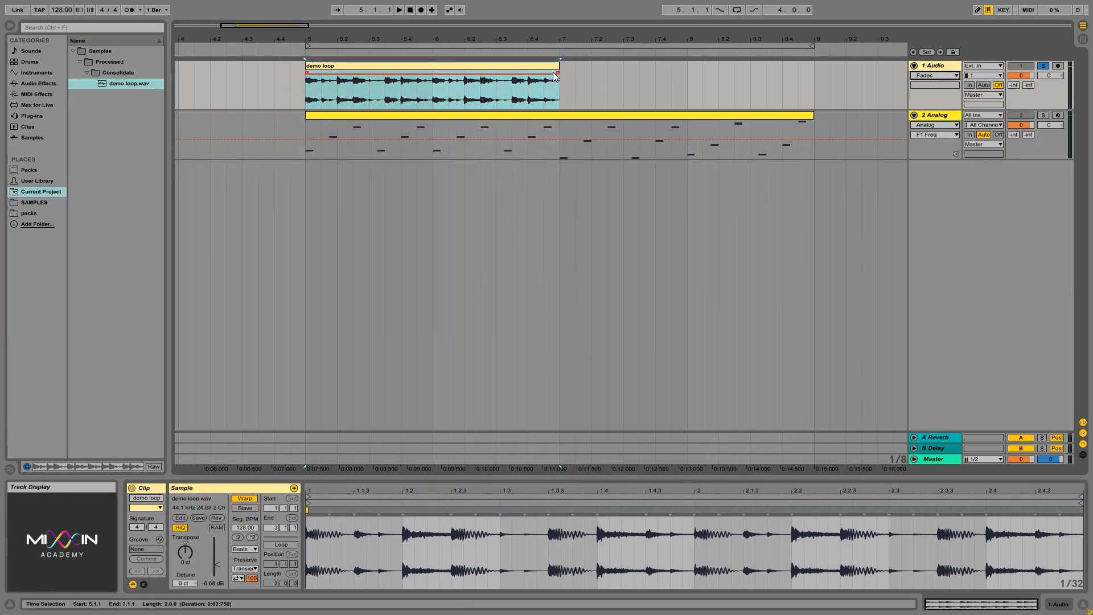
Step: Try out the fade-in and fade-out handles on the demo loop clip, and reset its fades
{"action": "mouse_move", "coordinate": [559, 72]}
{"action": "left_mouse_down"}
{"action": "mouse_move", "coordinate": [435, 65]}
{"action": "mouse_move", "coordinate": [559, 72]}
{"action": "left_mouse_up"}
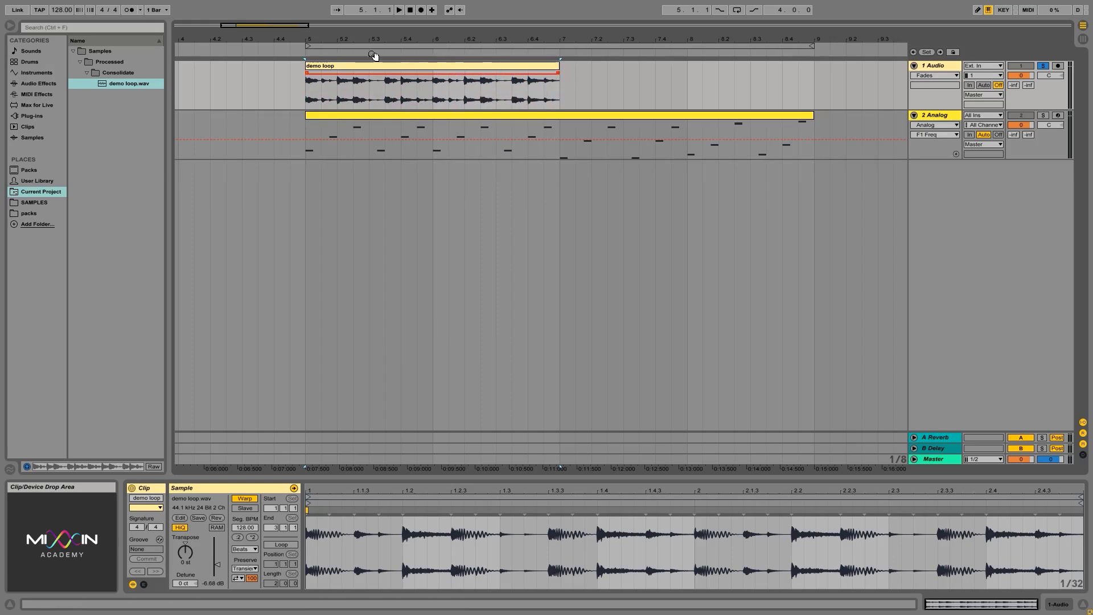
{"action": "mouse_move", "coordinate": [307, 74]}
{"action": "left_mouse_down"}
{"action": "mouse_move", "coordinate": [412, 76]}
{"action": "mouse_move", "coordinate": [306, 74]}
{"action": "left_mouse_up"}
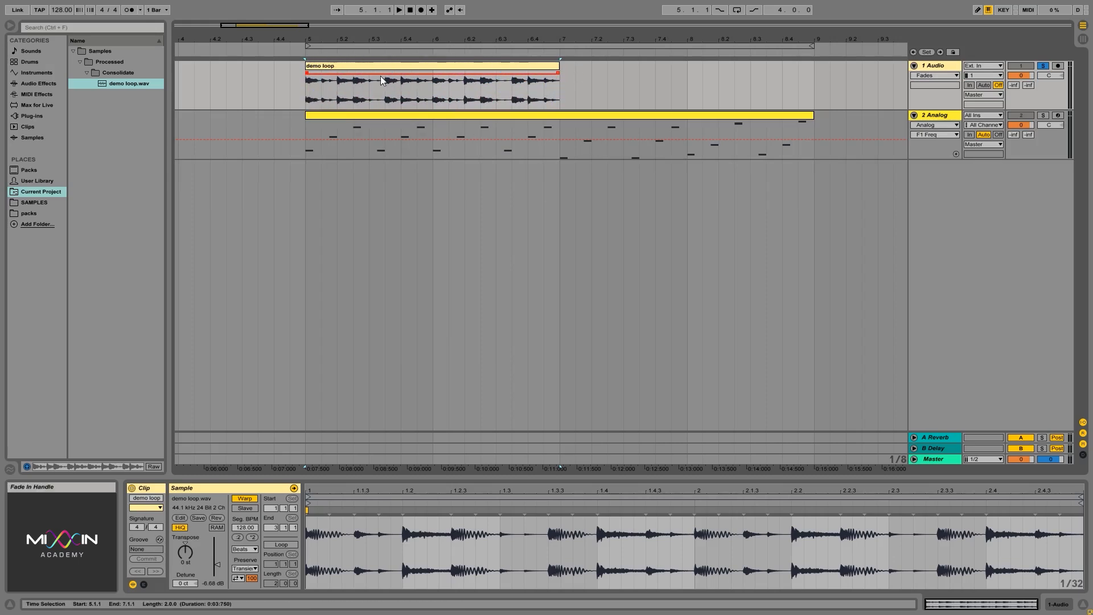
{"action": "left_click_drag", "start_coordinate": [558, 73], "coordinate": [457, 72]}
{"action": "left_click_drag", "start_coordinate": [558, 74], "coordinate": [515, 70]}
{"action": "left_click", "coordinate": [452, 65]}
{"action": "right_click", "coordinate": [452, 65]}
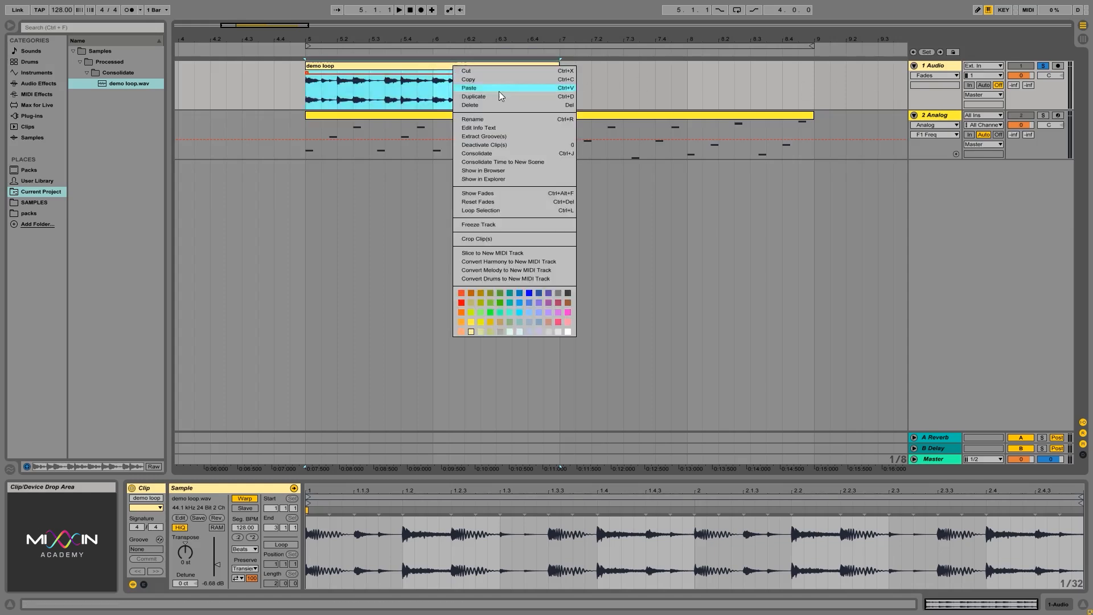
{"action": "left_click", "coordinate": [554, 202]}
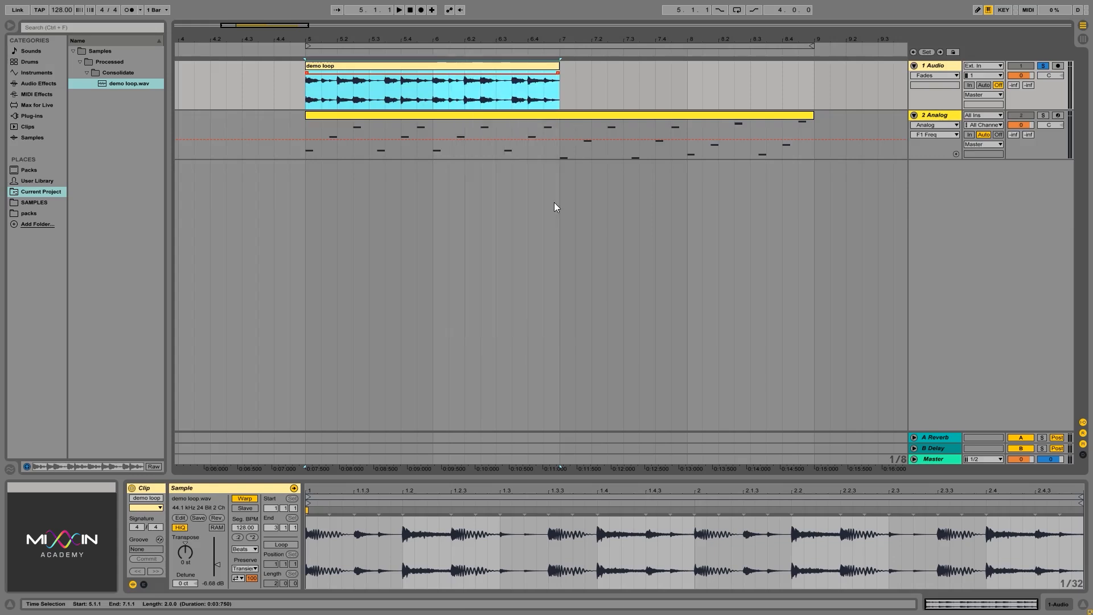
Step: Loop the arrangement over the demo loop clip from bar 5 to bar 7, and play the loop briefly
{"action": "right_click", "coordinate": [503, 68]}
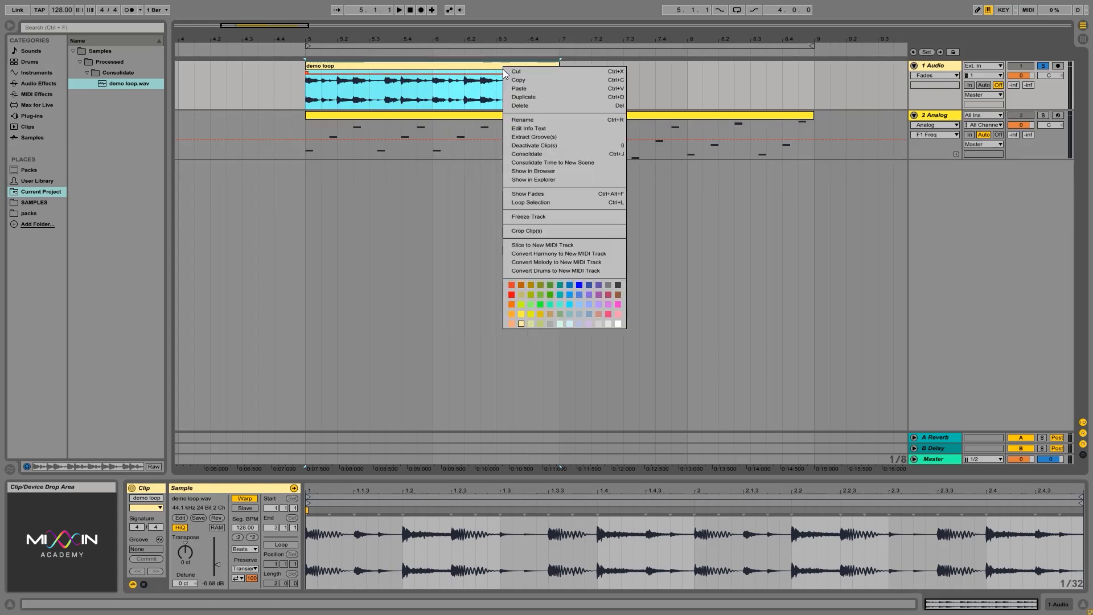
{"action": "left_click", "coordinate": [558, 202]}
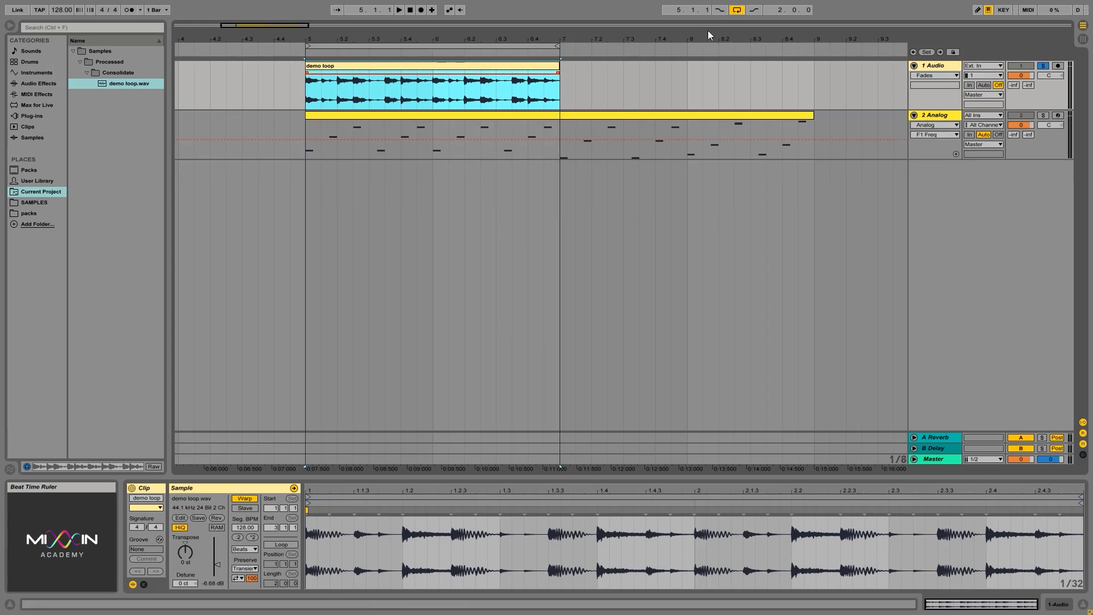
{"action": "left_click", "coordinate": [456, 43]}
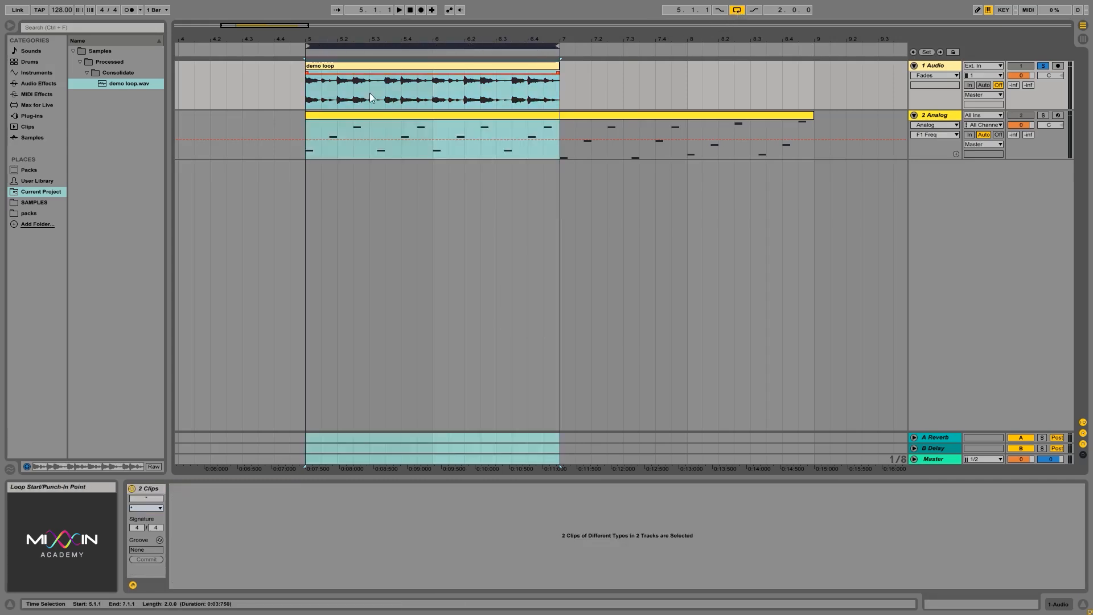
{"action": "left_click", "coordinate": [374, 67]}
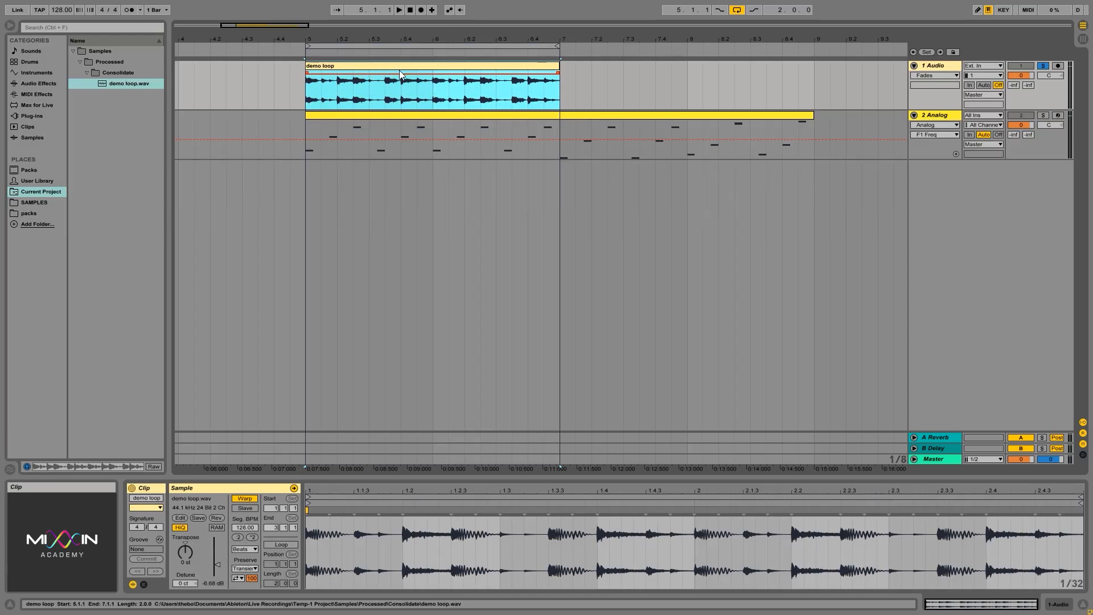
{"action": "key", "text": "space"}
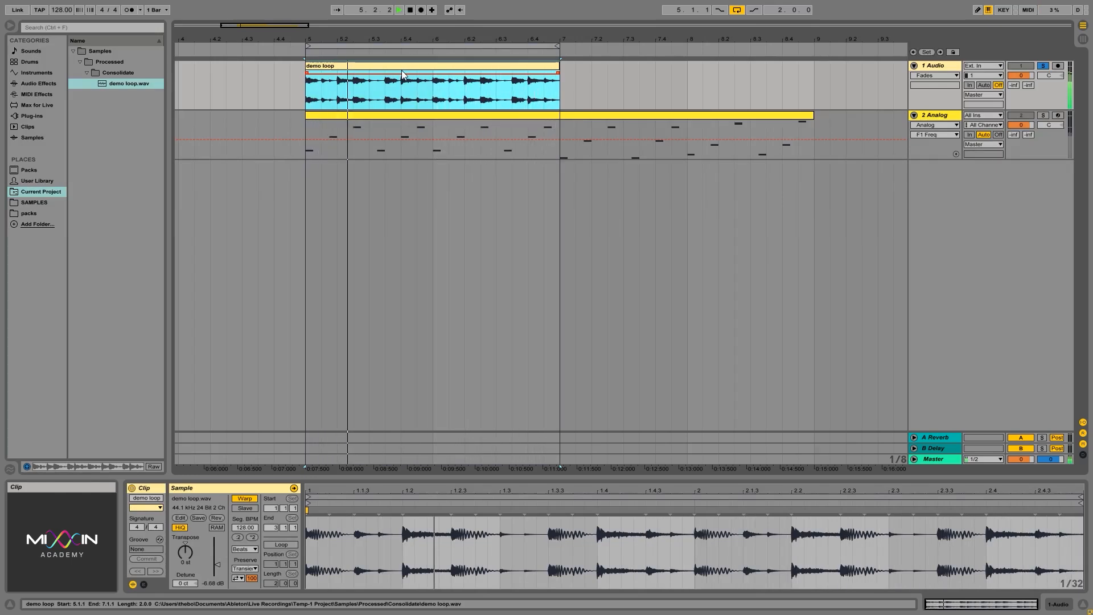
{"action": "key", "text": "space"}
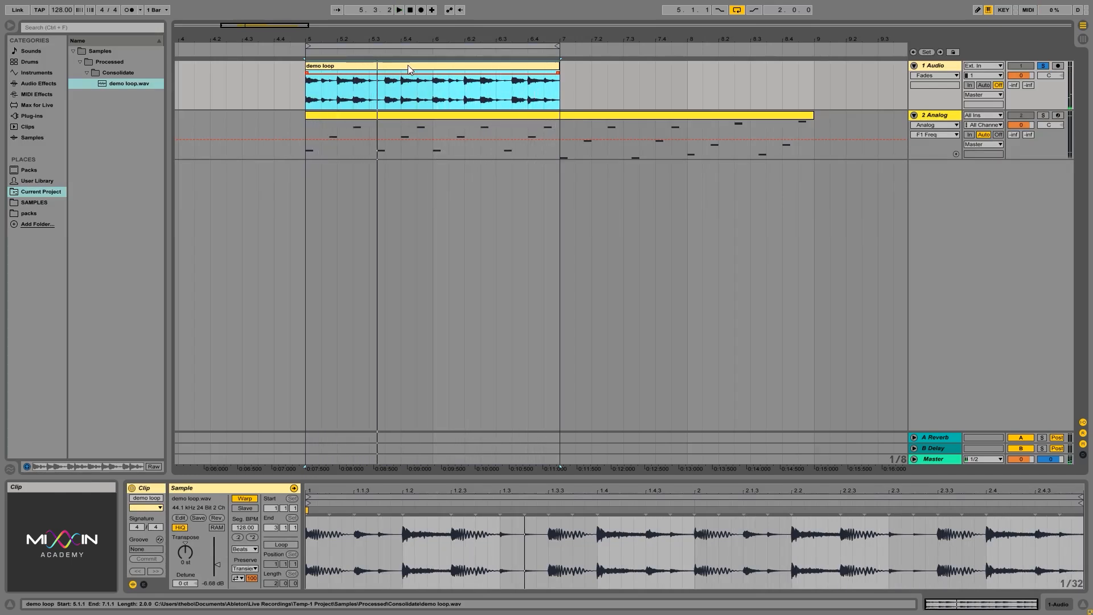
Step: Shorten the demo loop clip so it ends at bar 6, and crop its sample to the remaining bar
{"action": "right_click", "coordinate": [408, 65]}
{"action": "left_click", "coordinate": [557, 65]}
{"action": "left_click_drag", "start_coordinate": [559, 65], "coordinate": [432, 65]}
{"action": "right_click", "coordinate": [409, 66]}
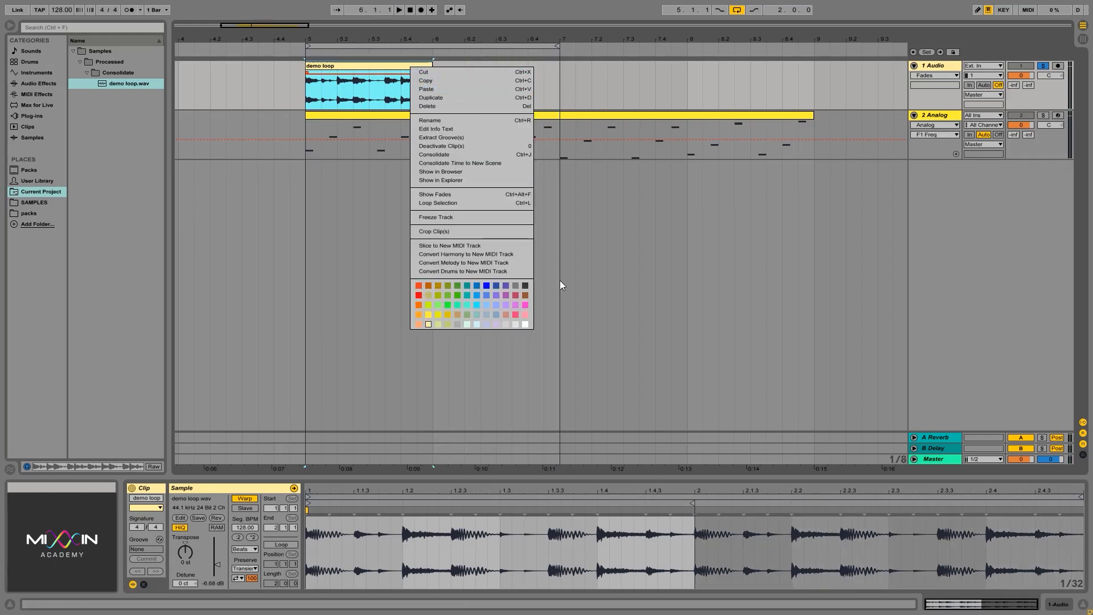
{"action": "left_click", "coordinate": [450, 232]}
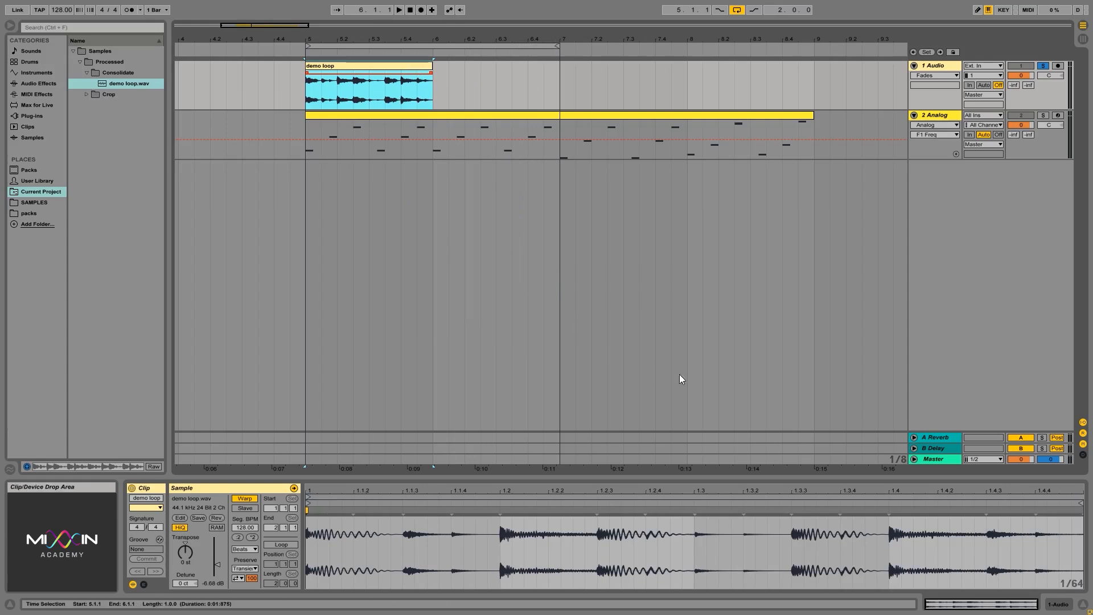
{"action": "mouse_move", "coordinate": [765, 489]}
{"action": "left_mouse_down"}
{"action": "mouse_move", "coordinate": [764, 502]}
{"action": "mouse_move", "coordinate": [764, 493]}
{"action": "left_mouse_up"}
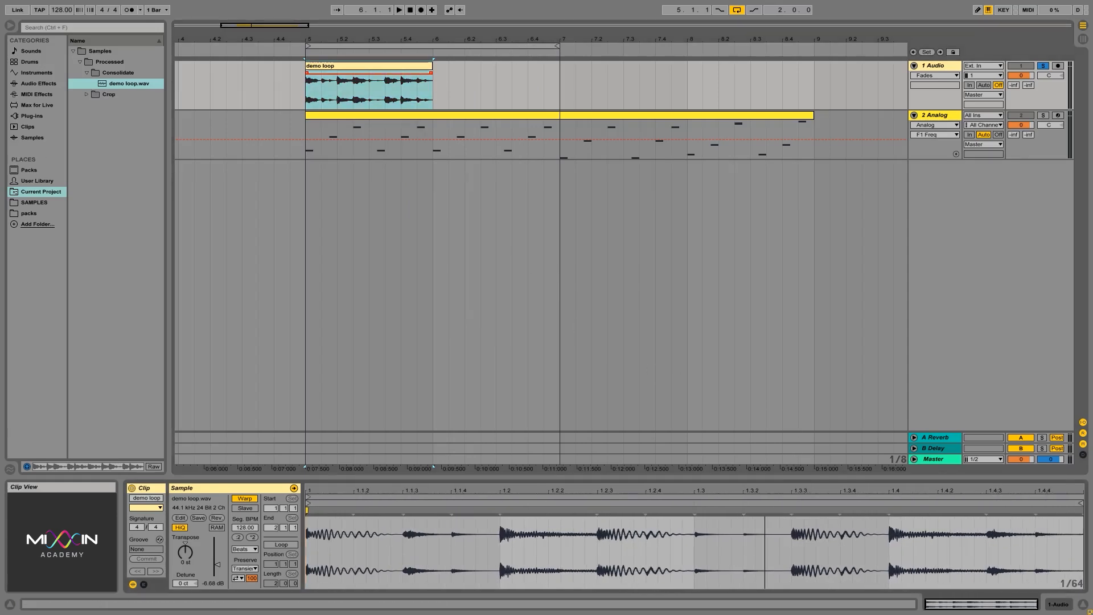
{"action": "right_click", "coordinate": [413, 66]}
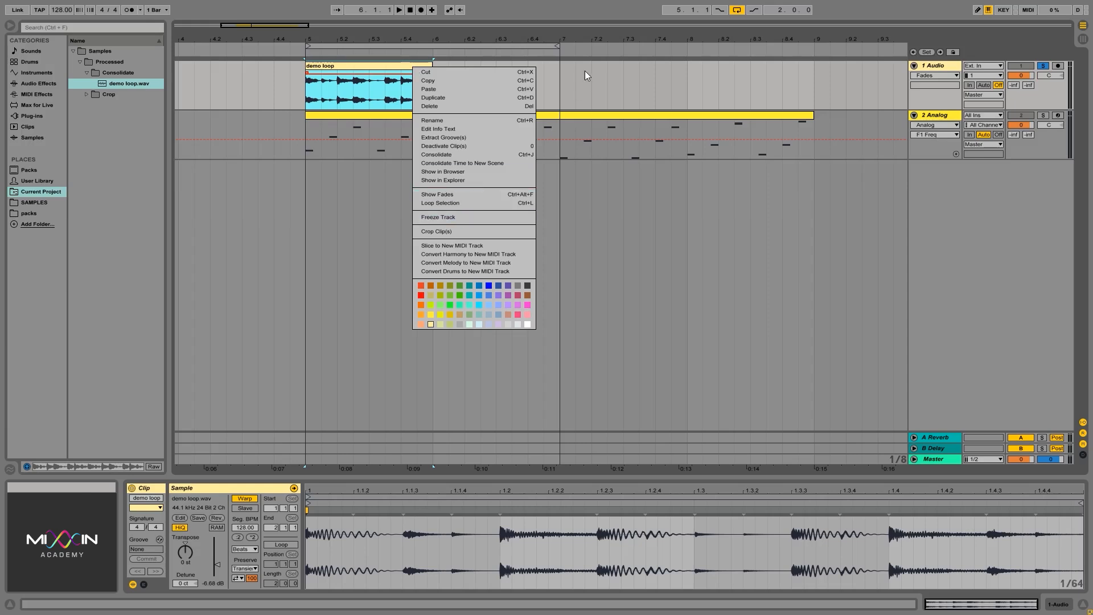
{"action": "left_click", "coordinate": [561, 81]}
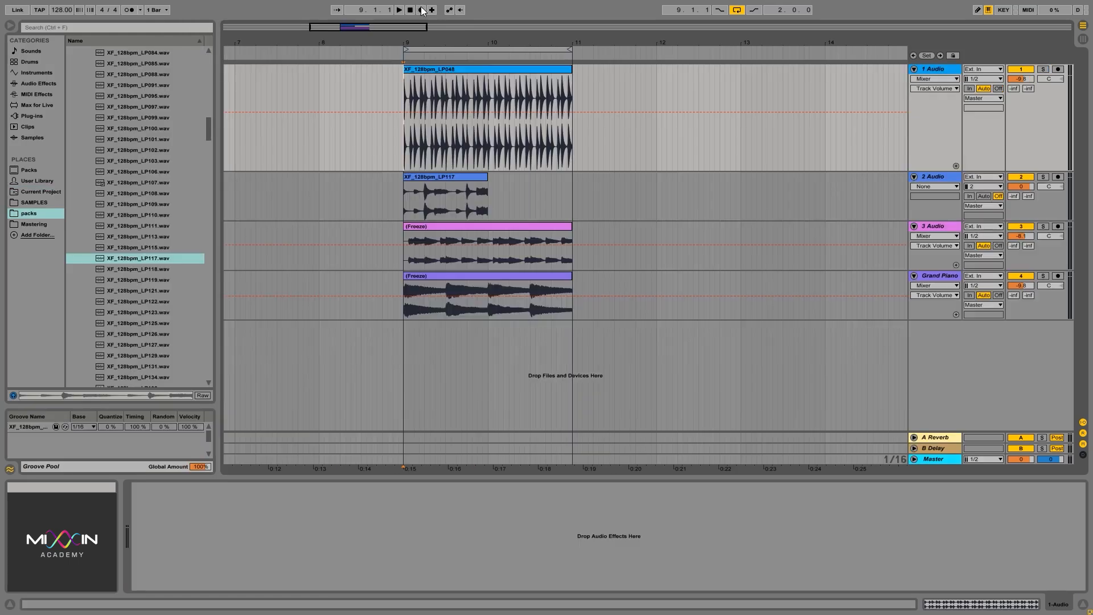
Step: Audition the XF_128bpm_LP048 loop in solo with the 1 Audio track volume set to -6.1 dB, and turn solo off
{"action": "left_click", "coordinate": [484, 67]}
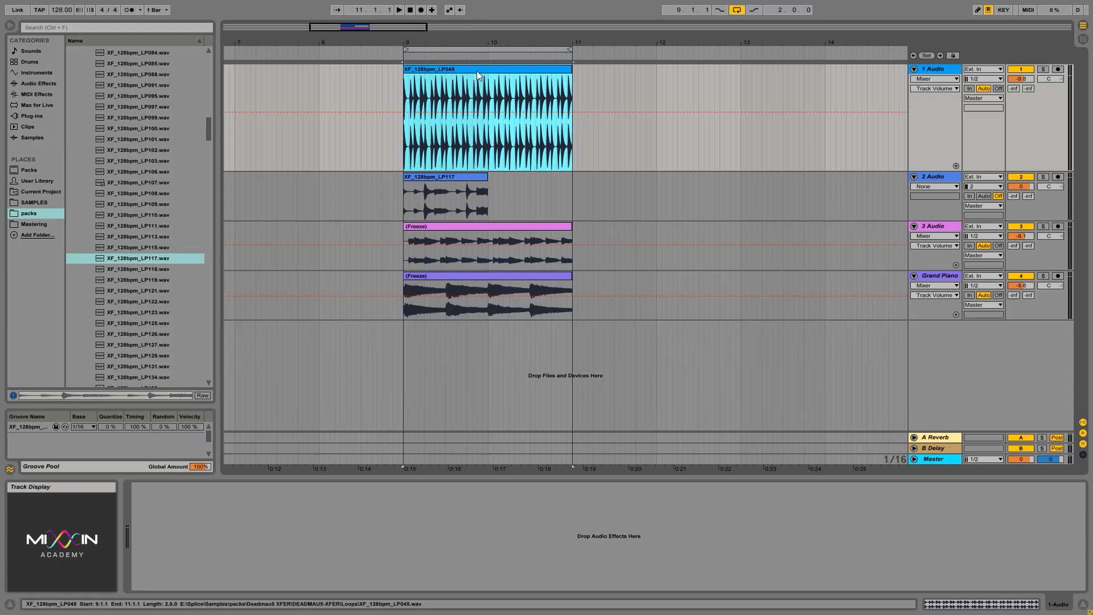
{"action": "left_click", "coordinate": [1043, 69]}
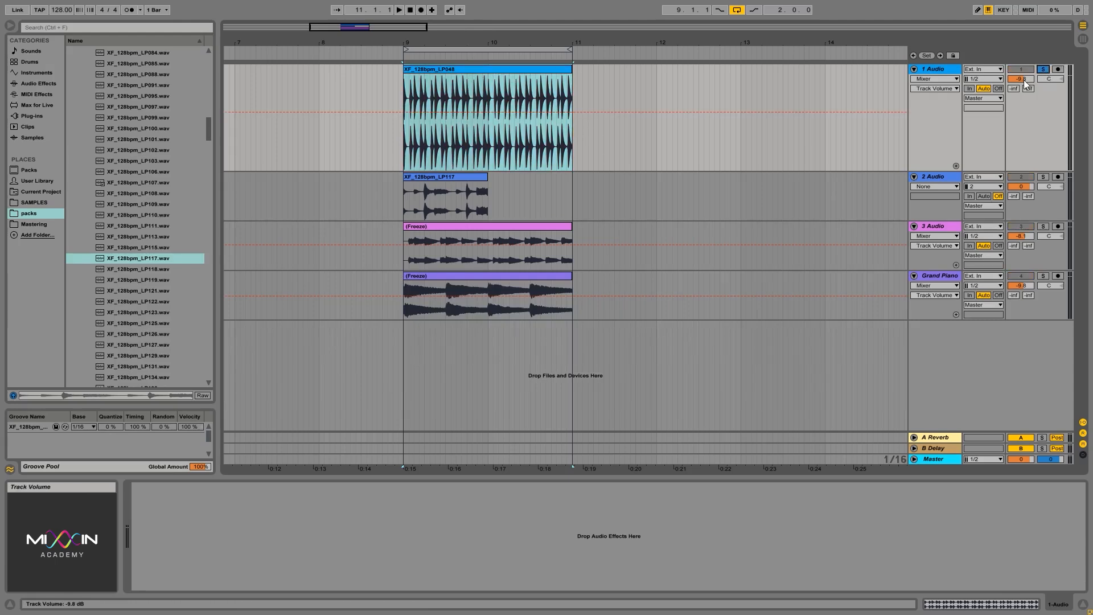
{"action": "left_click_drag", "start_coordinate": [1021, 78], "coordinate": [1021, 76]}
{"action": "key", "text": "space"}
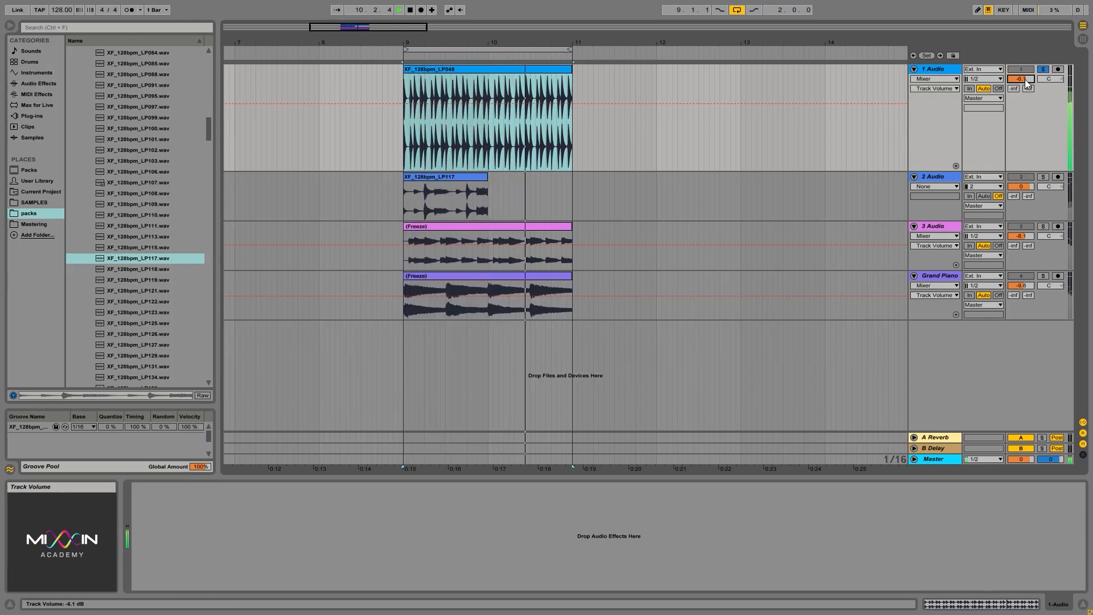
{"action": "key", "text": "space"}
{"action": "left_click", "coordinate": [1043, 69]}
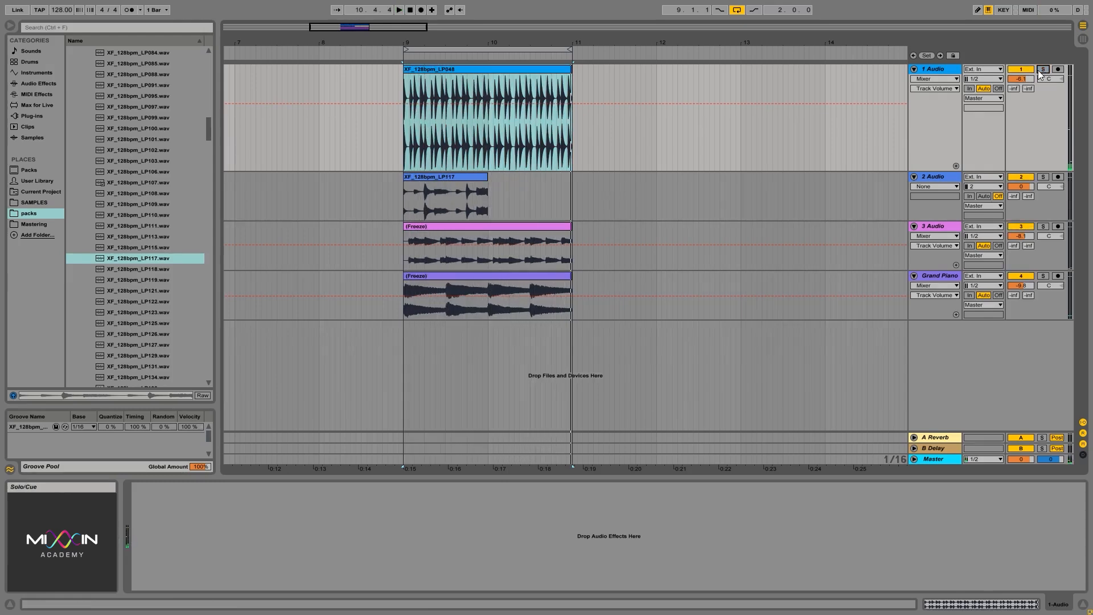
Step: Review the options for slicing the XF_128bpm_LP048 clip to a new MIDI track, and examine the clip's waveform in the sample editor
{"action": "left_click", "coordinate": [495, 67]}
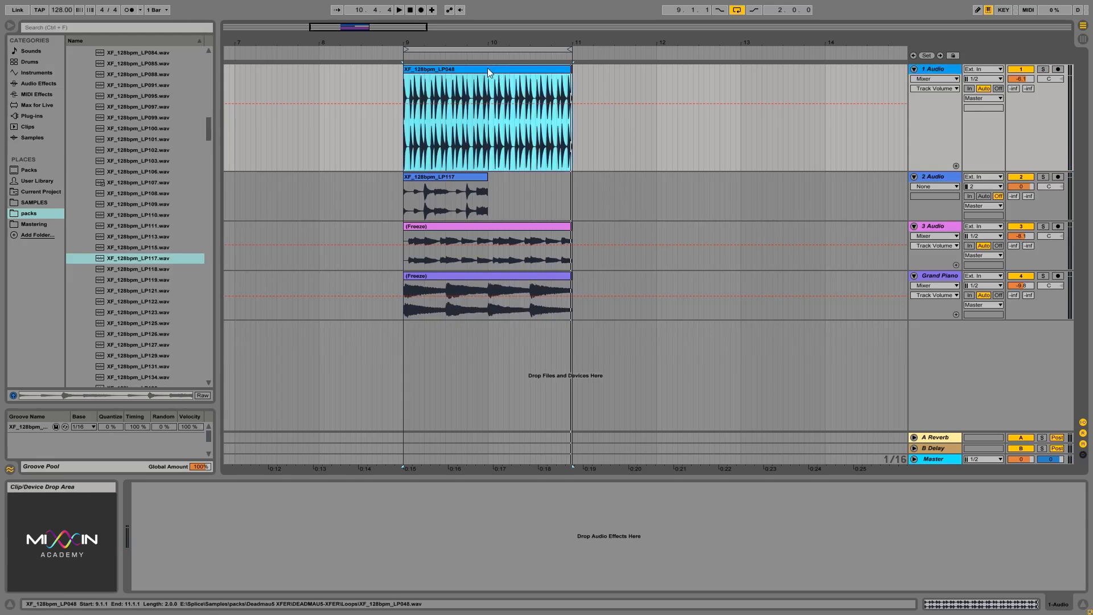
{"action": "right_click", "coordinate": [487, 69]}
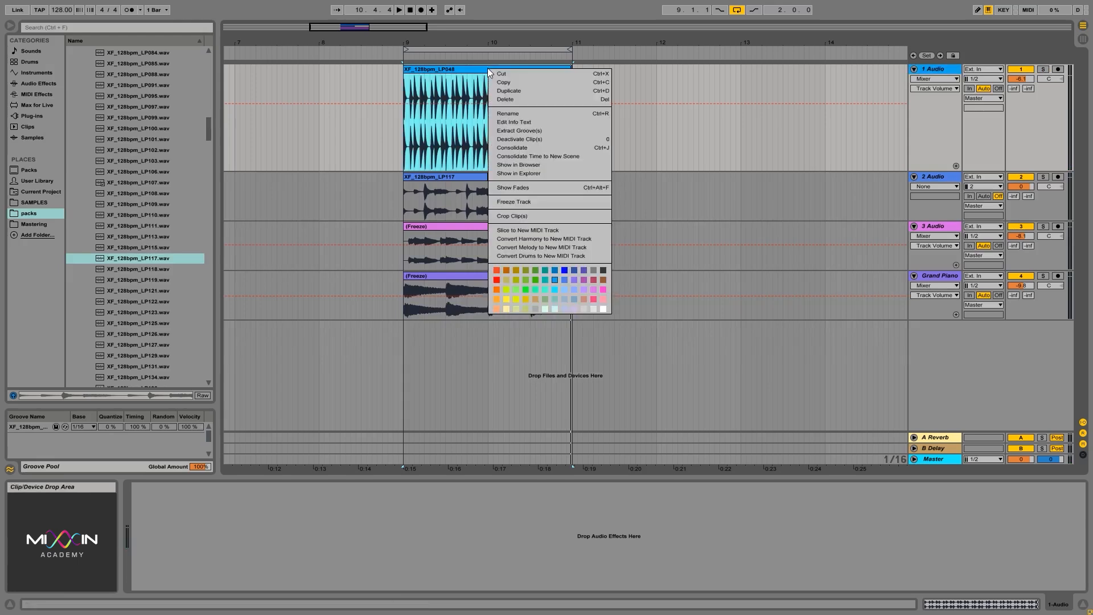
{"action": "left_click", "coordinate": [547, 234]}
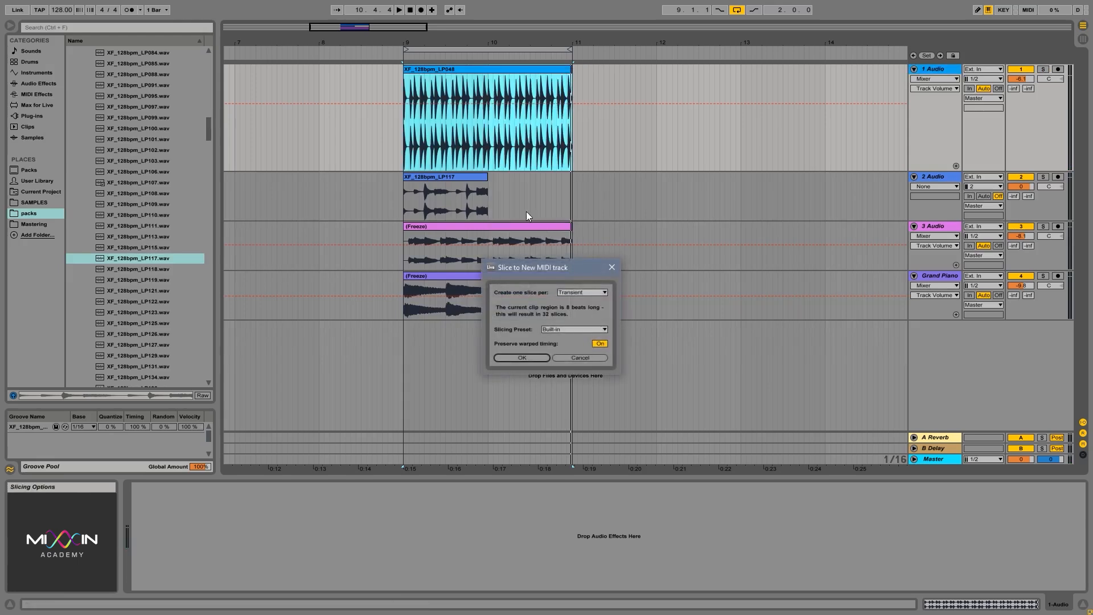
{"action": "left_click", "coordinate": [572, 288]}
{"action": "left_click", "coordinate": [573, 292]}
{"action": "left_click", "coordinate": [575, 359]}
{"action": "double_click", "coordinate": [494, 73]}
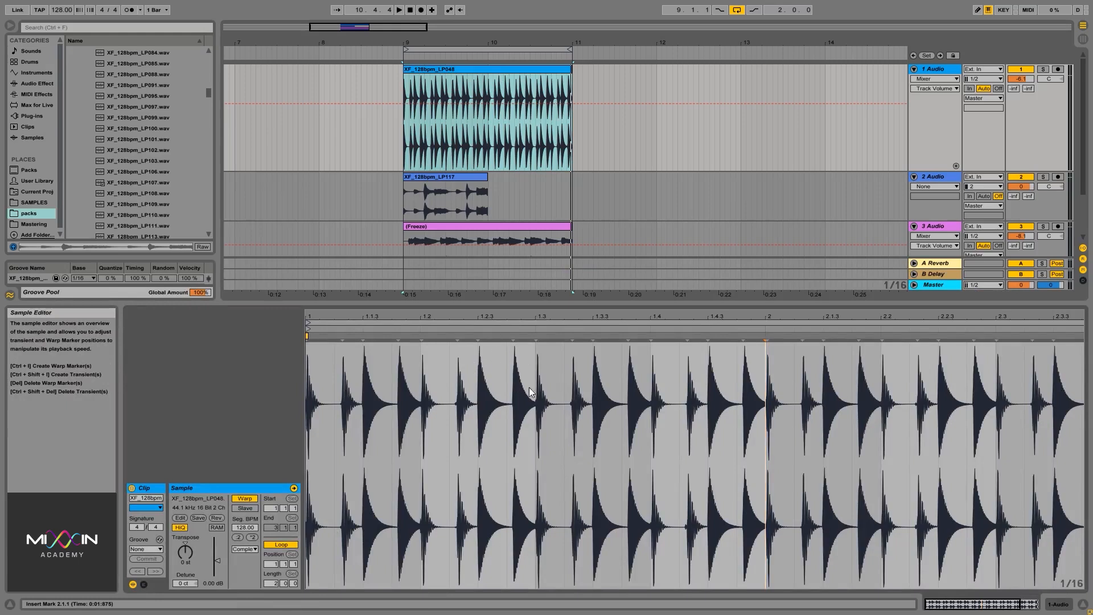
Step: Slice the XF_128bpm_LP048 clip to a new MIDI track by transient, unfold the new track and select its drum rack
{"action": "right_click", "coordinate": [490, 71]}
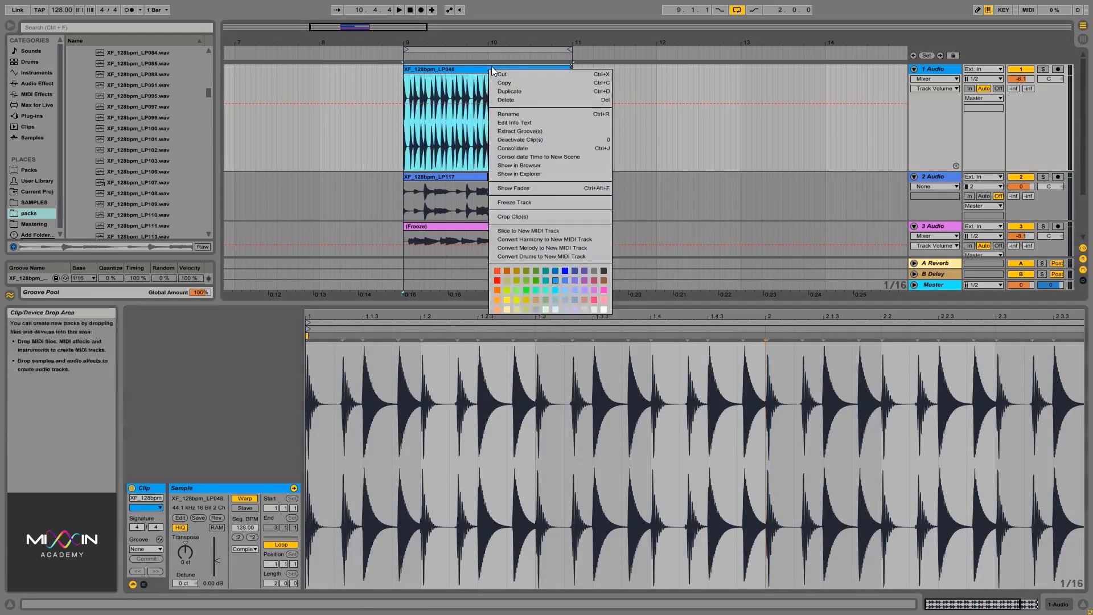
{"action": "left_click", "coordinate": [534, 231]}
{"action": "left_click", "coordinate": [533, 358]}
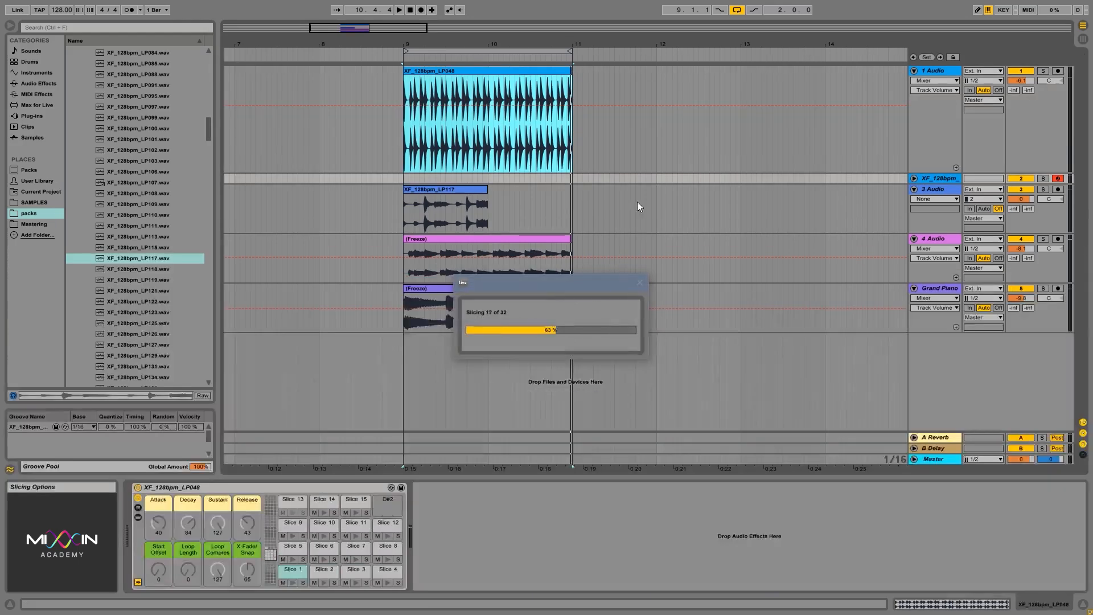
{"action": "left_click_drag", "start_coordinate": [933, 183], "coordinate": [932, 225]}
{"action": "left_click", "coordinate": [928, 177]}
{"action": "left_click", "coordinate": [286, 488]}
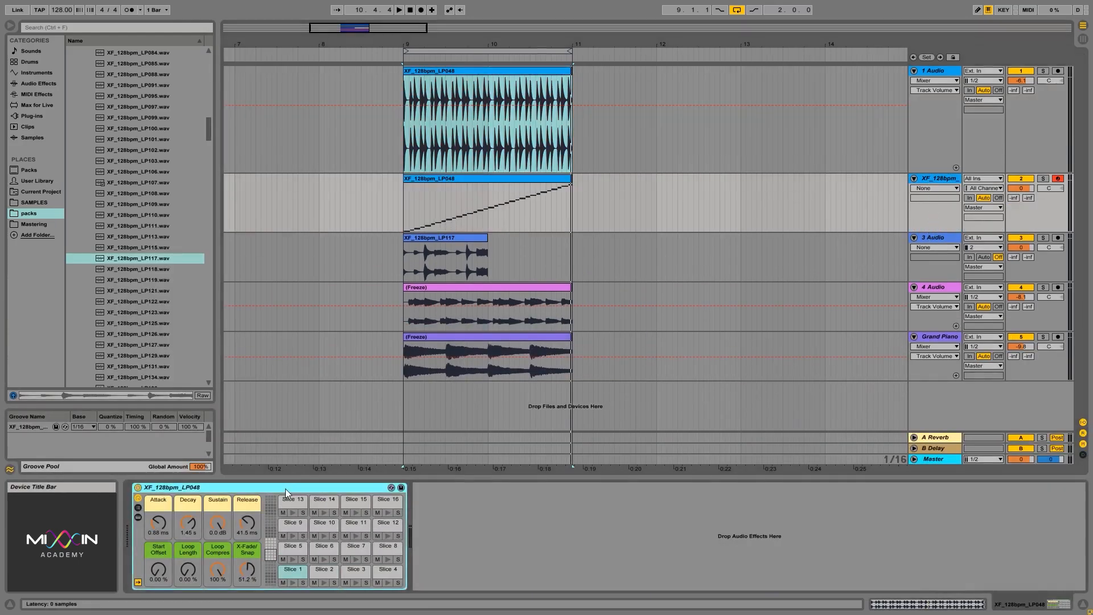
Step: Show the drum rack's chain list and inspect the samples of Slice 1 through Slice 5
{"action": "left_click", "coordinate": [139, 508]}
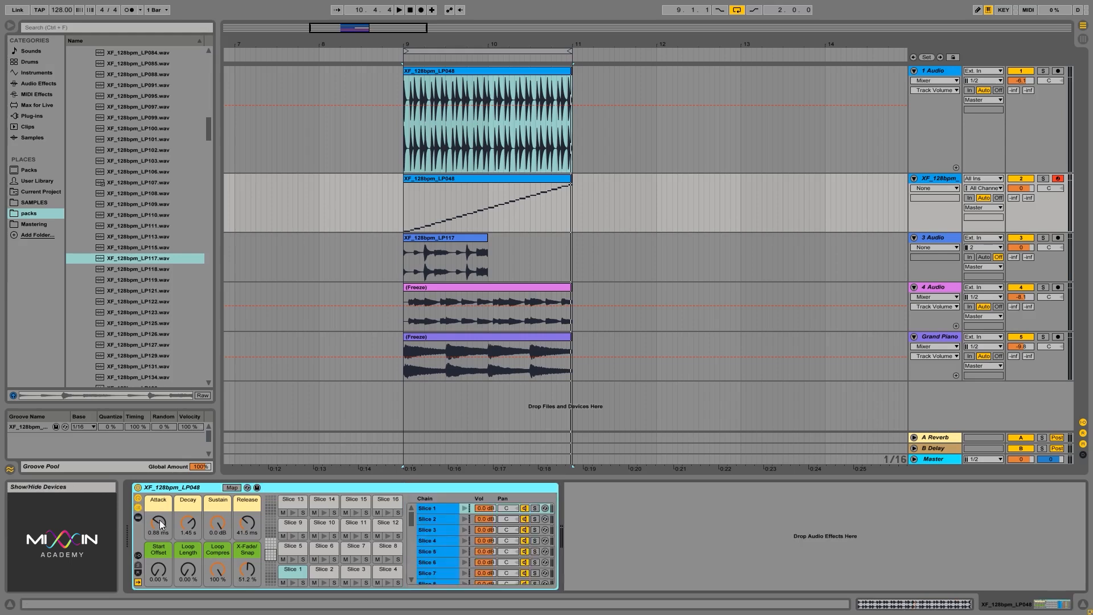
{"action": "left_click", "coordinate": [444, 508]}
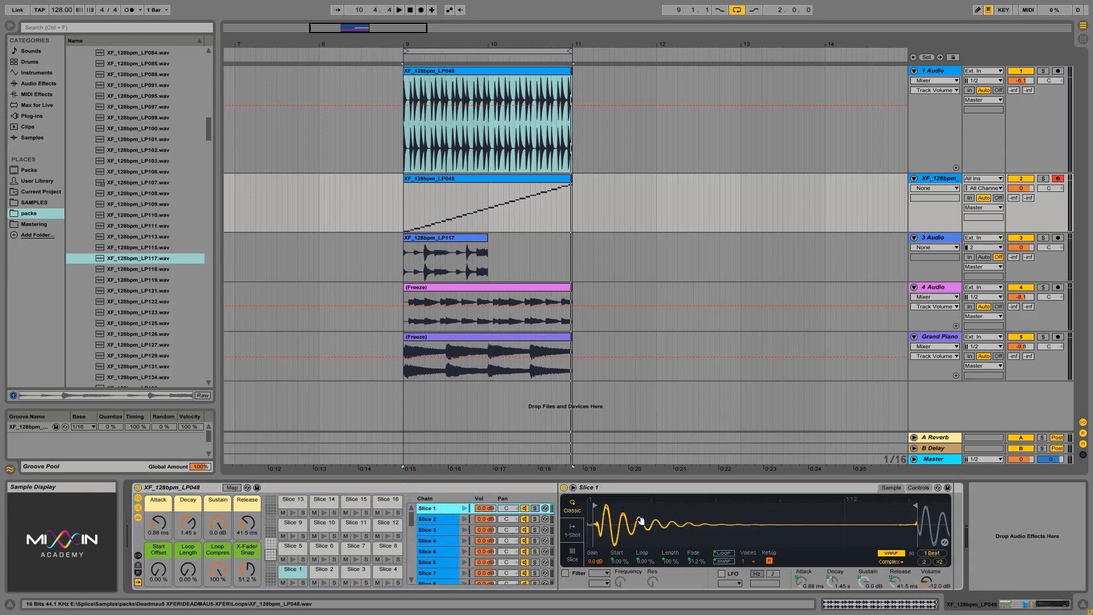
{"action": "left_click", "coordinate": [450, 519]}
{"action": "left_click", "coordinate": [441, 530]}
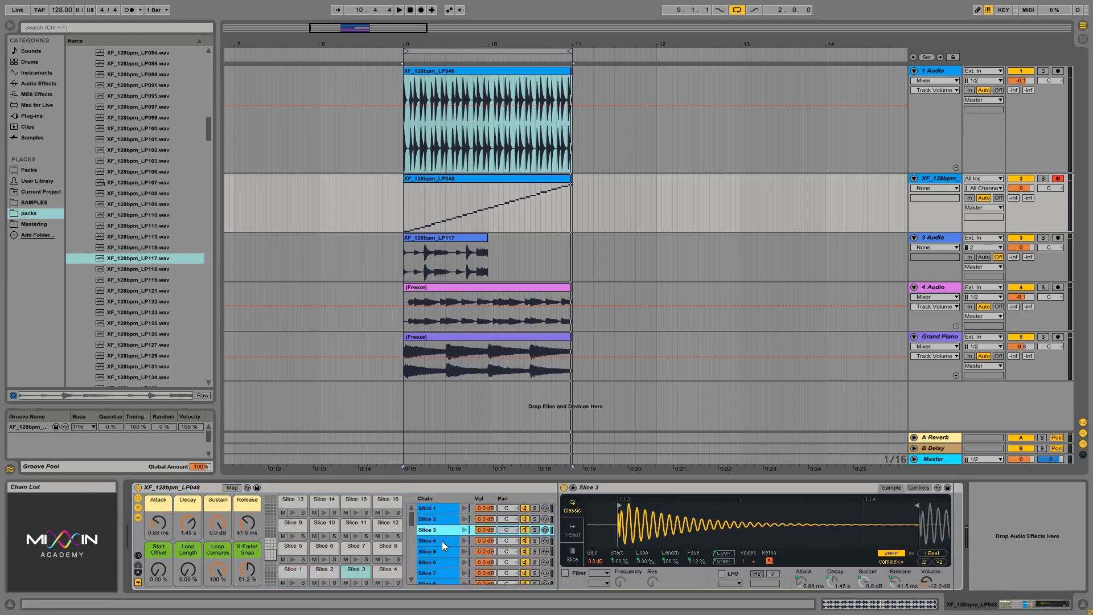
{"action": "left_click", "coordinate": [442, 541]}
{"action": "left_click", "coordinate": [438, 550]}
Step: Compare the original XF_128bpm_LP048 loop on 1 Audio with the sliced MIDI clip by playing each track in solo
{"action": "left_click", "coordinate": [456, 178]}
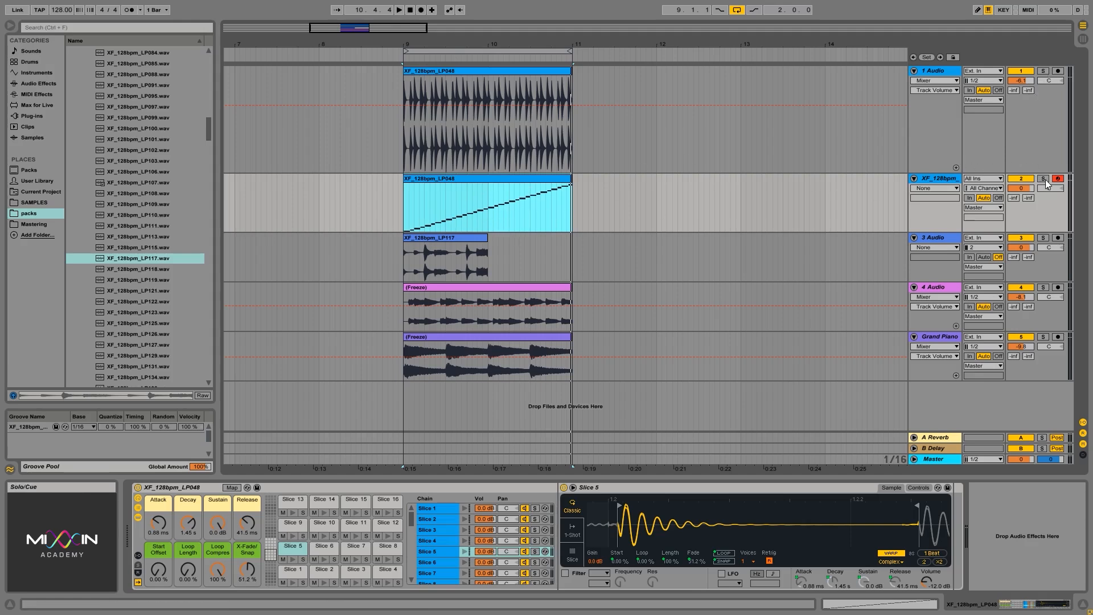
{"action": "left_click", "coordinate": [1043, 71]}
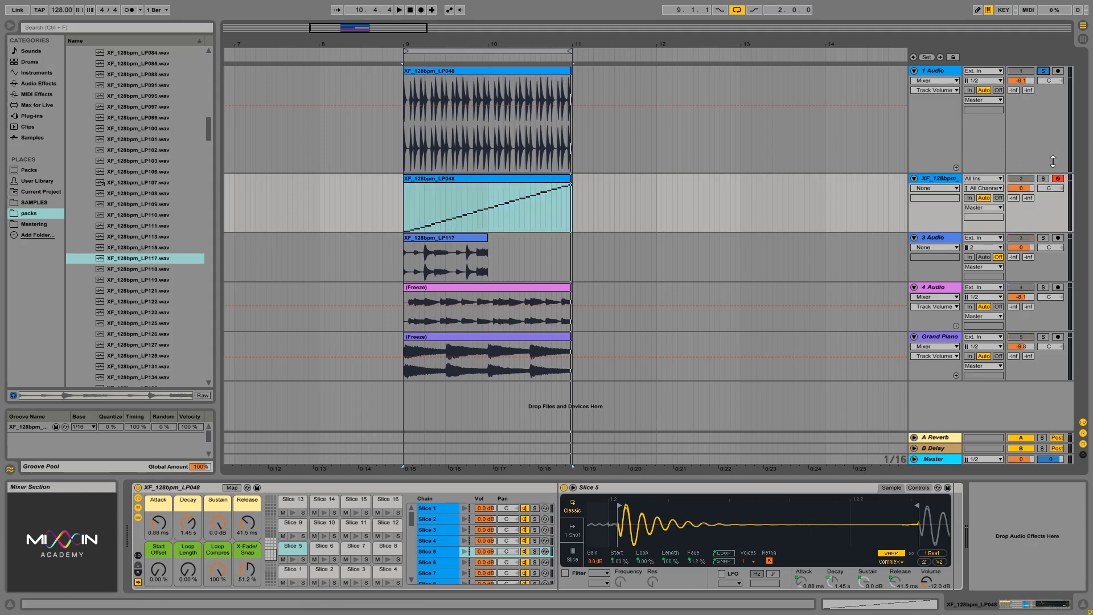
{"action": "key", "text": "space"}
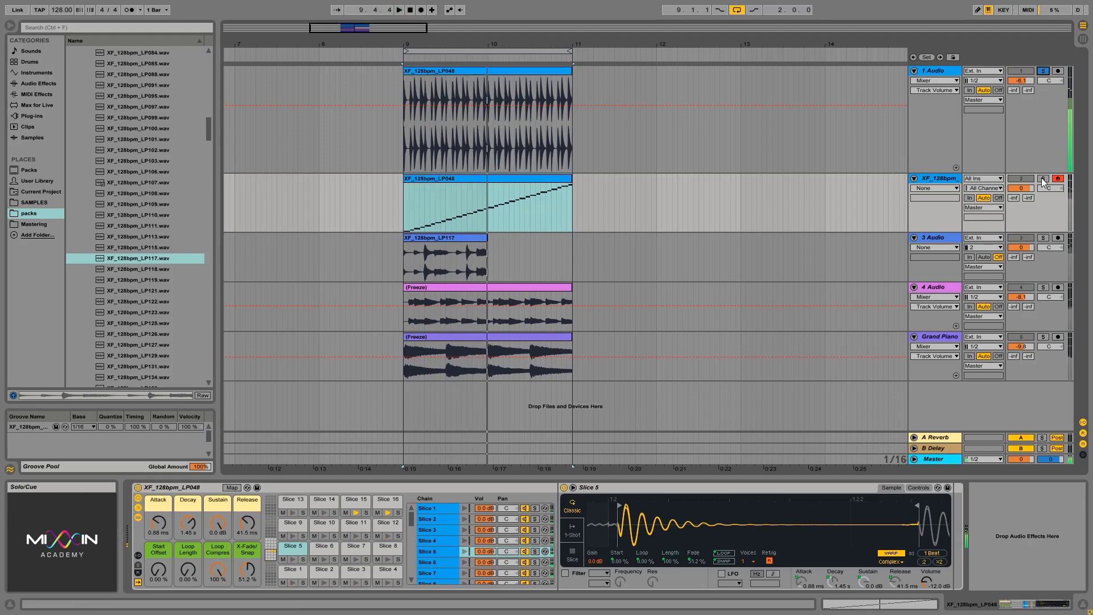
{"action": "left_click", "coordinate": [1043, 179]}
{"action": "key", "text": "space"}
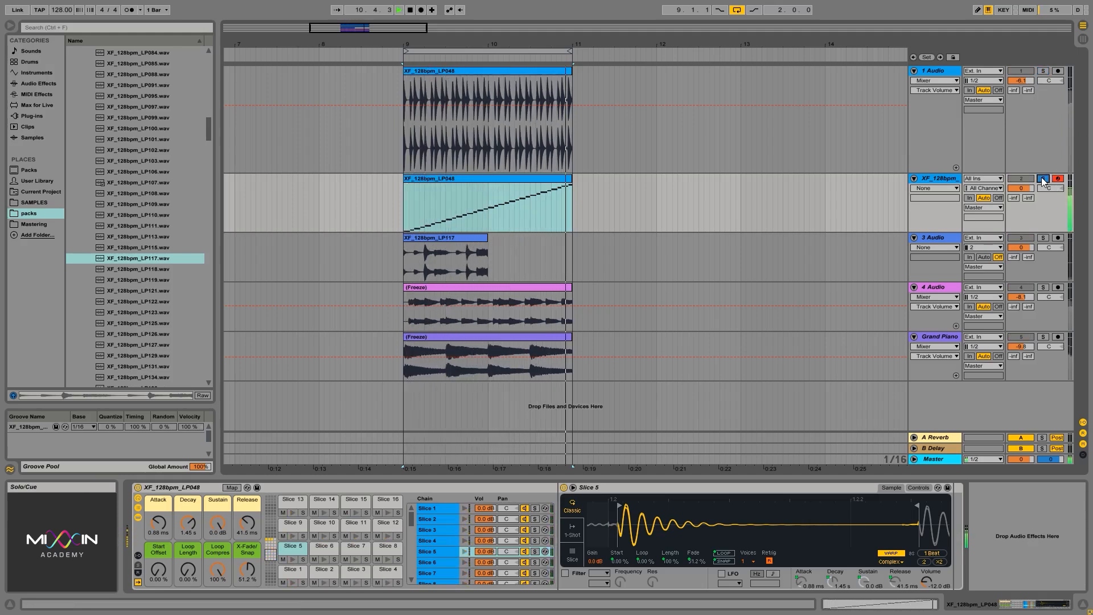
{"action": "key", "text": "space"}
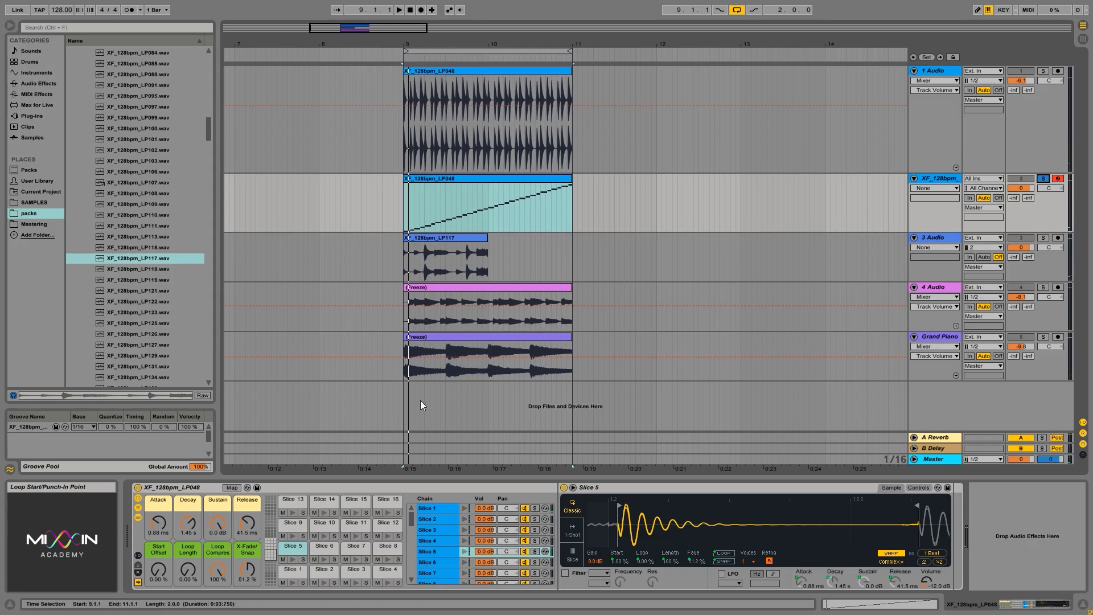
Step: Inspect the Slice 6, 7 and 8 samples in the drum rack, then the Slice 1 and Slice 2 pads
{"action": "left_click", "coordinate": [316, 545]}
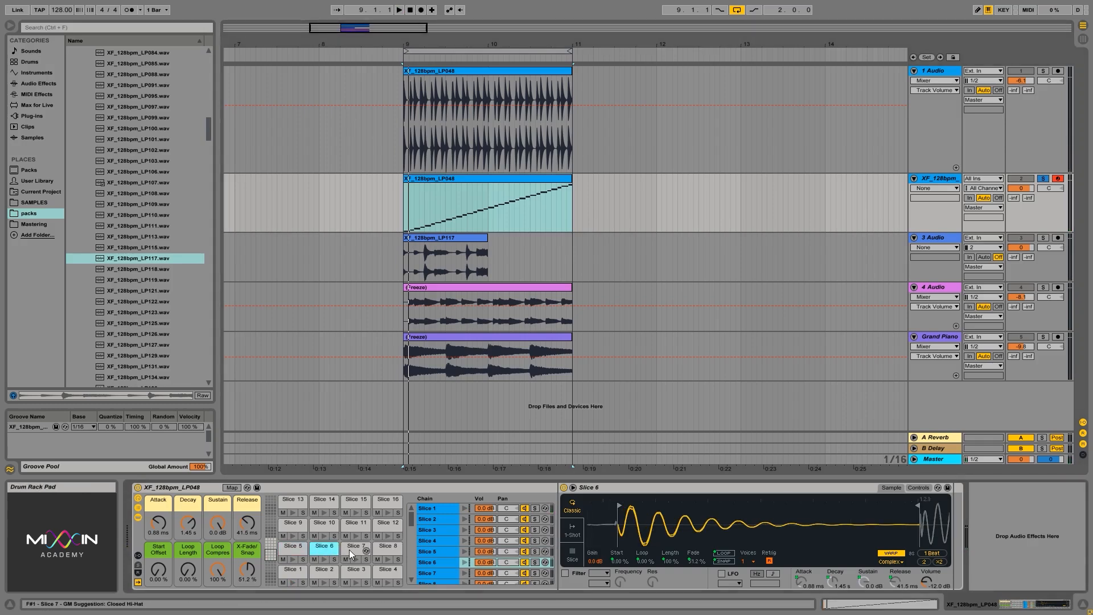
{"action": "left_click", "coordinate": [349, 549]}
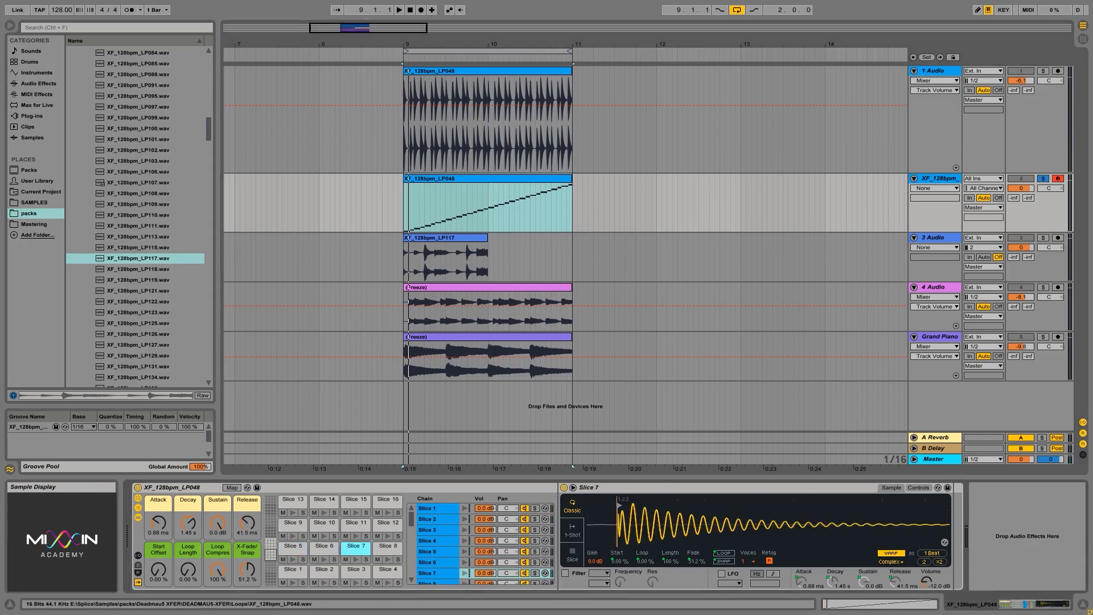
{"action": "left_click_drag", "start_coordinate": [619, 524], "coordinate": [624, 525]}
{"action": "left_click", "coordinate": [387, 549]}
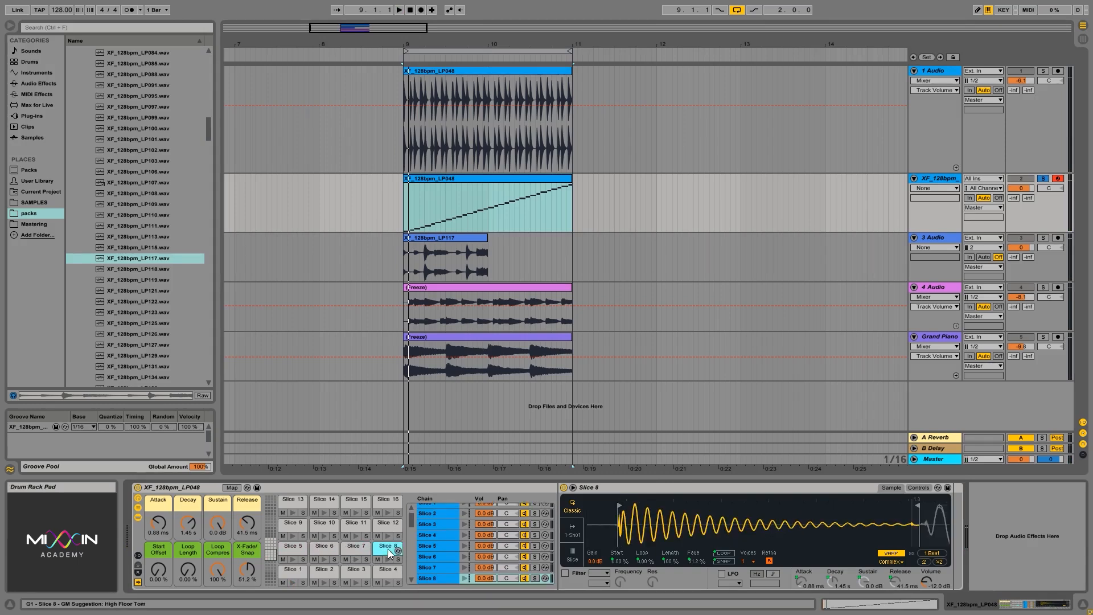
{"action": "left_click_drag", "start_coordinate": [625, 528], "coordinate": [625, 524]}
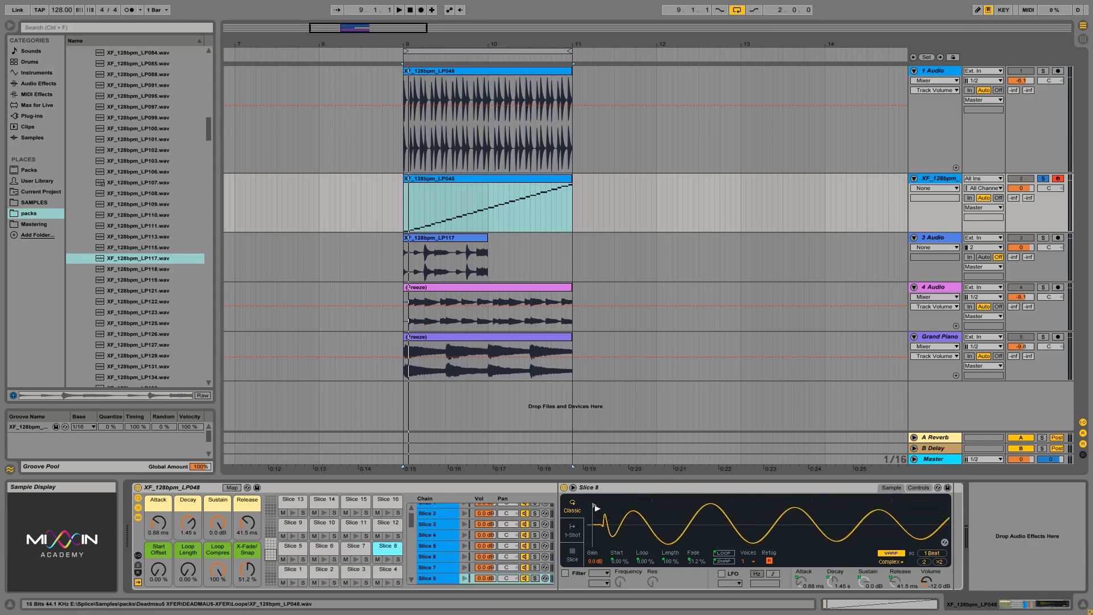
{"action": "left_click", "coordinate": [290, 572]}
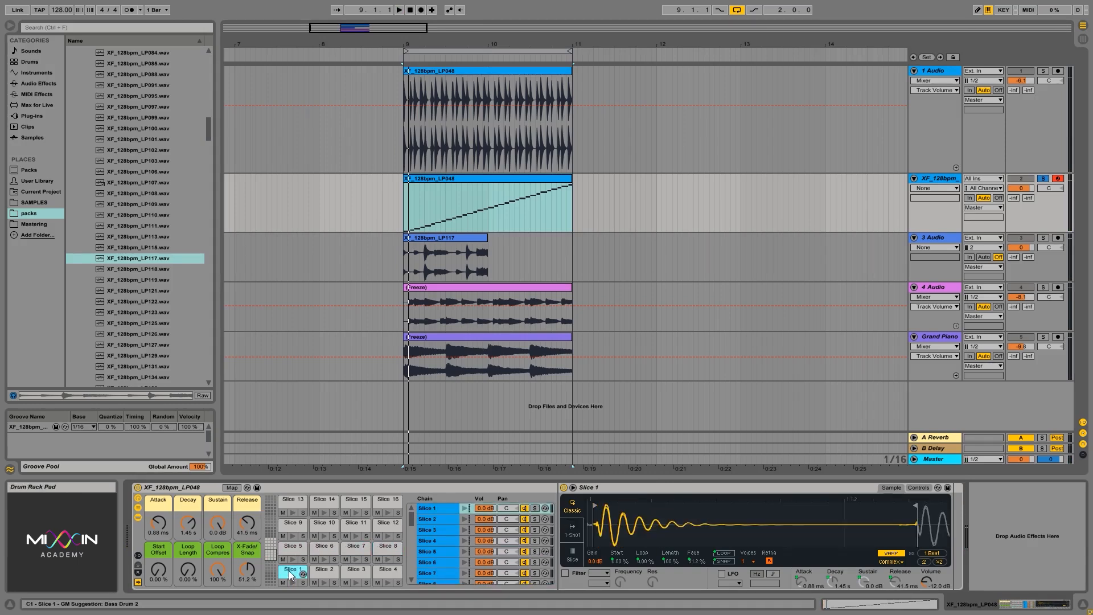
{"action": "left_click", "coordinate": [326, 571]}
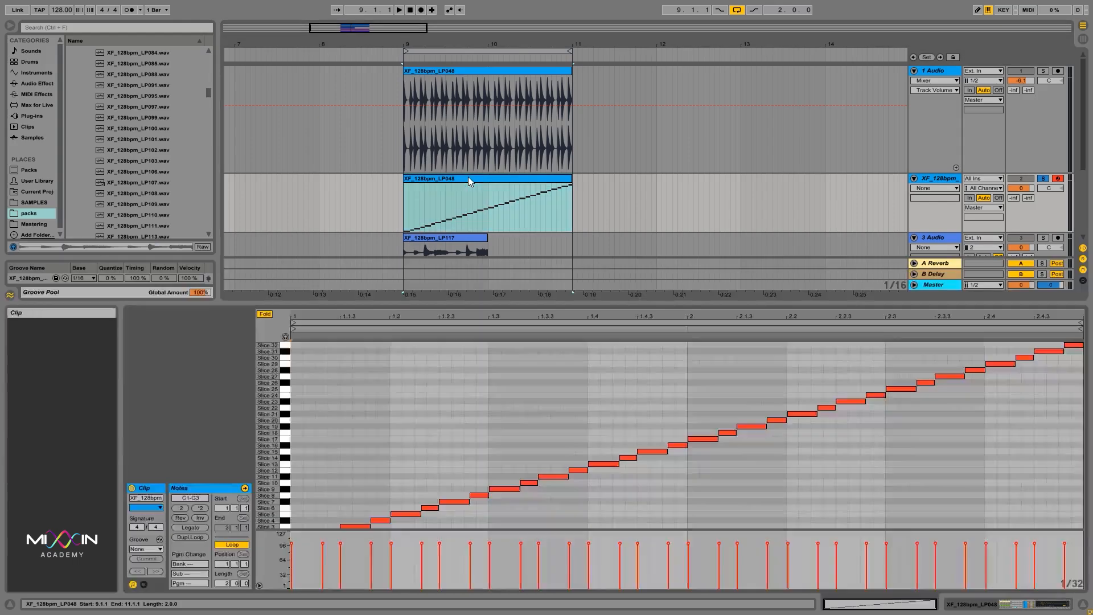
Step: Rearrange first-bar notes of the sliced clip, including Slice 7 to Slice 12 and Slice 5 to Slice 9, and play it back
{"action": "double_click", "coordinate": [468, 174]}
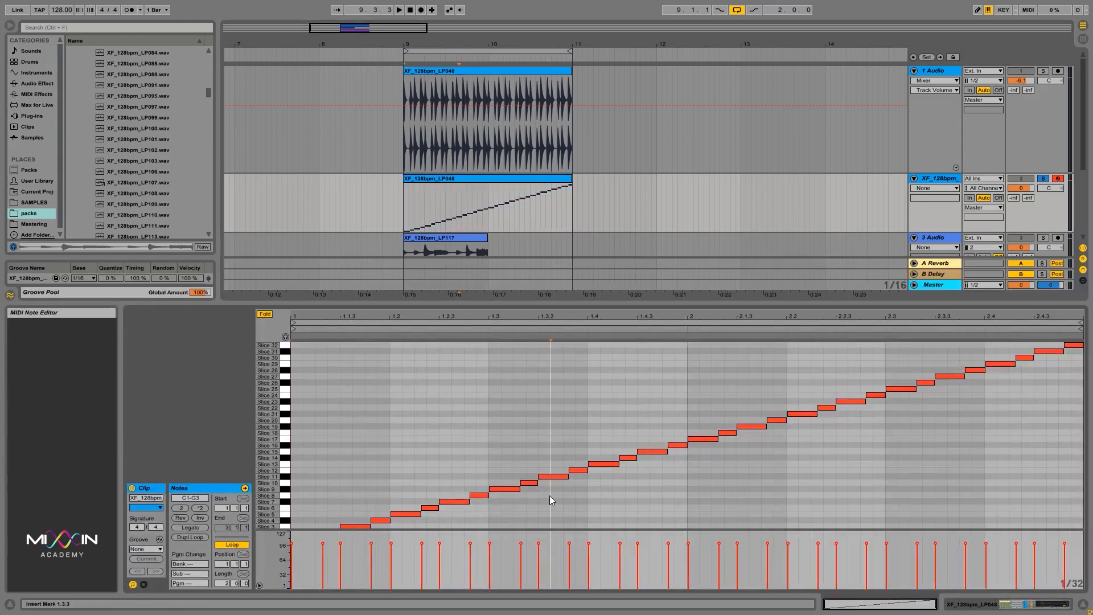
{"action": "left_click", "coordinate": [550, 476]}
{"action": "left_click_drag", "start_coordinate": [552, 474], "coordinate": [601, 439]}
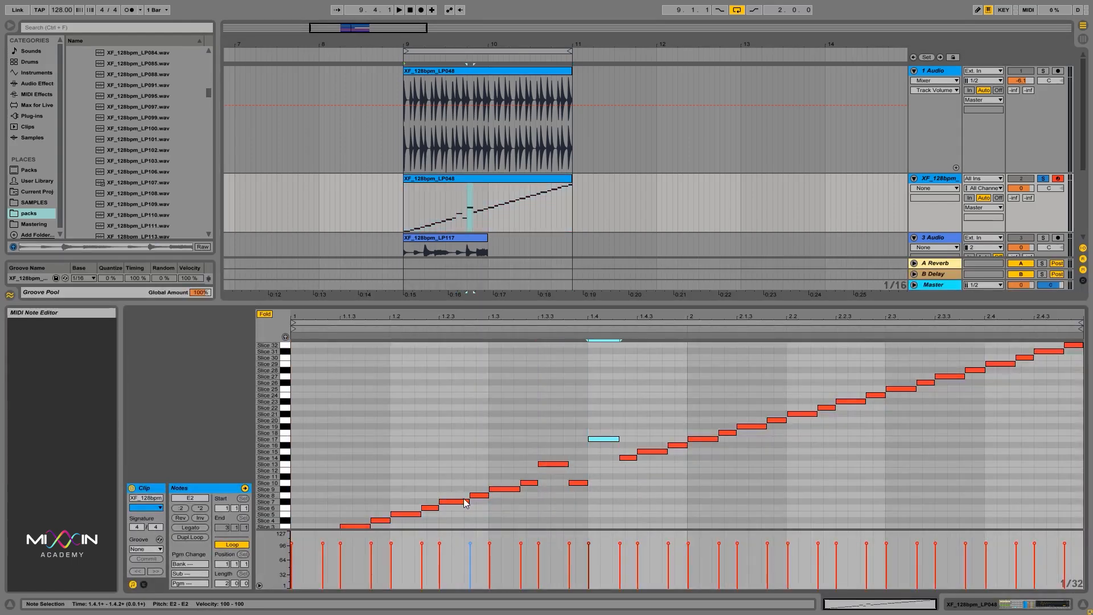
{"action": "left_click_drag", "start_coordinate": [458, 503], "coordinate": [458, 473]}
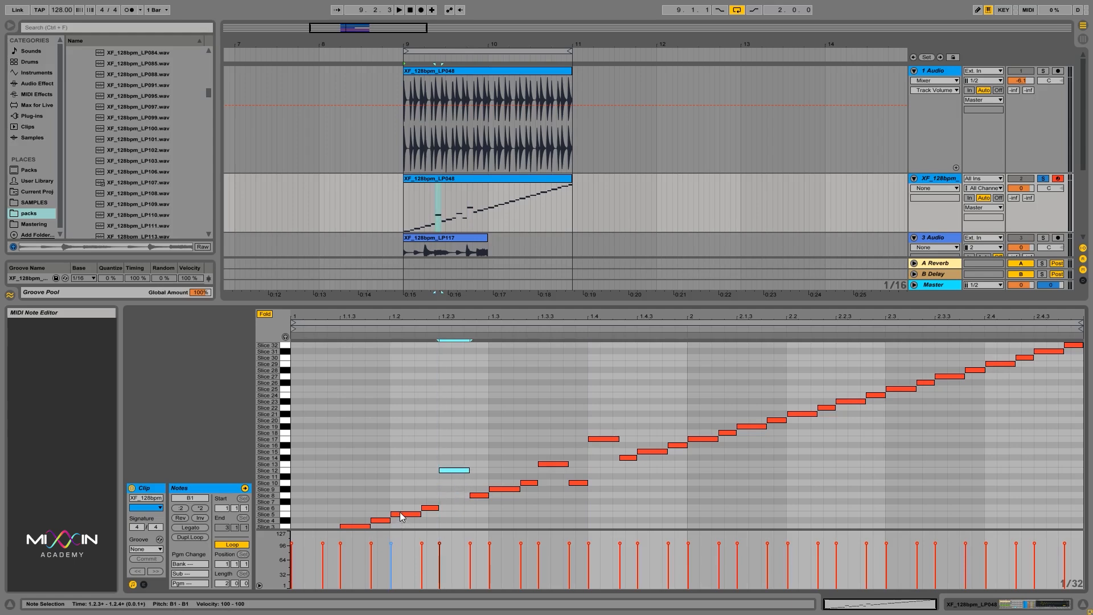
{"action": "left_click_drag", "start_coordinate": [401, 517], "coordinate": [401, 491]}
{"action": "key", "text": "space"}
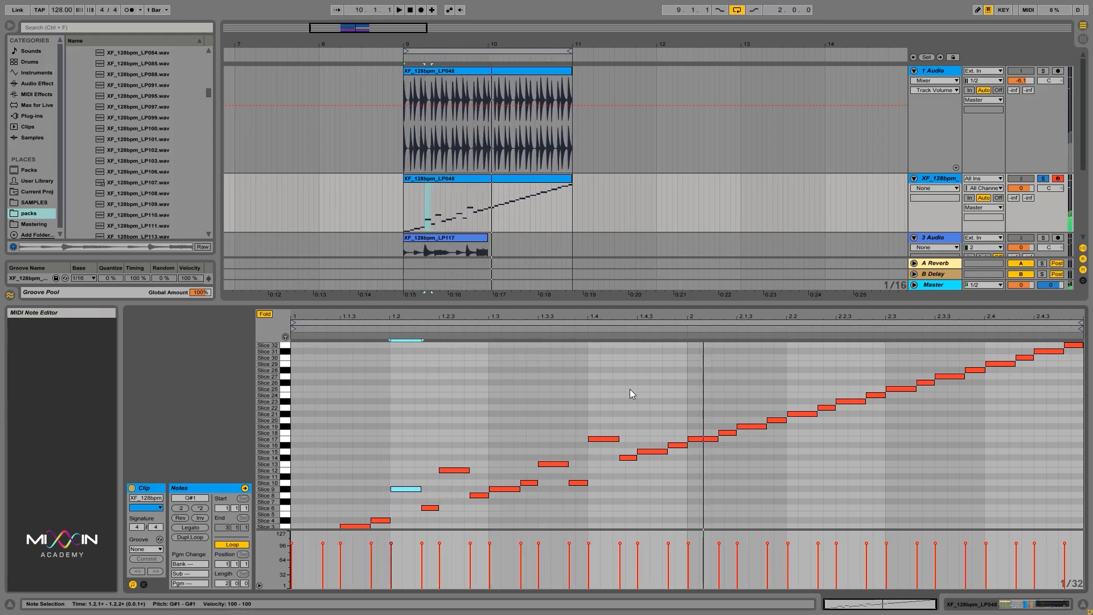
Step: Delete the sliced XF_128bpm MIDI track
{"action": "left_click", "coordinate": [952, 182]}
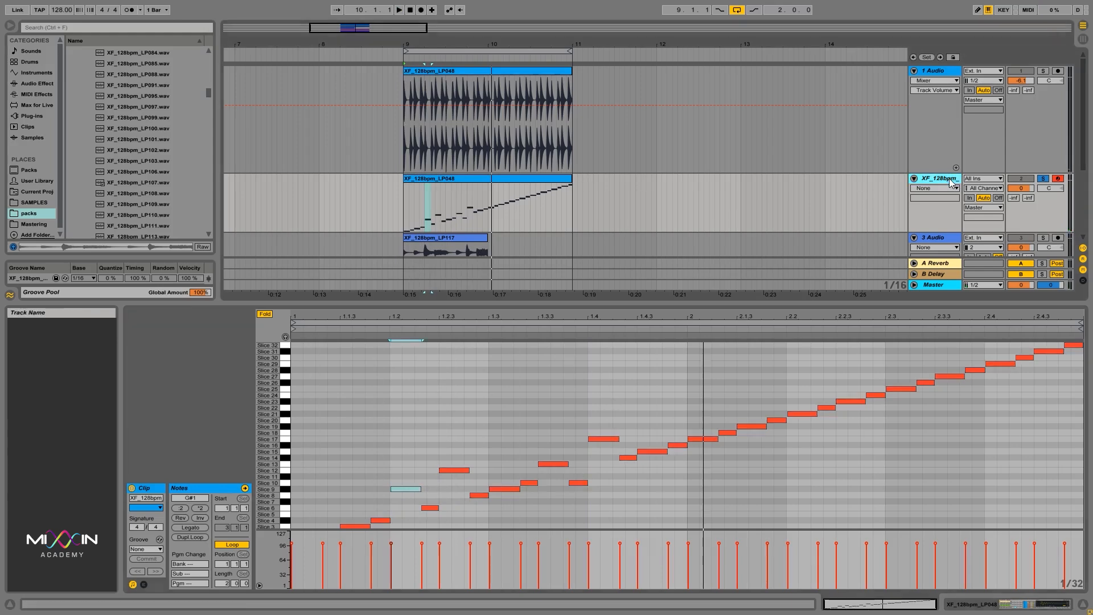
{"action": "key", "text": "Delete"}
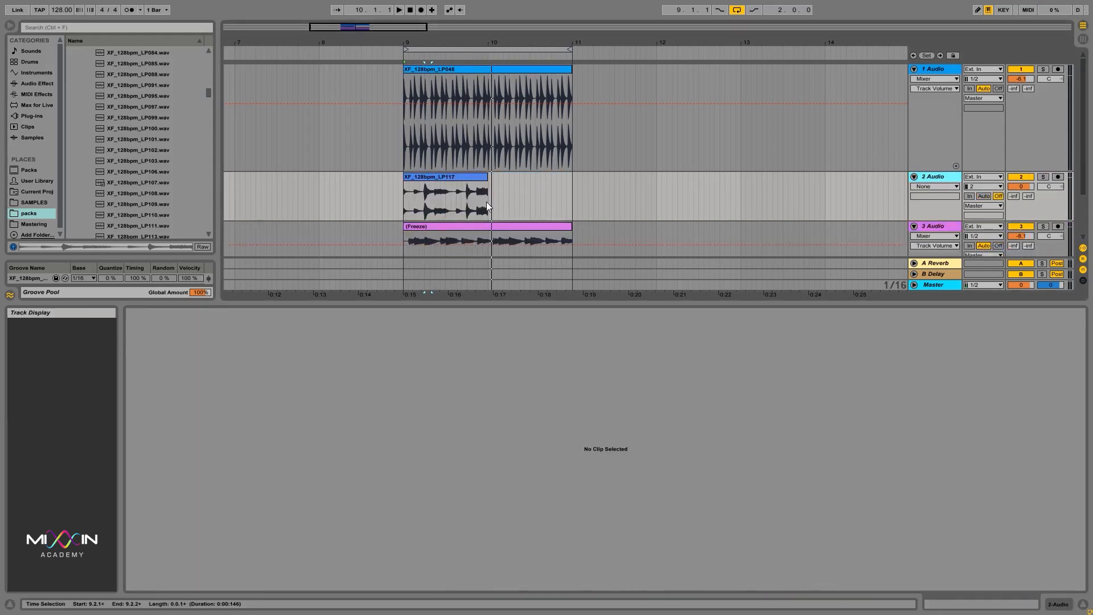
Step: Select the XF_128bpm_LP117 clip on the 2 Audio track, audition it in solo, and turn solo off
{"action": "scroll", "coordinate": [674, 166], "scroll_direction": "down", "scroll_amount": 2}
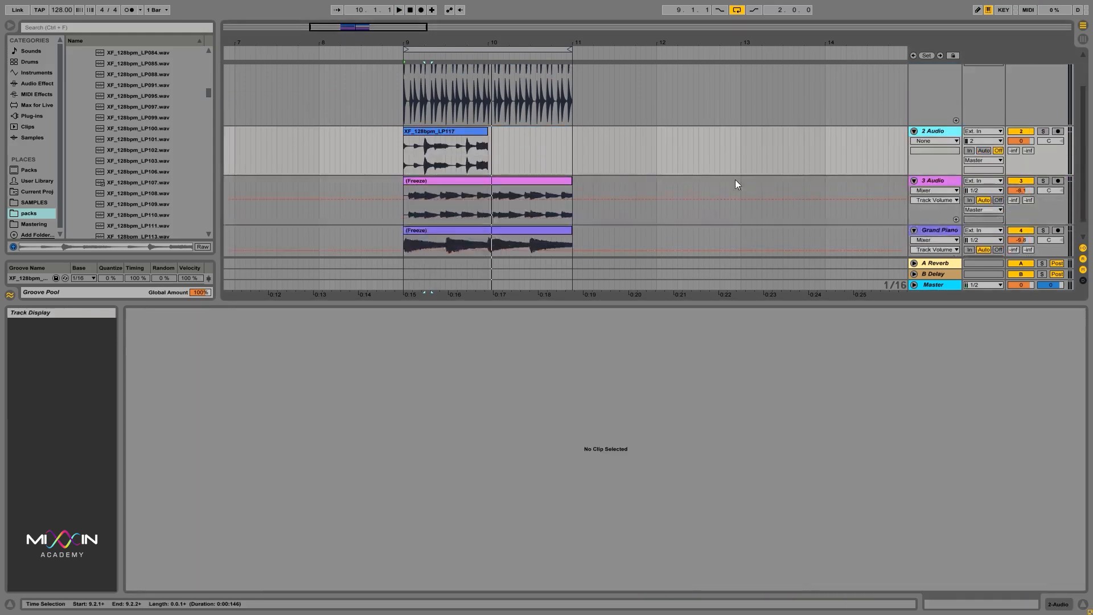
{"action": "left_click", "coordinate": [442, 132]}
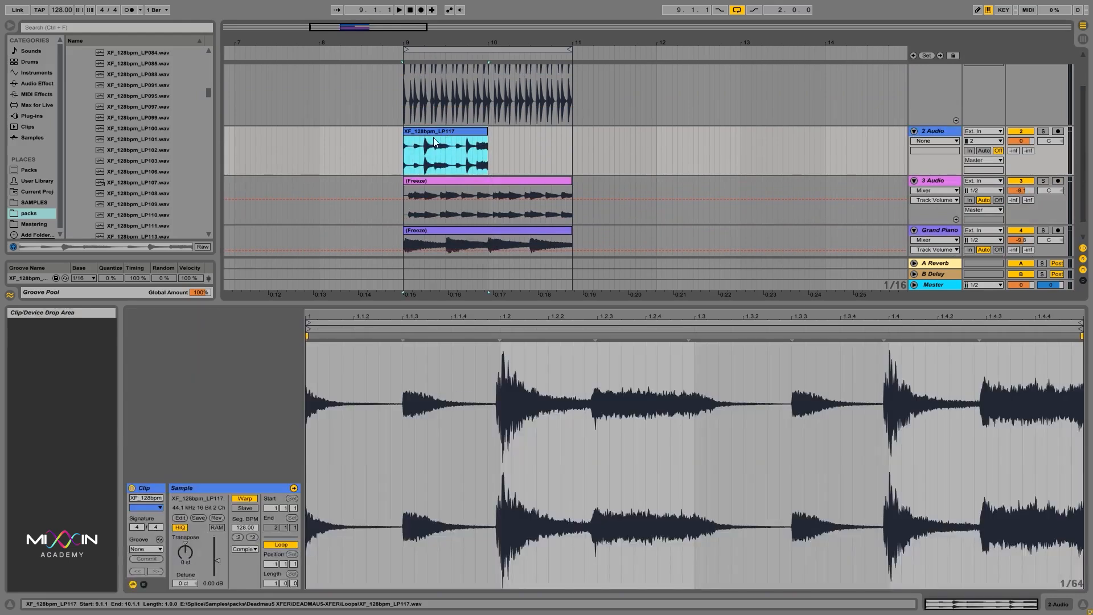
{"action": "left_click", "coordinate": [1043, 132]}
{"action": "key", "text": "space"}
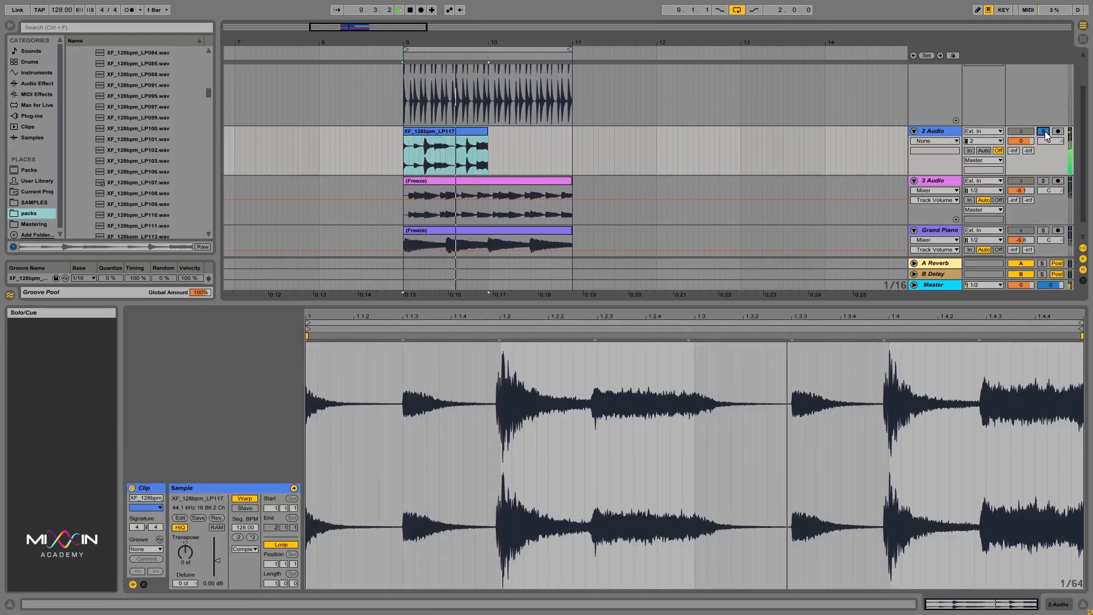
{"action": "key", "text": "space"}
{"action": "left_click", "coordinate": [1043, 132]}
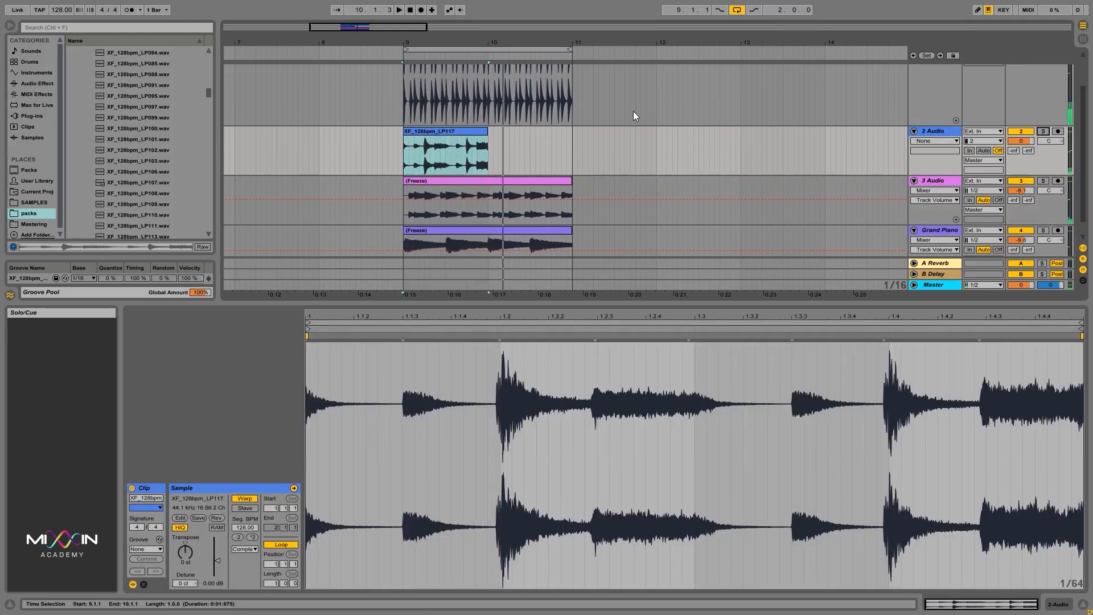
Step: Convert the drums of the XF_128bpm_LP117 clip to a new MIDI track, and compare the original and converted tracks in solo
{"action": "right_click", "coordinate": [433, 132]}
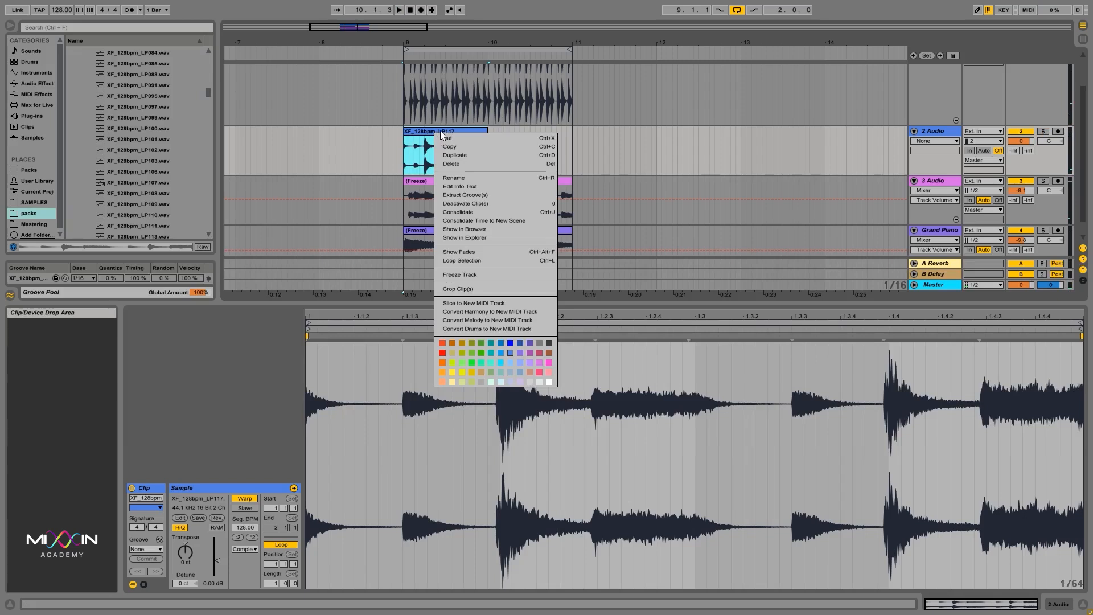
{"action": "left_click", "coordinate": [490, 329]}
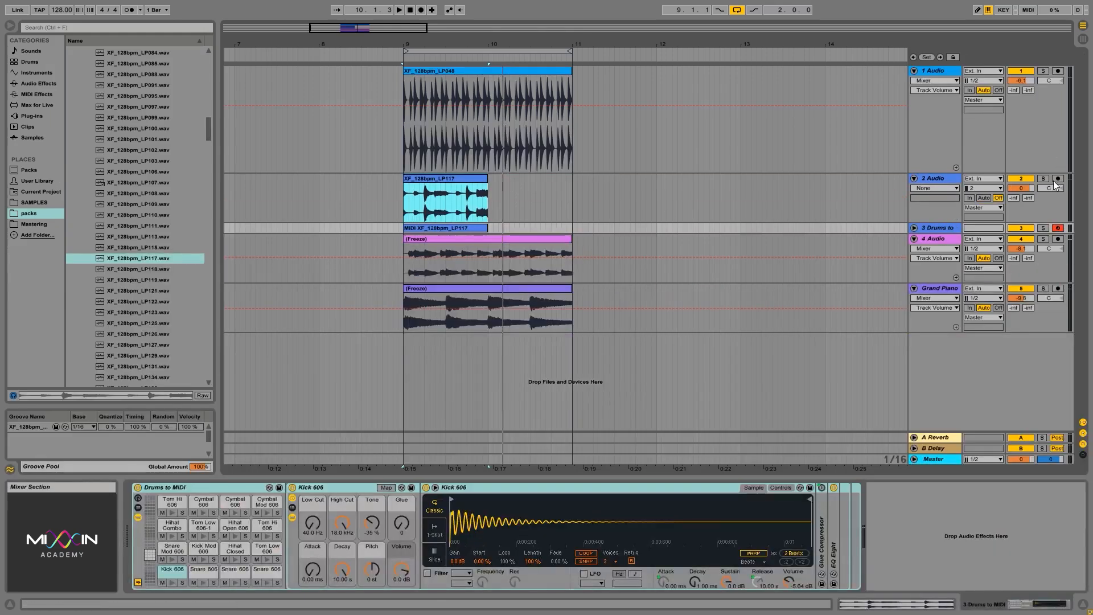
{"action": "left_click", "coordinate": [1044, 179]}
{"action": "key", "text": "space"}
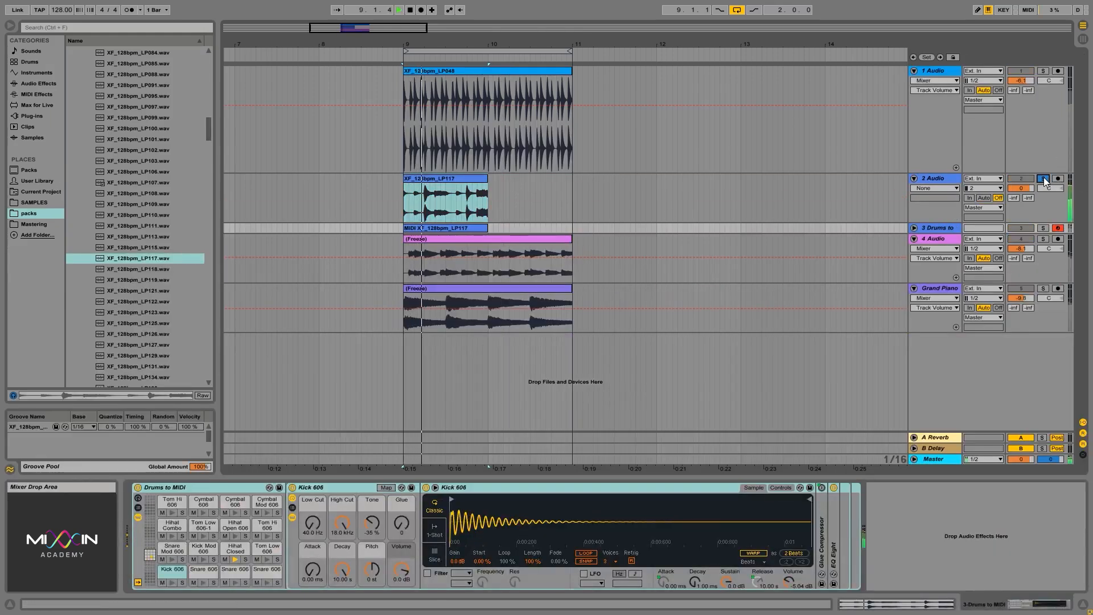
{"action": "left_click", "coordinate": [1043, 228]}
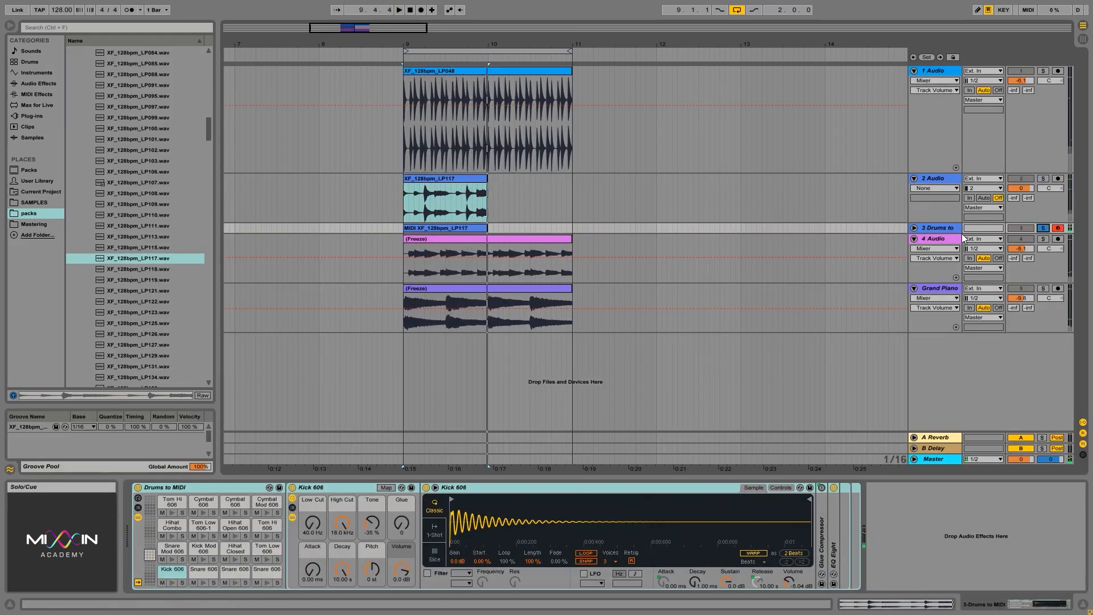
{"action": "key", "text": "space"}
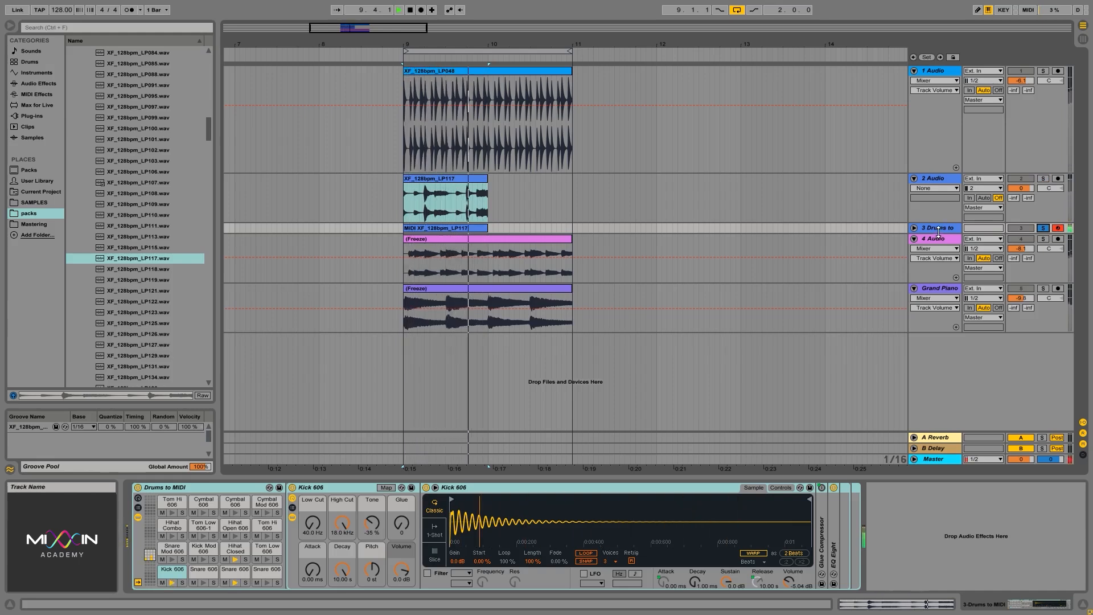
{"action": "key", "text": "space"}
Step: Enlarge the Drums to MIDI track and select its MIDI clip to view the notes against the XF_128bpm_LP117 waveform
{"action": "left_click_drag", "start_coordinate": [938, 232], "coordinate": [940, 301]}
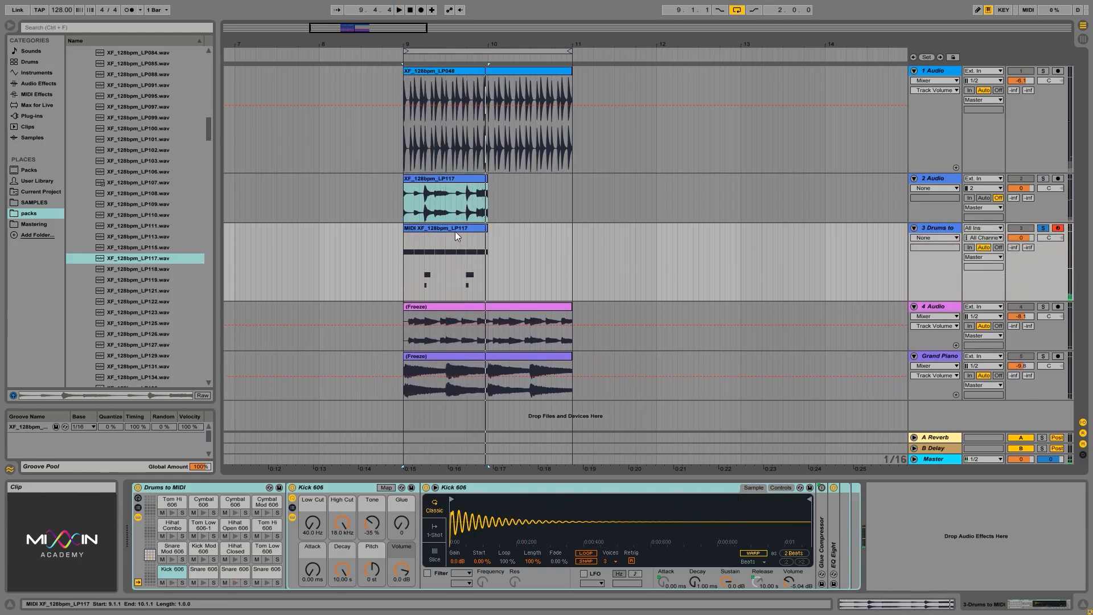
{"action": "left_click", "coordinate": [456, 232]}
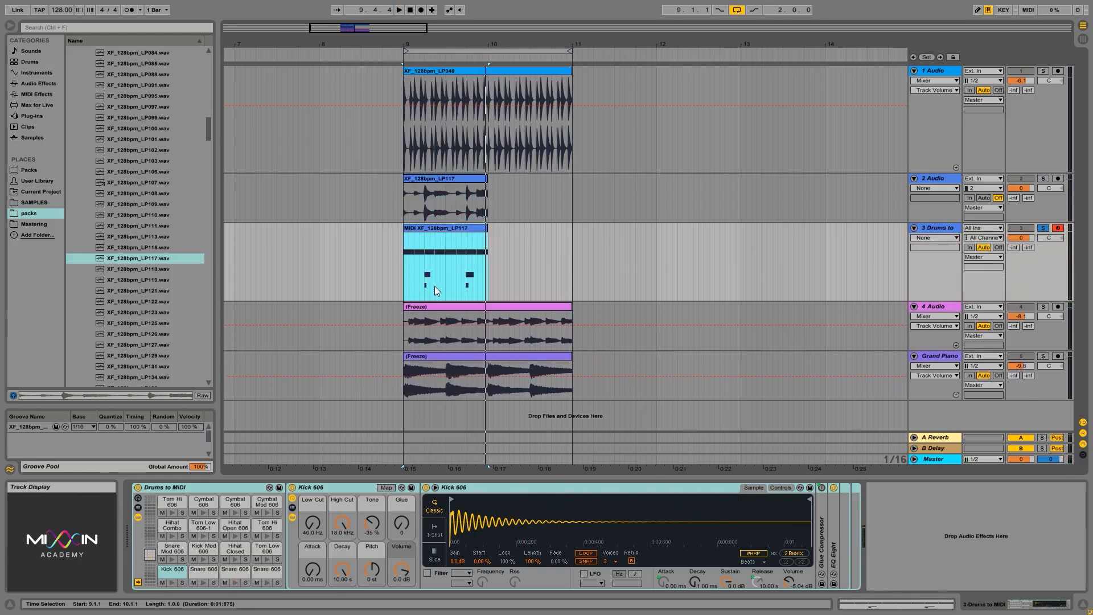
{"action": "left_click_drag", "start_coordinate": [409, 47], "coordinate": [410, 134]}
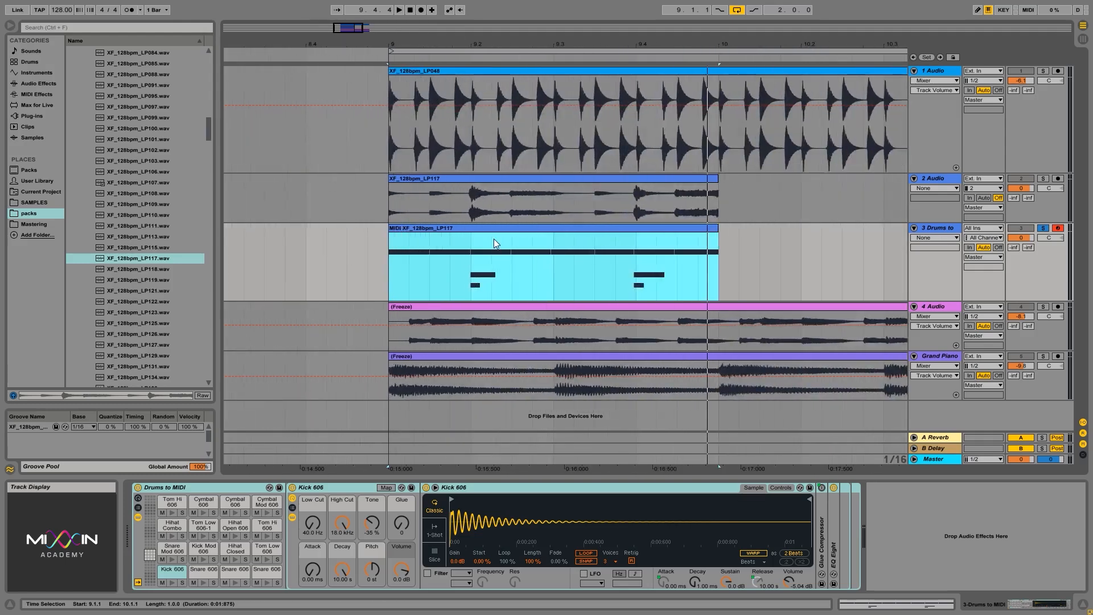
{"action": "left_click", "coordinate": [496, 228]}
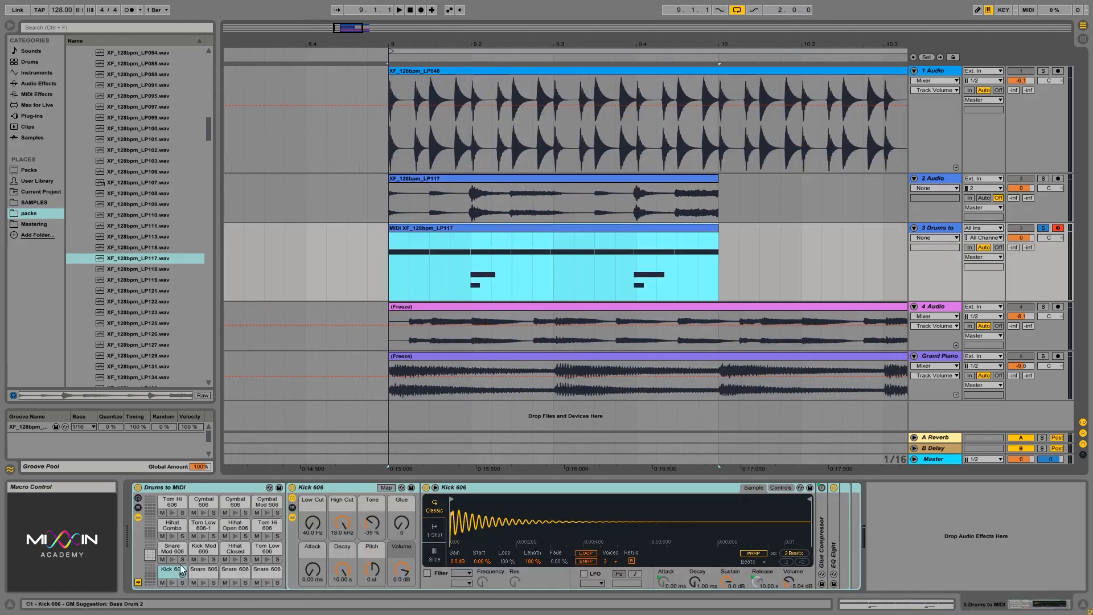
Step: Inspect the converted drum rack's Kick 606, Snare Mod 606, Kick Mod 606 and Hihat Closed pads, returning to Kick 606
{"action": "left_click", "coordinate": [181, 570]}
{"action": "left_click", "coordinate": [172, 548]}
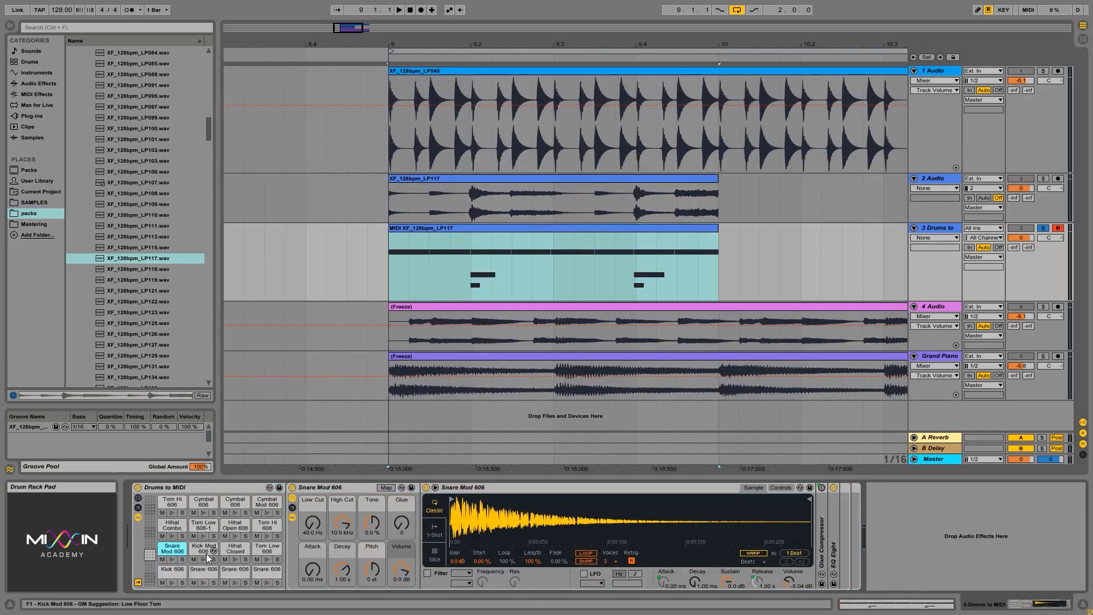
{"action": "left_click", "coordinate": [206, 550]}
{"action": "left_click", "coordinate": [234, 549]}
{"action": "left_click", "coordinate": [174, 570]}
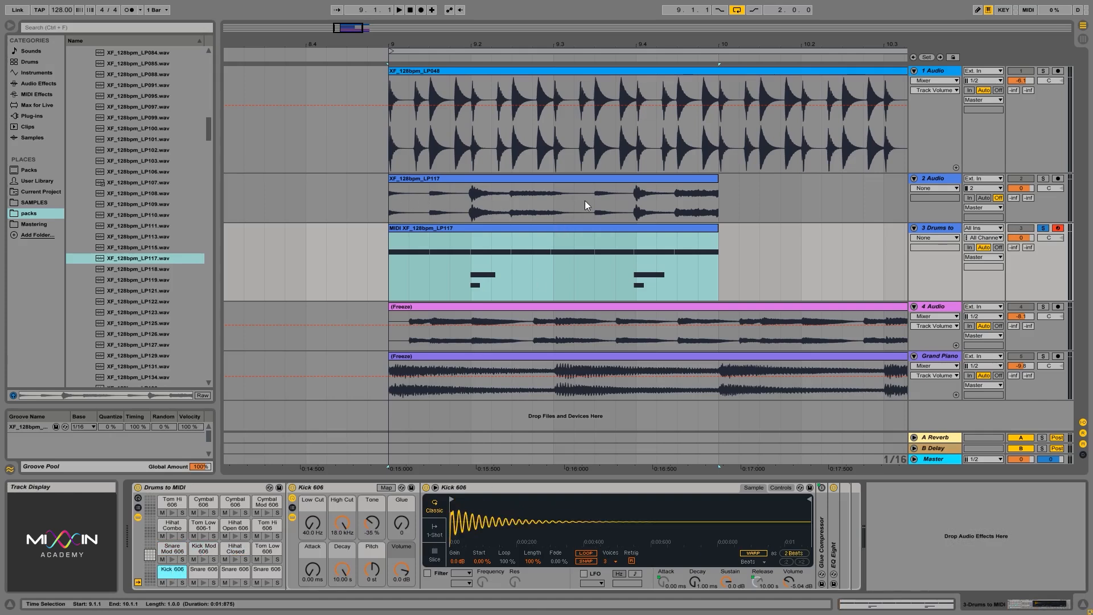
Step: Select the MIDI XF_128bpm_LP117 clip and delete the Drums to MIDI track
{"action": "left_click", "coordinate": [552, 230]}
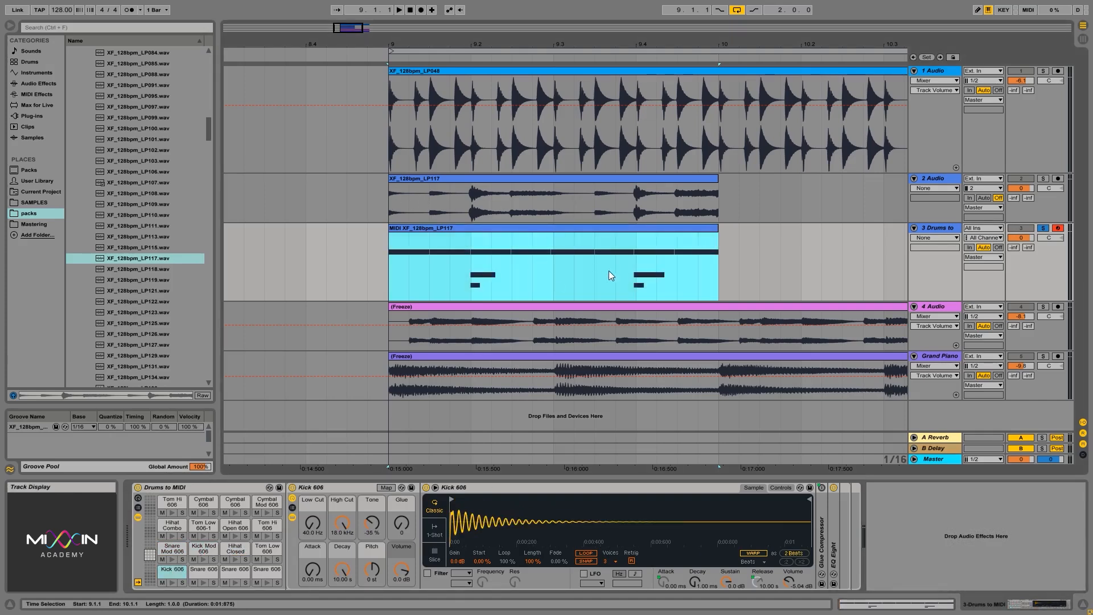
{"action": "left_click", "coordinate": [938, 229]}
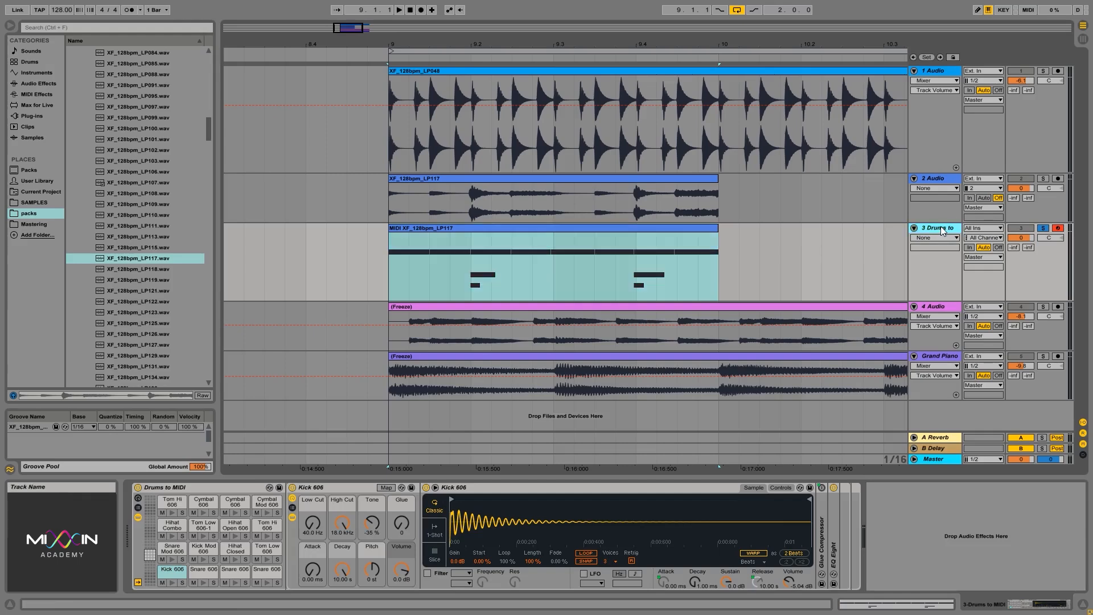
{"action": "key", "text": "Delete"}
Step: Solo the 3 Audio track and audition its frozen melody clip from bar 9
{"action": "left_click_drag", "start_coordinate": [699, 45], "coordinate": [632, 16]}
{"action": "left_click", "coordinate": [1043, 226]}
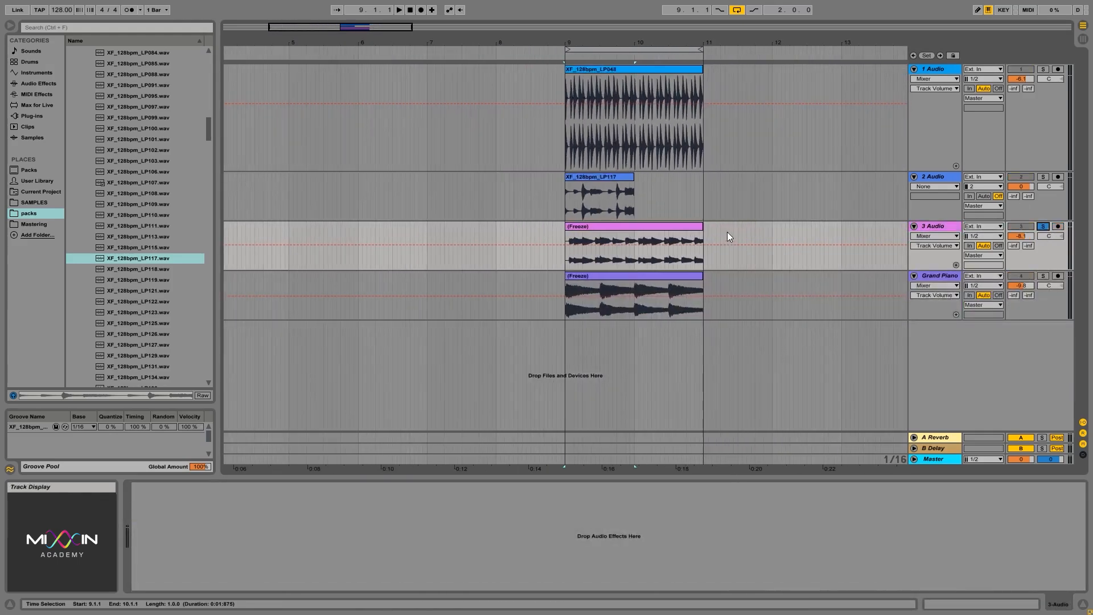
{"action": "left_click", "coordinate": [631, 229]}
{"action": "left_click", "coordinate": [569, 261]}
{"action": "key", "text": "space"}
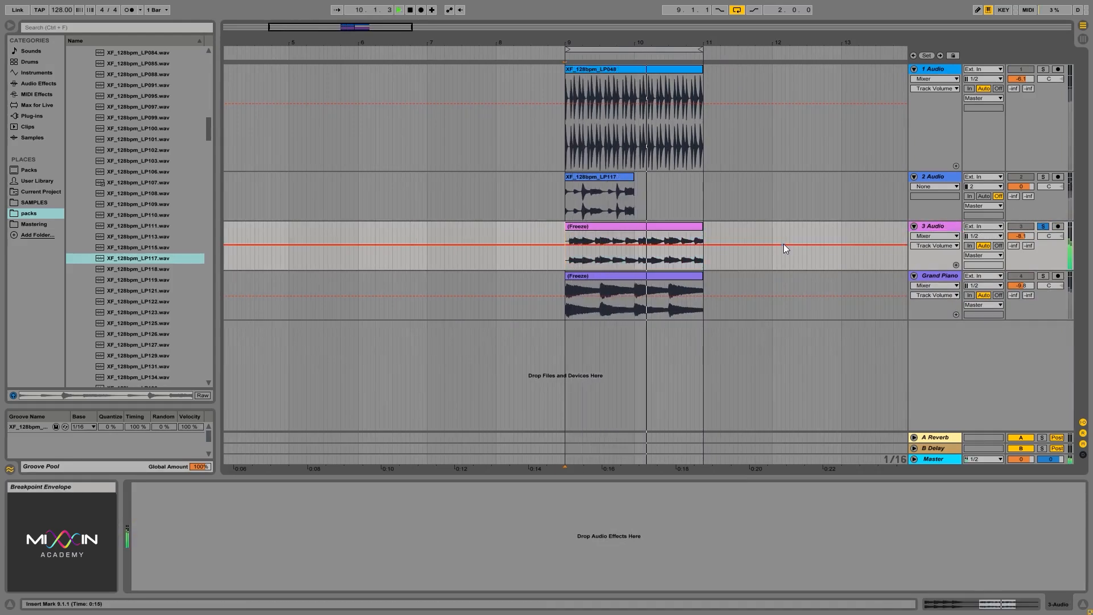
{"action": "left_click", "coordinate": [657, 229]}
{"action": "key", "text": "space"}
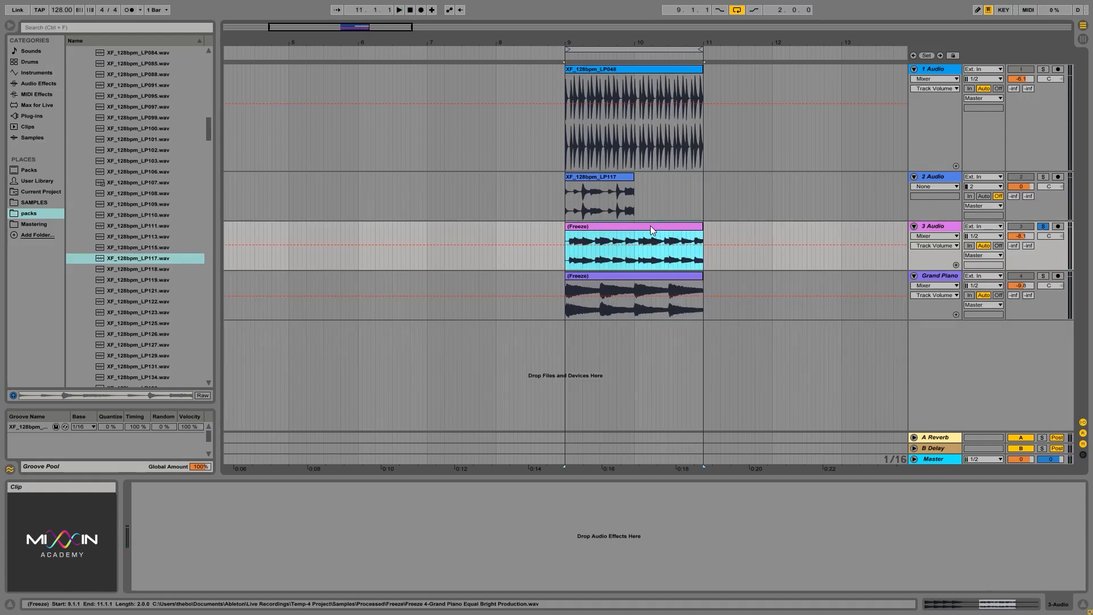
Step: Convert the melody of the 3 Audio clip to a new MIDI track, and unfold that track to show its notes
{"action": "right_click", "coordinate": [640, 226]}
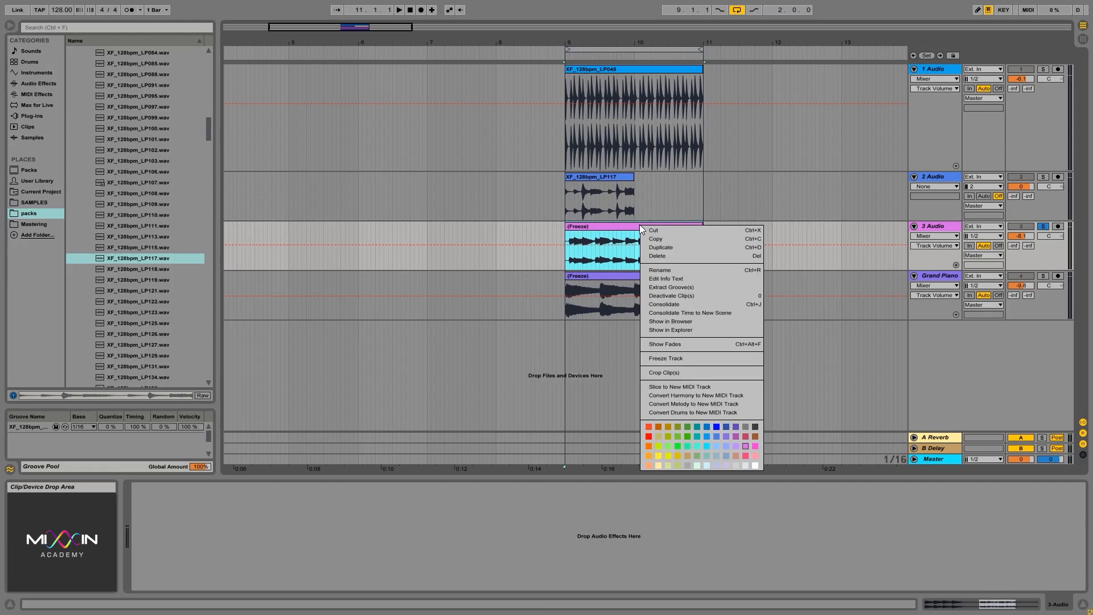
{"action": "left_click", "coordinate": [720, 405]}
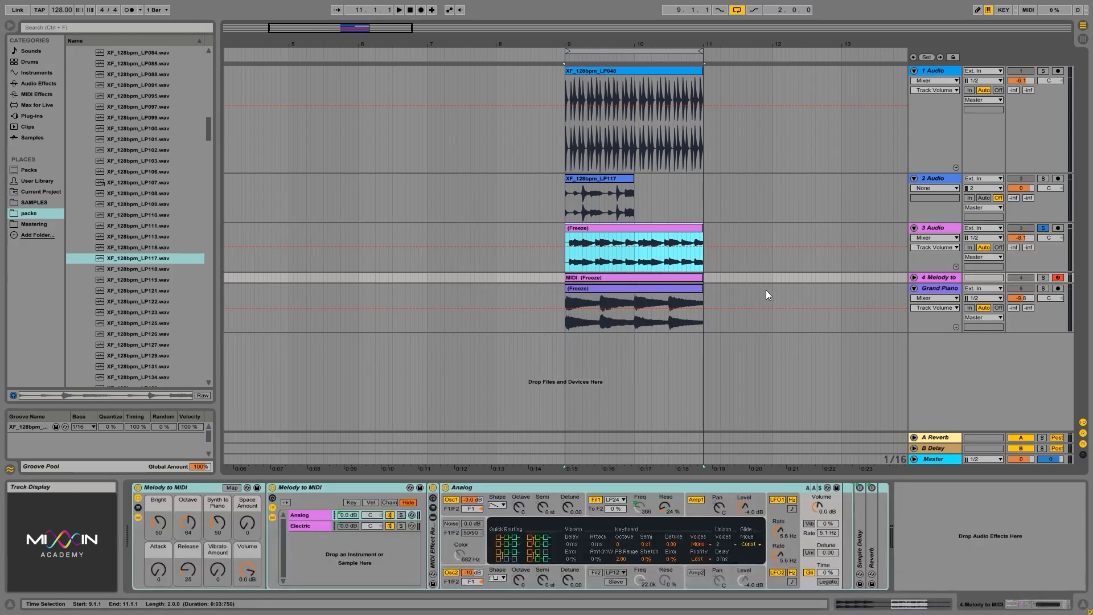
{"action": "left_click_drag", "start_coordinate": [935, 282], "coordinate": [932, 300]}
{"action": "left_click", "coordinate": [943, 278]}
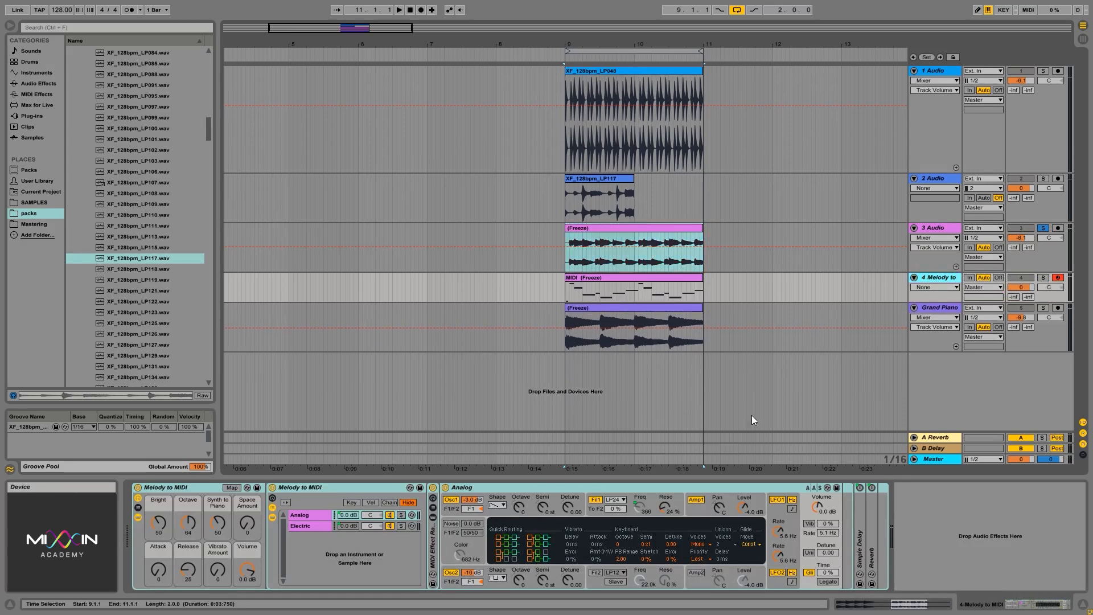
Step: Compare the Melody to MIDI track with the original 3 Audio track by playing each in solo
{"action": "left_click", "coordinate": [1043, 278]}
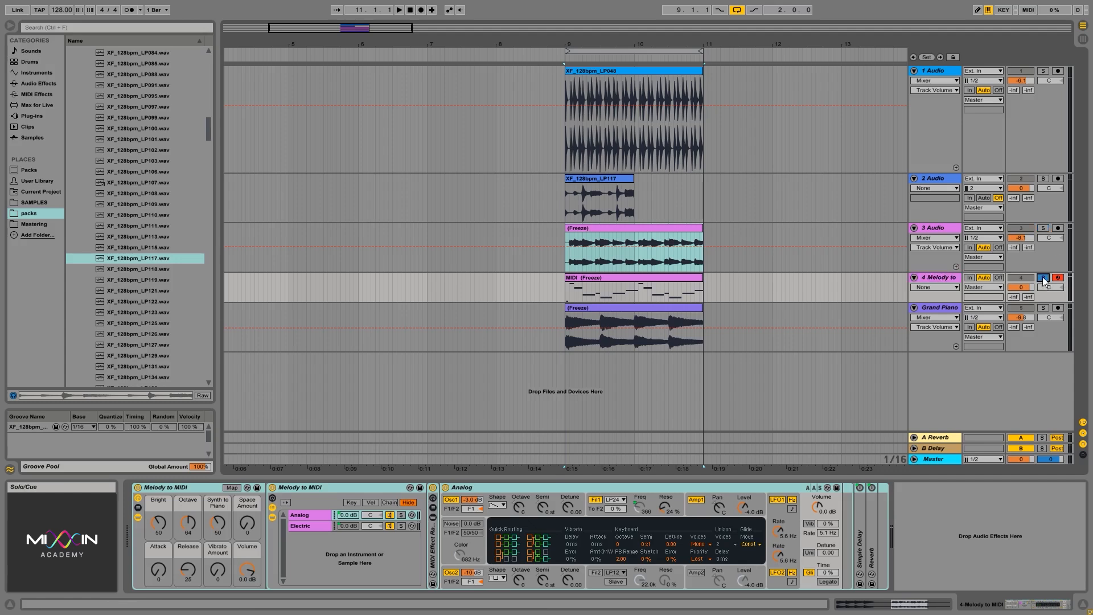
{"action": "key", "text": "space"}
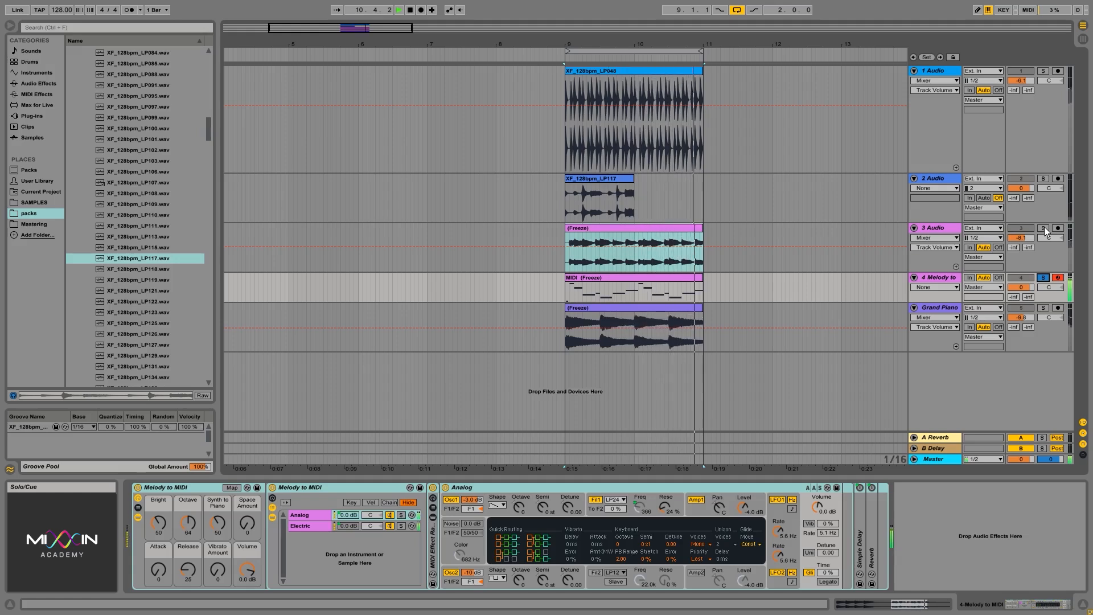
{"action": "left_click", "coordinate": [1044, 228]}
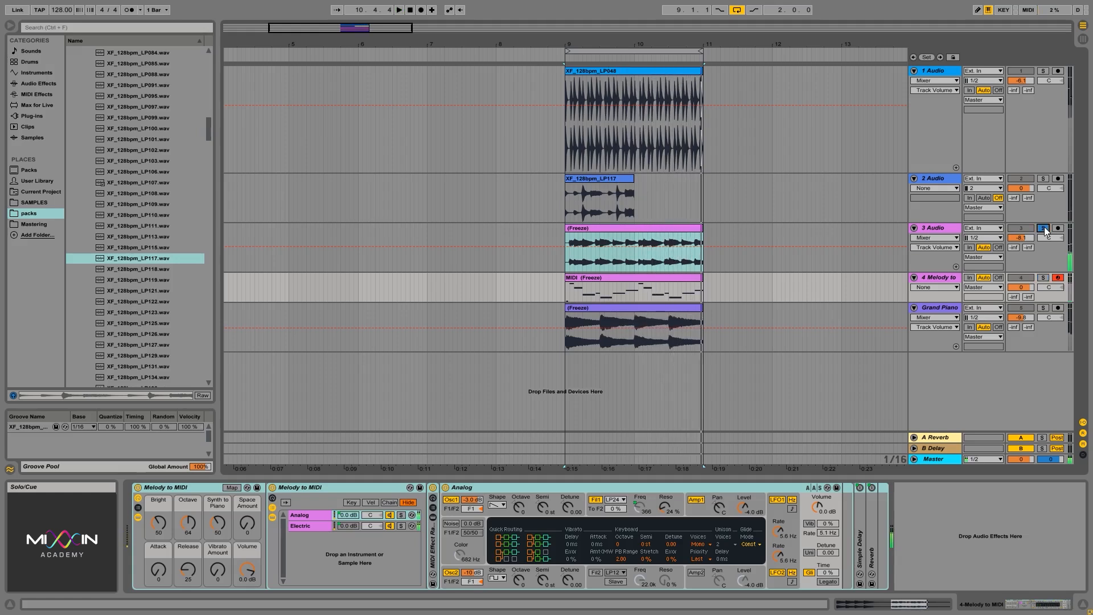
{"action": "left_click", "coordinate": [1043, 277]}
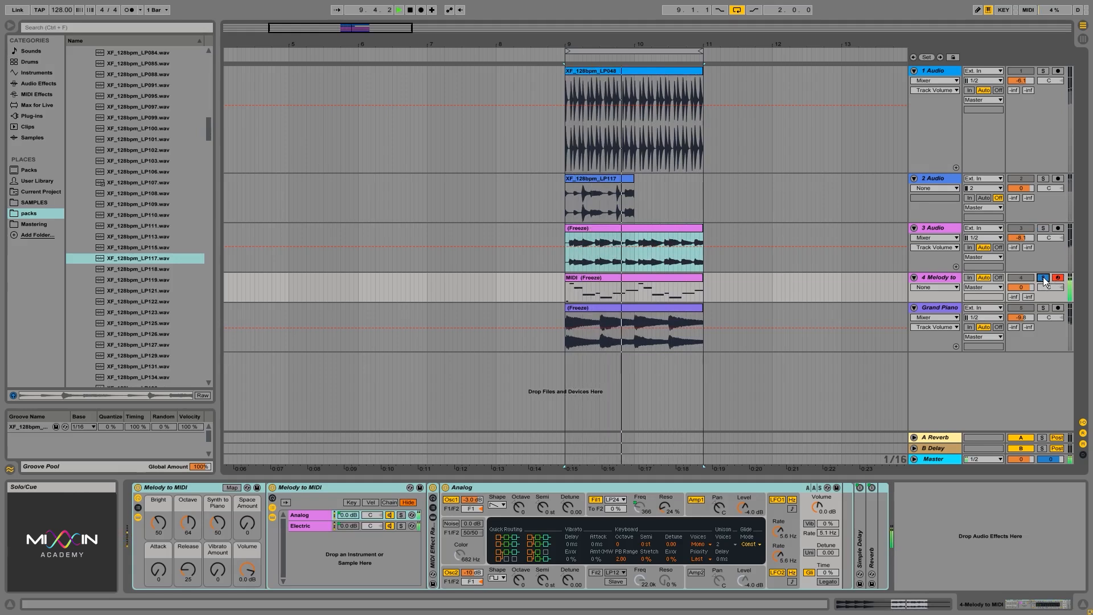
{"action": "key", "text": "space"}
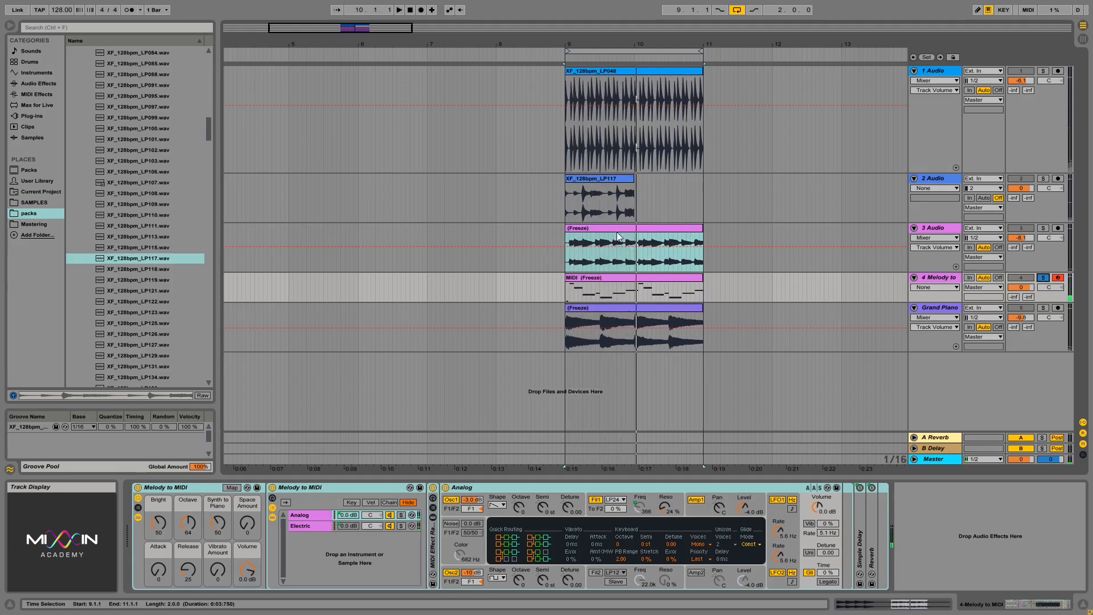
Step: Select the converted melody clip and its source audio clip to compare them, and delete the Melody to MIDI track
{"action": "left_click", "coordinate": [609, 263]}
{"action": "left_click", "coordinate": [611, 279]}
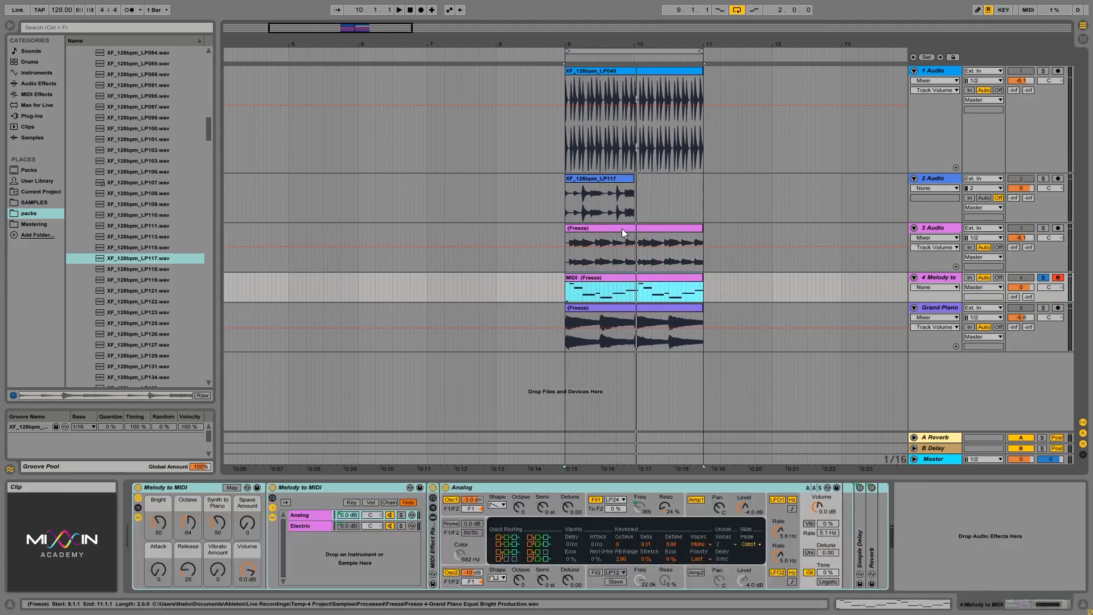
{"action": "left_click", "coordinate": [621, 228]}
{"action": "left_click", "coordinate": [673, 275]}
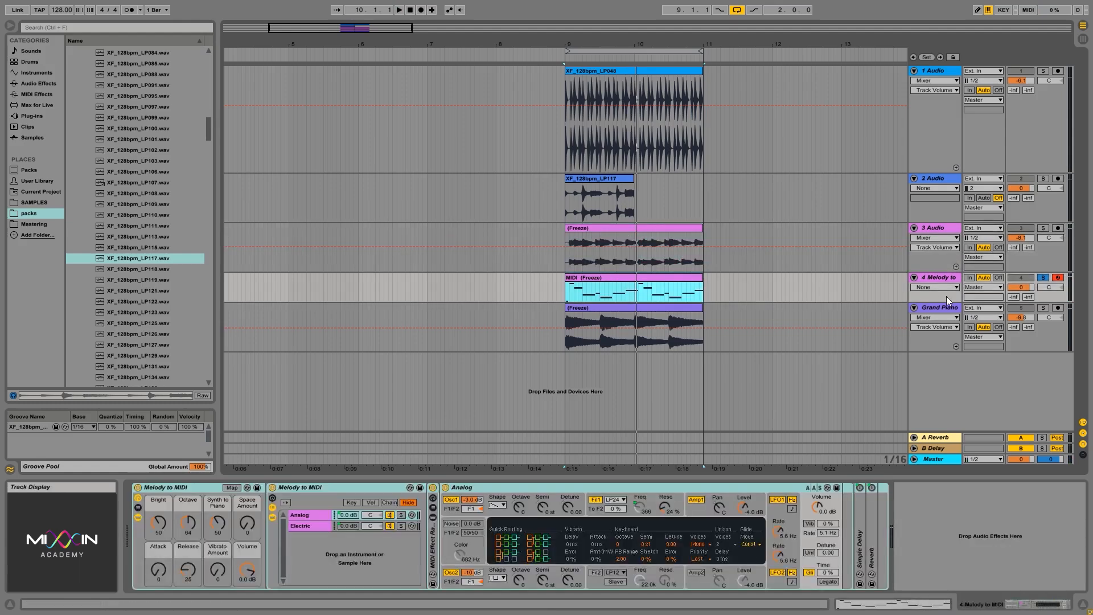
{"action": "left_click", "coordinate": [936, 279]}
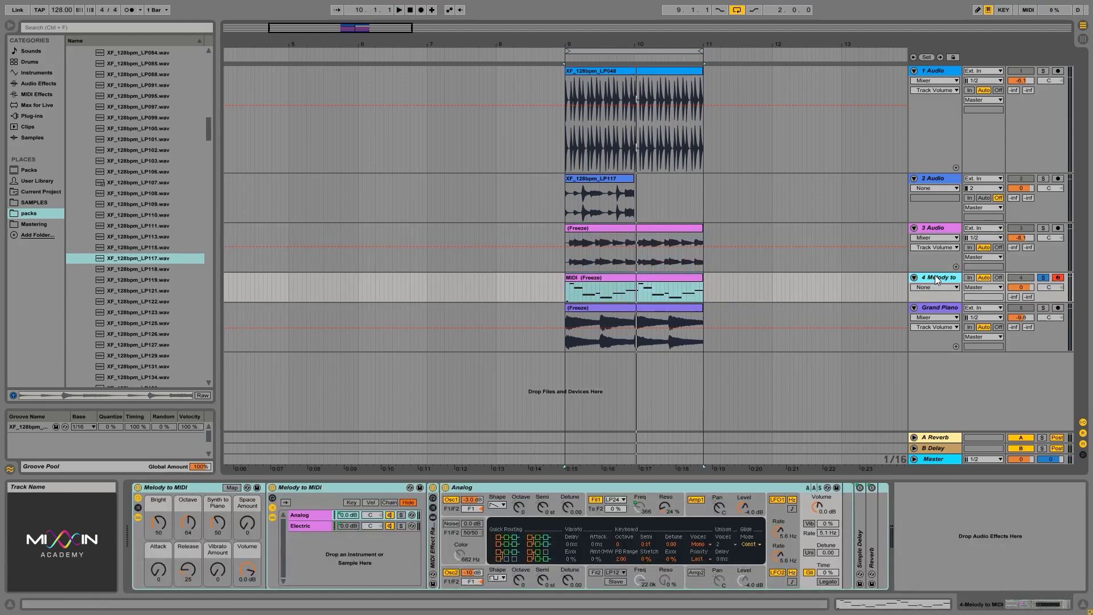
{"action": "key", "text": "Delete"}
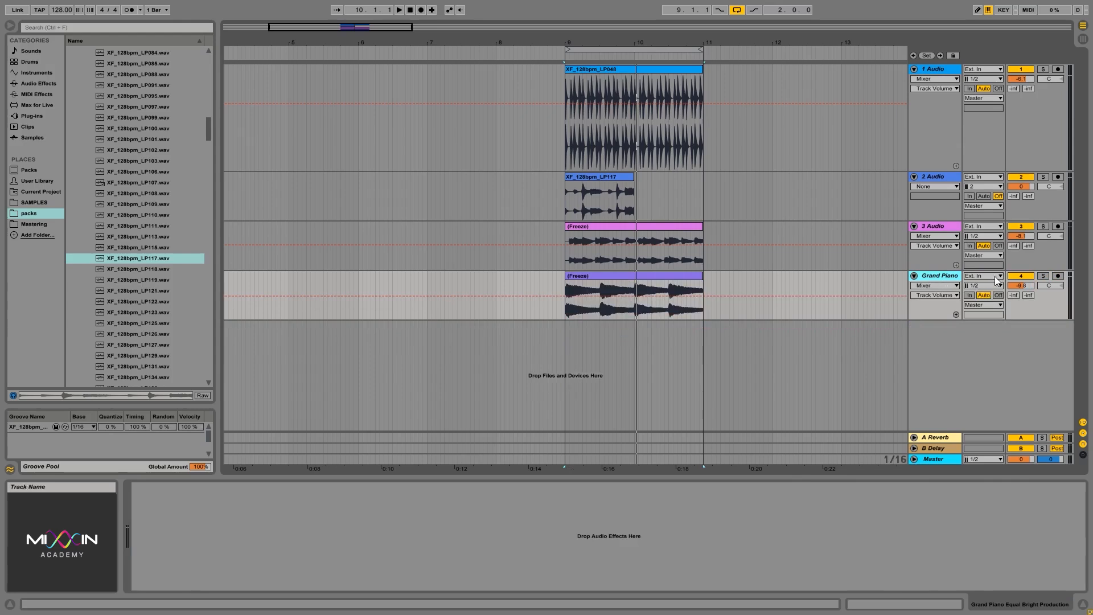
Step: Solo the Grand Piano track and audition its chord clip from bar 9
{"action": "left_click", "coordinate": [1042, 276]}
{"action": "left_click", "coordinate": [944, 278]}
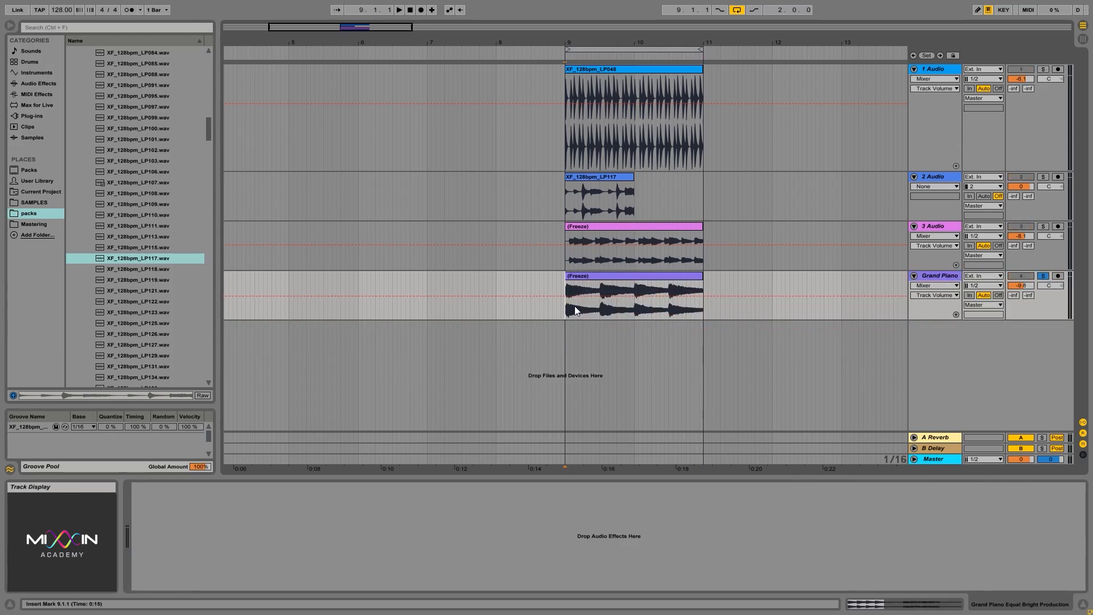
{"action": "key", "text": "space"}
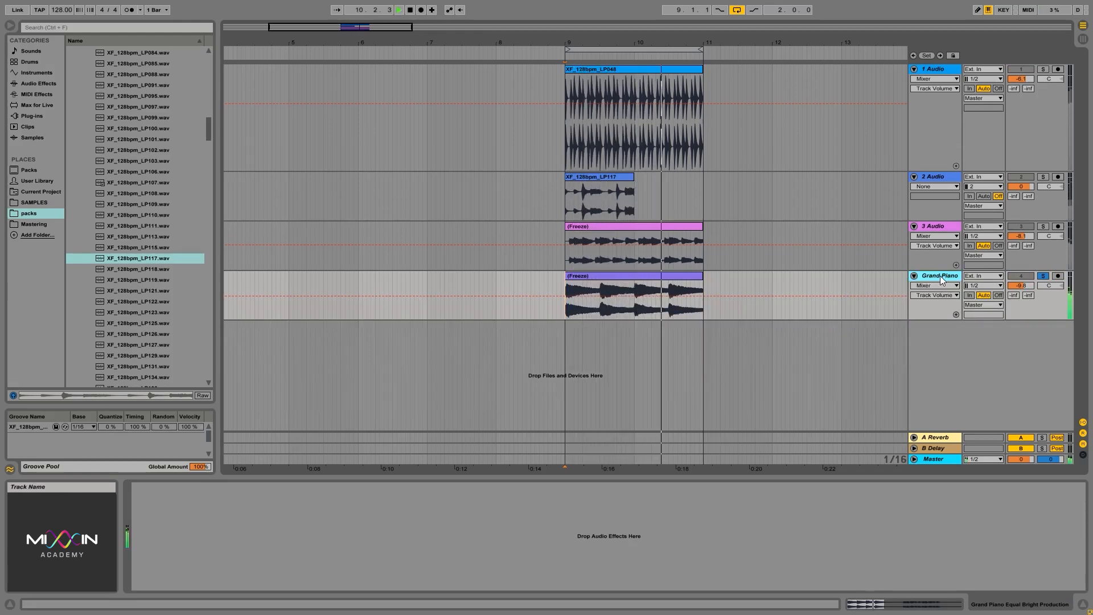
{"action": "key", "text": "space"}
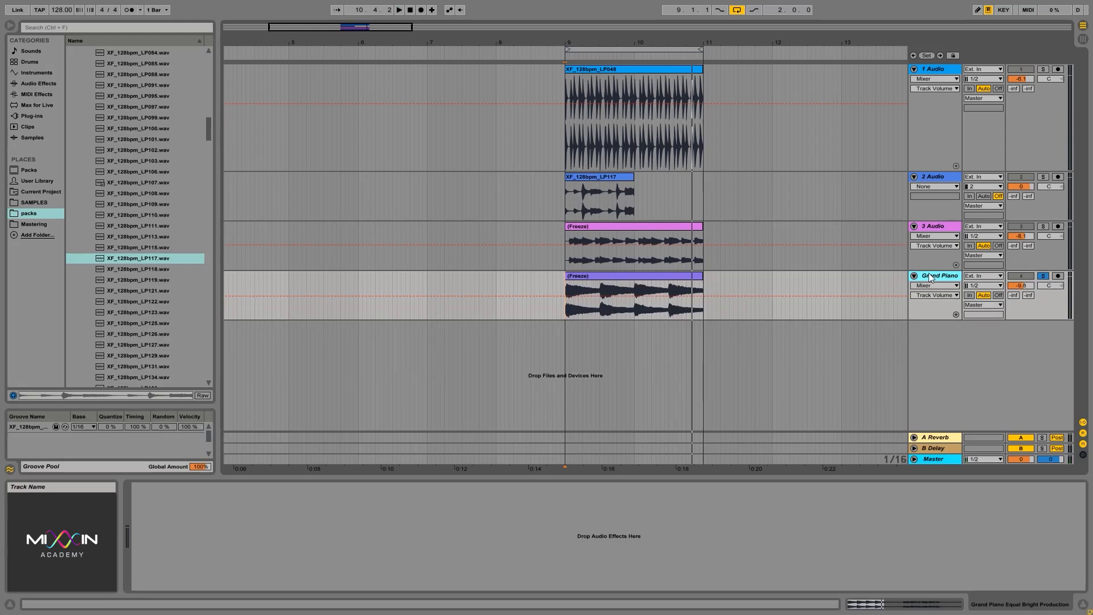
Step: Convert the harmony of the Grand Piano clip to a new MIDI track, and unfold that track to show its notes
{"action": "left_click", "coordinate": [650, 279]}
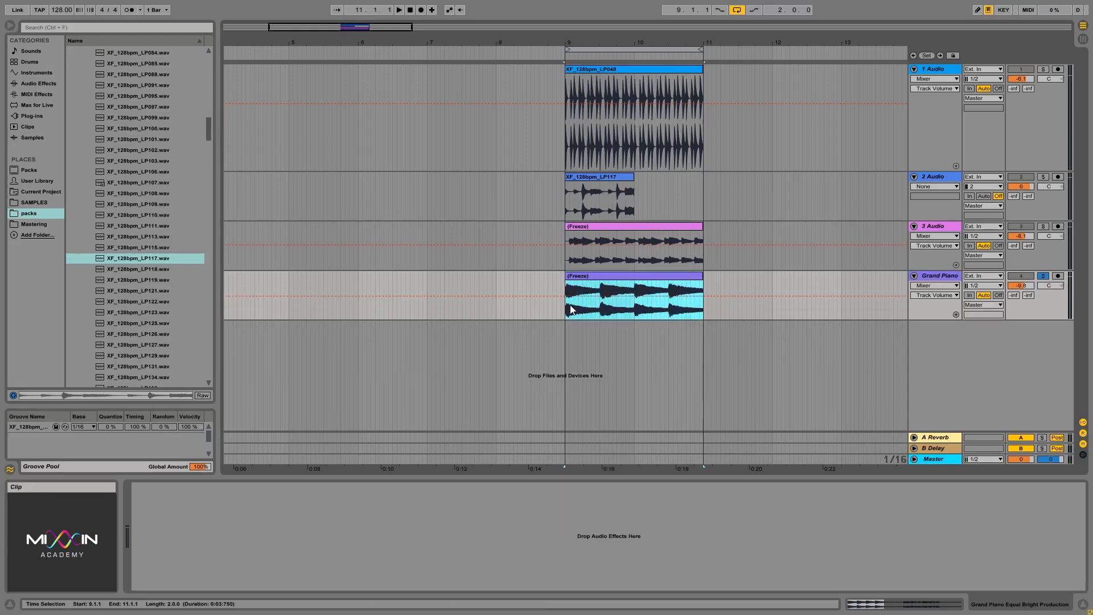
{"action": "right_click", "coordinate": [624, 274]}
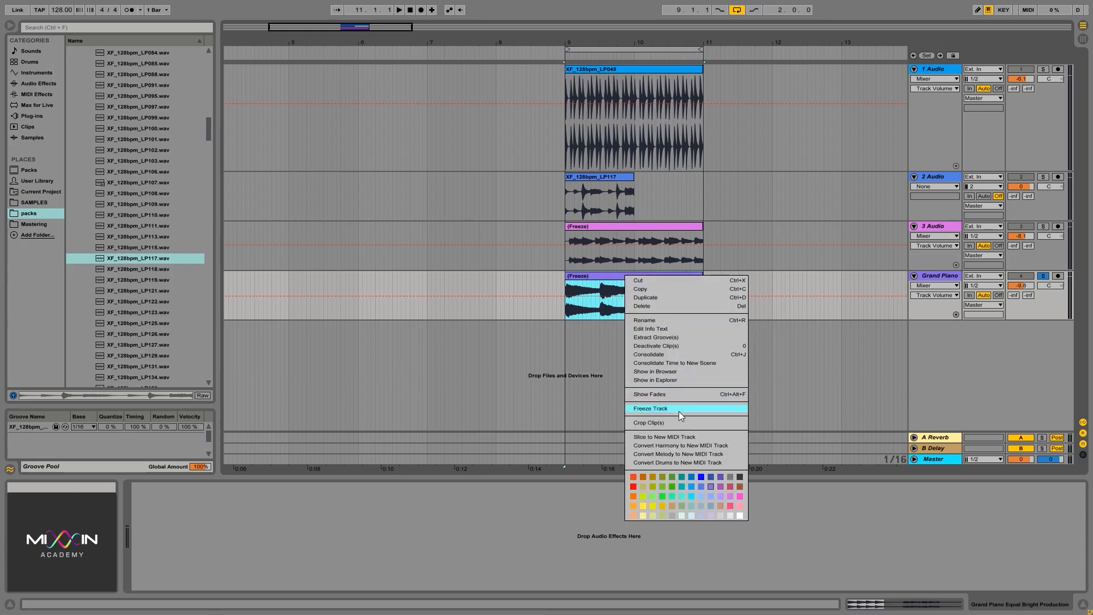
{"action": "left_click", "coordinate": [670, 445]}
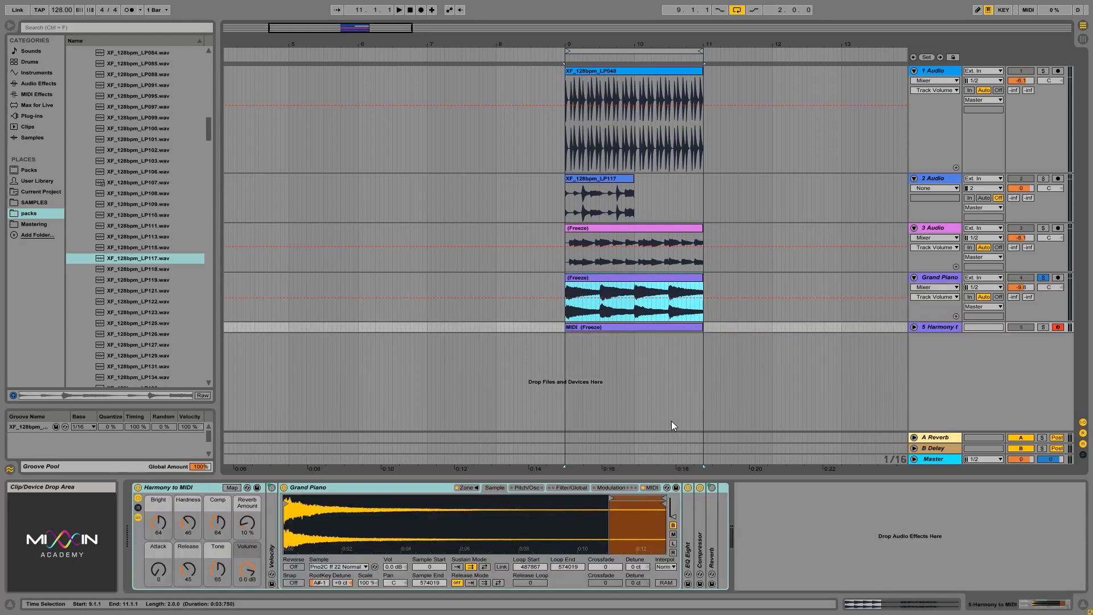
{"action": "left_click", "coordinate": [913, 327]}
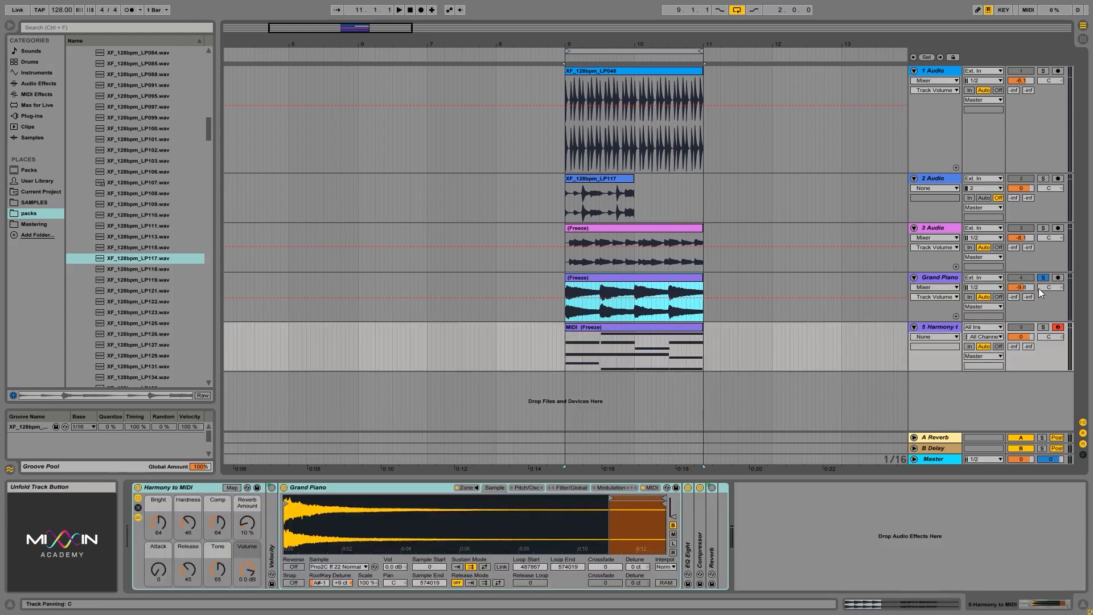
Step: Compare the Grand Piano and Harmony to MIDI tracks in solo, lower the converted track's volume to -5.3 dB, and select its MIDI clip
{"action": "key", "text": "space"}
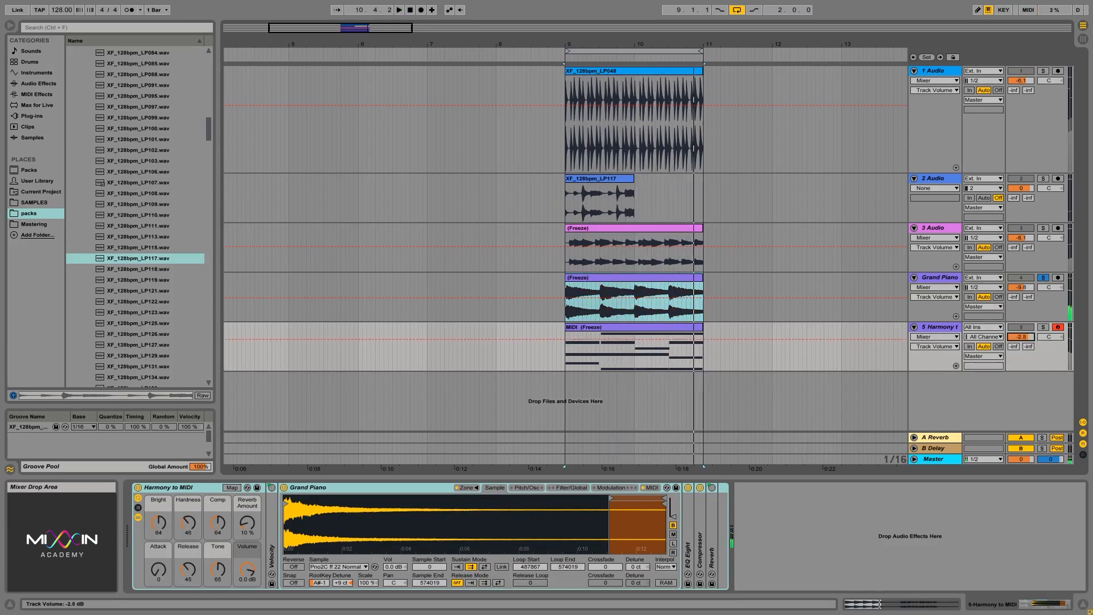
{"action": "left_click", "coordinate": [1043, 328]}
{"action": "left_click_drag", "start_coordinate": [1025, 336], "coordinate": [1025, 343]}
{"action": "key", "text": "space"}
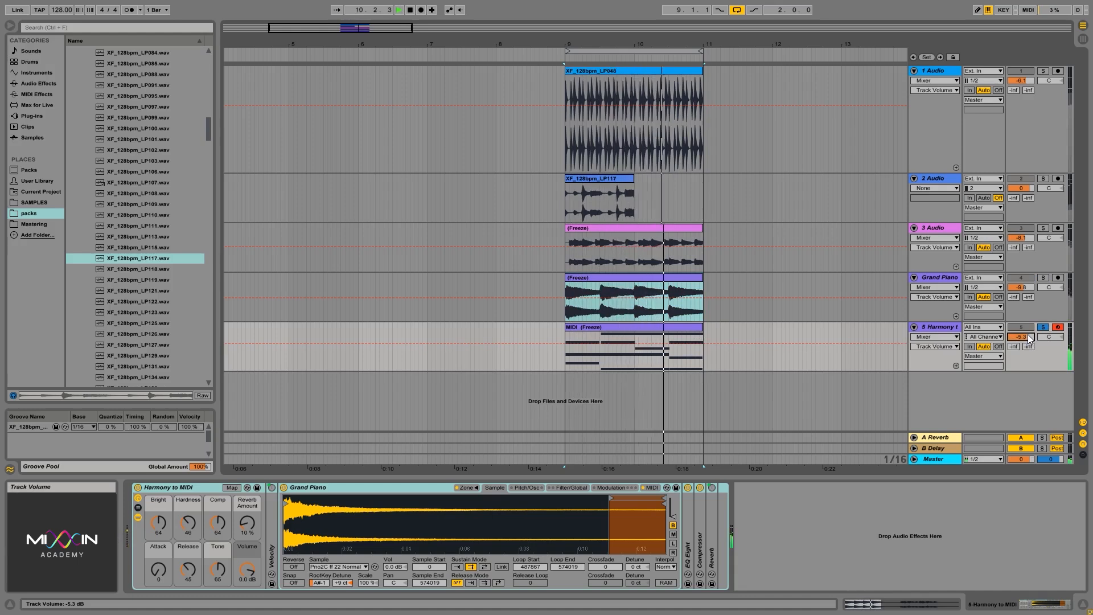
{"action": "key", "text": "space"}
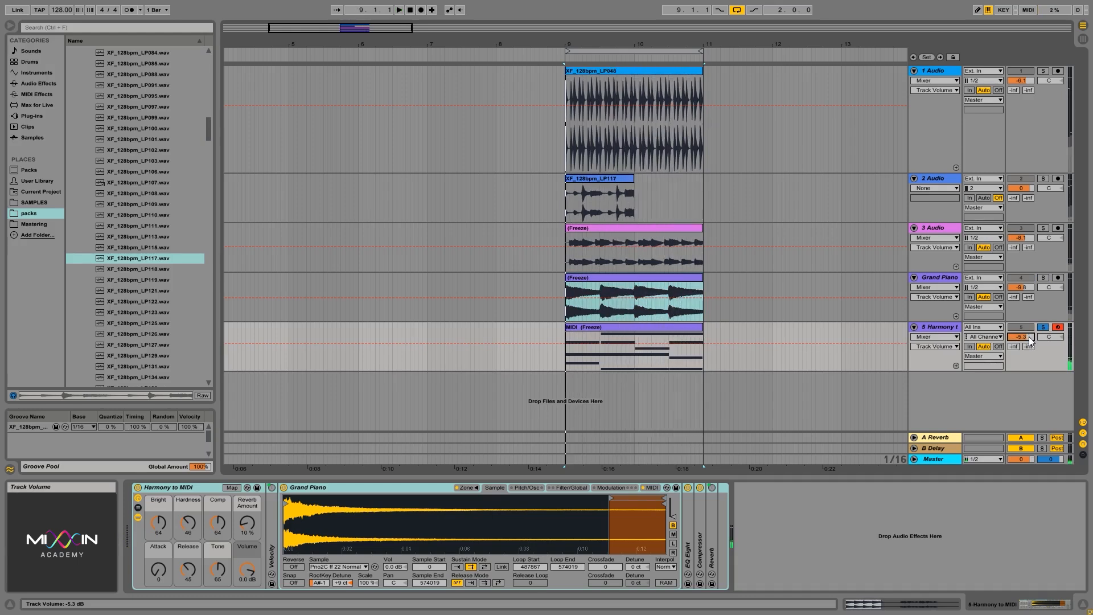
{"action": "left_click", "coordinate": [653, 329]}
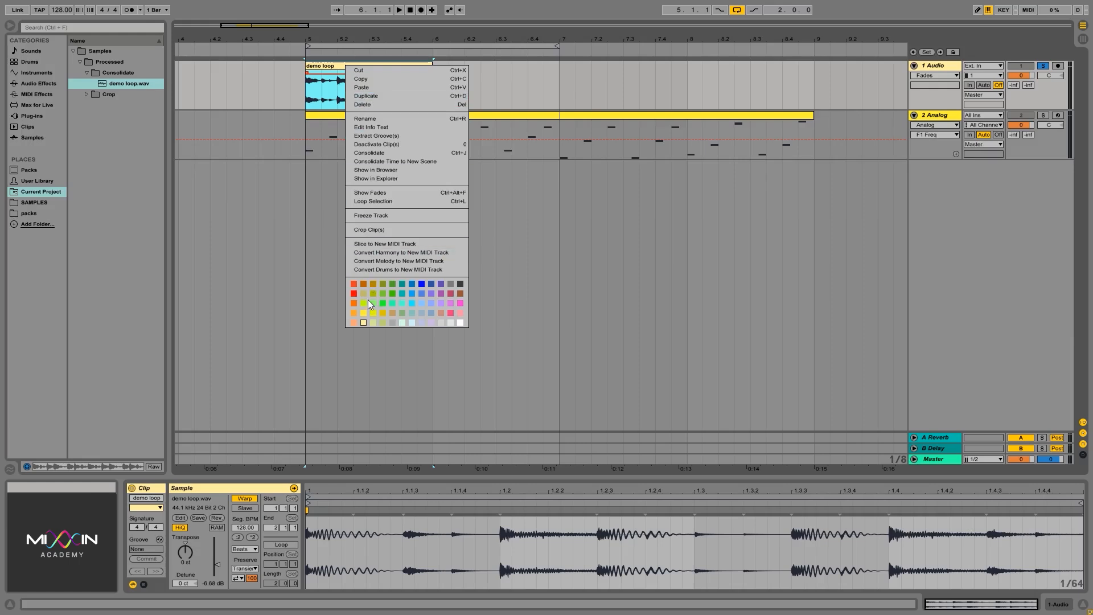
Step: Try out different colours on the demo loop clip: red, blue, light blue and finally light green
{"action": "left_click", "coordinate": [354, 293]}
{"action": "right_click", "coordinate": [346, 65]}
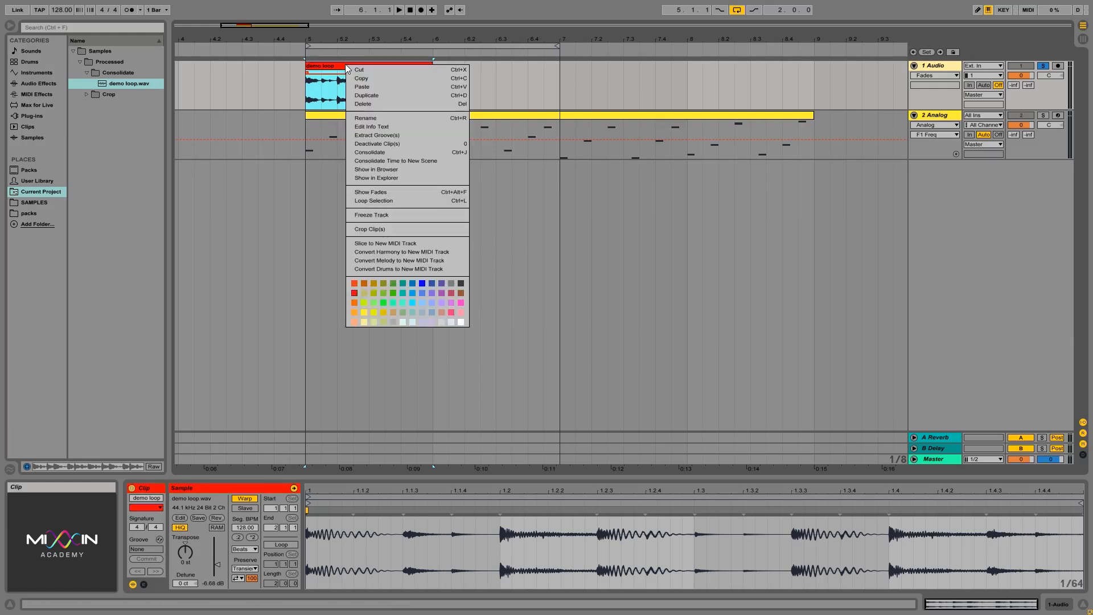
{"action": "left_click", "coordinate": [413, 293]}
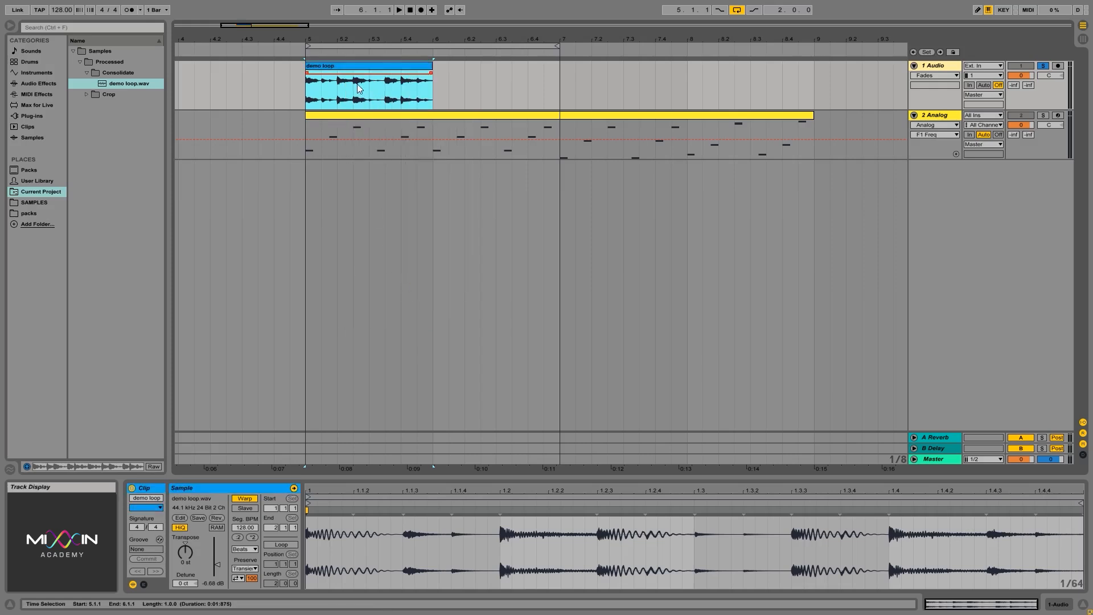
{"action": "right_click", "coordinate": [352, 67]}
{"action": "left_click", "coordinate": [427, 306]}
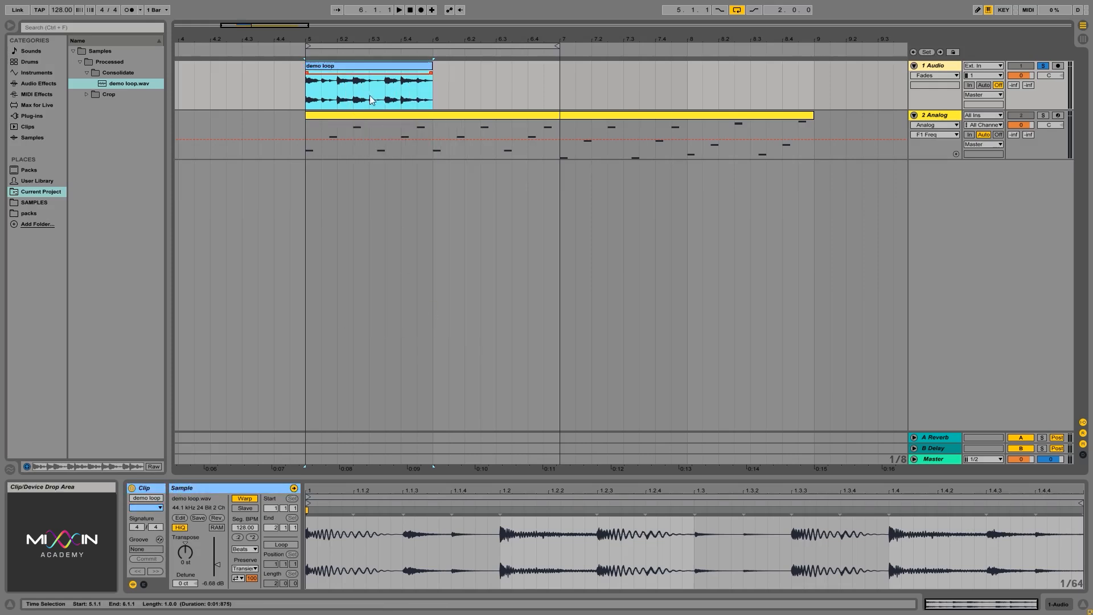
{"action": "right_click", "coordinate": [353, 68]}
{"action": "left_click", "coordinate": [381, 305]}
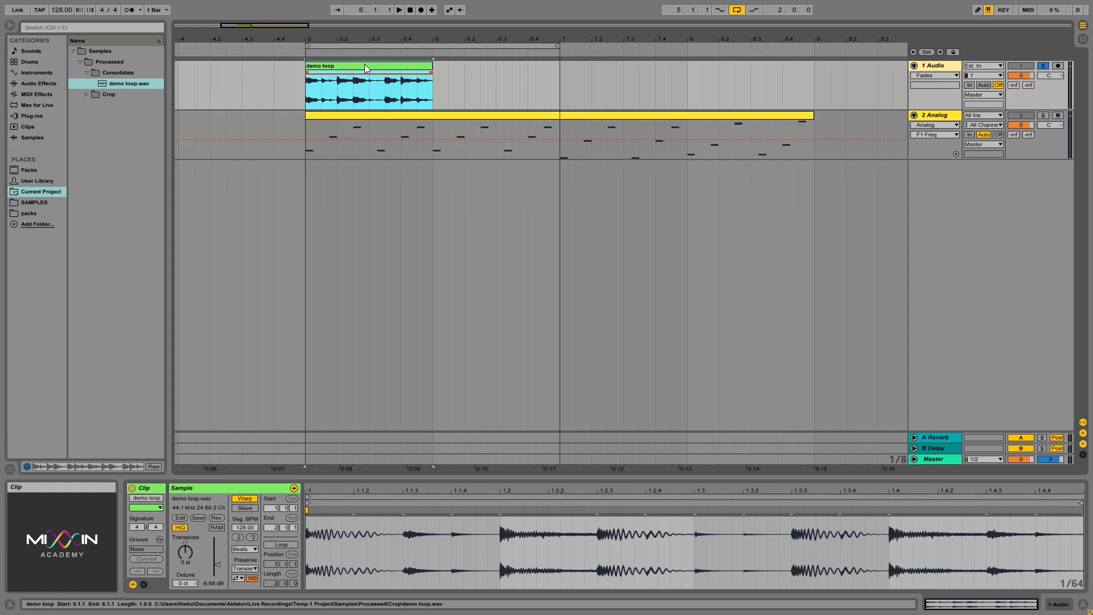
Step: Hide the Sample box in the clip's detail view and recolour the demo loop clip lime green and finally turquoise
{"action": "left_click", "coordinate": [434, 96]}
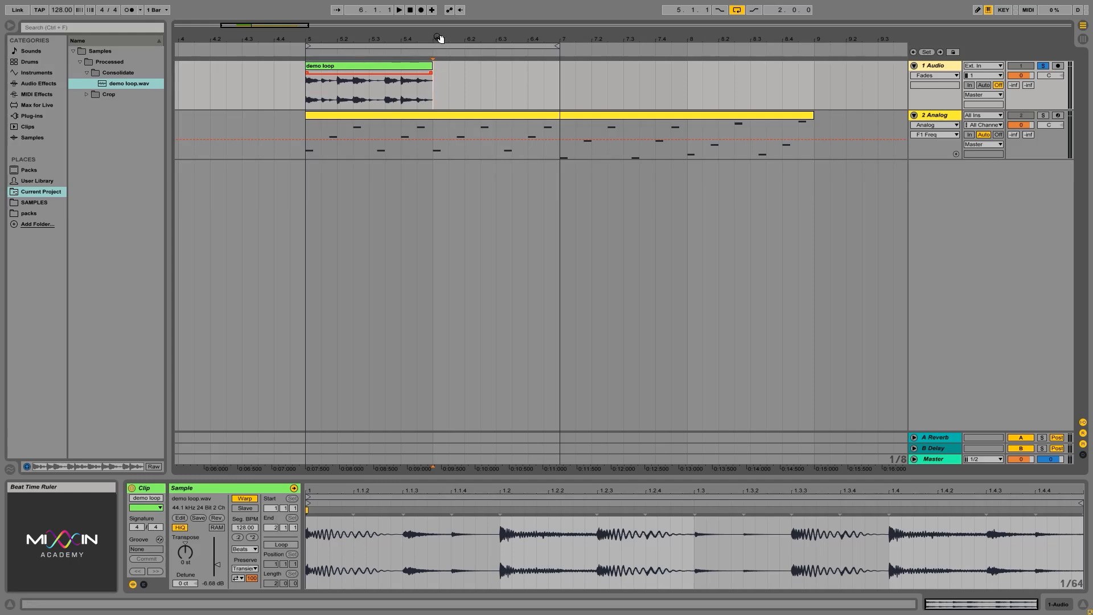
{"action": "left_click_drag", "start_coordinate": [434, 39], "coordinate": [442, 17]}
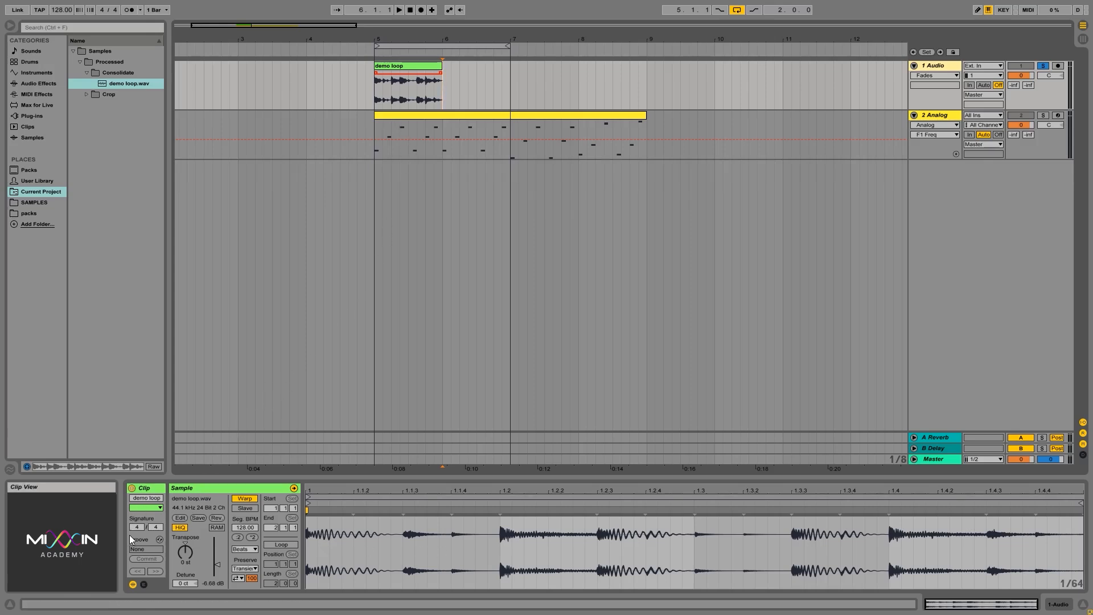
{"action": "left_click", "coordinate": [132, 585]}
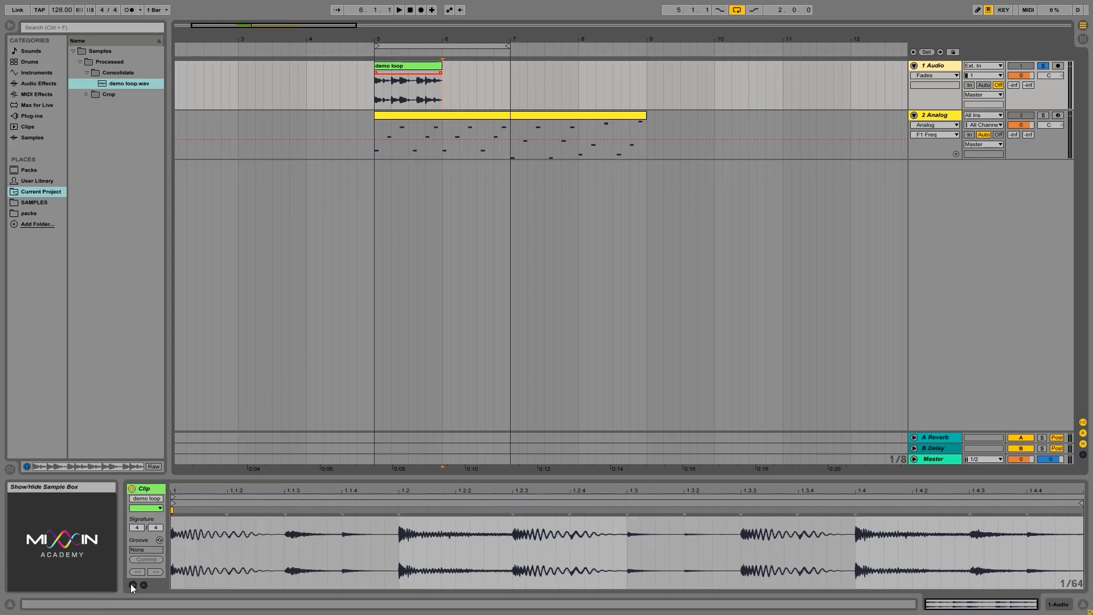
{"action": "left_click", "coordinate": [160, 512]}
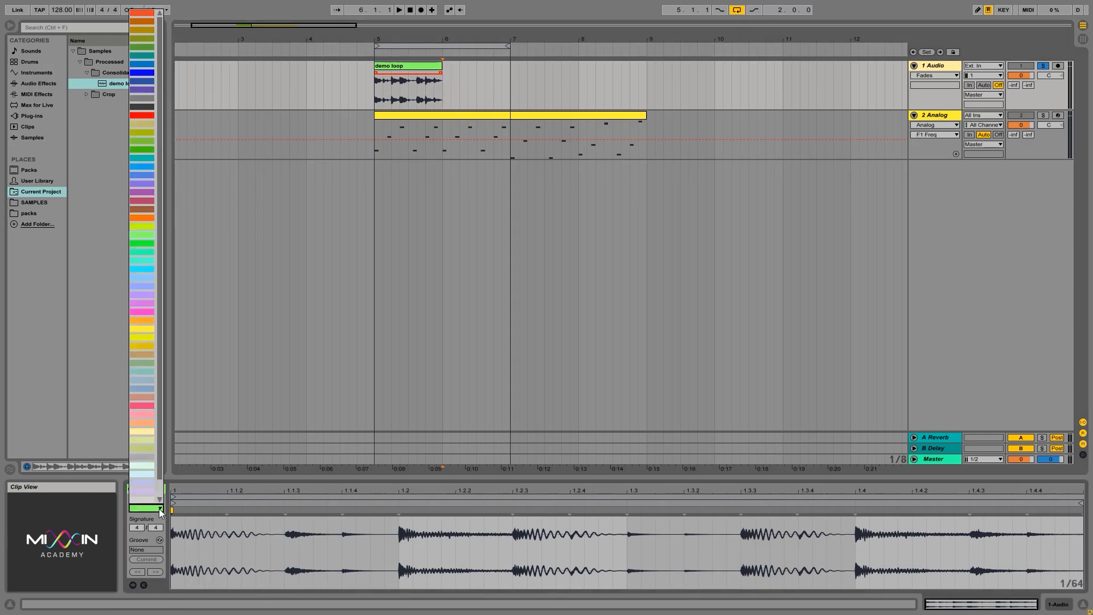
{"action": "left_click", "coordinate": [150, 230]}
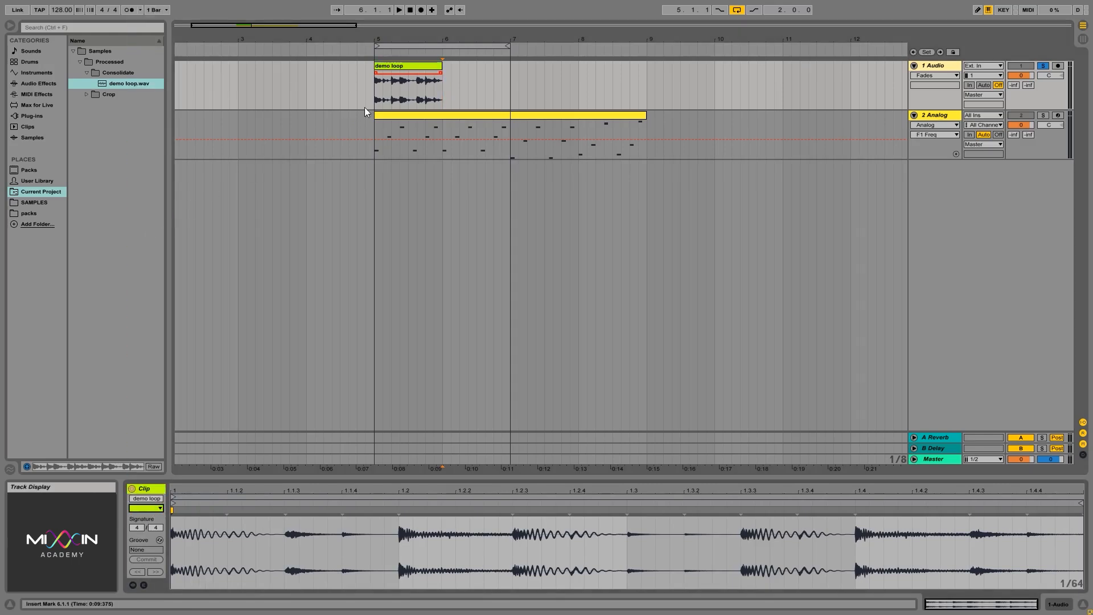
{"action": "right_click", "coordinate": [410, 65]}
{"action": "left_click", "coordinate": [457, 303]}
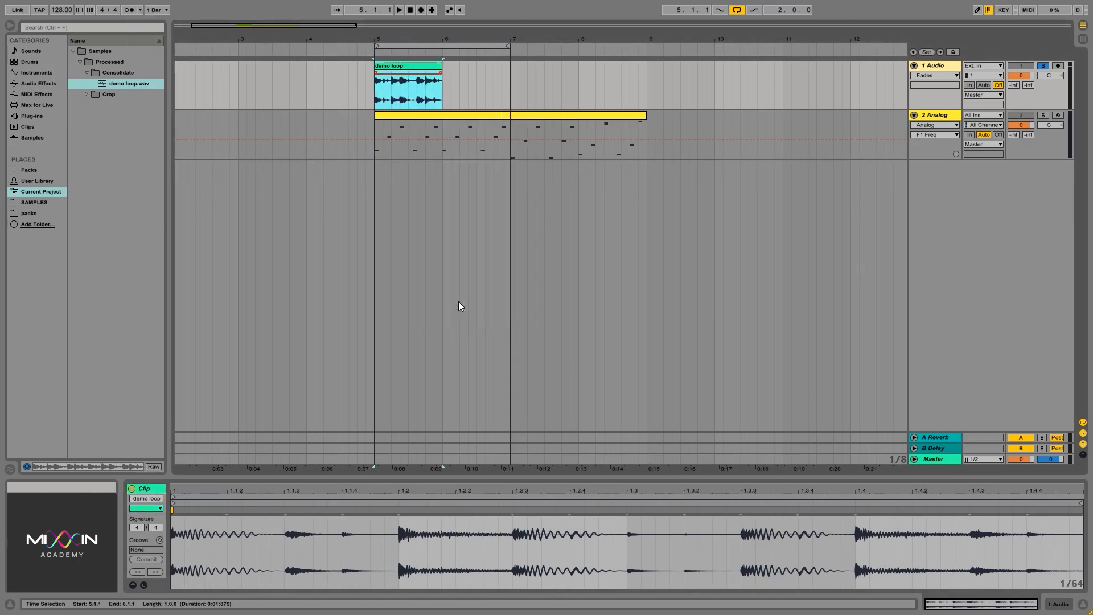
Step: Extract the groove from the demo loop clip and show the Groove Pool wide enough to display its Velocity column
{"action": "left_click", "coordinate": [150, 550]}
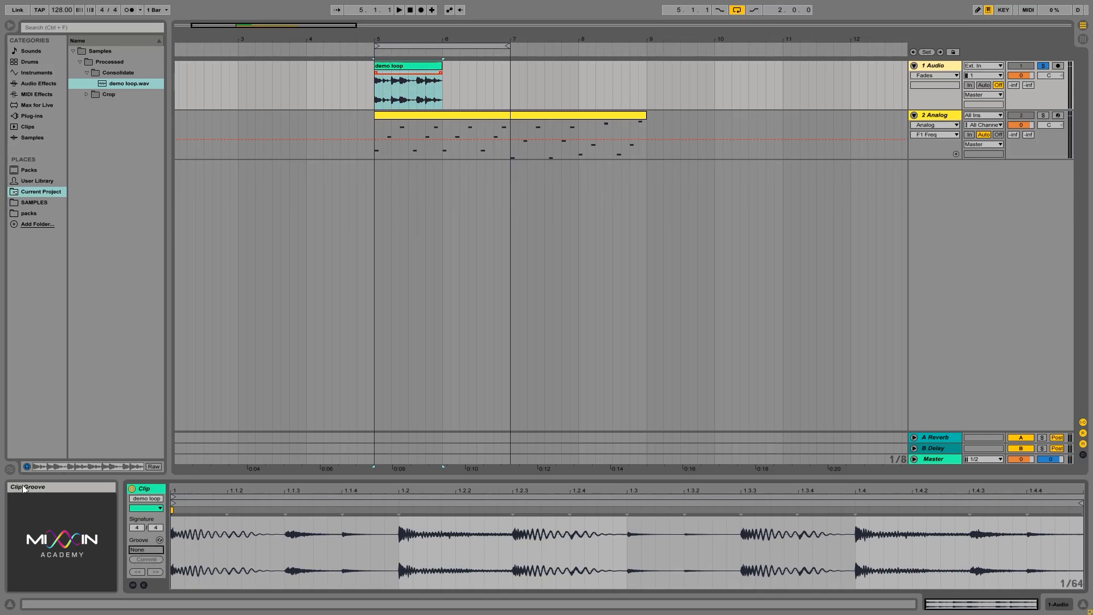
{"action": "right_click", "coordinate": [411, 67]}
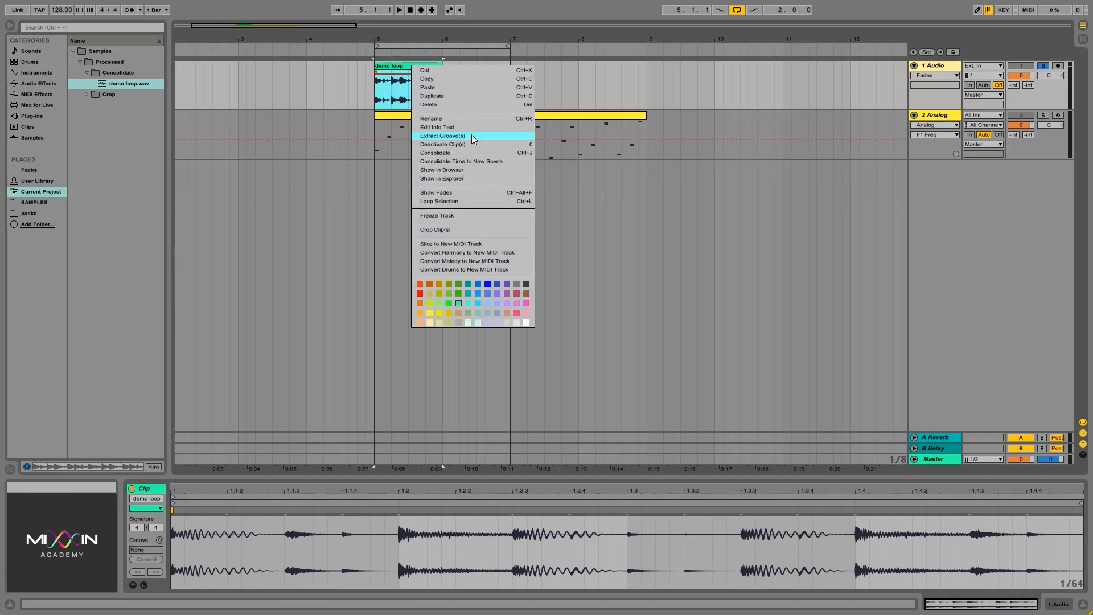
{"action": "left_click", "coordinate": [471, 135]}
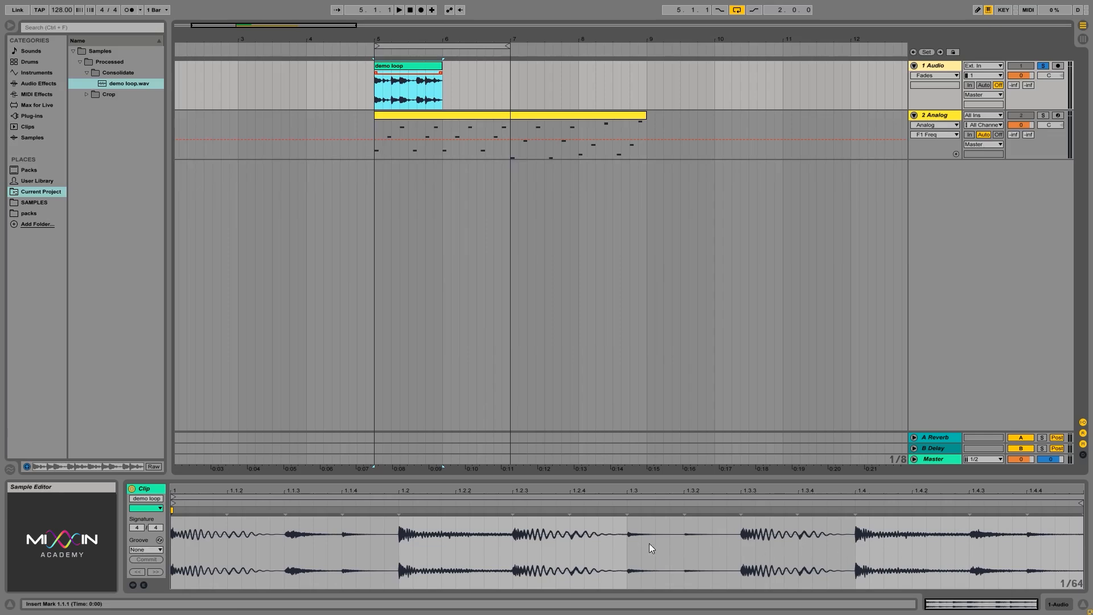
{"action": "left_click", "coordinate": [9, 471]}
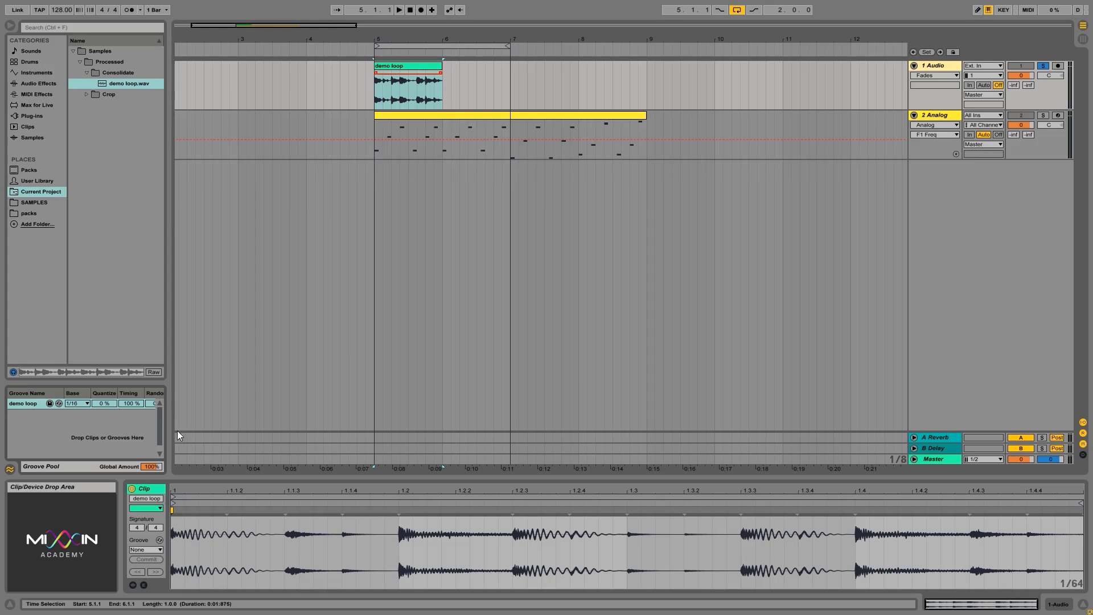
{"action": "left_click_drag", "start_coordinate": [170, 426], "coordinate": [204, 426]}
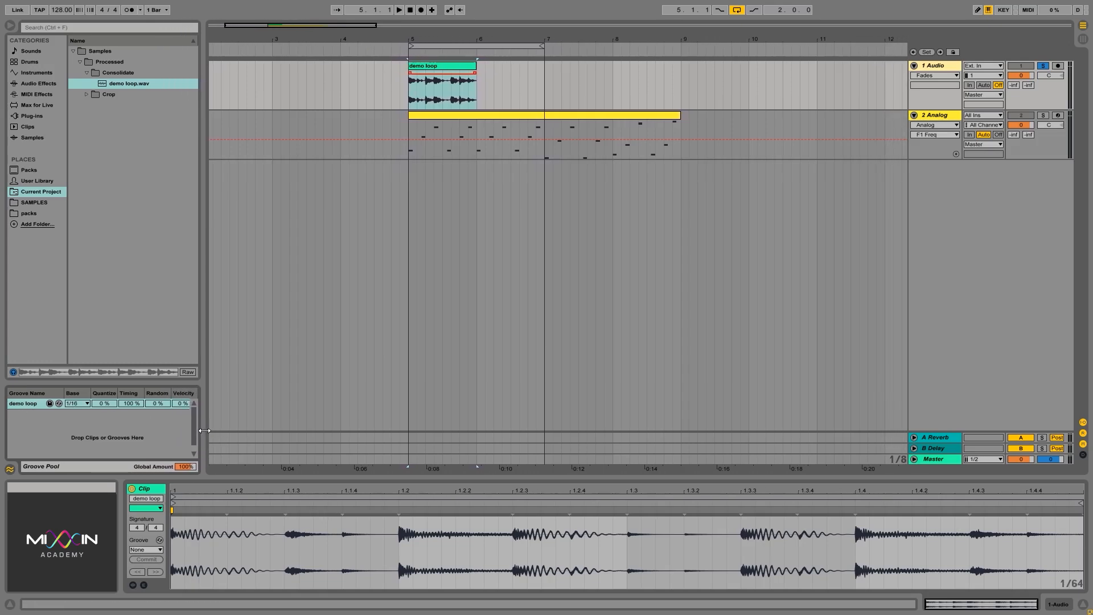
Step: Assign the demo loop groove to the clip and commit it, closing the Groove Pool
{"action": "left_click", "coordinate": [149, 549]}
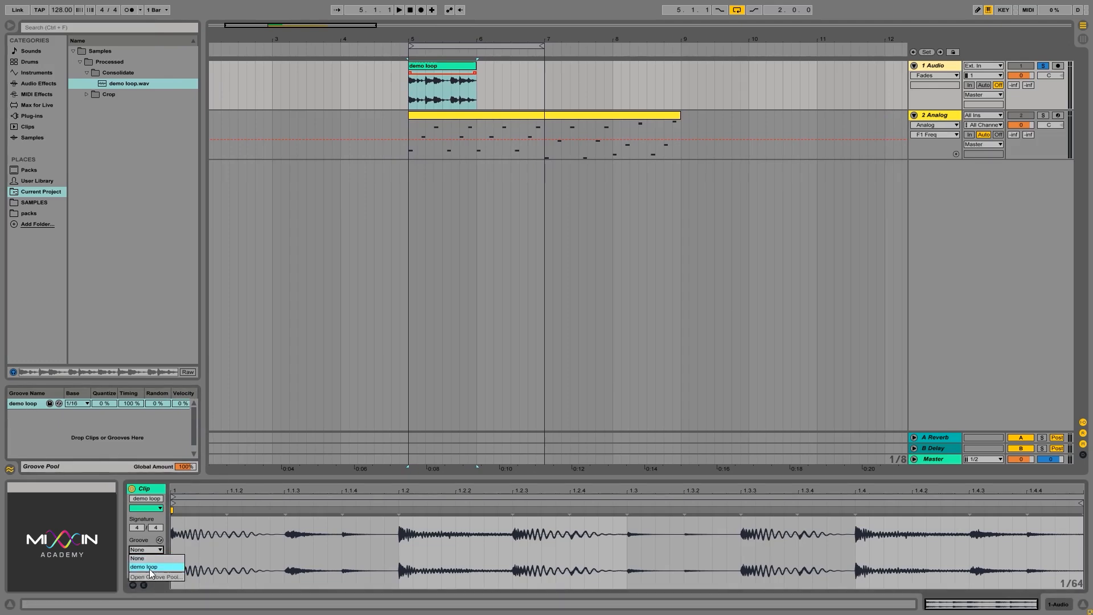
{"action": "left_click", "coordinate": [149, 567]}
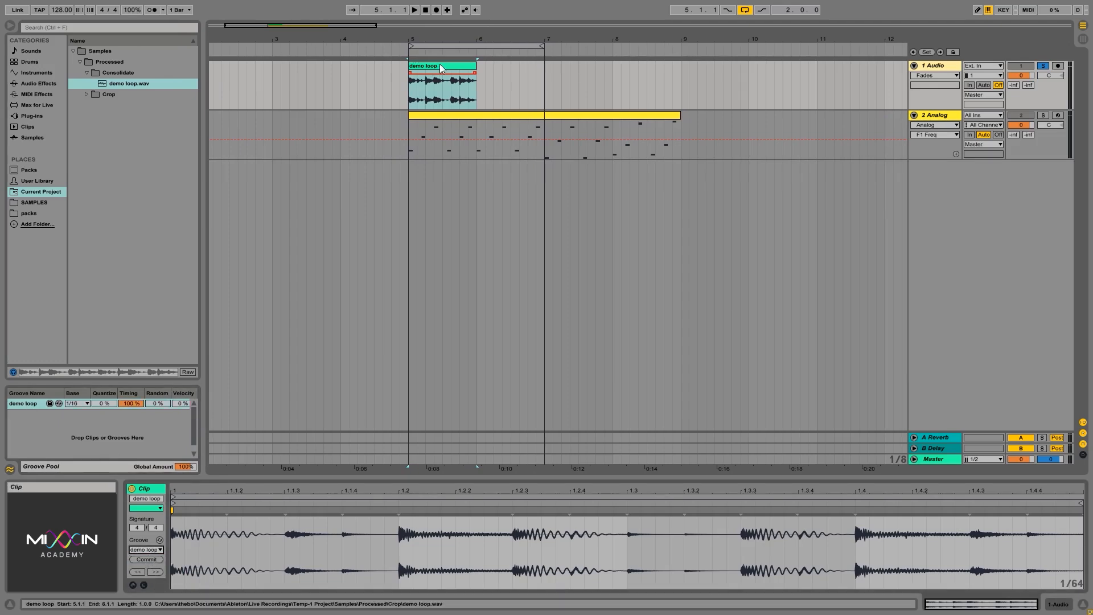
{"action": "left_click", "coordinate": [147, 559]}
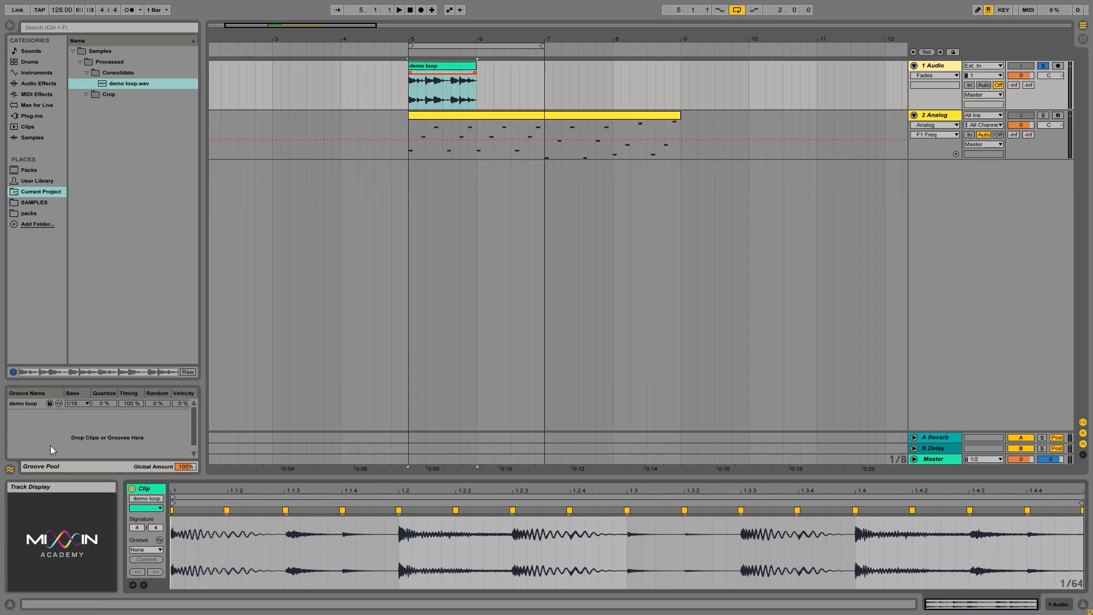
{"action": "left_click", "coordinate": [9, 470]}
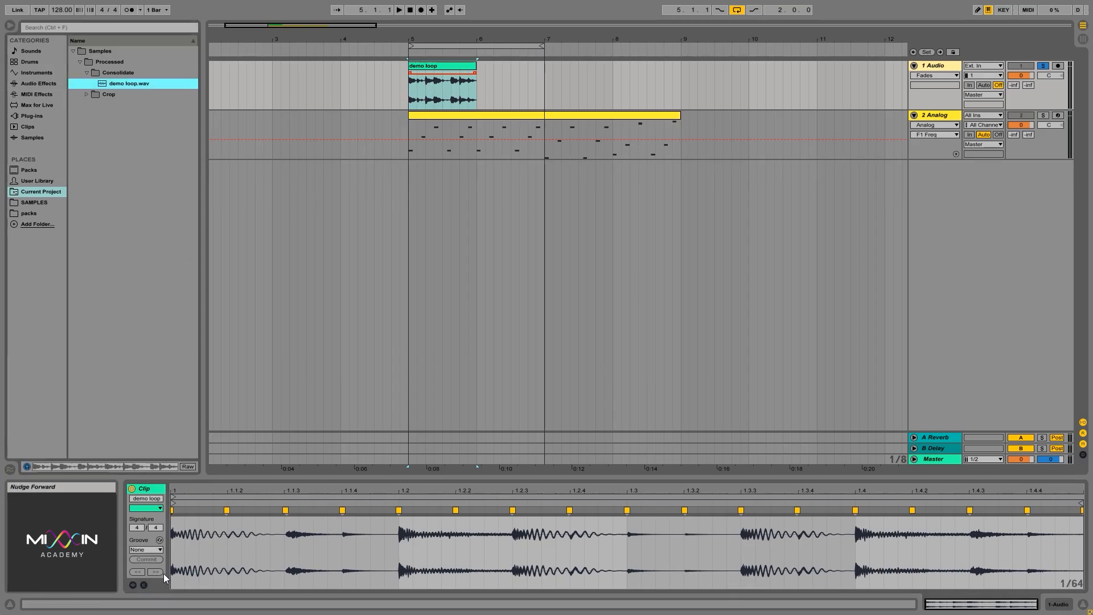
Step: Show the Sample box again and try to open the demo loop sample in an external editor
{"action": "left_click", "coordinate": [133, 584]}
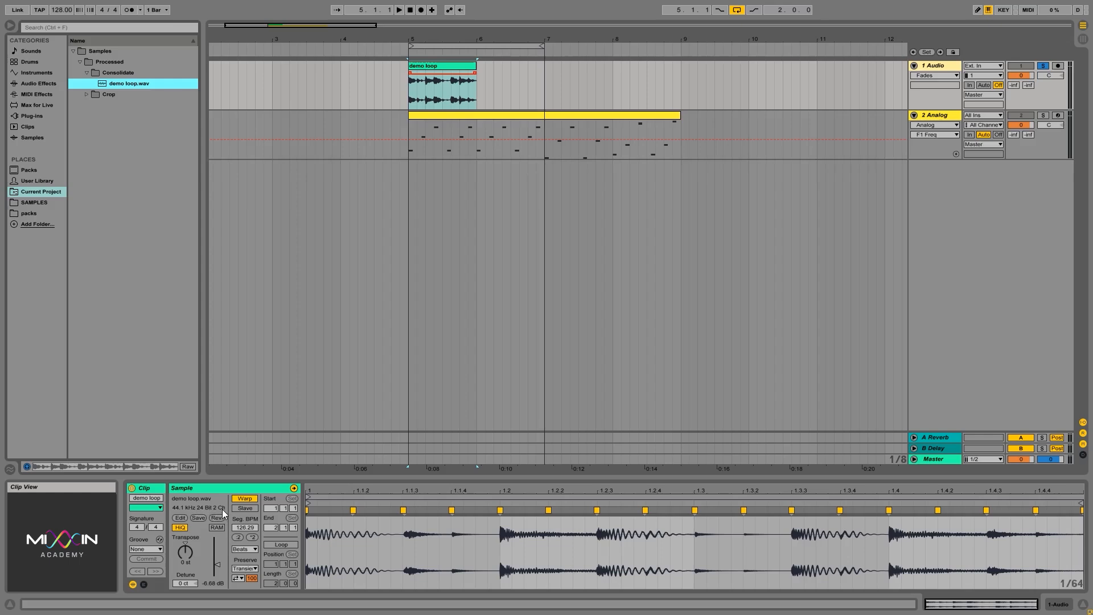
{"action": "left_click", "coordinate": [180, 518]}
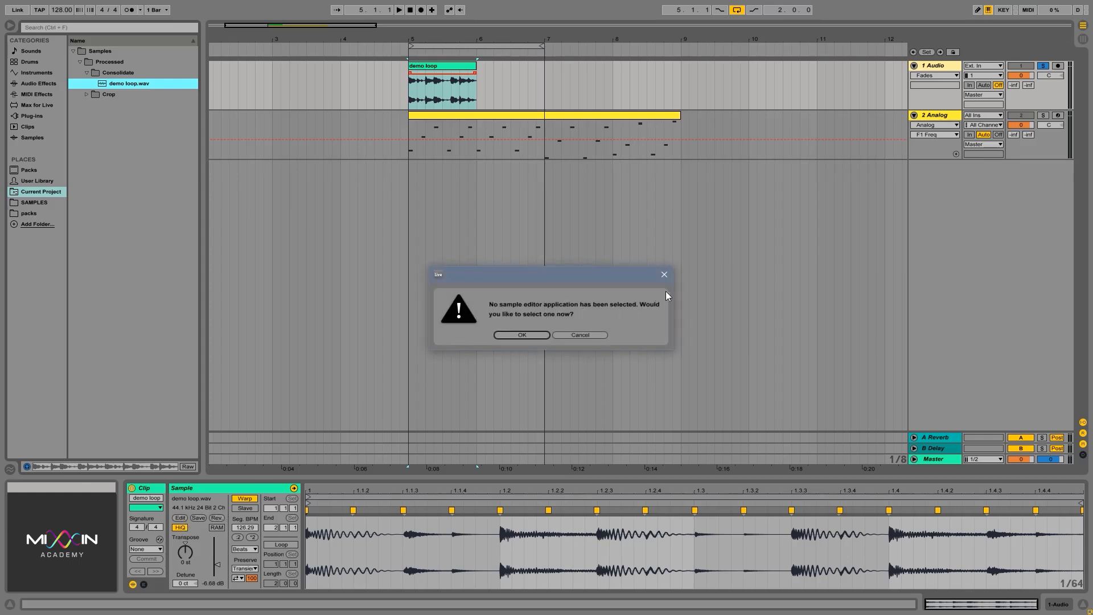
{"action": "left_click", "coordinate": [583, 336]}
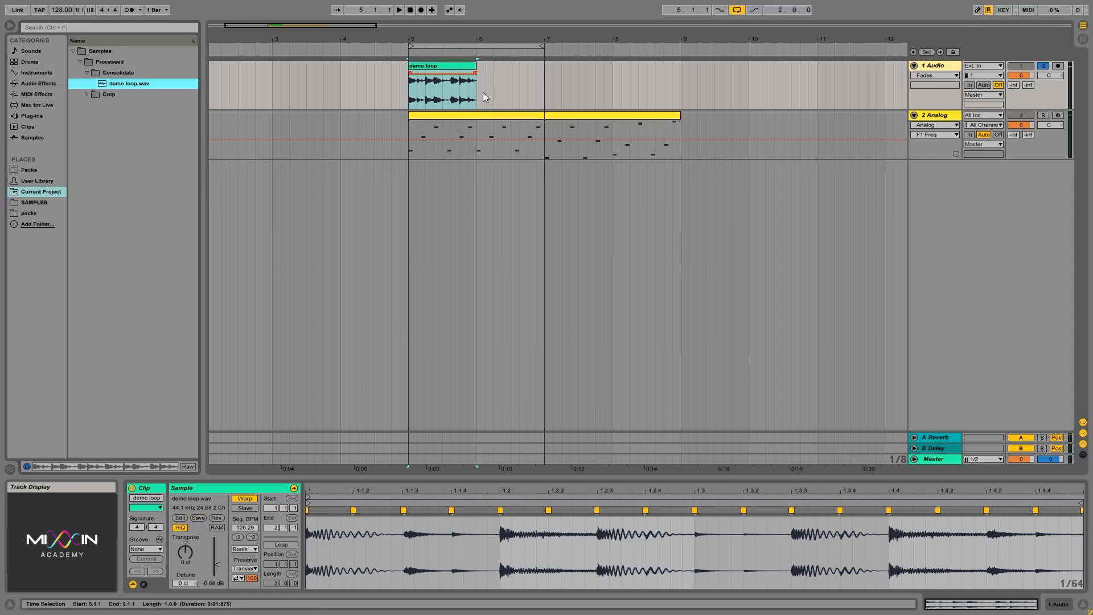
Step: Reverse the demo loop sample and play the reversed clip from bar 5
{"action": "left_click", "coordinate": [499, 511]}
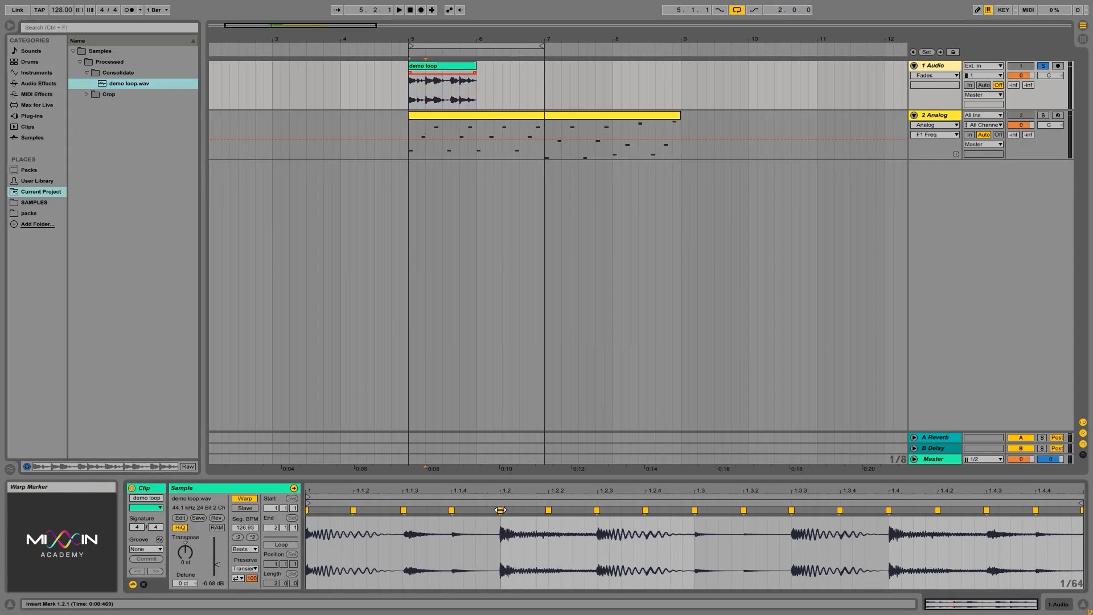
{"action": "left_click", "coordinate": [217, 518]}
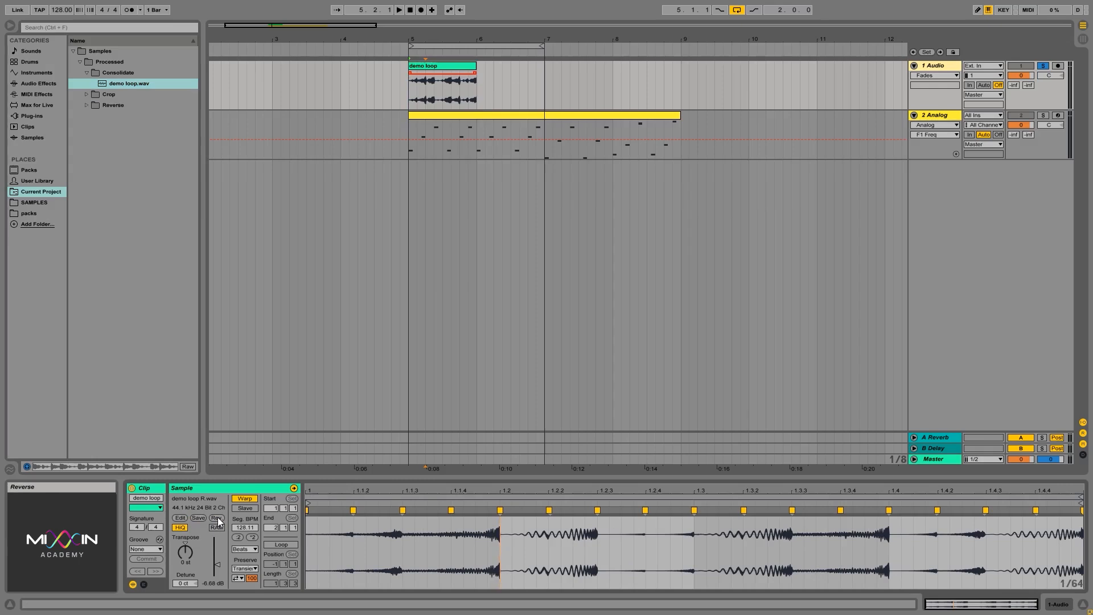
{"action": "left_click", "coordinate": [407, 88]}
{"action": "key", "text": "space"}
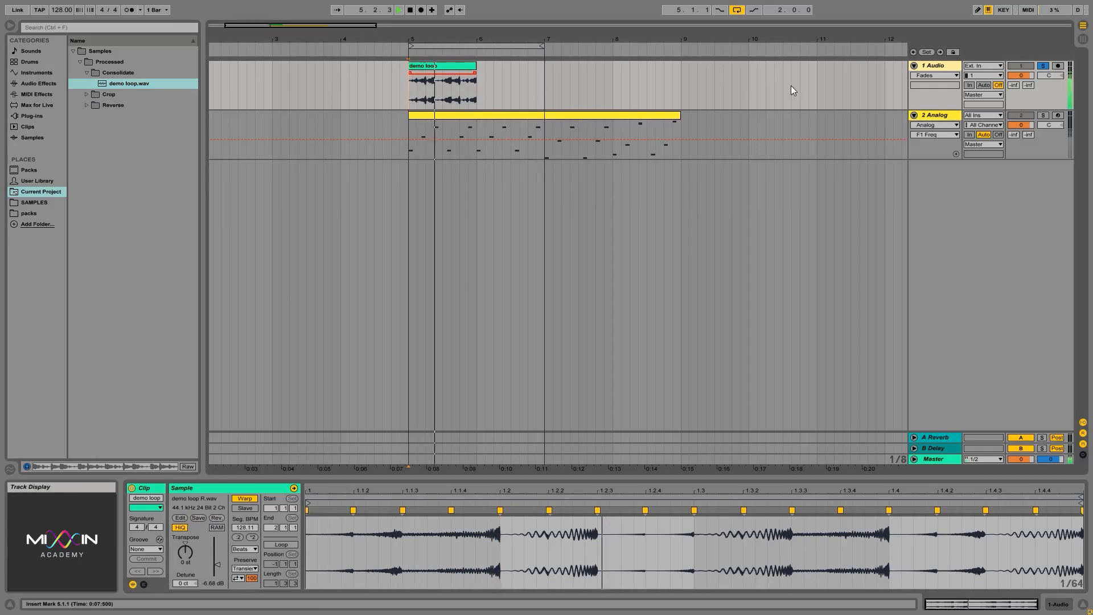
{"action": "key", "text": "space"}
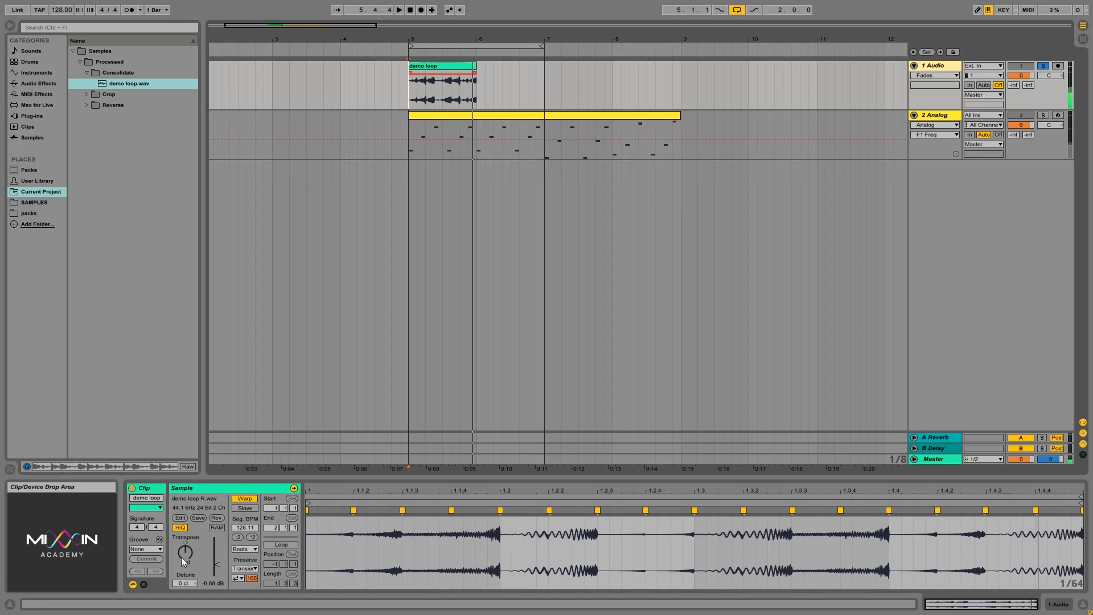
Step: Reverse the demo loop sample back to its original direction and play it
{"action": "left_click", "coordinate": [216, 518]}
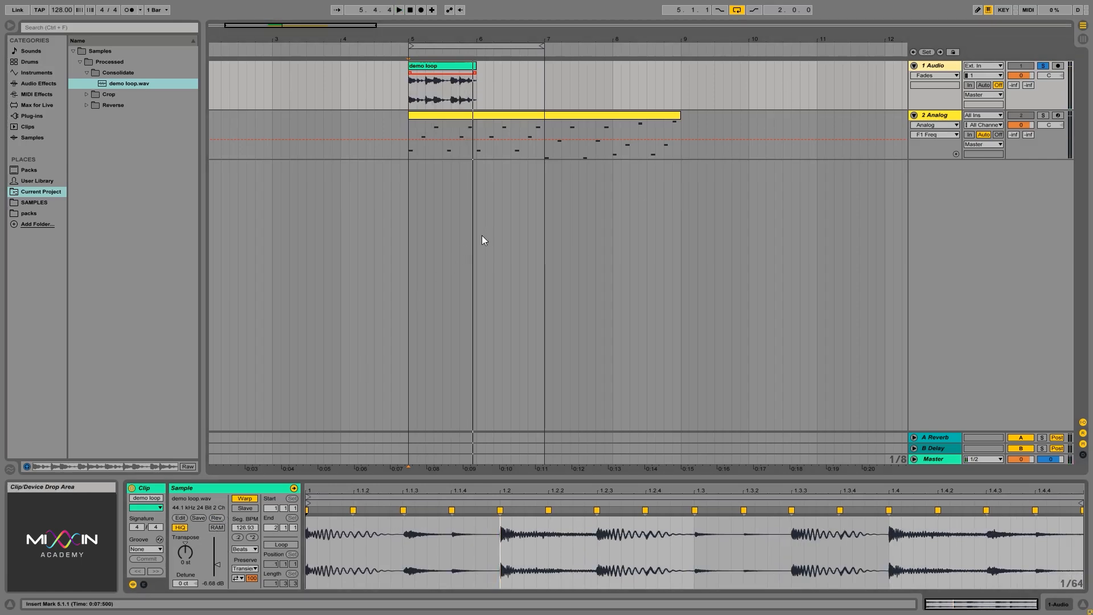
{"action": "key", "text": "space"}
{"action": "key", "text": "space"}
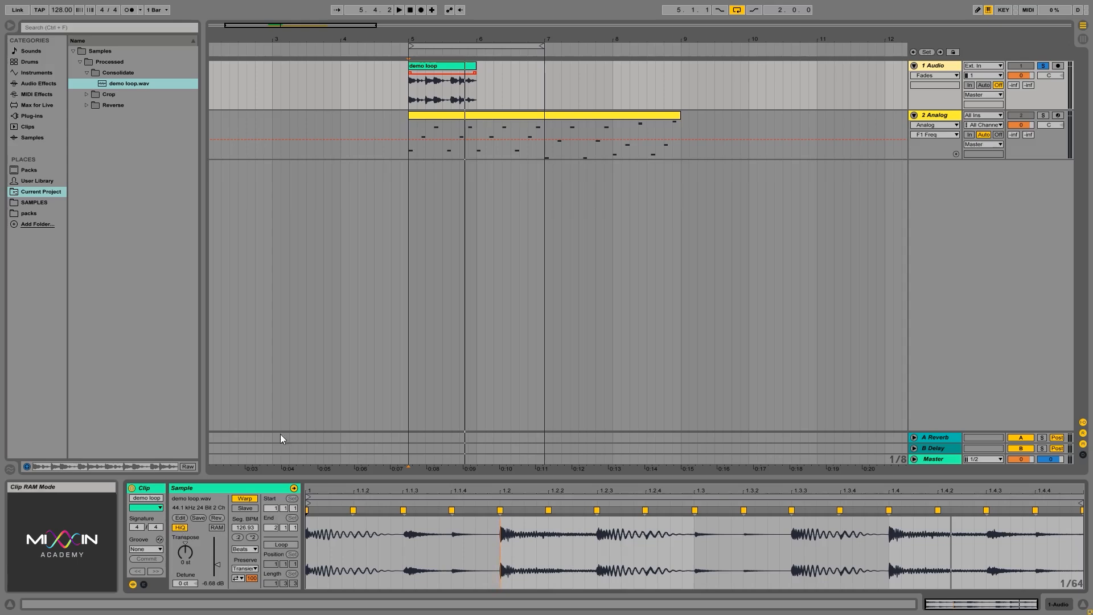
Step: Raise the demo loop clip's gain to -1.86 dB while listening to the loop
{"action": "left_click", "coordinate": [432, 68]}
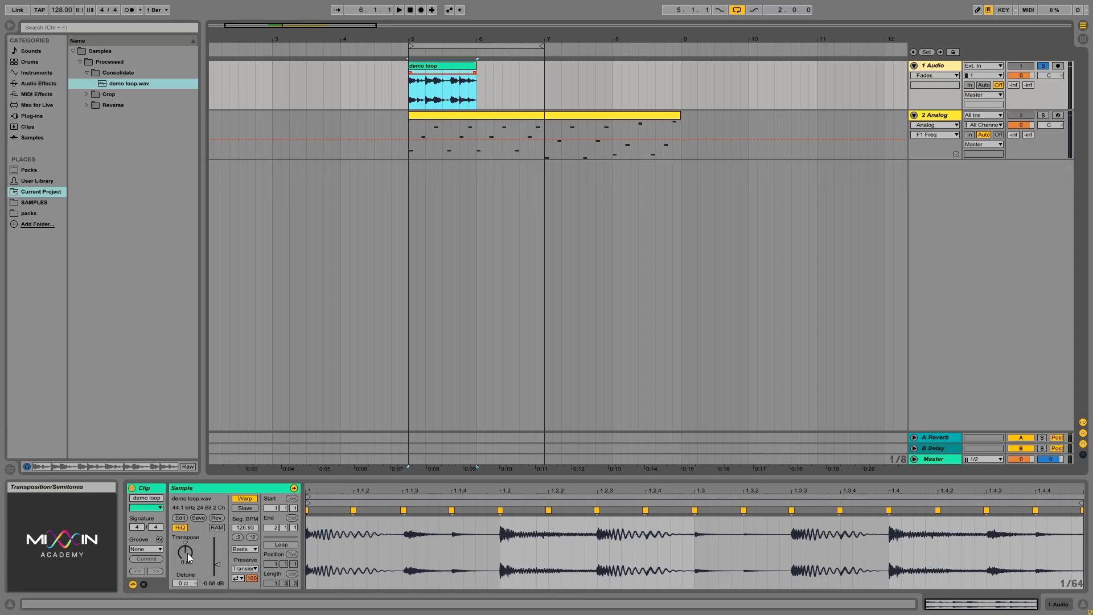
{"action": "left_click", "coordinate": [218, 569]}
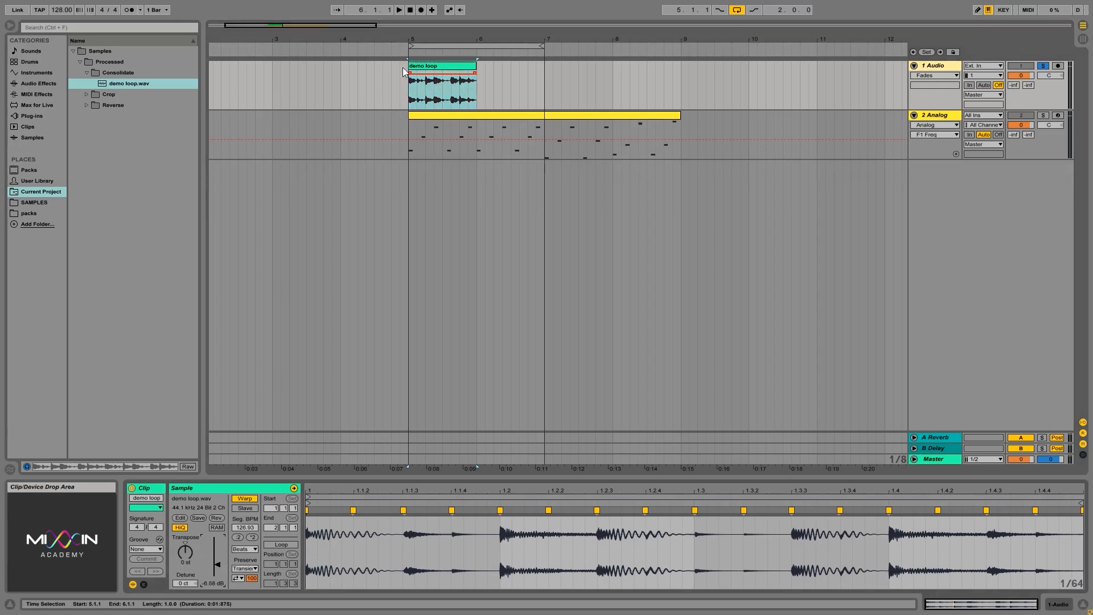
{"action": "left_click", "coordinate": [435, 67]}
{"action": "left_click_drag", "start_coordinate": [217, 569], "coordinate": [218, 560]}
{"action": "key", "text": "space"}
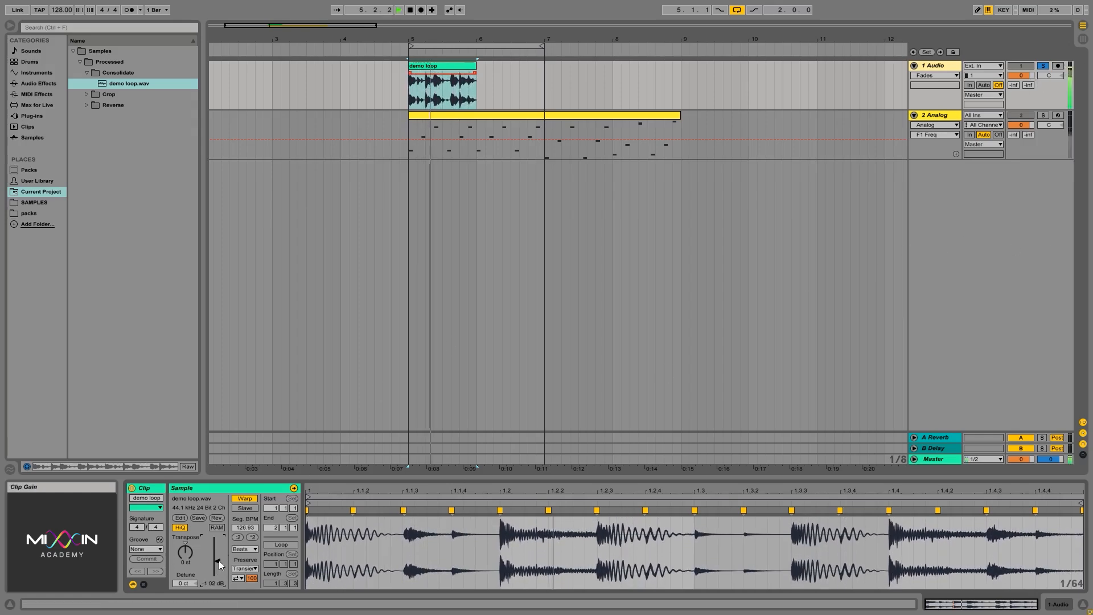
{"action": "left_click_drag", "start_coordinate": [219, 561], "coordinate": [217, 560]}
{"action": "key", "text": "space"}
Step: Try transposing the demo loop clip to -12 st during playback, and return the transposition to 0 st
{"action": "key", "text": "space"}
{"action": "key", "text": "space"}
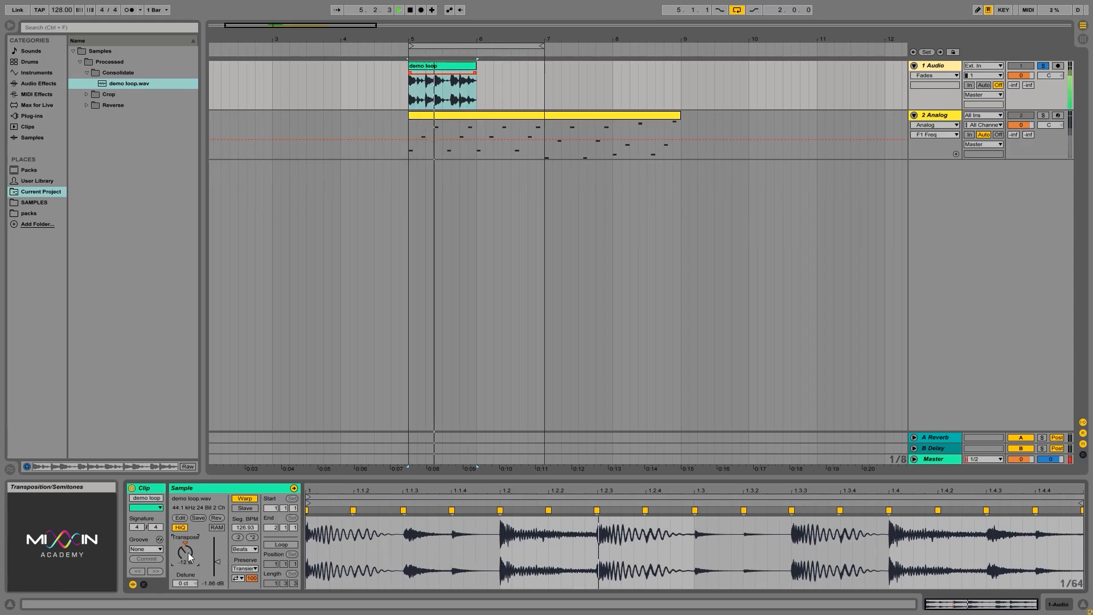
{"action": "mouse_move", "coordinate": [188, 552]}
{"action": "left_mouse_down"}
{"action": "mouse_move", "coordinate": [185, 531]}
{"action": "mouse_move", "coordinate": [184, 558]}
{"action": "left_mouse_up"}
{"action": "key", "text": "space"}
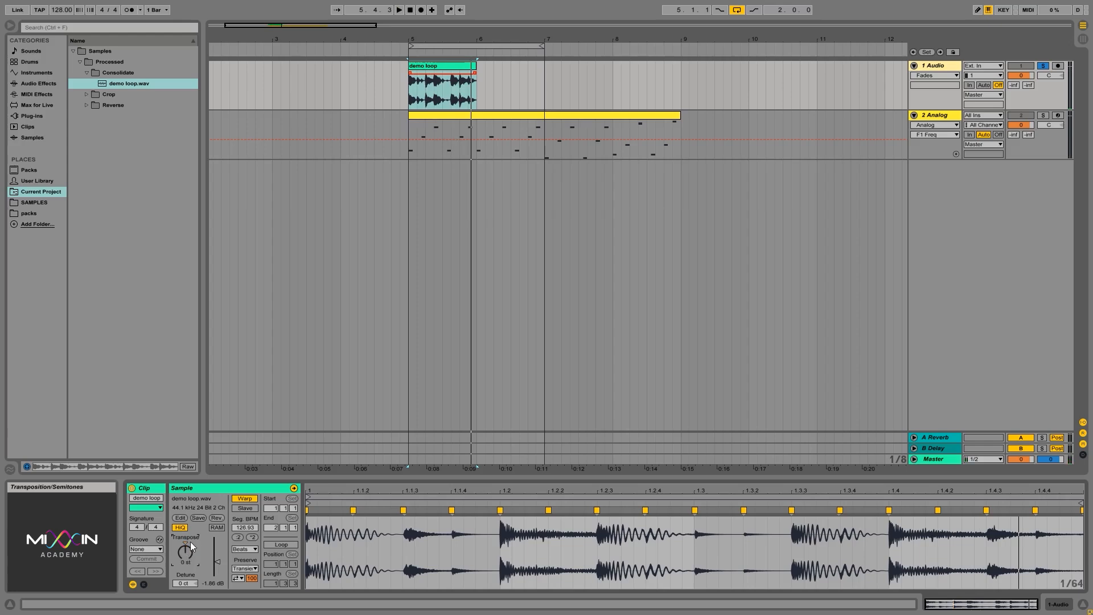
Step: Turn off warping for the demo loop clip and select the clip in the arrangement
{"action": "left_click", "coordinate": [245, 499]}
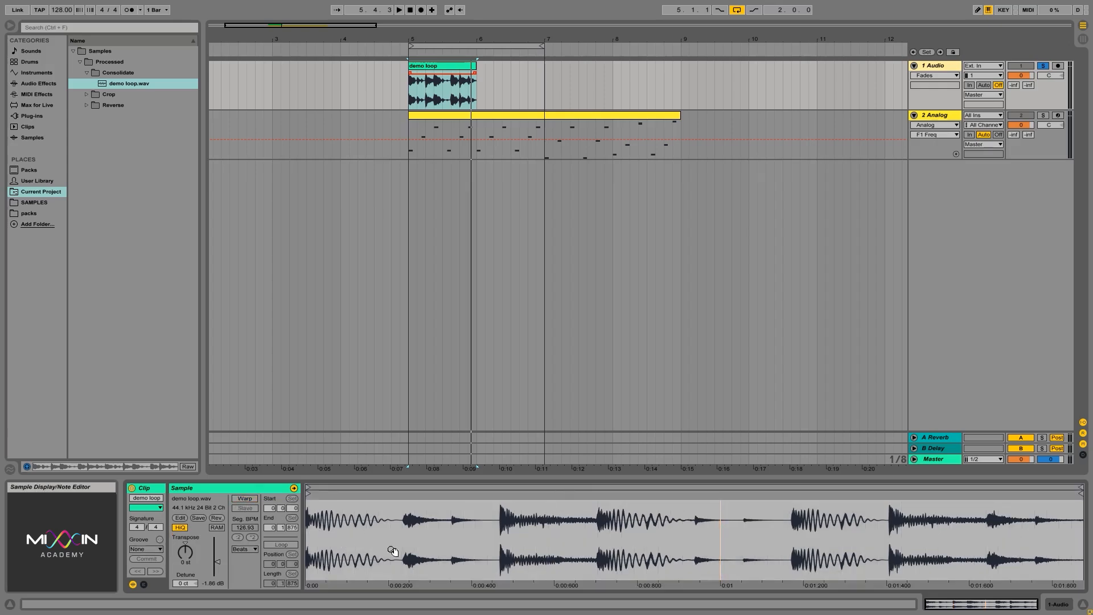
{"action": "left_click", "coordinate": [442, 68]}
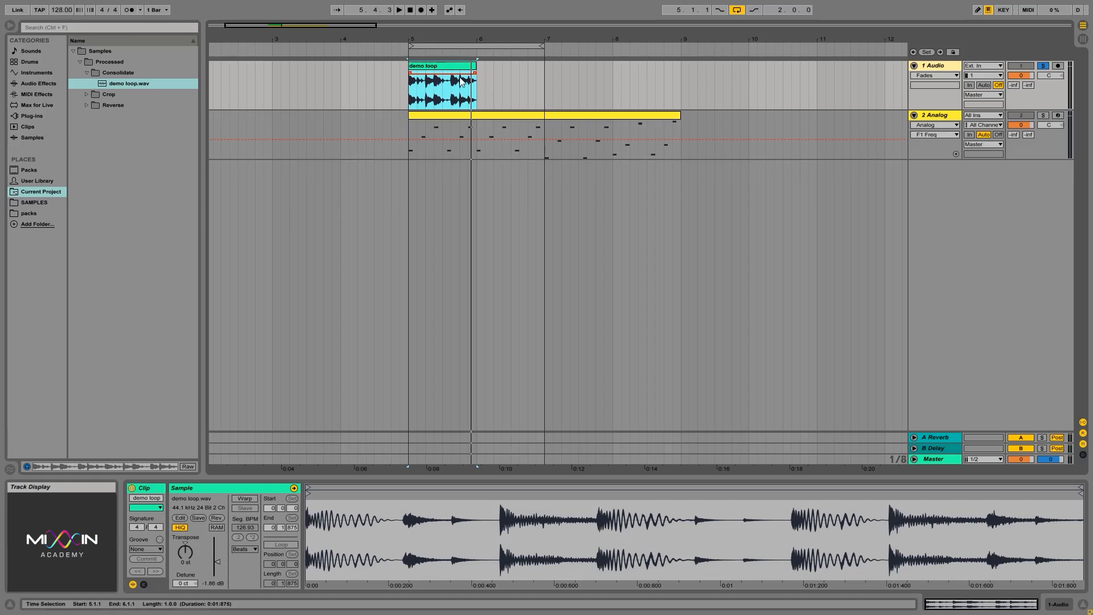
Step: Raise the project tempo to 145 BPM to test the unwarped demo loop clip against the bar grid
{"action": "mouse_move", "coordinate": [418, 40]}
{"action": "left_mouse_down"}
{"action": "mouse_move", "coordinate": [417, 87]}
{"action": "mouse_move", "coordinate": [423, 40]}
{"action": "left_mouse_up"}
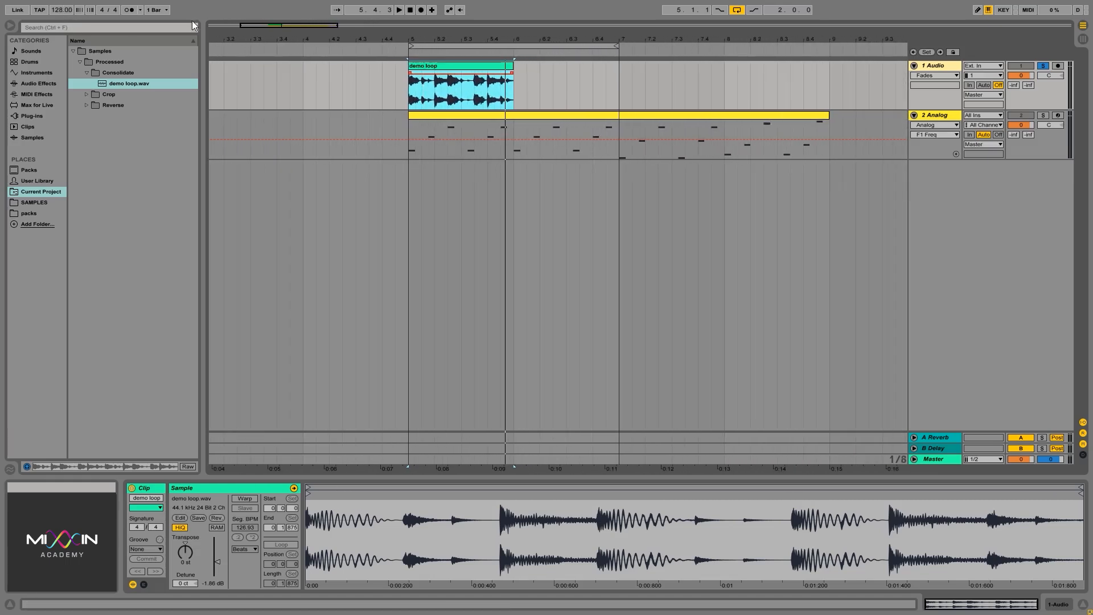
{"action": "left_click", "coordinate": [63, 11]}
{"action": "key", "text": "Up"}
{"action": "key", "text": "Up"}
{"action": "key", "text": "Up"}
{"action": "key", "text": "Up"}
{"action": "key", "text": "Up"}
{"action": "key", "text": "Up"}
{"action": "key", "text": "Up"}
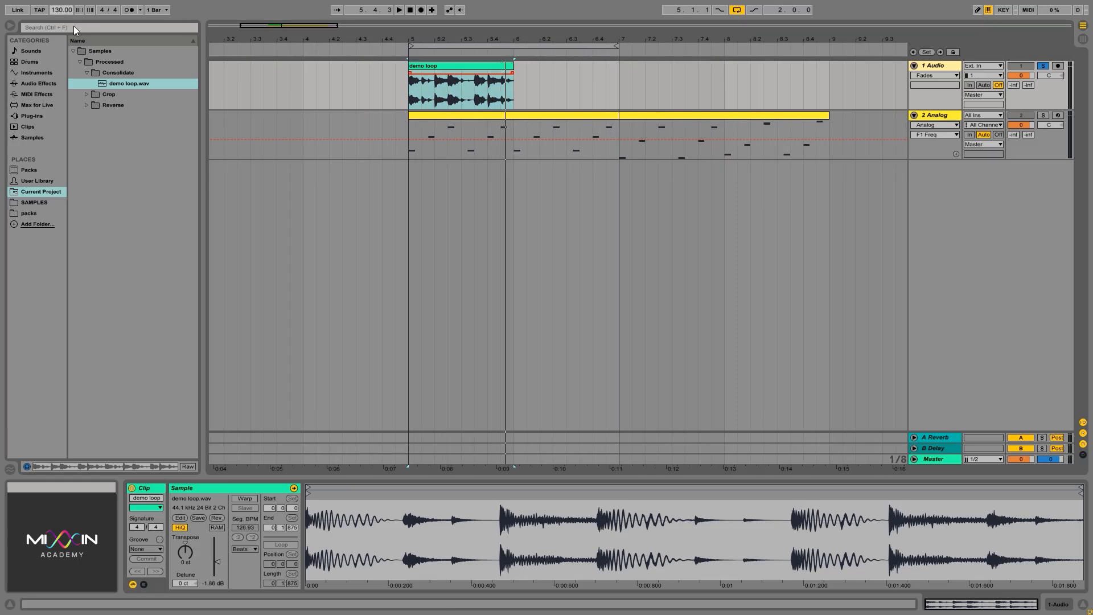
{"action": "key", "text": "Up"}
{"action": "key", "text": "Up"}
{"action": "key", "text": "Up"}
{"action": "key", "text": "Up"}
{"action": "key", "text": "Up"}
{"action": "key", "text": "Up"}
{"action": "key", "text": "Up"}
{"action": "key", "text": "Up"}
{"action": "key", "text": "Up"}
{"action": "key", "text": "Up"}
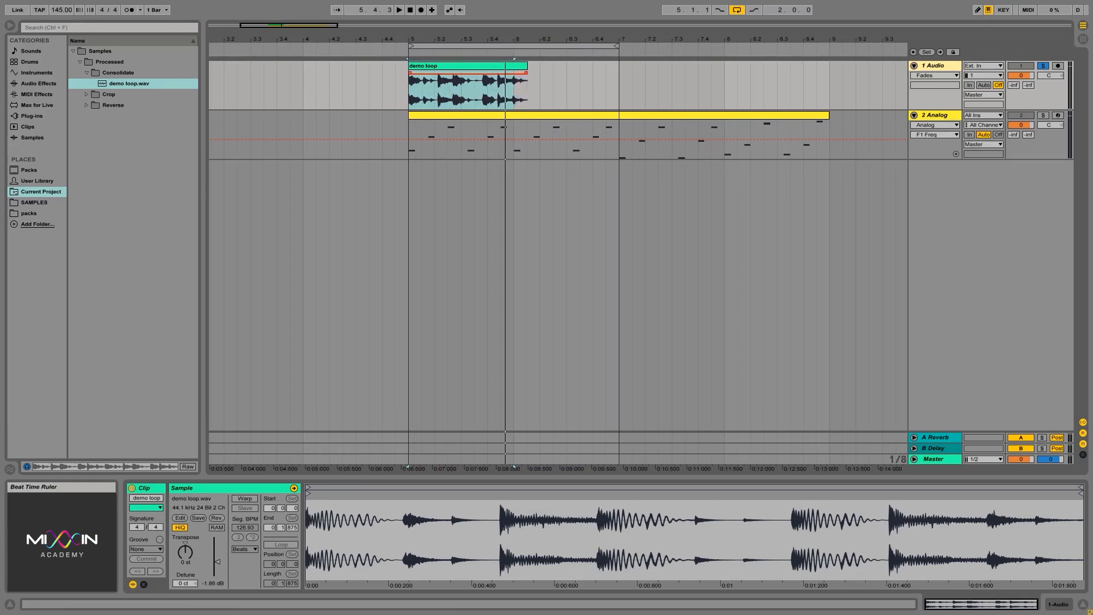
Step: Mark bars 5 to 7 on the audio track, place the insert marker at 5.1.1, and set the tempo back to 128 BPM
{"action": "left_click_drag", "start_coordinate": [518, 33], "coordinate": [520, 40]}
{"action": "left_click_drag", "start_coordinate": [291, 101], "coordinate": [736, 97]}
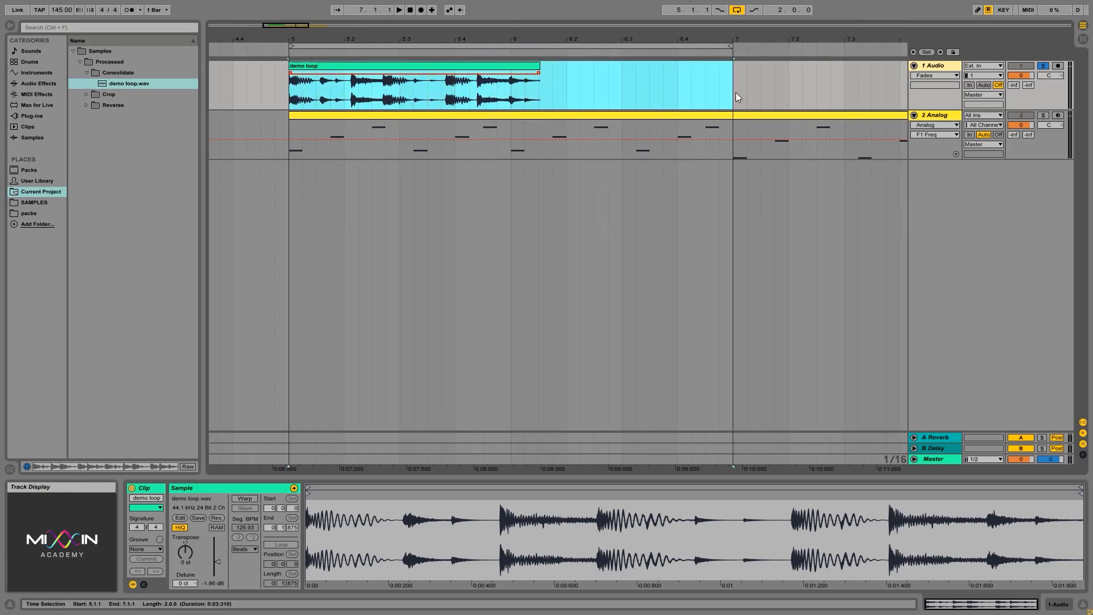
{"action": "left_click", "coordinate": [285, 103]}
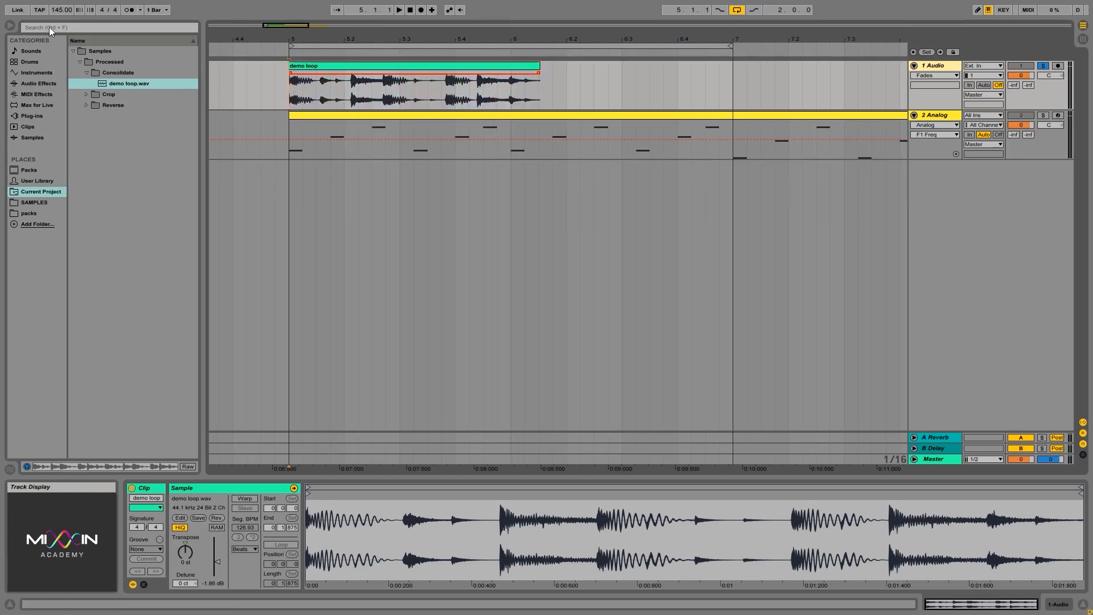
{"action": "left_click_drag", "start_coordinate": [61, 10], "coordinate": [60, 19]}
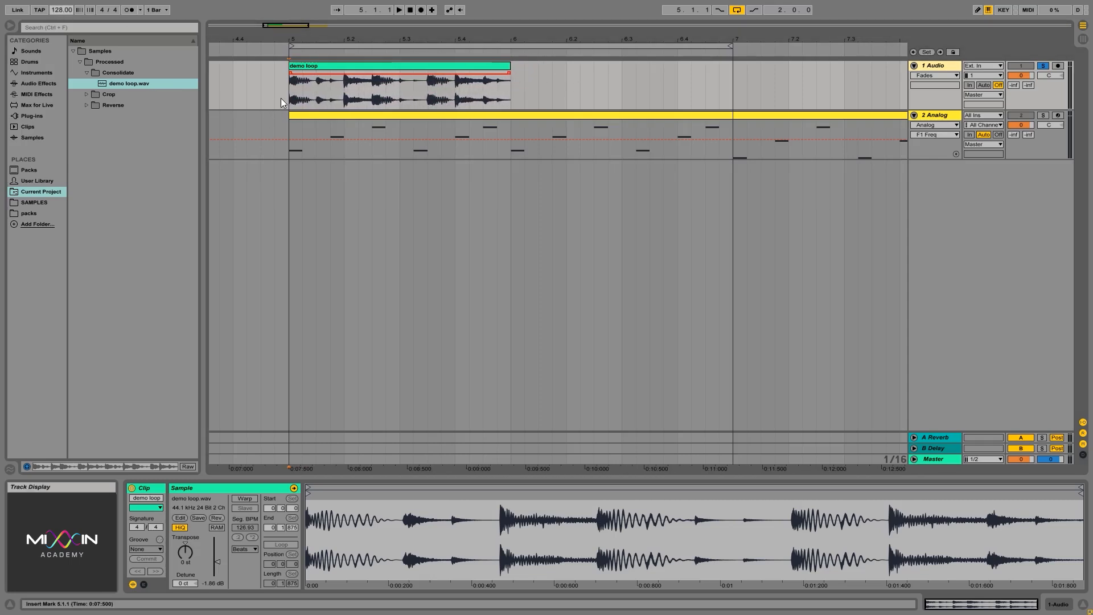
Step: Select the demo loop's one-bar range and turn warping back on, keeping the clip's current timing
{"action": "left_click_drag", "start_coordinate": [284, 98], "coordinate": [513, 92]}
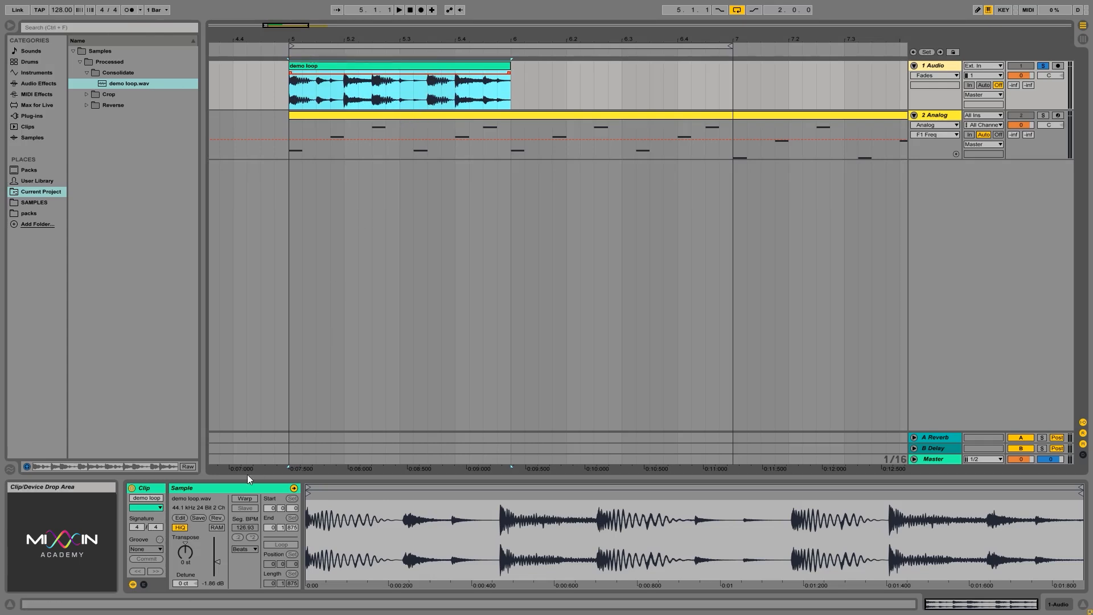
{"action": "left_click", "coordinate": [245, 498]}
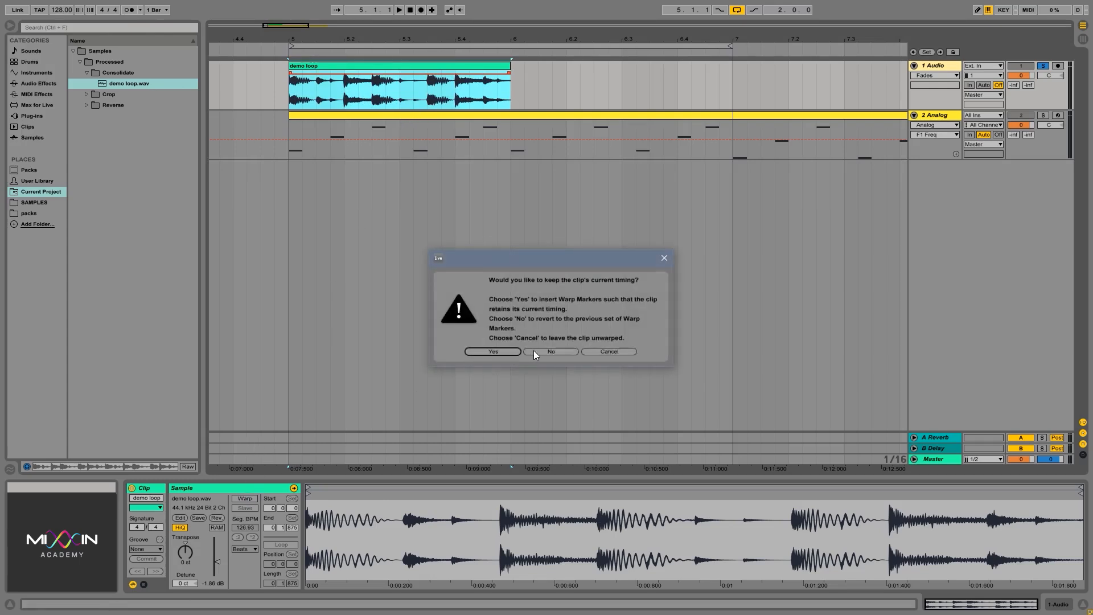
{"action": "key", "text": "Return"}
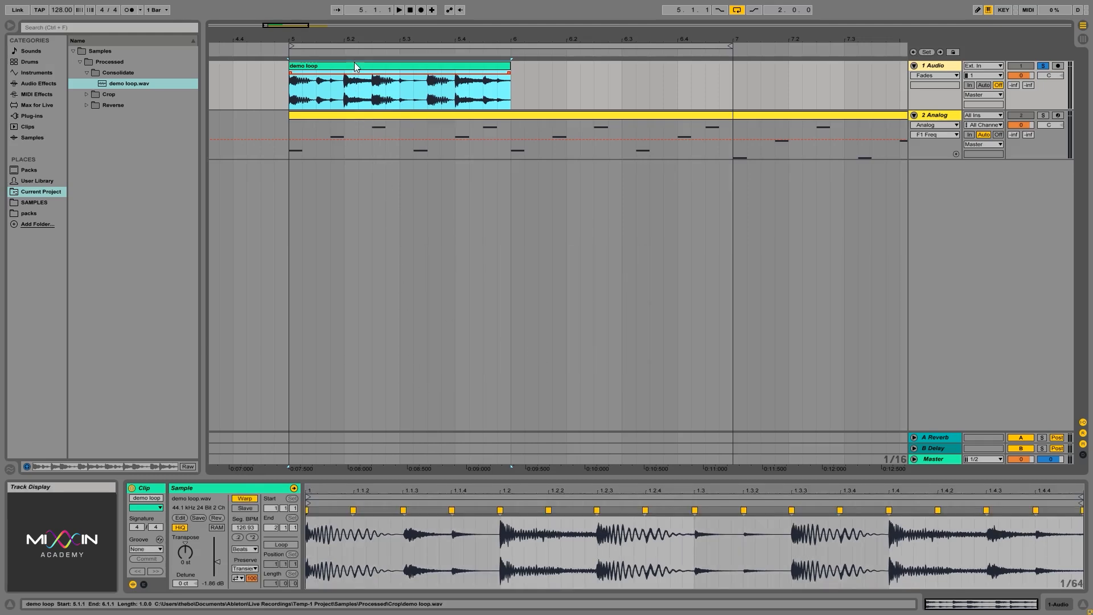
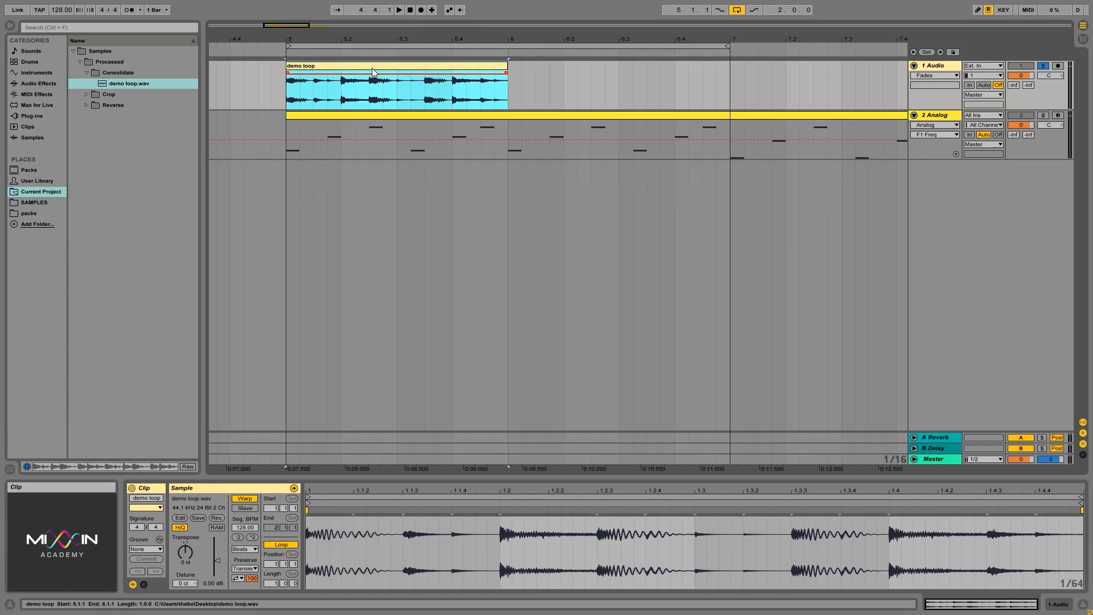
Step: Raise the project tempo to 144 BPM, and lower it to 104 BPM to test the warped demo loop clip
{"action": "left_click", "coordinate": [63, 12]}
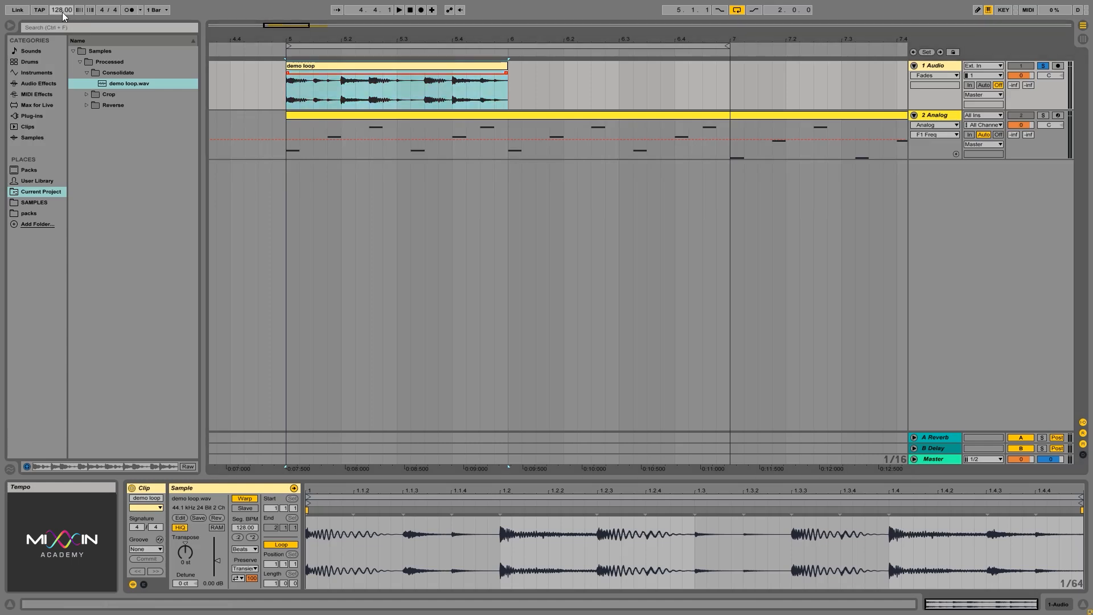
{"action": "left_click_drag", "start_coordinate": [64, 13], "coordinate": [63, 4]}
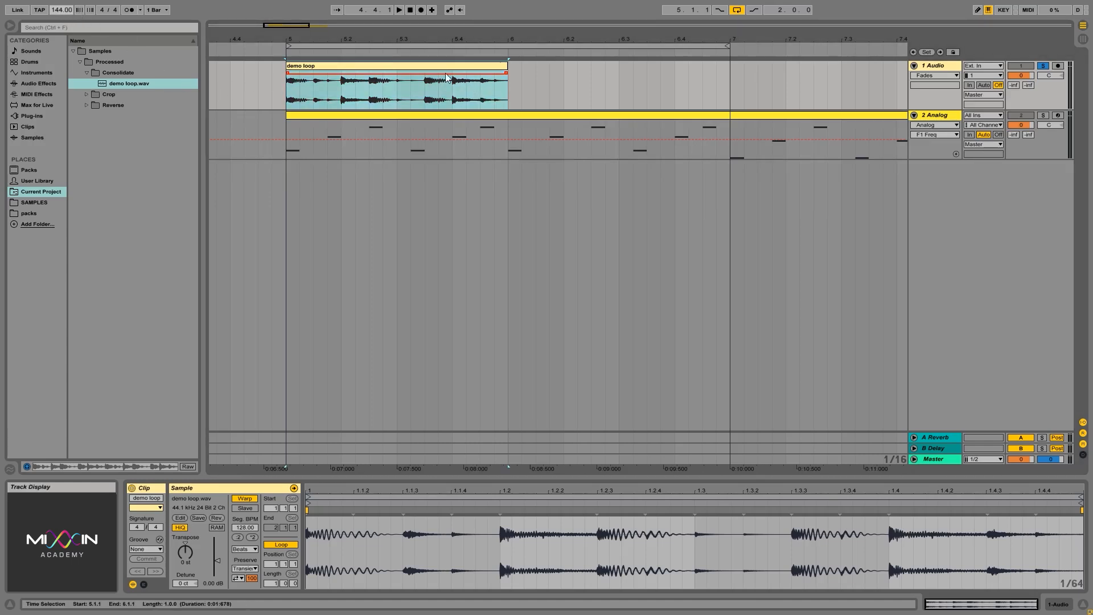
{"action": "key", "text": "Down"}
{"action": "key", "text": "Down"}
{"action": "key", "text": "Down"}
{"action": "key", "text": "Down"}
{"action": "key", "text": "Down"}
{"action": "key", "text": "Down"}
{"action": "key", "text": "Down"}
{"action": "key", "text": "Down"}
{"action": "key", "text": "Down"}
{"action": "key", "text": "Down"}
{"action": "key", "text": "Down"}
{"action": "key", "text": "Down"}
{"action": "key", "text": "Down"}
{"action": "key", "text": "Down"}
{"action": "key", "text": "Down"}
{"action": "key", "text": "Down"}
{"action": "key", "text": "Down"}
{"action": "key", "text": "Down"}
{"action": "key", "text": "Down"}
{"action": "key", "text": "Down"}
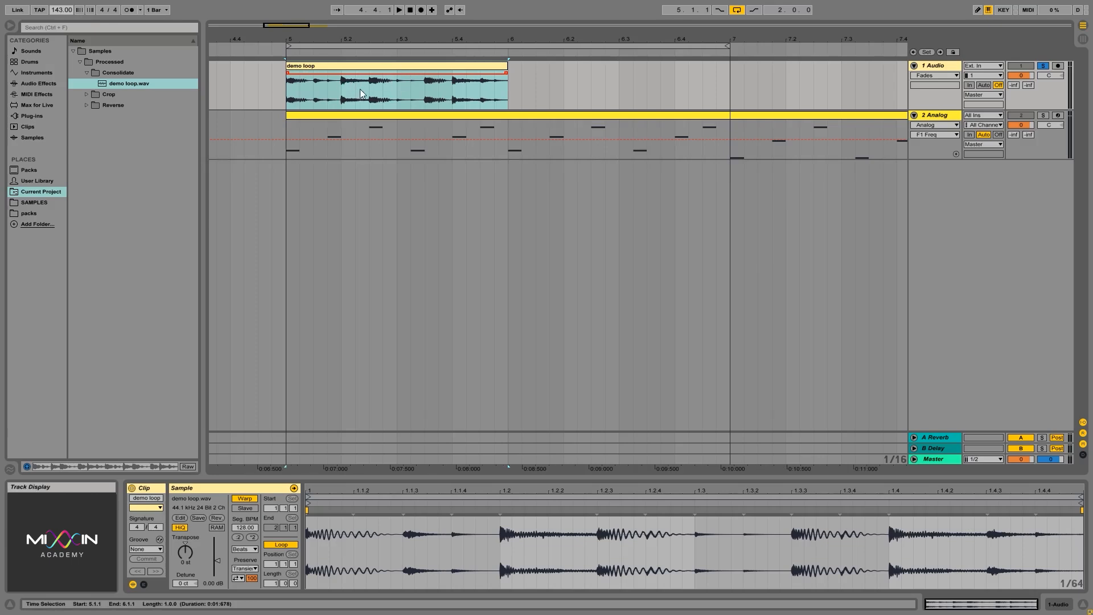
{"action": "key", "text": "Down"}
{"action": "key", "text": "Down"}
{"action": "key", "text": "Down"}
{"action": "key", "text": "Down"}
{"action": "key", "text": "Down"}
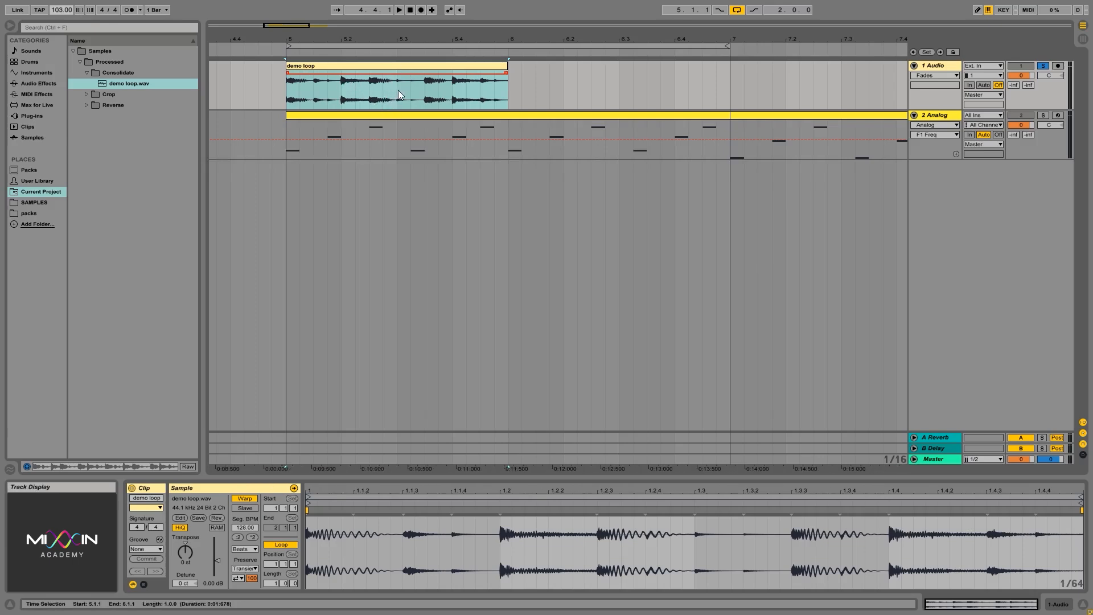
{"action": "key", "text": "Down"}
{"action": "key", "text": "Down"}
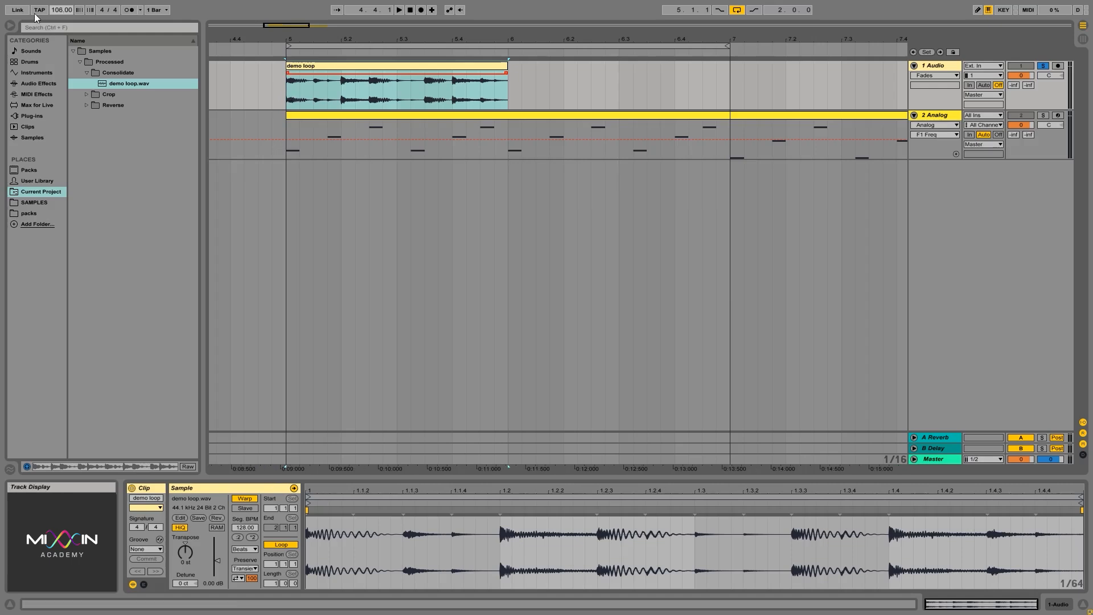
{"action": "key", "text": "Down"}
{"action": "key", "text": "Down"}
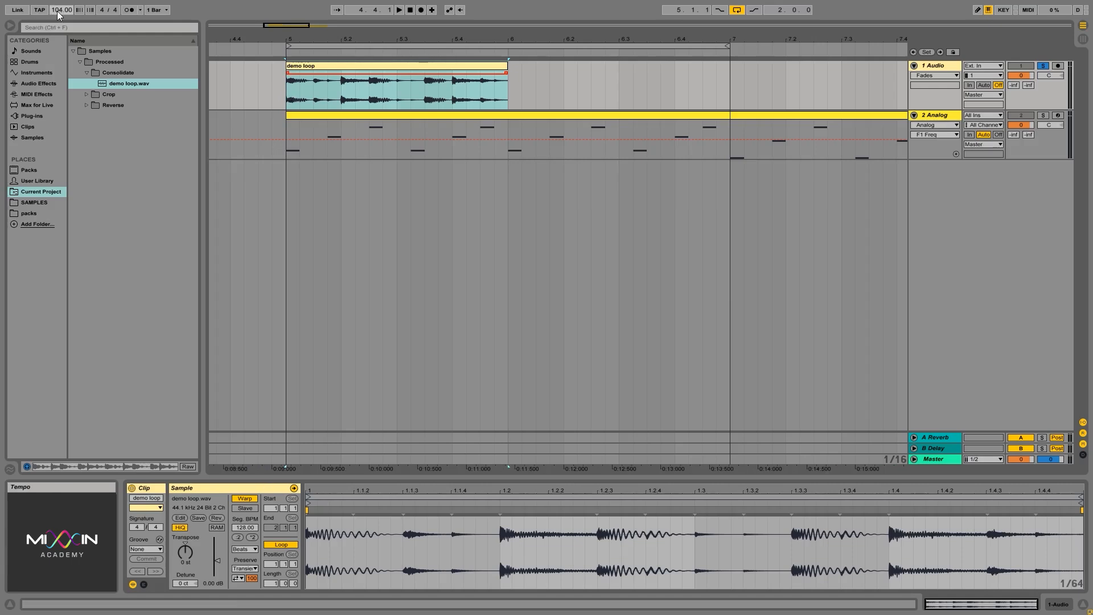
Step: Play the warped demo loop from 5.1.1 at the slower tempo and stop playback
{"action": "left_click", "coordinate": [285, 94]}
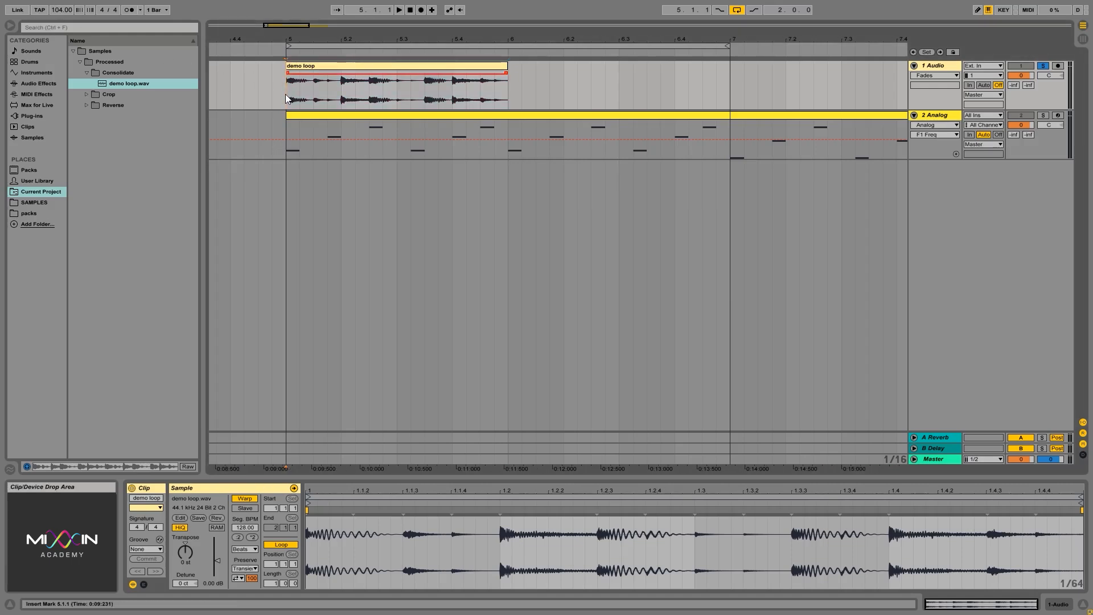
{"action": "key", "text": "space"}
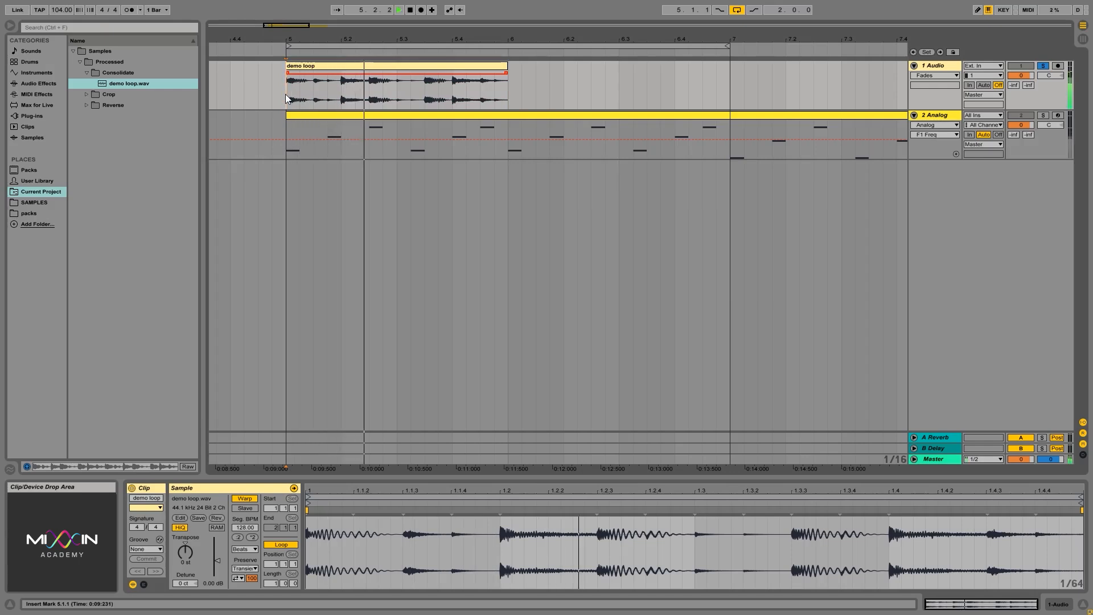
{"action": "key", "text": "space"}
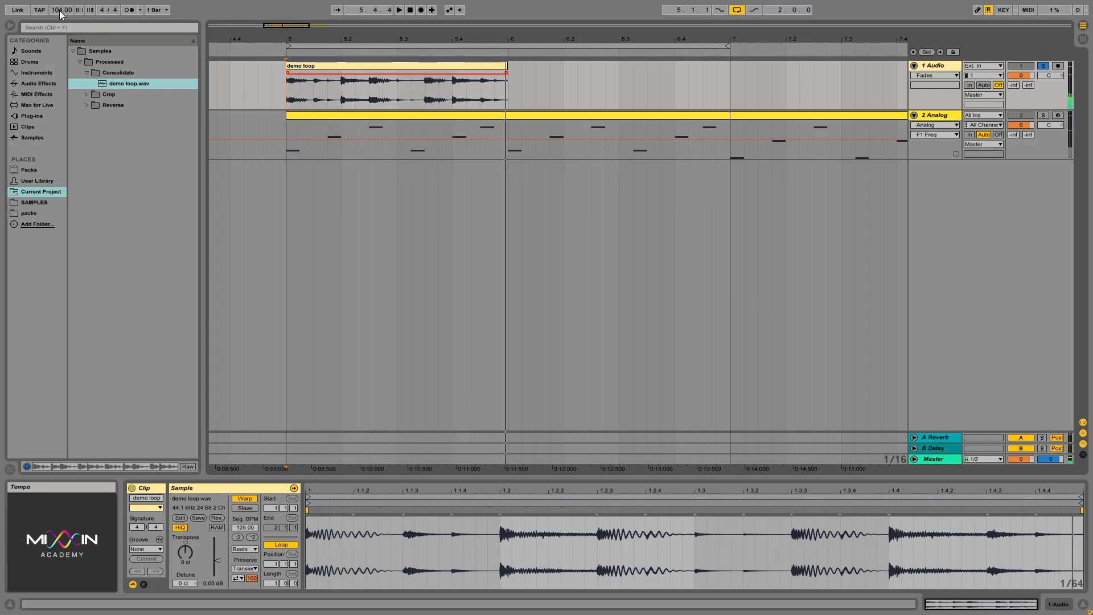
Step: Raise the project tempo to 195 BPM and listen to the warped demo loop
{"action": "left_click_drag", "start_coordinate": [60, 10], "coordinate": [59, 4]}
{"action": "key", "text": "space"}
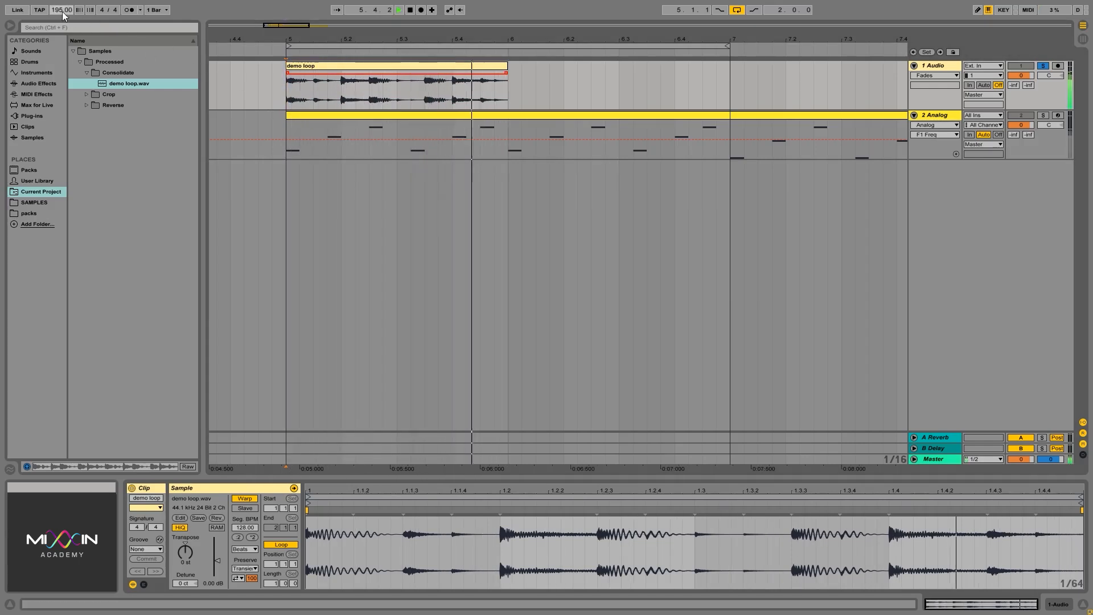
{"action": "key", "text": "space"}
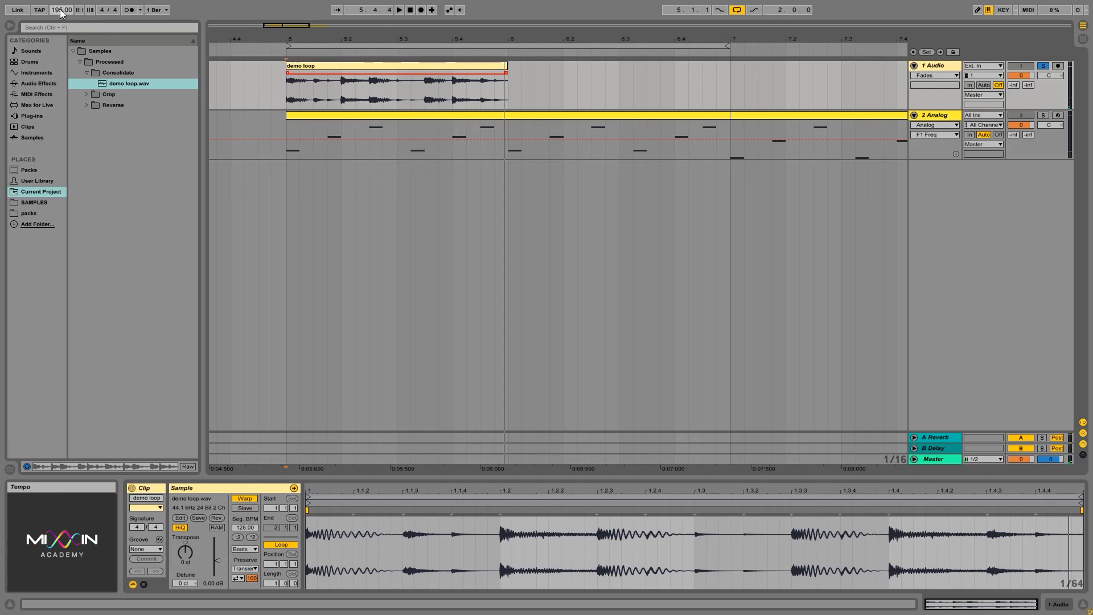
Step: Return the project tempo to 128 BPM and listen to the warped demo loop
{"action": "left_click_drag", "start_coordinate": [59, 9], "coordinate": [60, 47]}
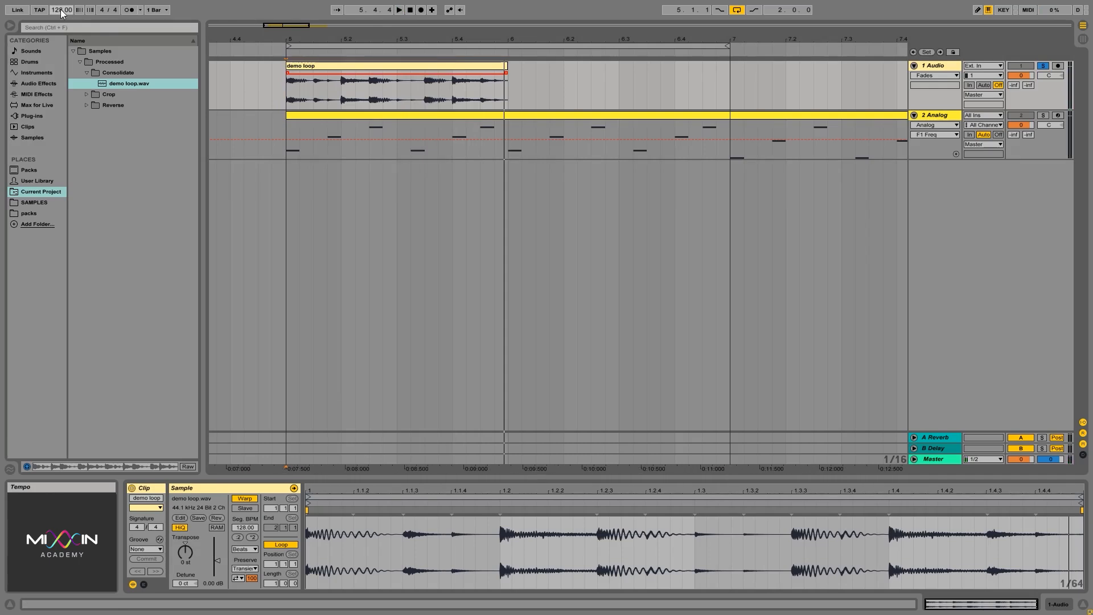
{"action": "key", "text": "space"}
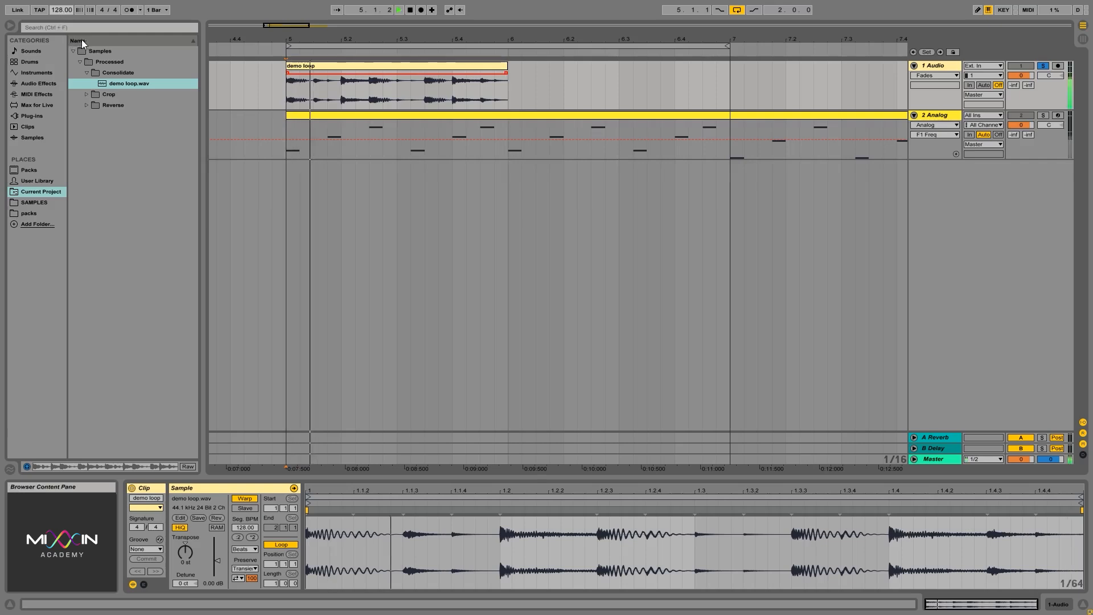
{"action": "key", "text": "space"}
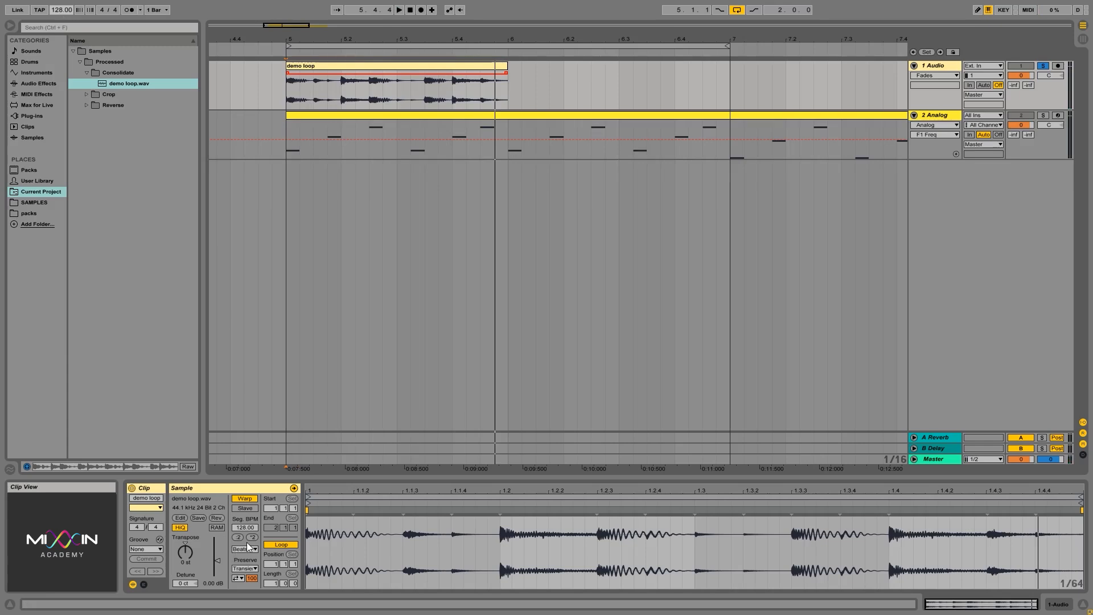
Step: Select the demo loop clip and examine its available warp modes, keeping Beats
{"action": "left_click", "coordinate": [360, 63]}
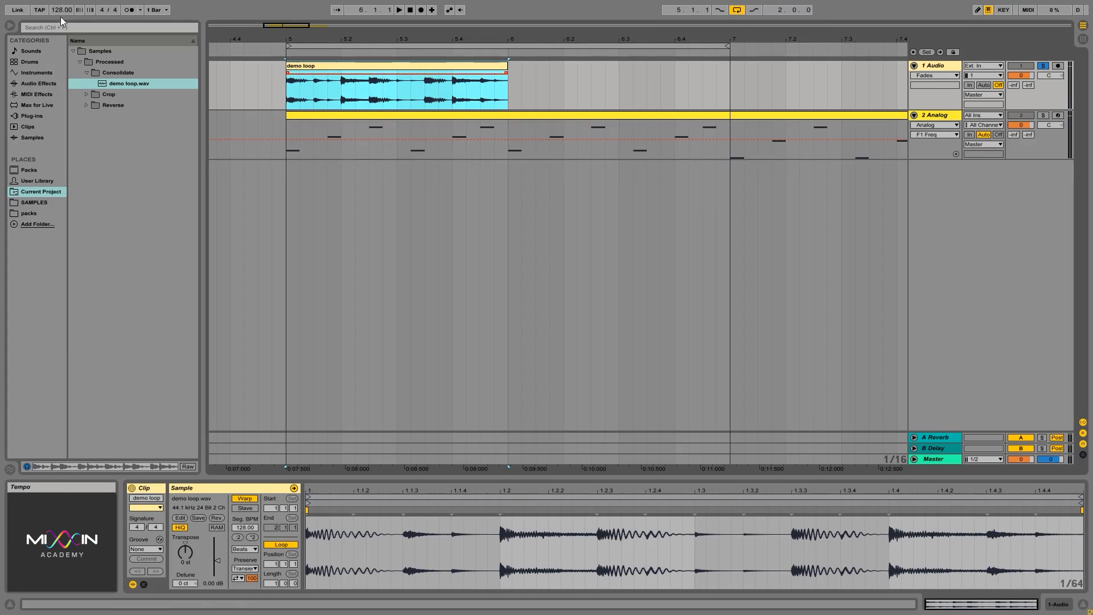
{"action": "left_click", "coordinate": [248, 548]}
{"action": "left_click", "coordinate": [247, 549]}
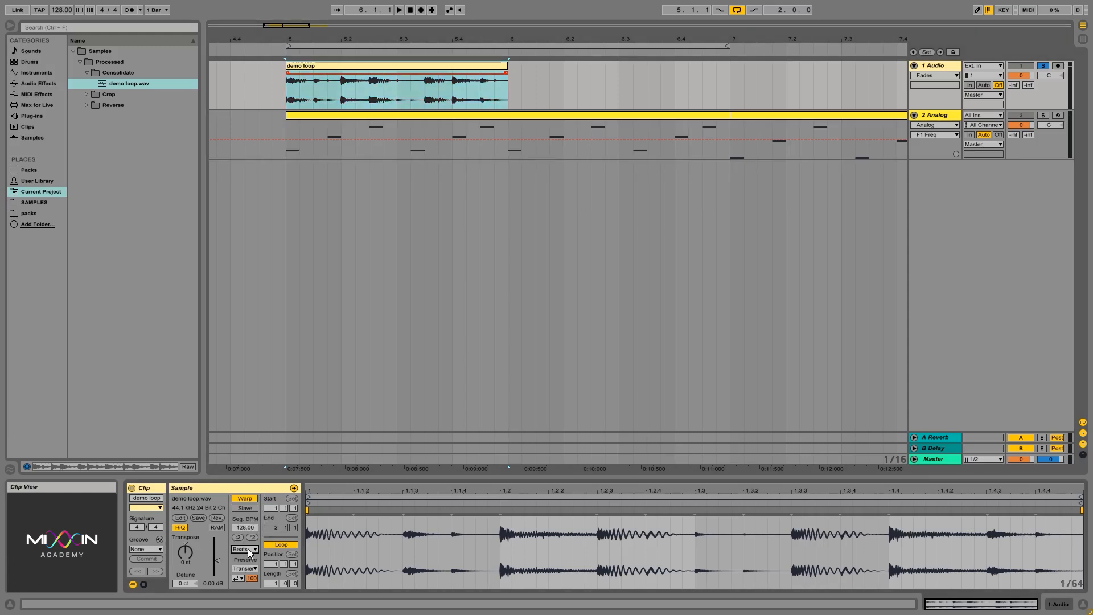
{"action": "left_click", "coordinate": [248, 548]}
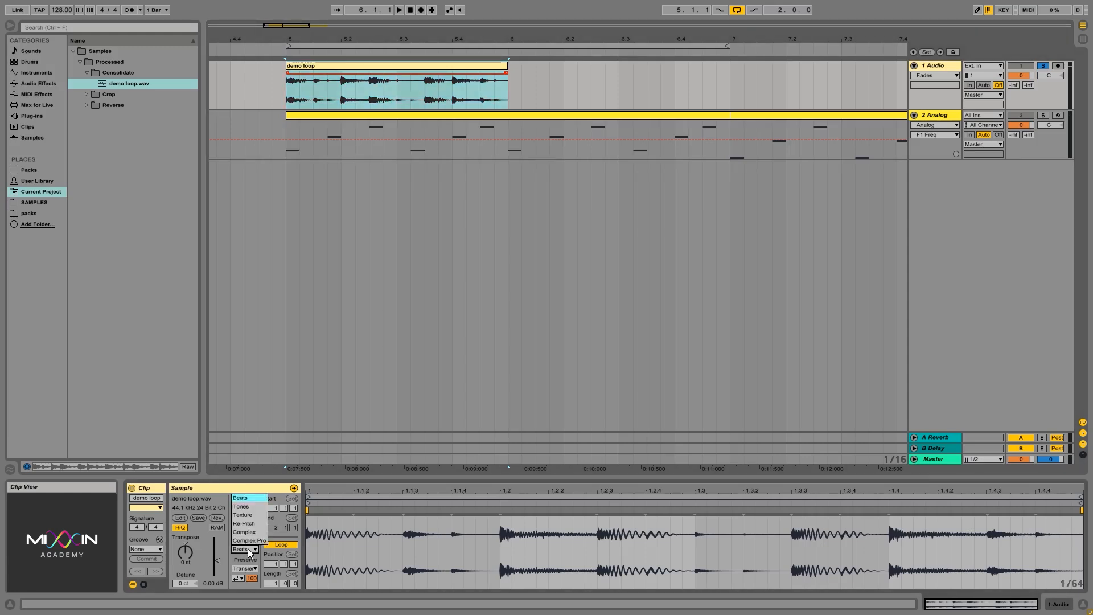
{"action": "left_click", "coordinate": [251, 497]}
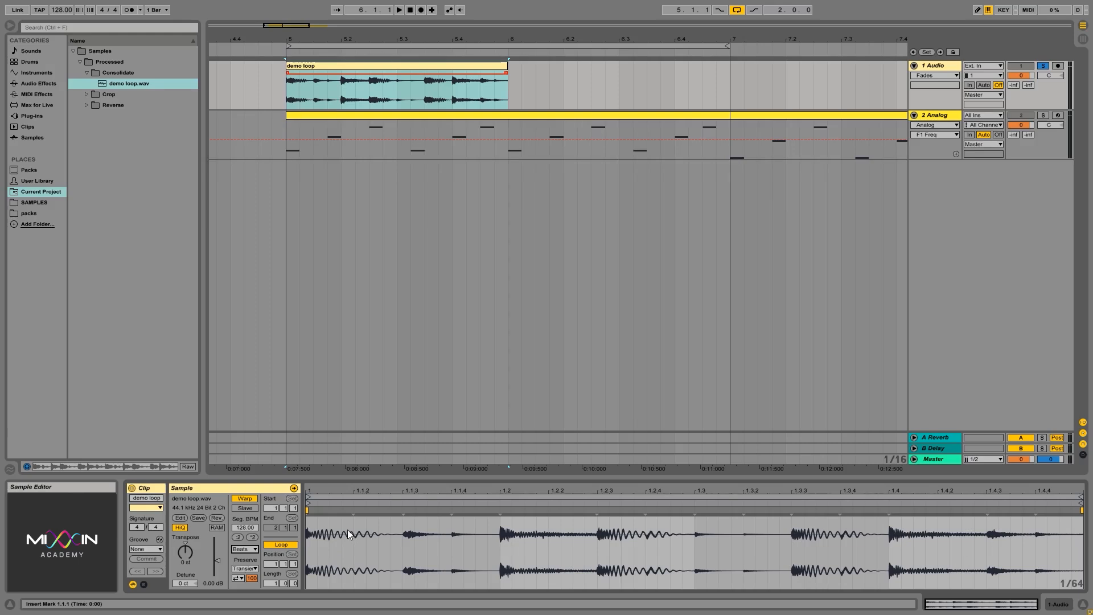
{"action": "left_click", "coordinate": [254, 548]}
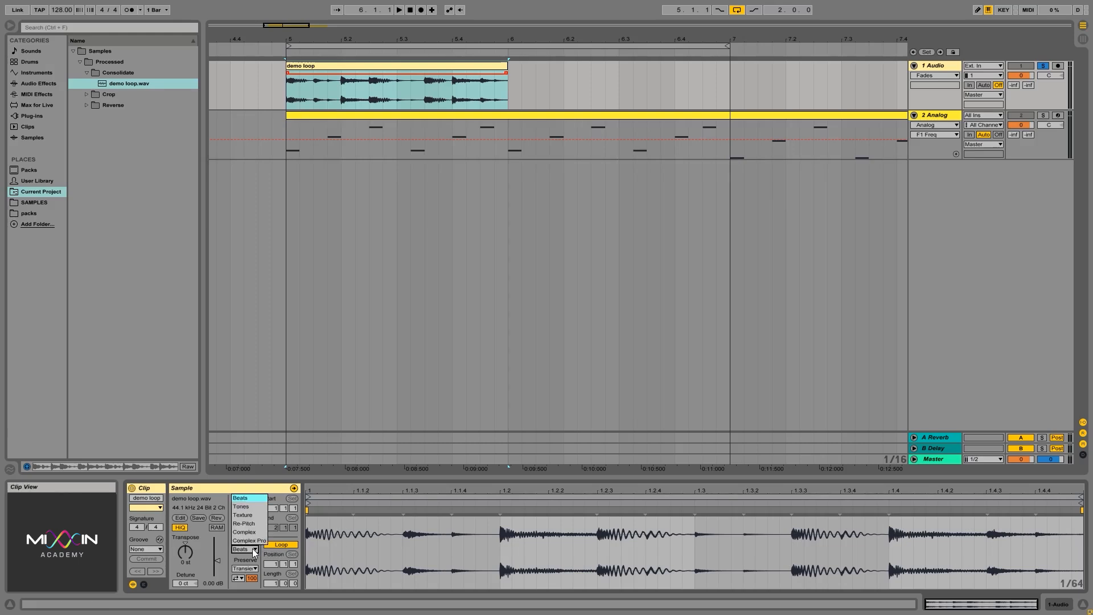
{"action": "left_click", "coordinate": [258, 487]}
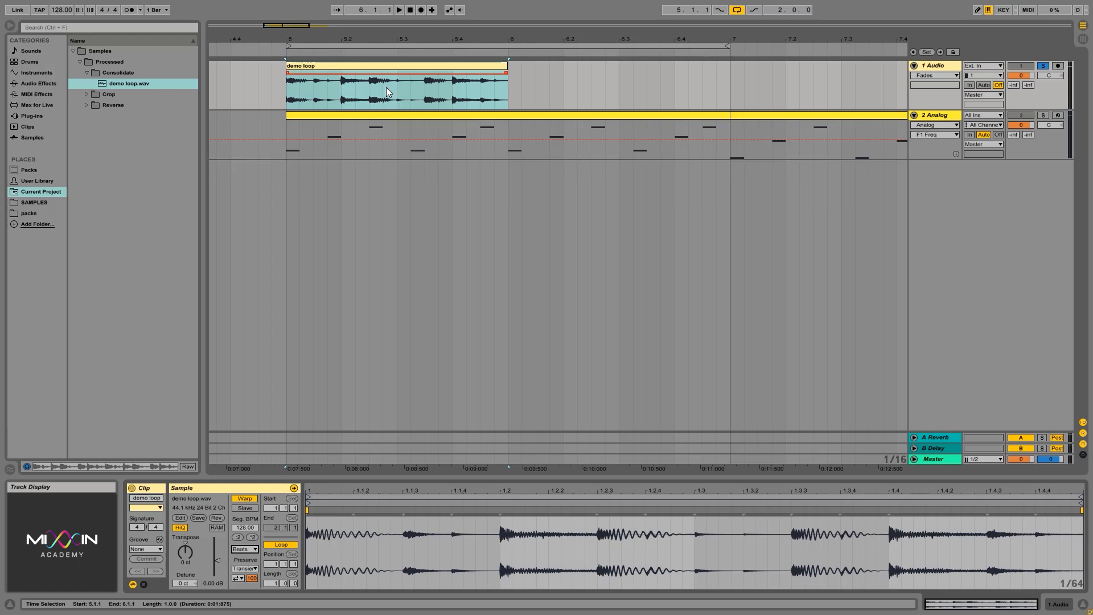
Step: Switch the demo loop clip's warp mode to Re-Pitch and listen to it from bar 5
{"action": "left_click", "coordinate": [242, 550]}
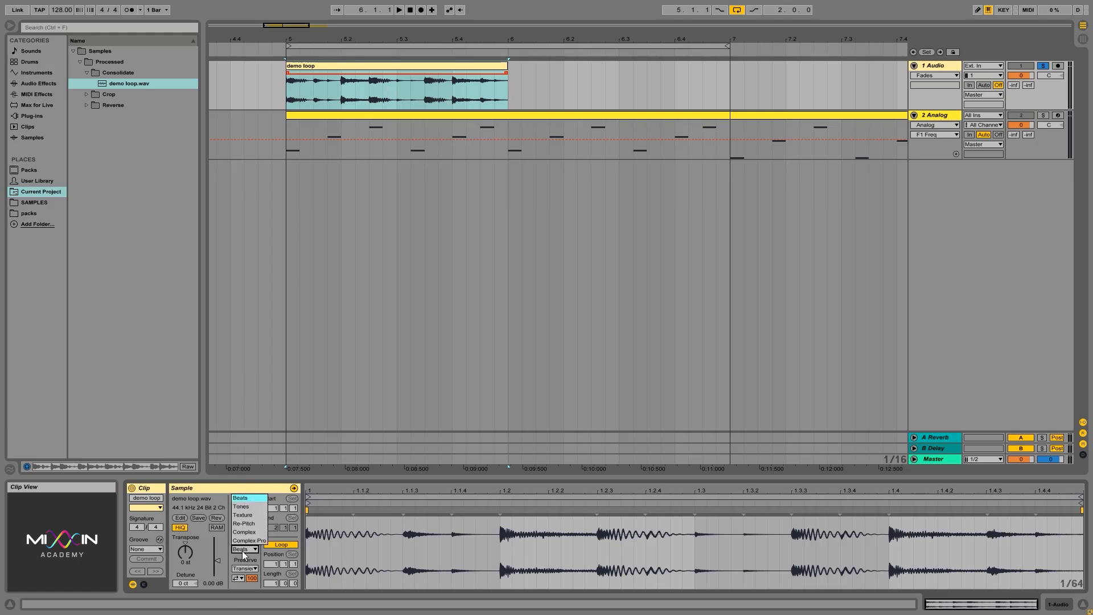
{"action": "left_click", "coordinate": [255, 522]}
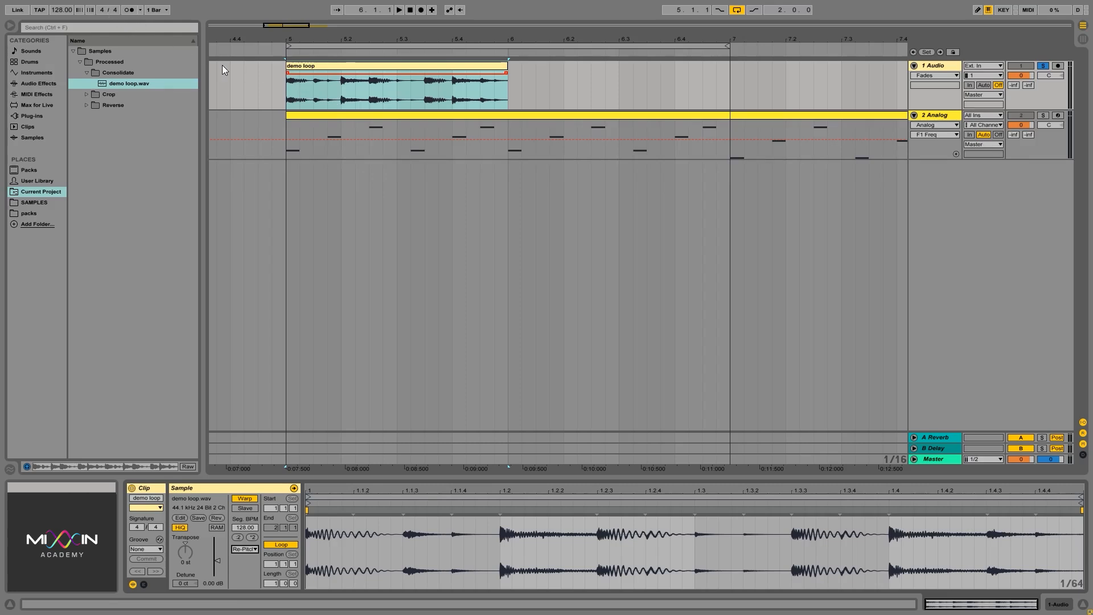
{"action": "left_click", "coordinate": [287, 97]}
{"action": "key", "text": "space"}
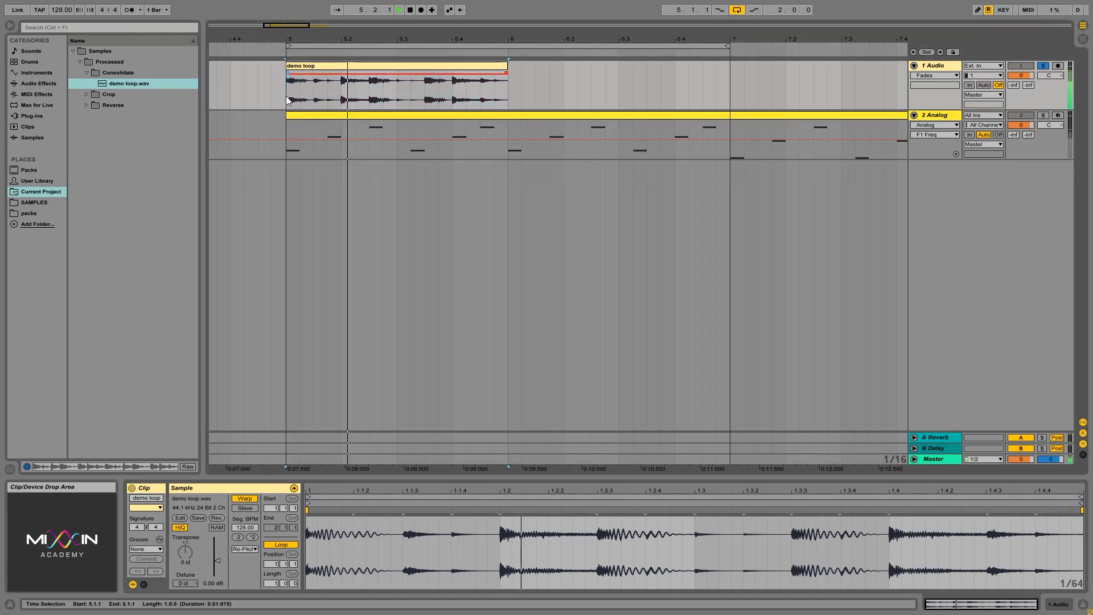
{"action": "key", "text": "space"}
Step: Set the project tempo to 170 BPM
{"action": "left_click", "coordinate": [61, 9]}
{"action": "type", "text": "170"}
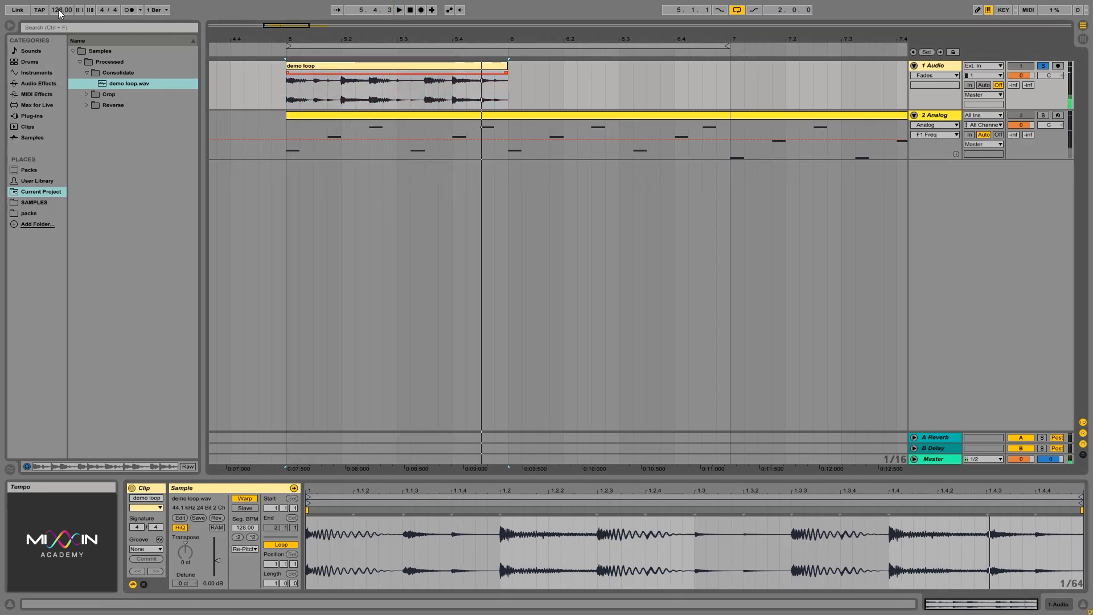
{"action": "key", "text": "Return"}
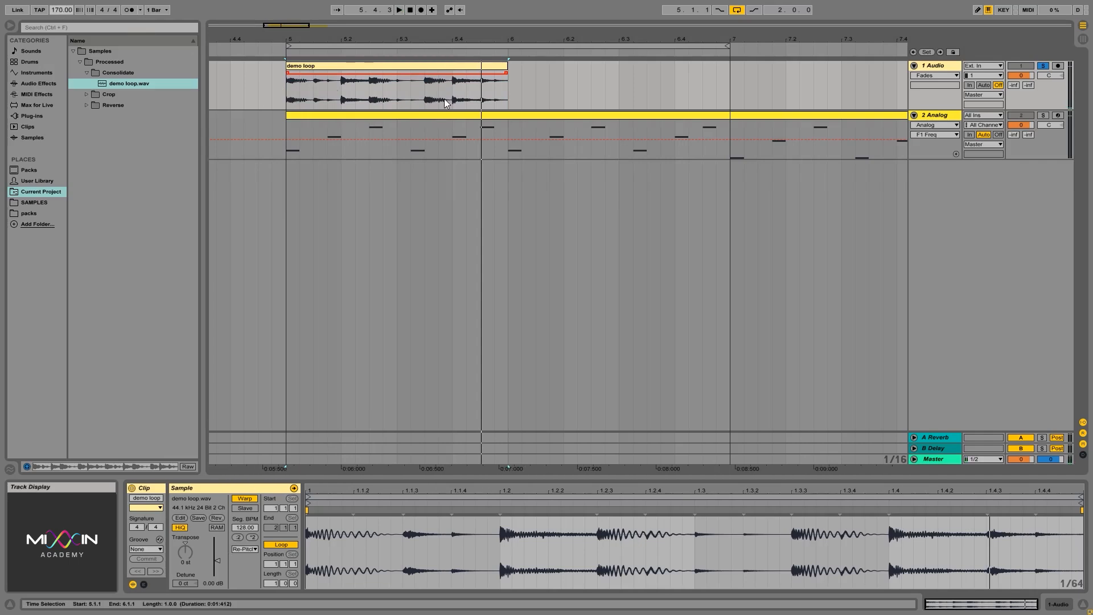
Step: Listen to the Re-Pitch demo loop from bar 5 at 170 BPM and again at a much slower tempo
{"action": "left_click", "coordinate": [282, 100]}
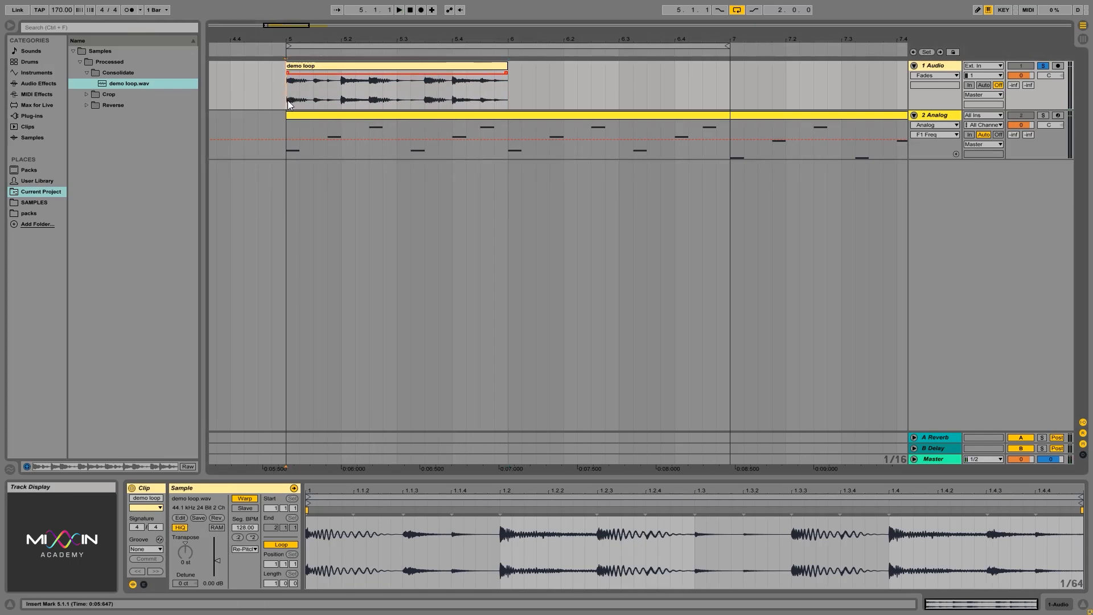
{"action": "key", "text": "space"}
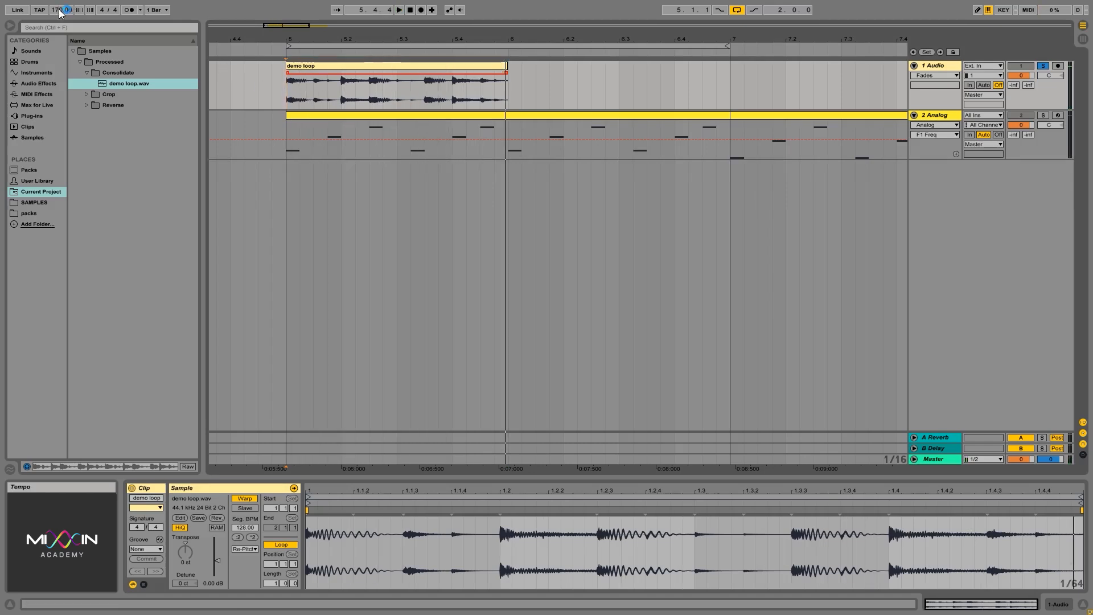
{"action": "left_click_drag", "start_coordinate": [59, 10], "coordinate": [59, 46]}
{"action": "key", "text": "space"}
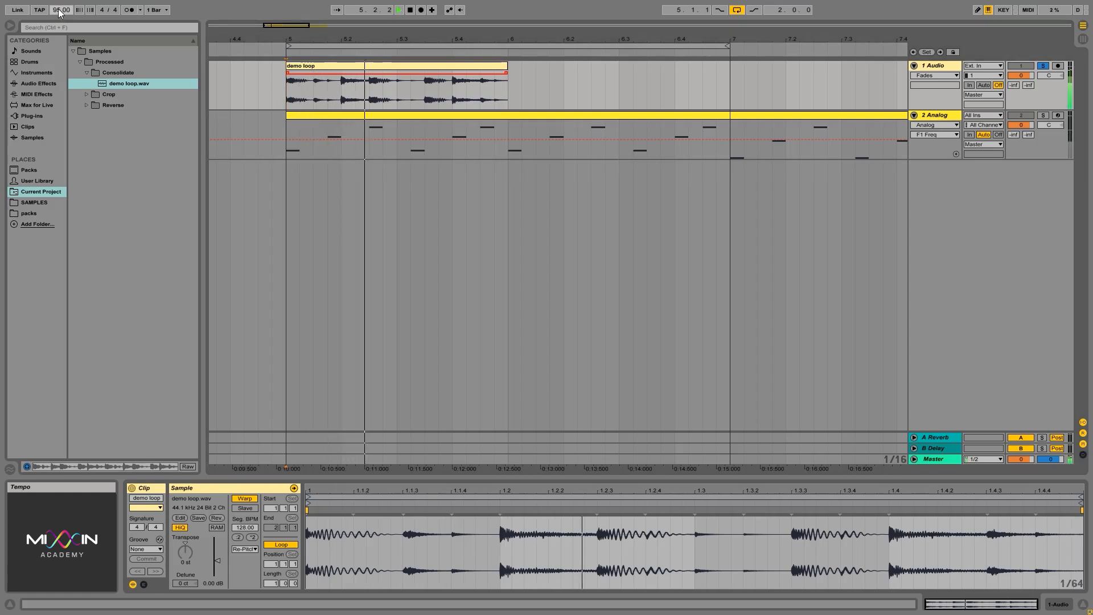
{"action": "key", "text": "space"}
Step: Return the project tempo to 128 BPM and switch the demo loop clip's warp mode to Beats
{"action": "left_click_drag", "start_coordinate": [59, 9], "coordinate": [59, 0]}
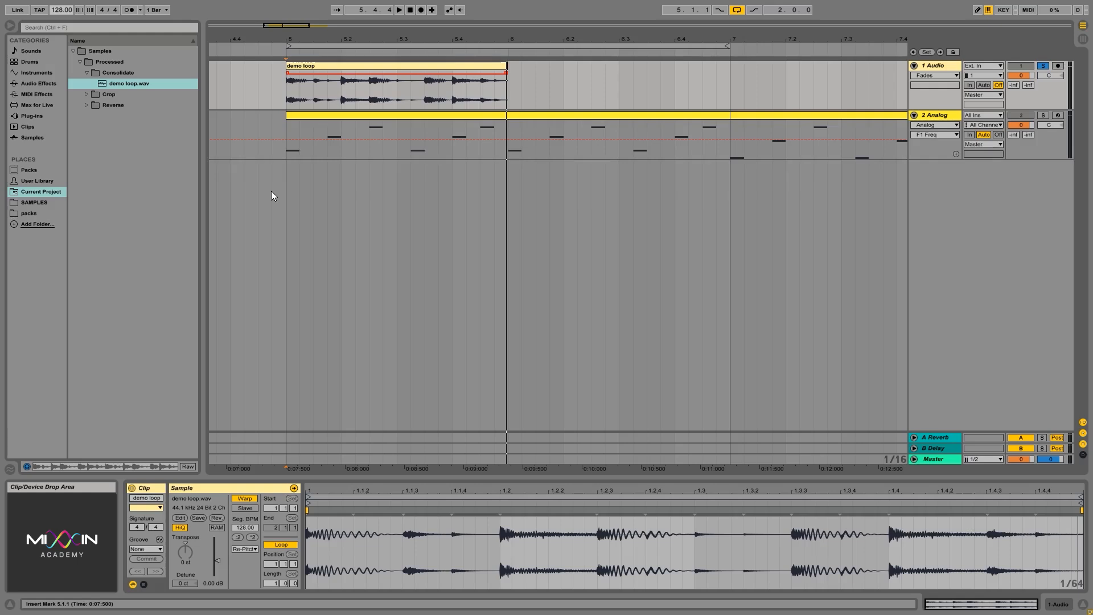
{"action": "left_click", "coordinate": [238, 550]}
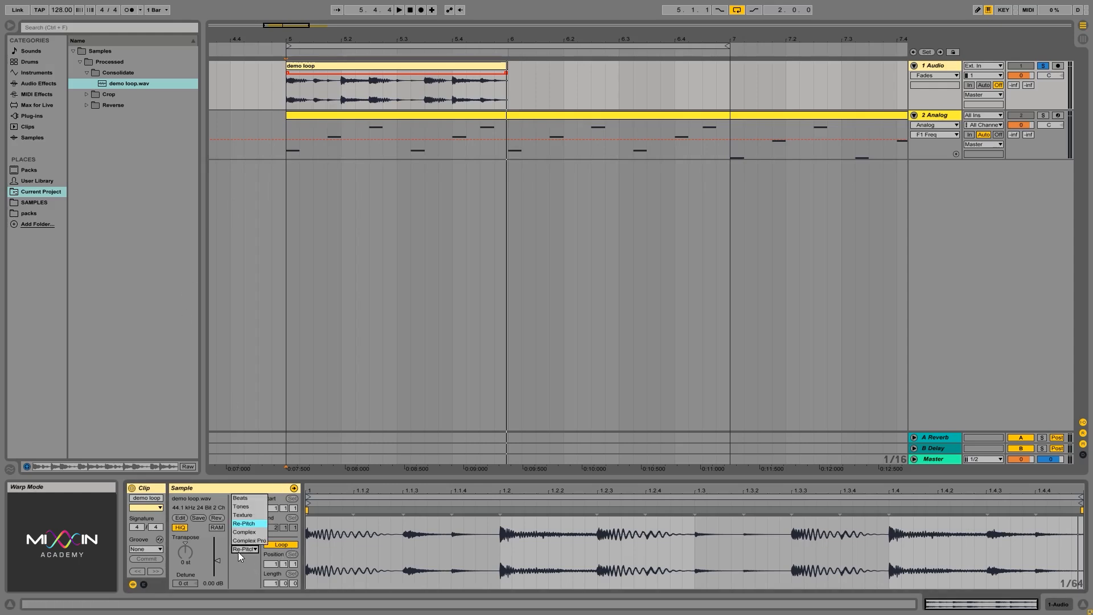
{"action": "left_click", "coordinate": [250, 500]}
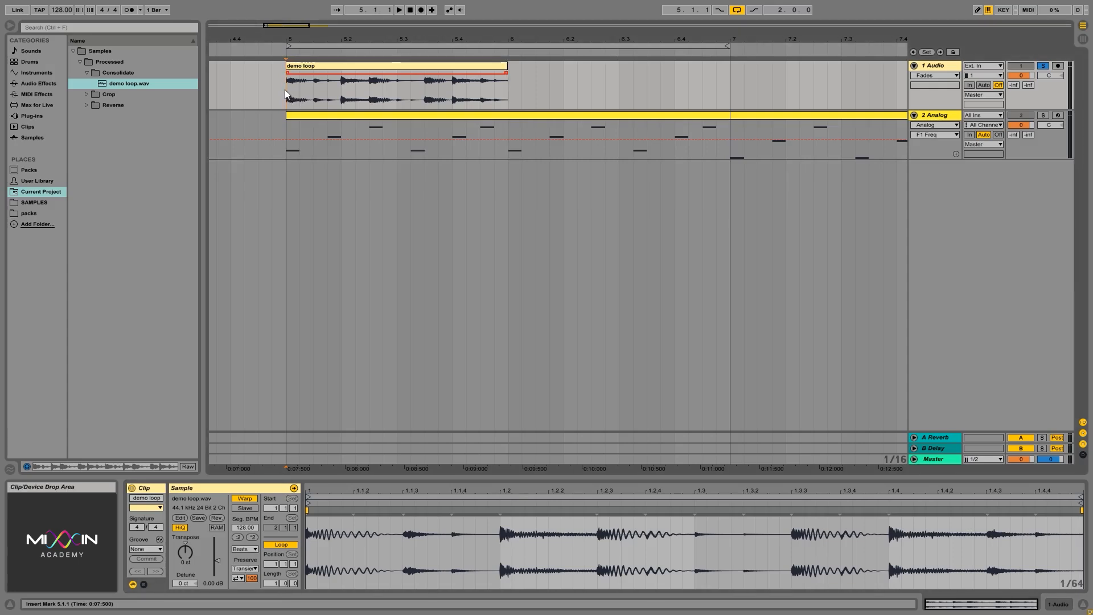
Step: Compare how the demo loop sounds in Beats mode at 128 BPM and at a much slower tempo
{"action": "key", "text": "space"}
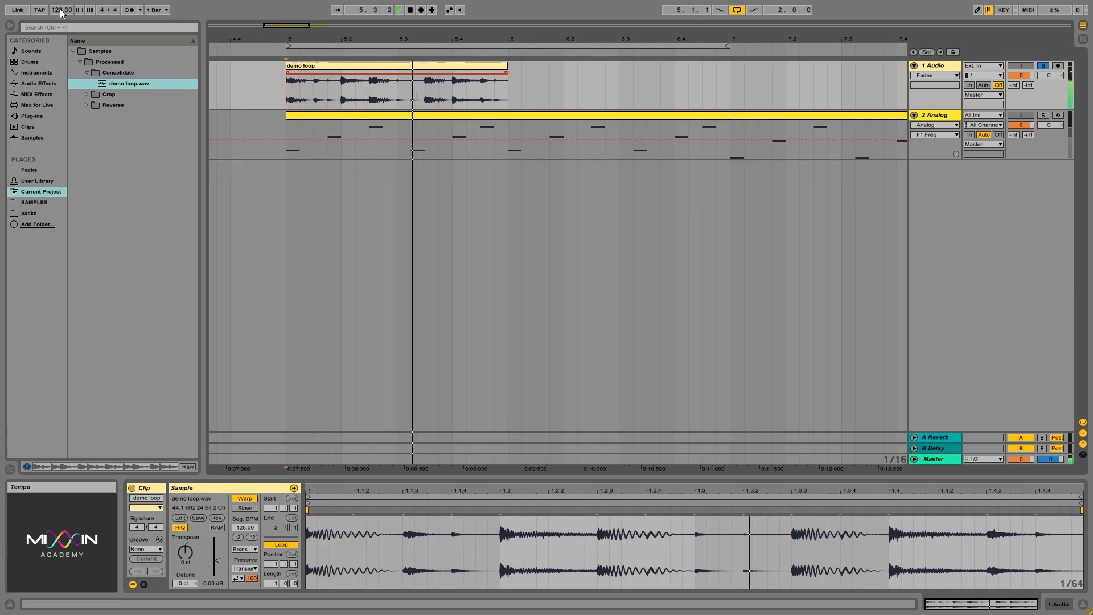
{"action": "key", "text": "space"}
{"action": "left_click_drag", "start_coordinate": [60, 12], "coordinate": [58, 57]}
{"action": "key", "text": "space"}
{"action": "key", "text": "space"}
{"action": "key", "text": "space"}
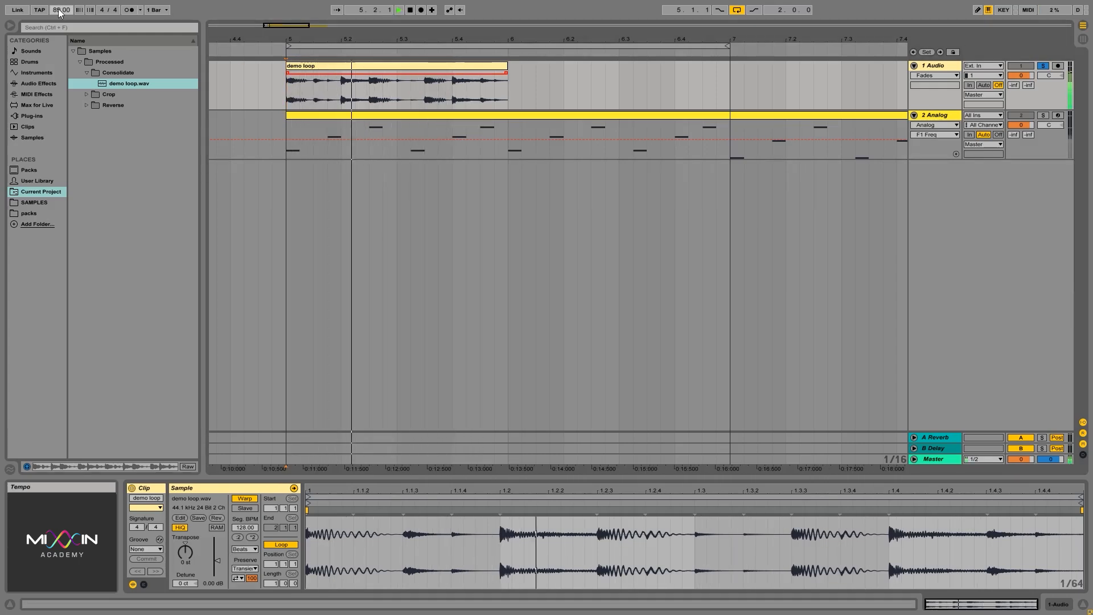
{"action": "key", "text": "space"}
Step: Reset the project tempo to 128 BPM and set the demo loop clip's warp mode to Complex
{"action": "left_click_drag", "start_coordinate": [58, 11], "coordinate": [58, 0]}
{"action": "left_click", "coordinate": [253, 550]}
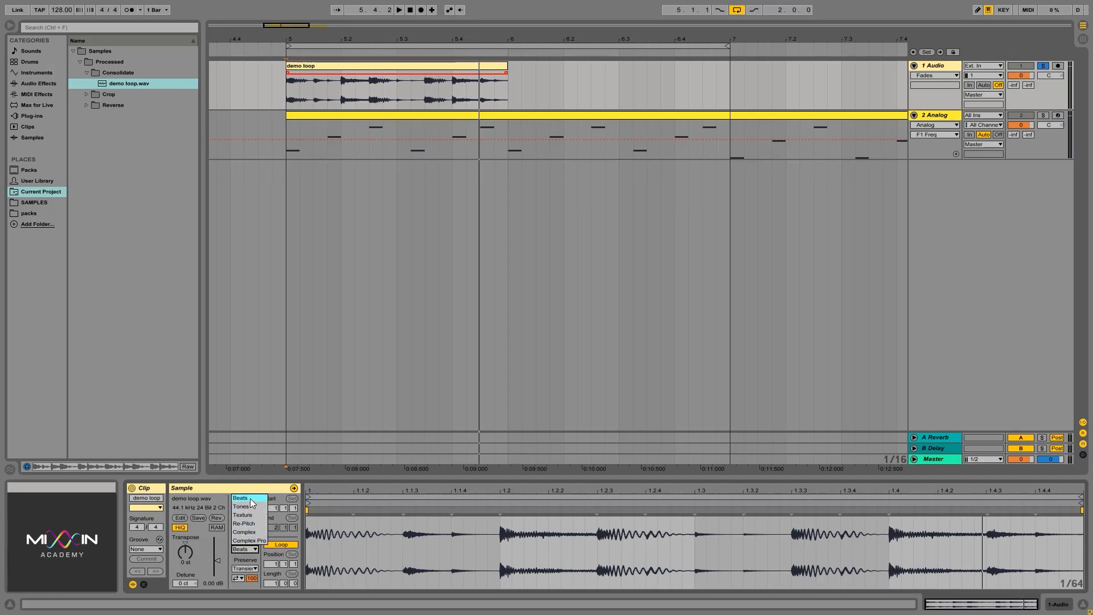
{"action": "left_click", "coordinate": [252, 532]}
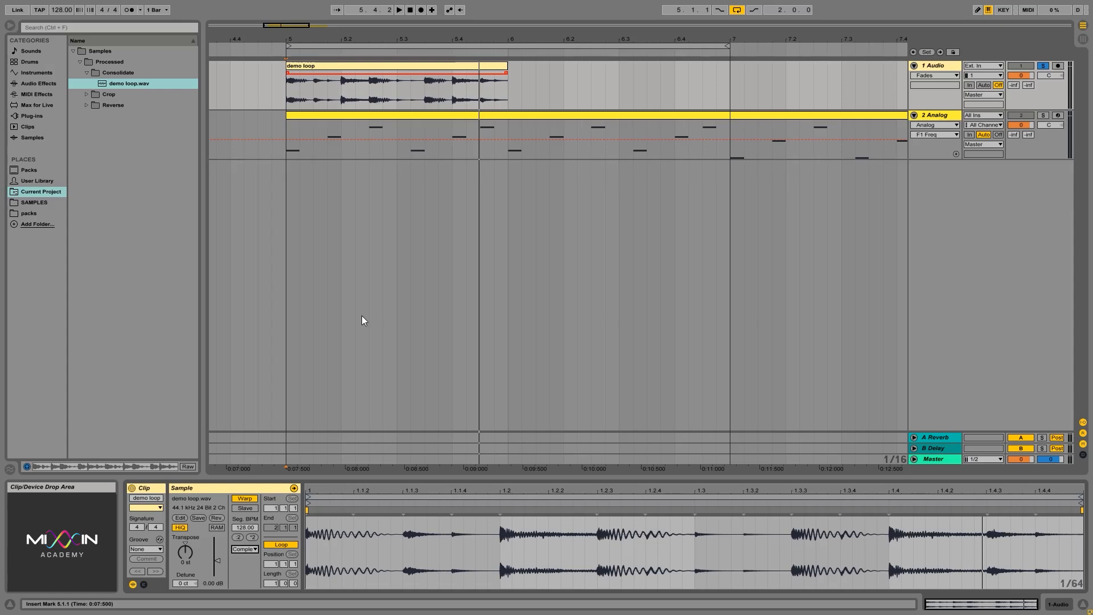
{"action": "left_click", "coordinate": [418, 67]}
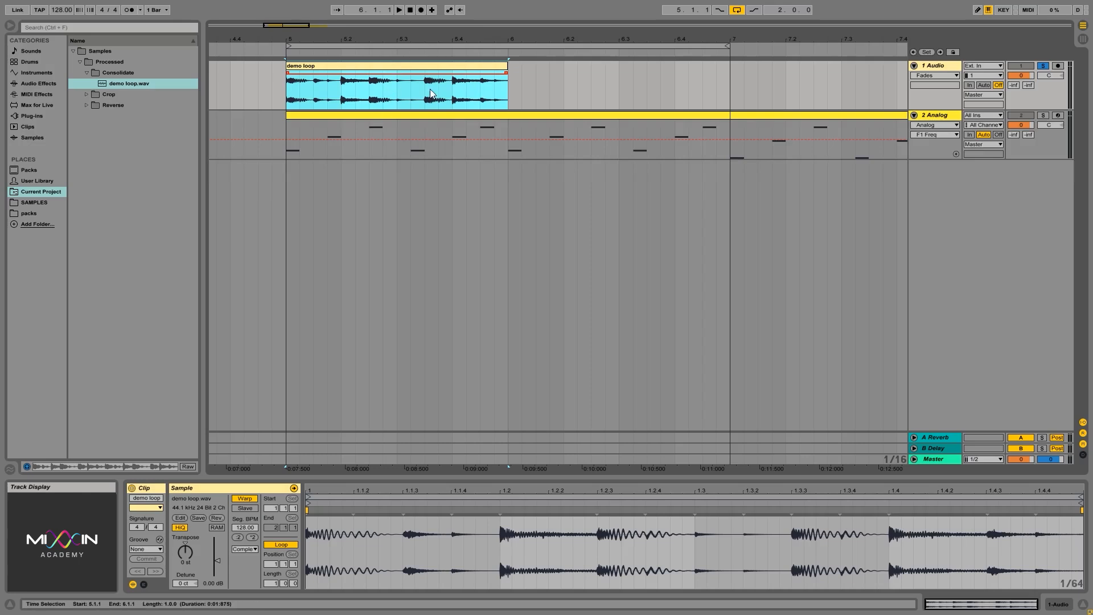
{"action": "left_click", "coordinate": [408, 67]}
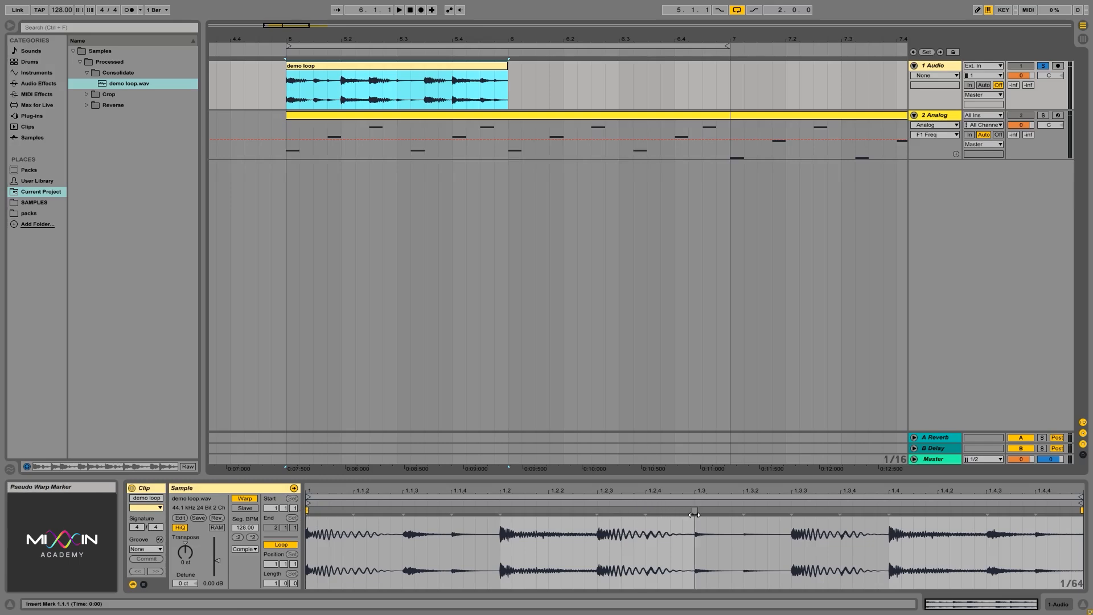
Step: Add warp markers on the demo loop's transients at 1.1.3, 1.2, 1.2.3, 1.3, 1.3.3, 1.4 and 1.4.3
{"action": "mouse_move", "coordinate": [510, 516]}
{"action": "left_mouse_down"}
{"action": "mouse_move", "coordinate": [613, 509]}
{"action": "mouse_move", "coordinate": [501, 510]}
{"action": "left_mouse_up"}
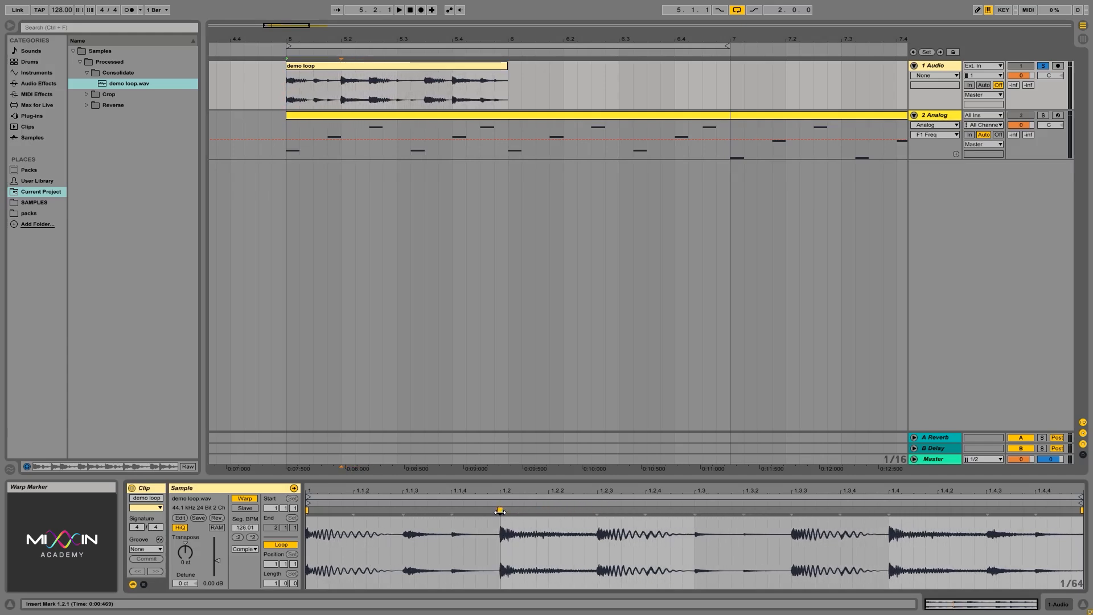
{"action": "double_click", "coordinate": [500, 511]}
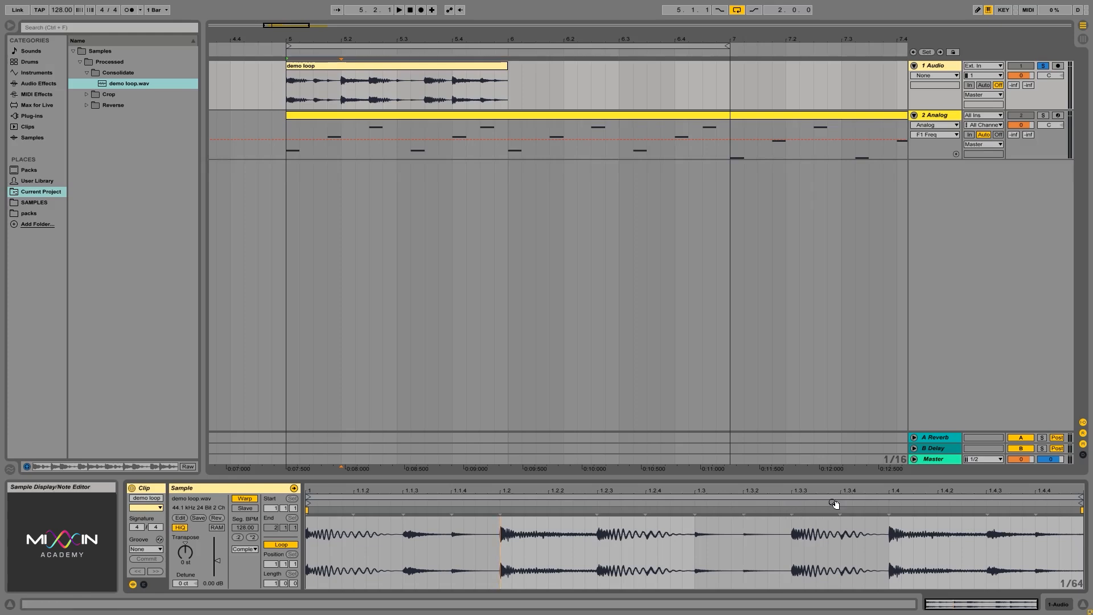
{"action": "double_click", "coordinate": [792, 511]}
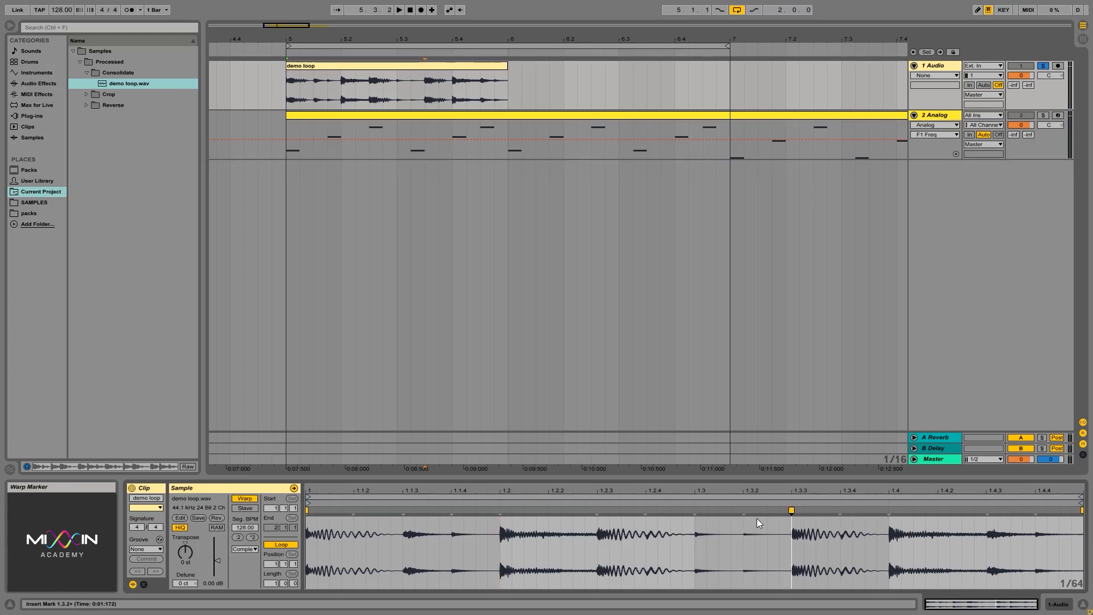
{"action": "double_click", "coordinate": [695, 511]}
{"action": "double_click", "coordinate": [597, 511]}
{"action": "double_click", "coordinate": [500, 510]}
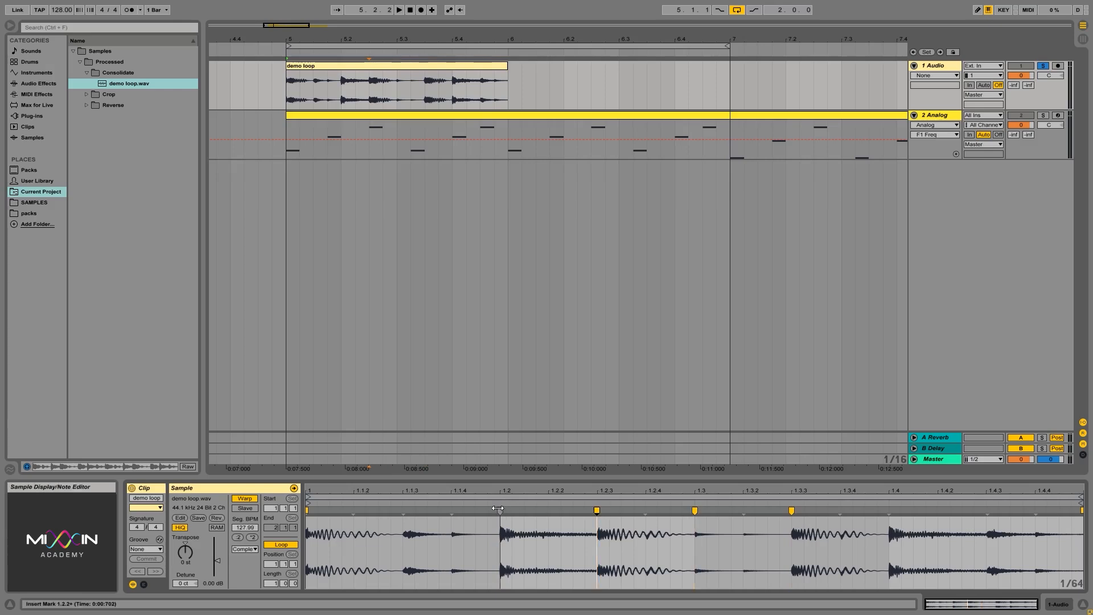
{"action": "double_click", "coordinate": [403, 510]}
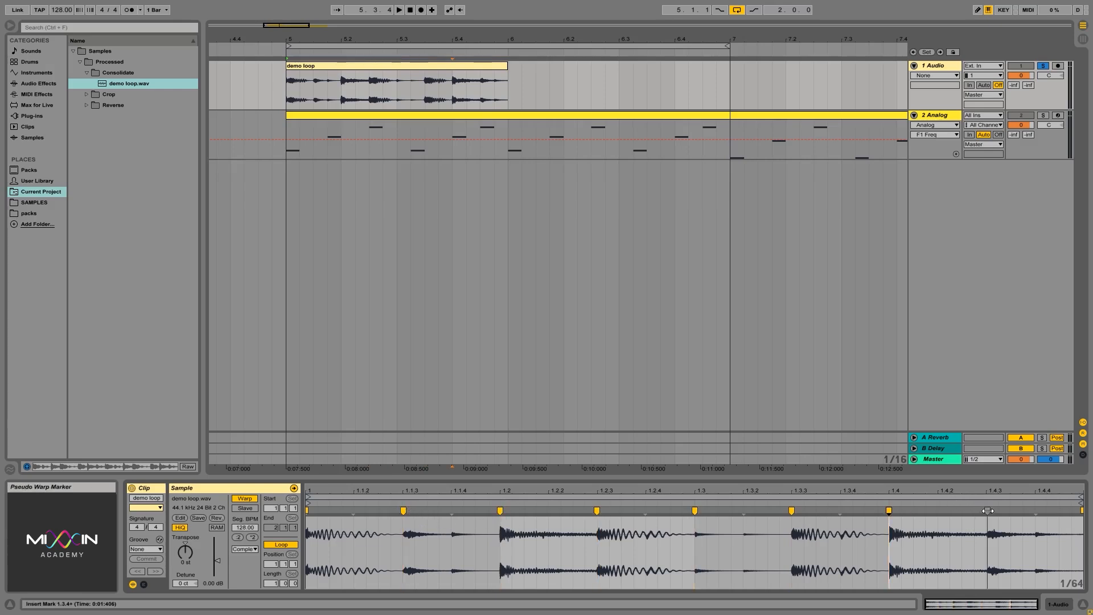
{"action": "double_click", "coordinate": [888, 511]}
{"action": "double_click", "coordinate": [987, 510]}
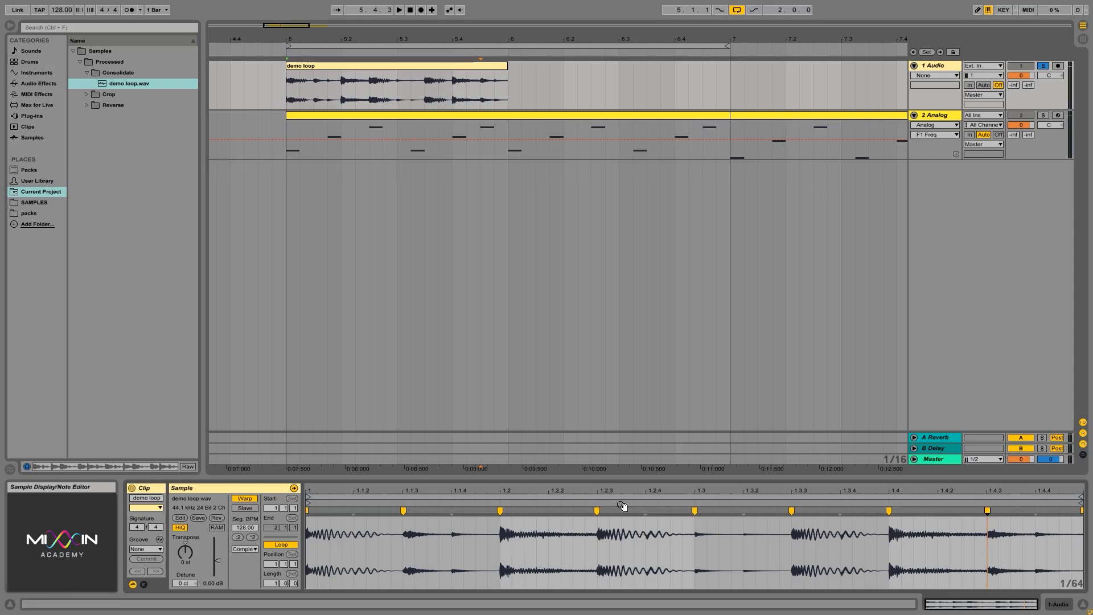
Step: Move the warp marker at 1.3 to 1.3.2 and the one at 1.2.3 to 1.2.2, and listen from bar 5
{"action": "left_click_drag", "start_coordinate": [694, 510], "coordinate": [747, 510]}
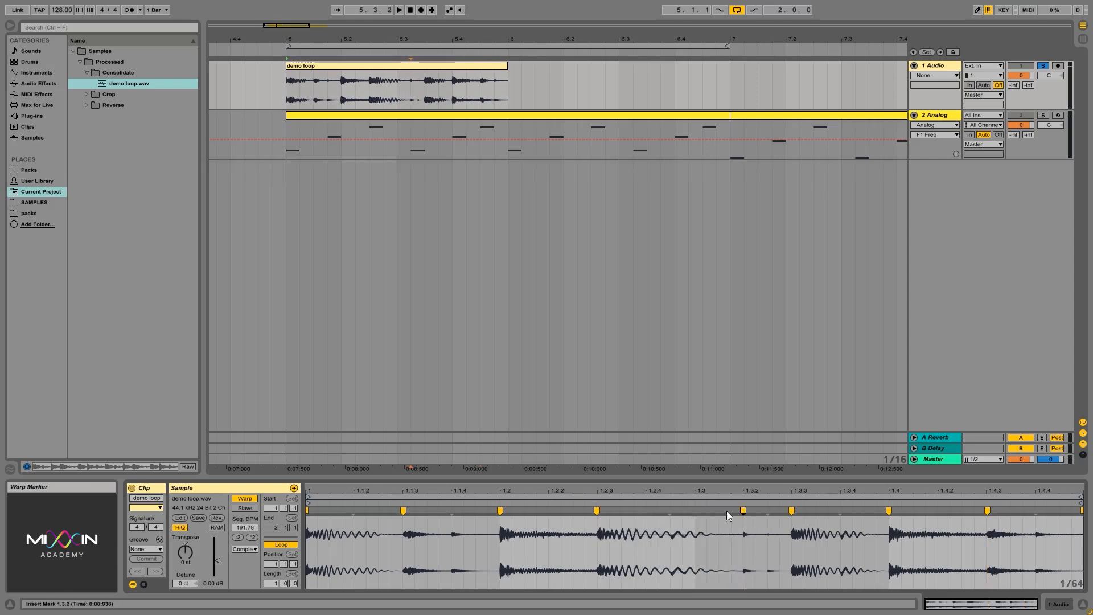
{"action": "left_click_drag", "start_coordinate": [596, 513], "coordinate": [542, 516]}
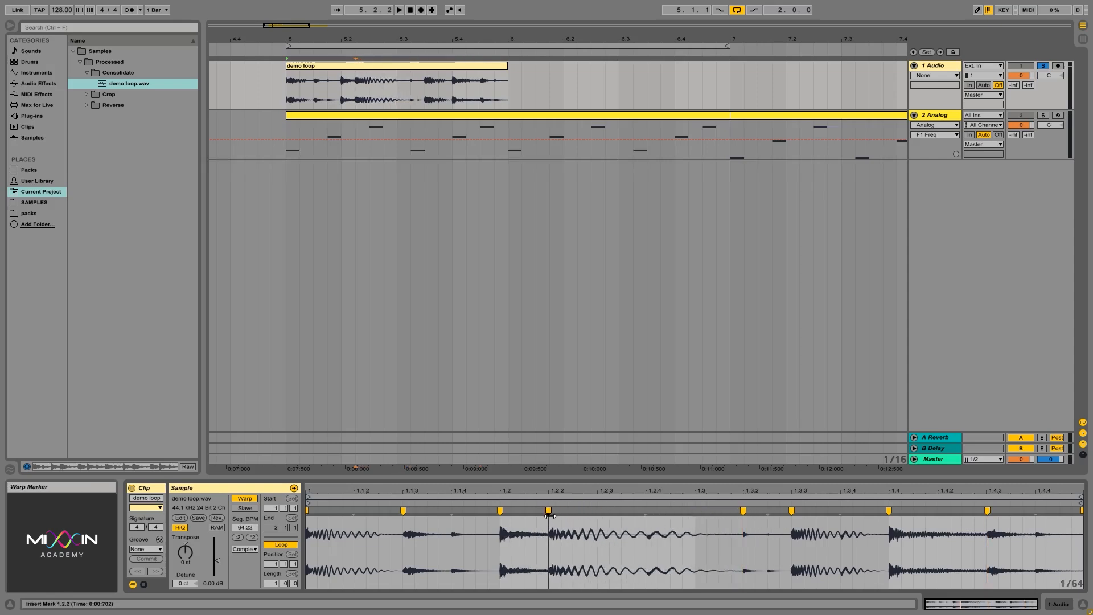
{"action": "left_click", "coordinate": [283, 85]}
{"action": "key", "text": "space"}
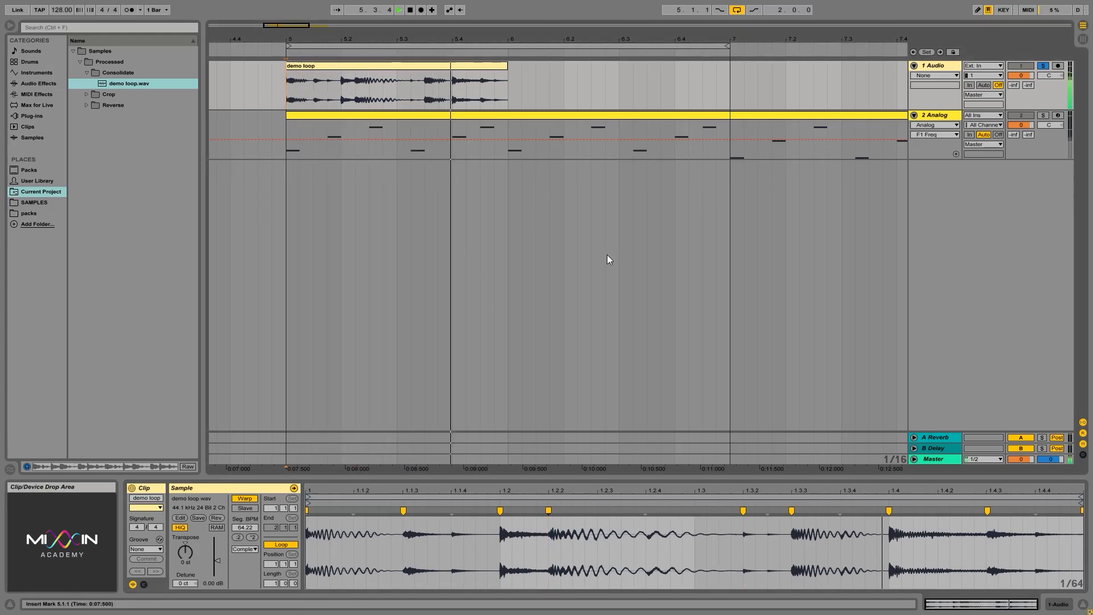
{"action": "key", "text": "space"}
{"action": "key", "text": "space"}
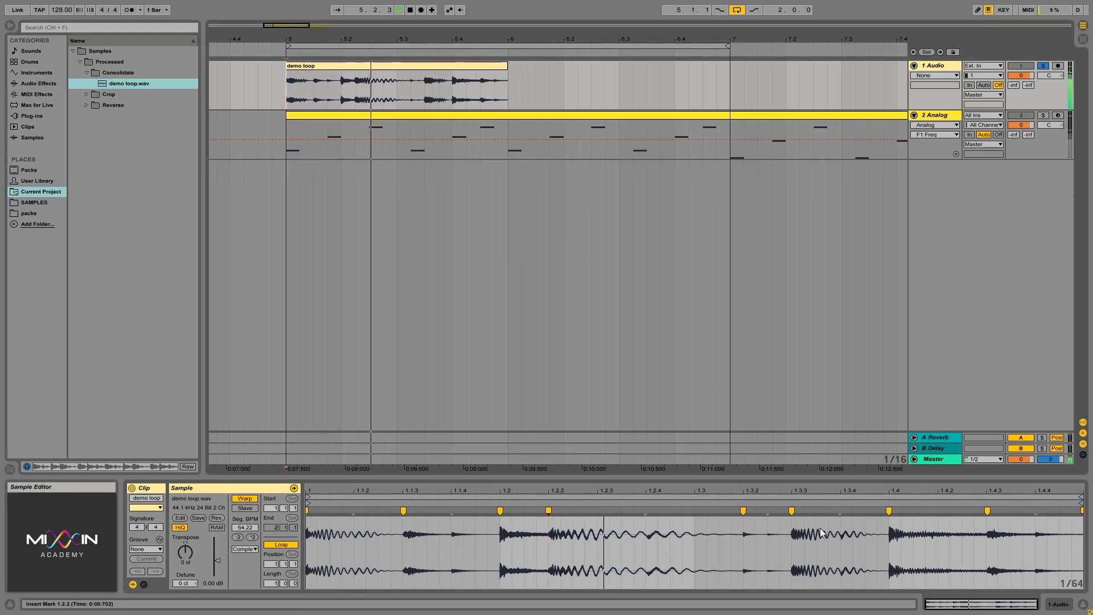
{"action": "key", "text": "space"}
Step: Move the warp markers at 1.3.3, 1.4.3 and 1.1.3 to 1.3.4, 1.4.2 and 1.1.4, and listen to the altered rhythm
{"action": "left_click", "coordinate": [791, 512]}
{"action": "left_click_drag", "start_coordinate": [790, 511], "coordinate": [852, 511]}
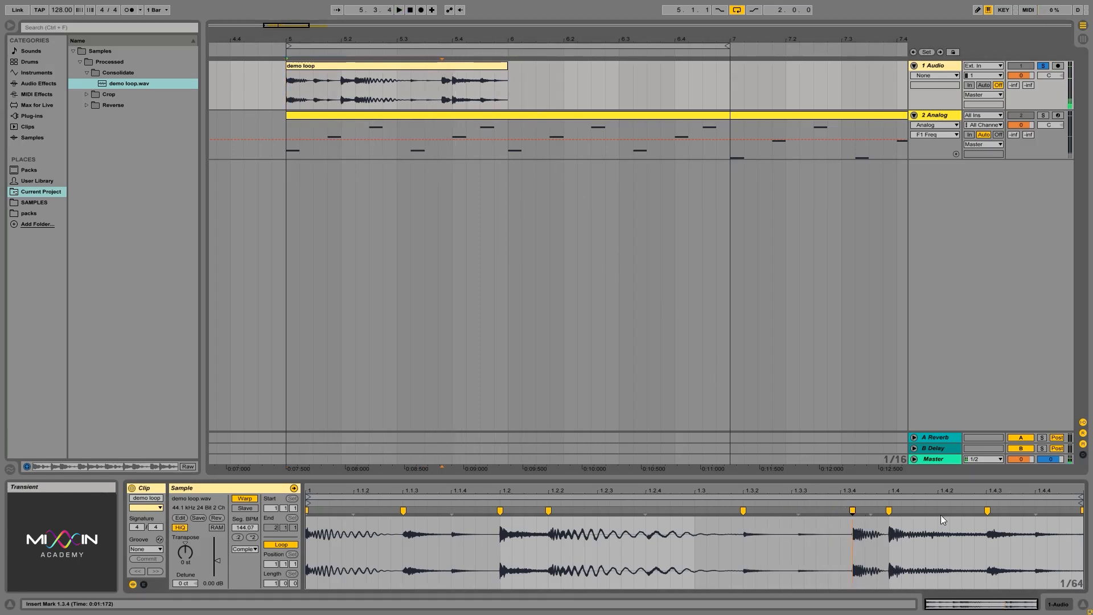
{"action": "left_click_drag", "start_coordinate": [987, 512], "coordinate": [931, 511]}
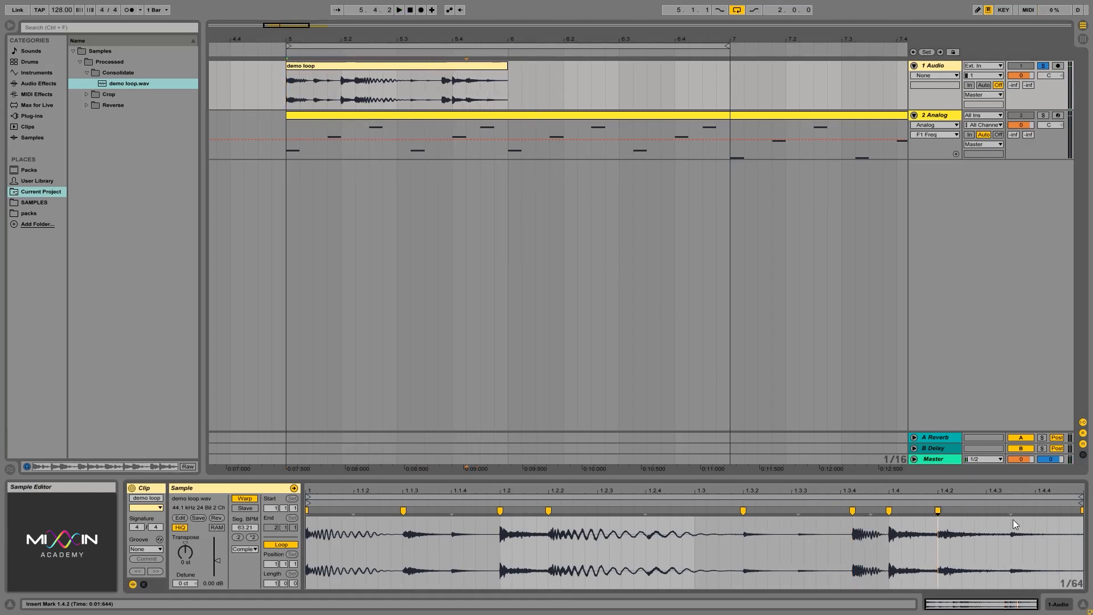
{"action": "left_click_drag", "start_coordinate": [409, 514], "coordinate": [454, 514]}
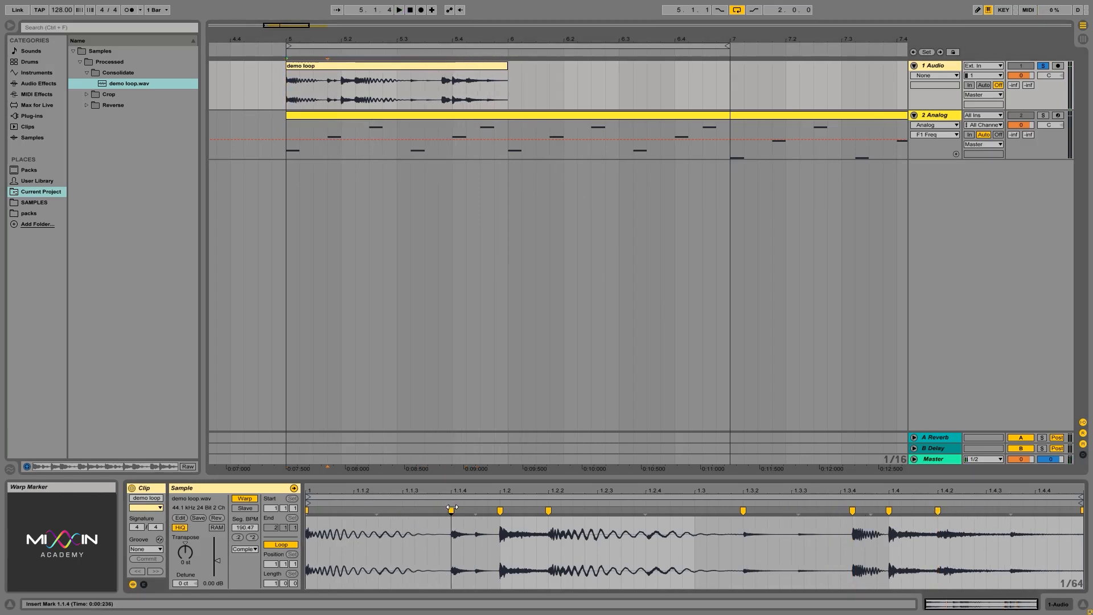
{"action": "key", "text": "space"}
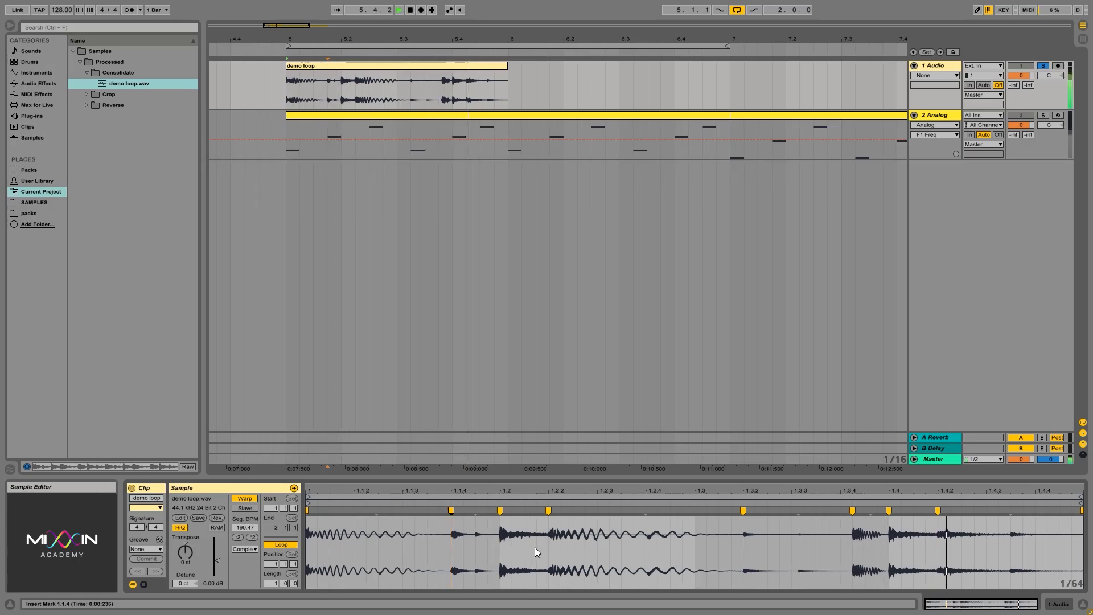
{"action": "key", "text": "space"}
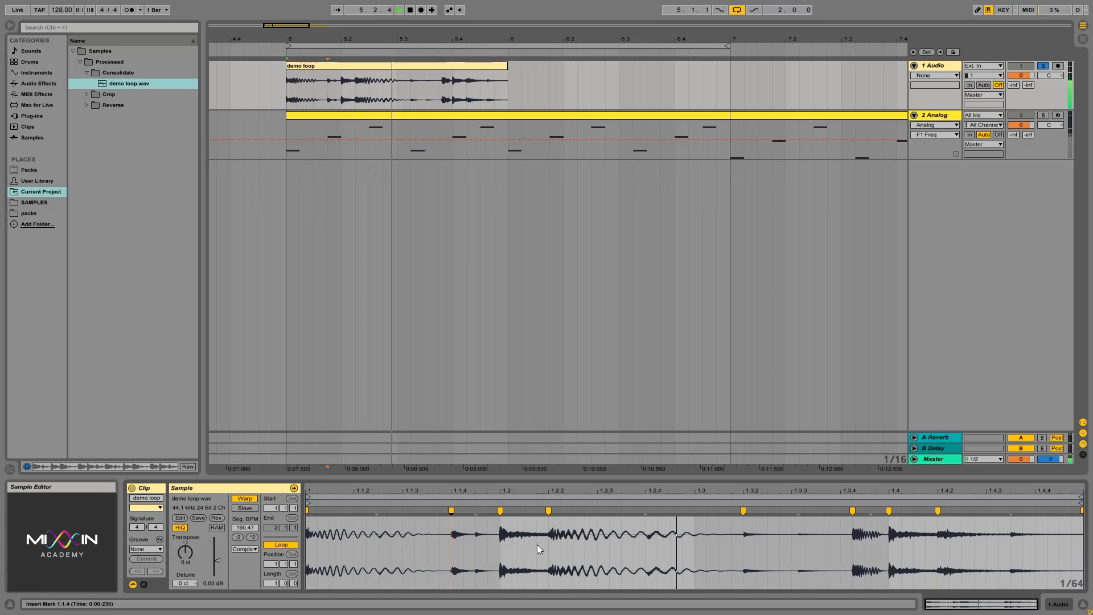
{"action": "key", "text": "space"}
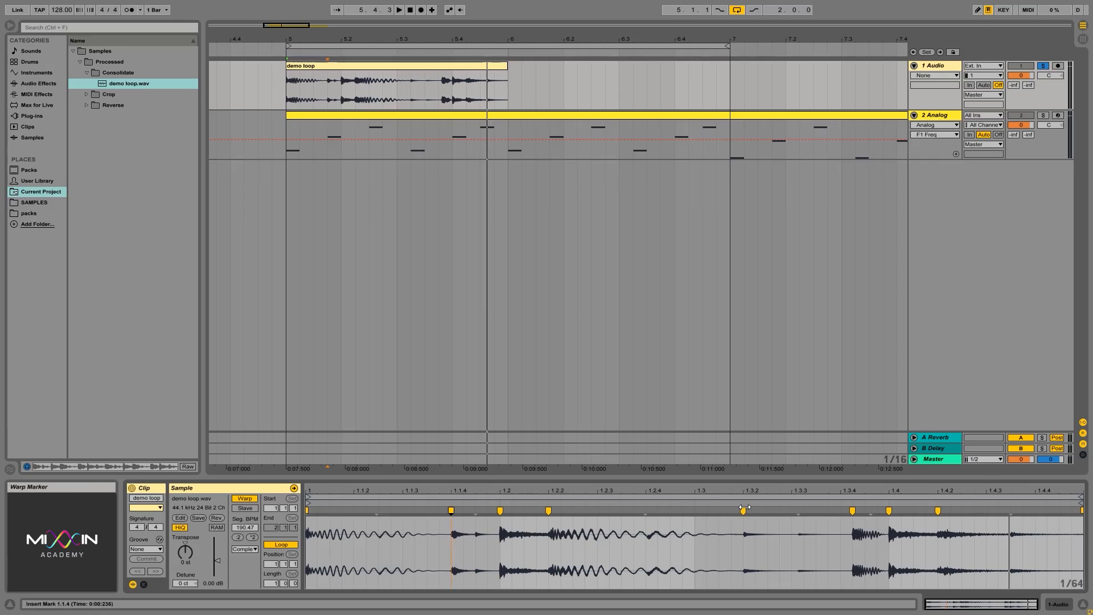
Step: Undo the warp marker moves and insertions in the demo loop clip
{"action": "key", "text": "ctrl+z"}
{"action": "key", "text": "ctrl+z"}
{"action": "key", "text": "ctrl+z"}
{"action": "key", "text": "ctrl+z"}
{"action": "key", "text": "ctrl+z"}
{"action": "key", "text": "ctrl+z"}
{"action": "key", "text": "ctrl+z"}
{"action": "key", "text": "ctrl+z"}
{"action": "key", "text": "ctrl+z"}
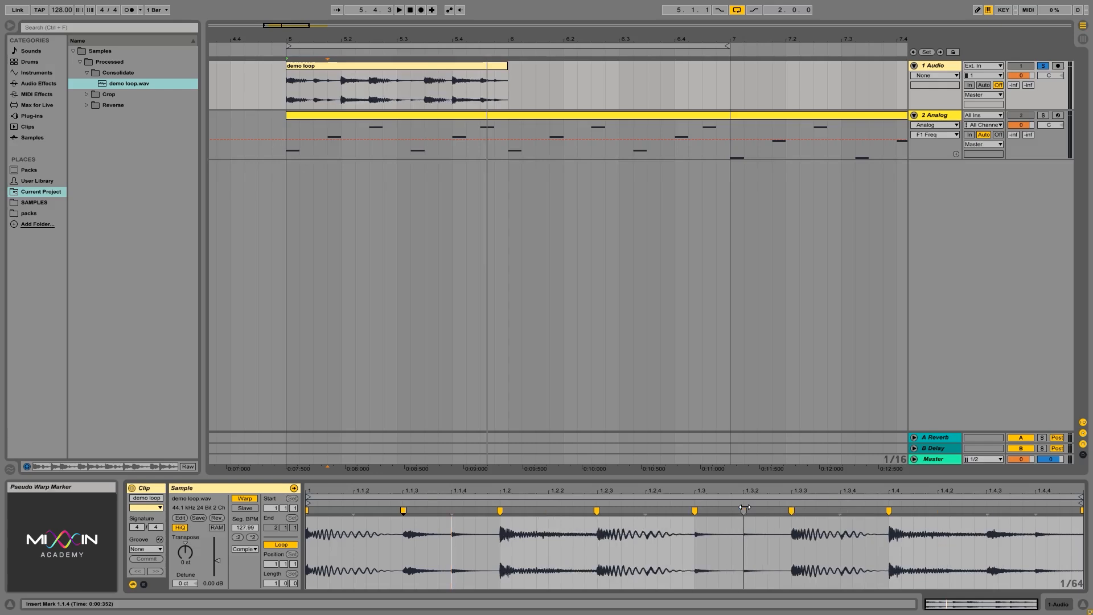
{"action": "key", "text": "ctrl+z"}
{"action": "key", "text": "ctrl+z"}
{"action": "key", "text": "ctrl+z"}
{"action": "key", "text": "ctrl+z"}
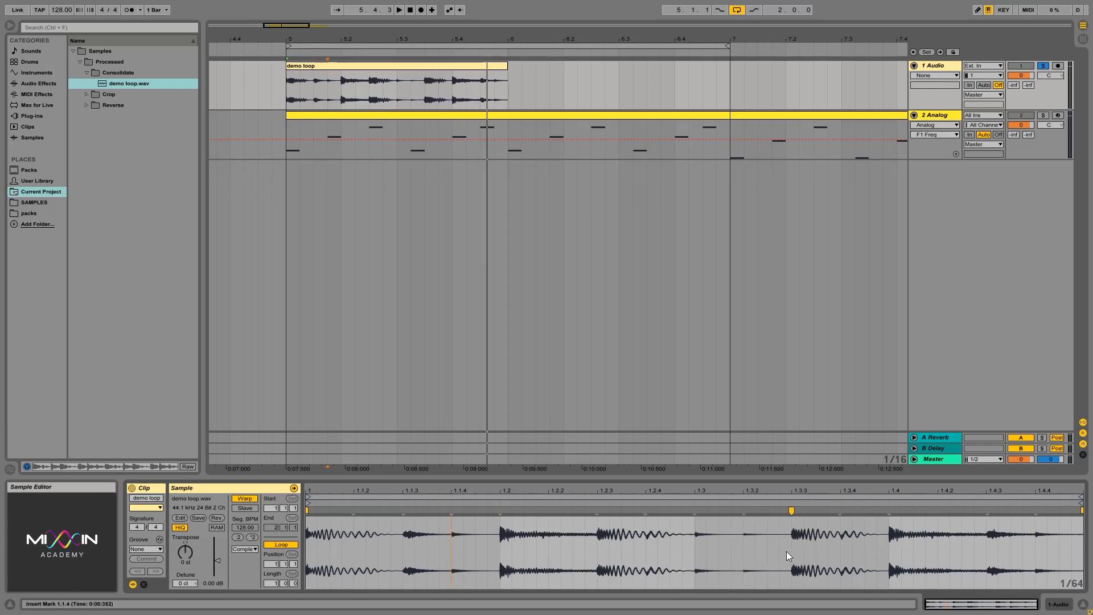
Step: Add a warp marker at 1.2 and try moving it to 1.3.3, undoing only the move
{"action": "double_click", "coordinate": [501, 509]}
{"action": "mouse_move", "coordinate": [500, 509]}
{"action": "left_mouse_down"}
{"action": "mouse_move", "coordinate": [695, 510]}
{"action": "mouse_move", "coordinate": [412, 515]}
{"action": "mouse_move", "coordinate": [762, 511]}
{"action": "mouse_move", "coordinate": [403, 510]}
{"action": "mouse_move", "coordinate": [792, 510]}
{"action": "left_mouse_up"}
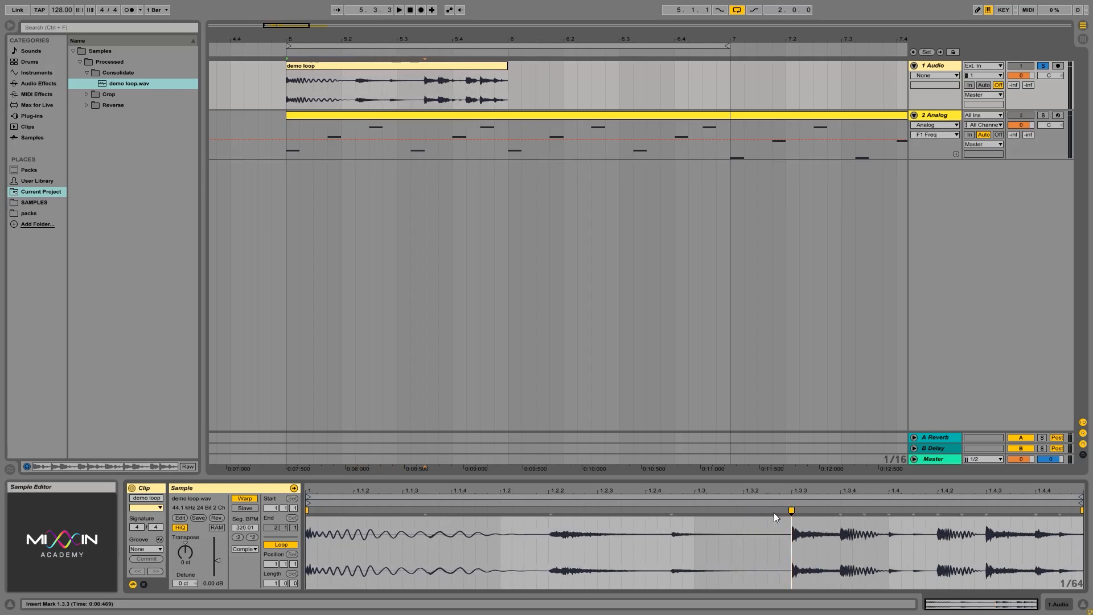
{"action": "key", "text": "ctrl+z"}
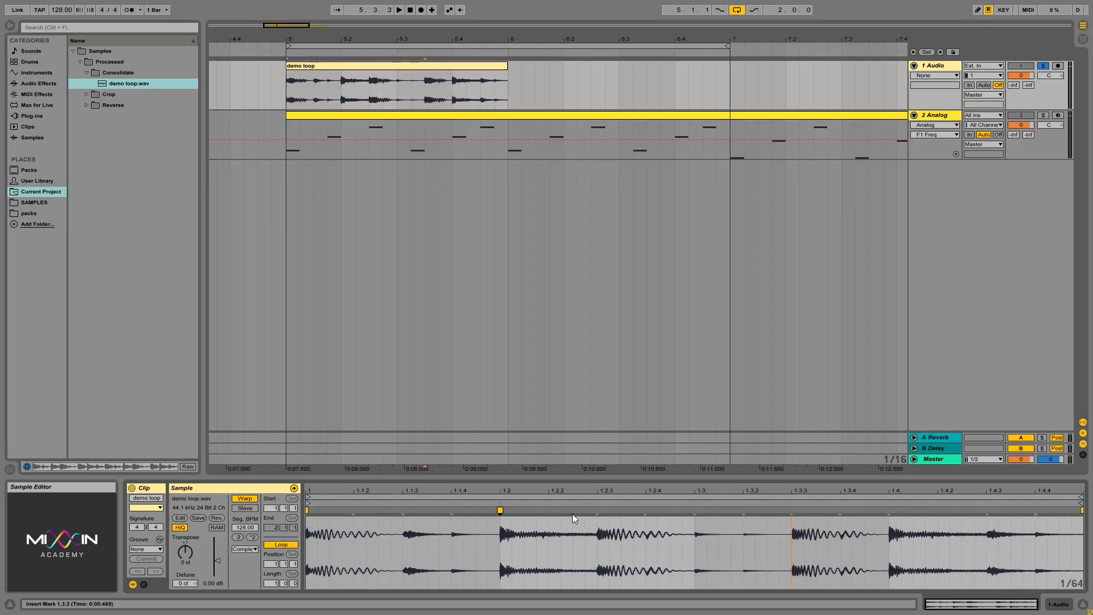
Step: Add warp markers at 1.2.3 and 1.1.3, and test the marker at 1.2 by moving it to 1.1.4 and back
{"action": "double_click", "coordinate": [596, 515]}
{"action": "double_click", "coordinate": [404, 513]}
{"action": "mouse_move", "coordinate": [501, 515]}
{"action": "left_mouse_down"}
{"action": "mouse_move", "coordinate": [572, 516]}
{"action": "mouse_move", "coordinate": [432, 515]}
{"action": "mouse_move", "coordinate": [561, 515]}
{"action": "mouse_move", "coordinate": [451, 515]}
{"action": "left_mouse_up"}
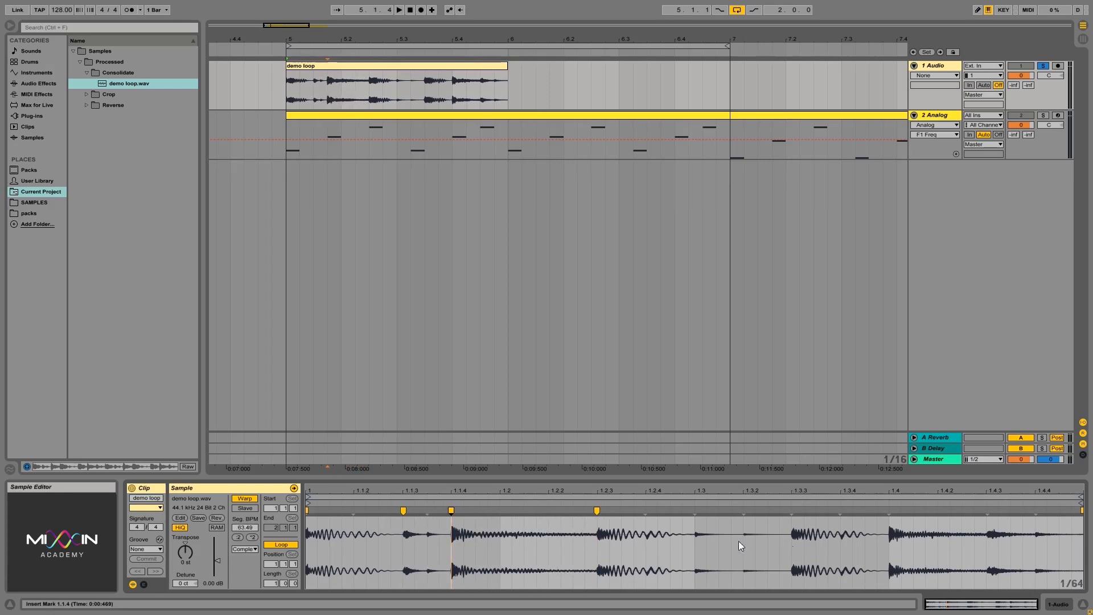
{"action": "mouse_move", "coordinate": [451, 509]}
{"action": "left_mouse_down"}
{"action": "mouse_move", "coordinate": [575, 509]}
{"action": "mouse_move", "coordinate": [445, 510]}
{"action": "mouse_move", "coordinate": [527, 511]}
{"action": "mouse_move", "coordinate": [489, 510]}
{"action": "mouse_move", "coordinate": [500, 510]}
{"action": "left_mouse_up"}
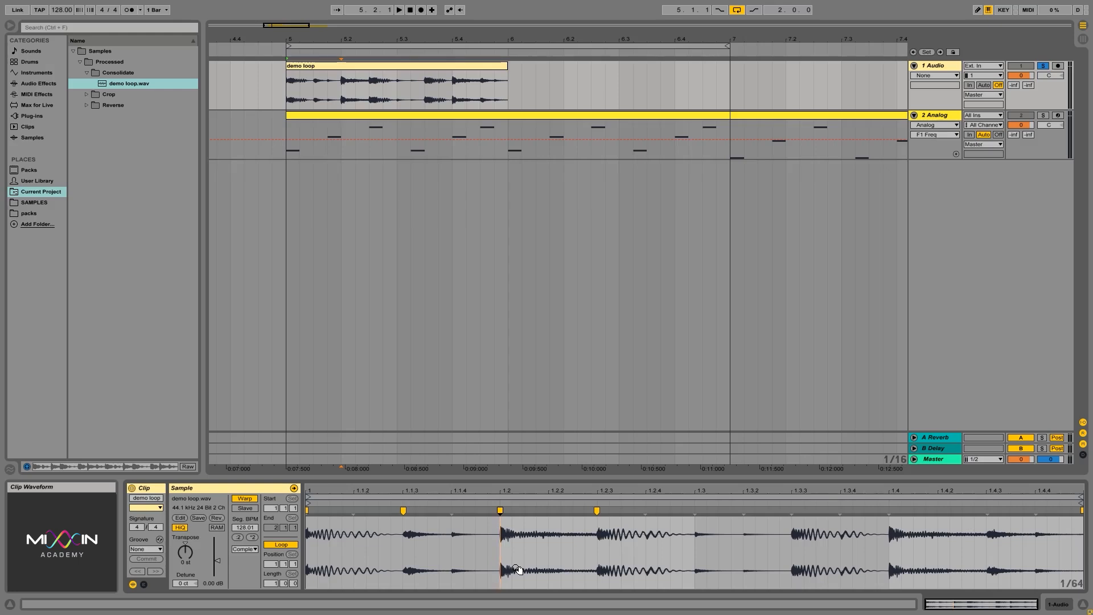
Step: Toggle the demo loop clip's Loop switch, leaving looping turned off
{"action": "left_click", "coordinate": [281, 545]}
{"action": "left_click", "coordinate": [284, 545]}
{"action": "left_click", "coordinate": [289, 546]}
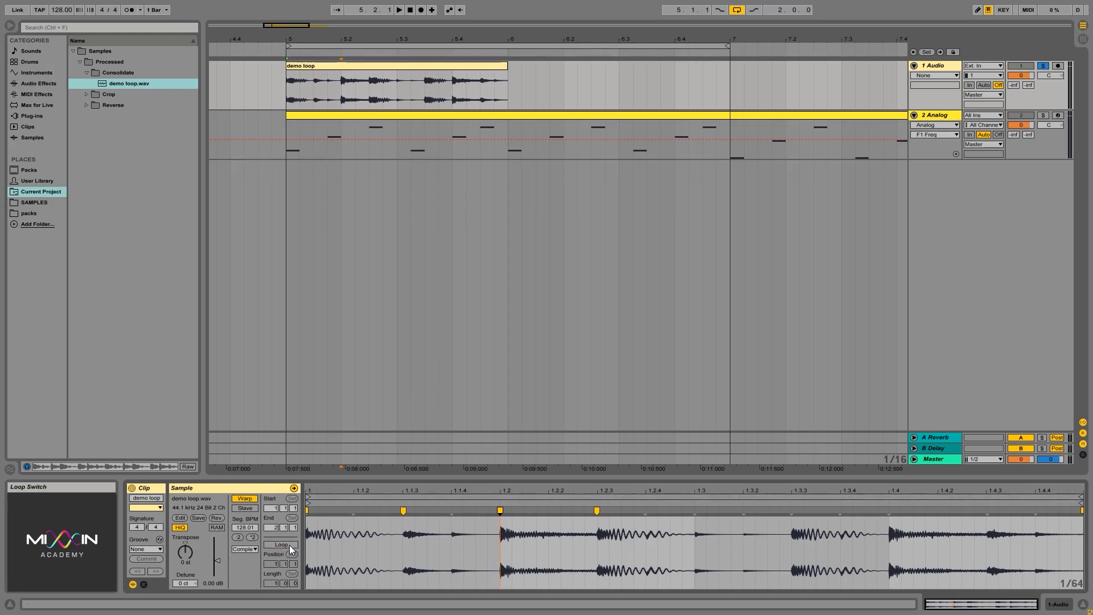
Step: Turn on looping for the demo loop clip and extend it in the arrangement to bar 20
{"action": "left_click", "coordinate": [290, 545]}
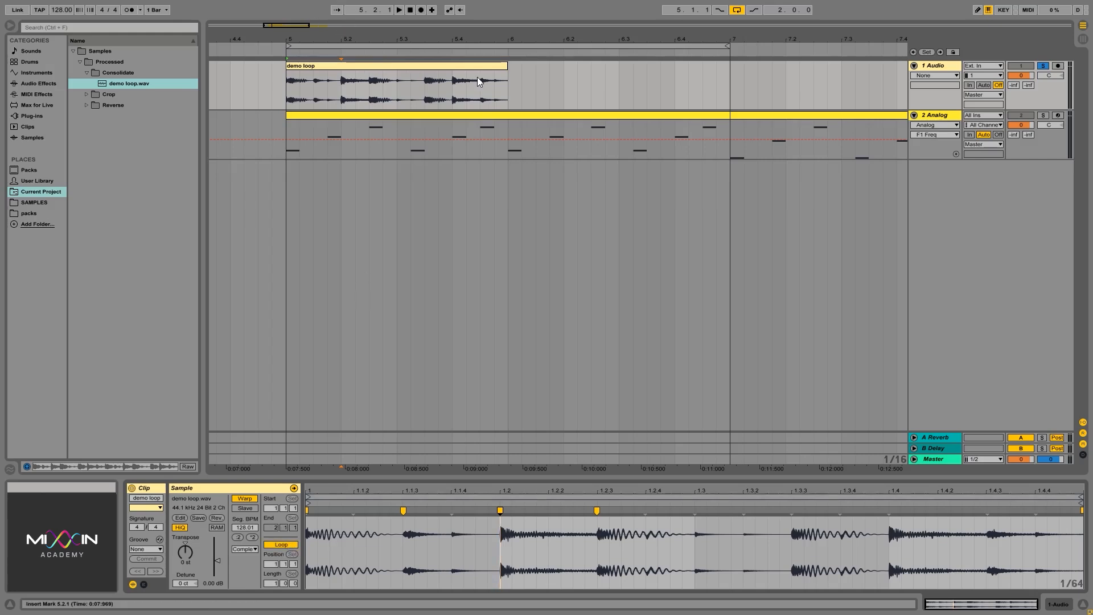
{"action": "left_click_drag", "start_coordinate": [506, 66], "coordinate": [766, 87]}
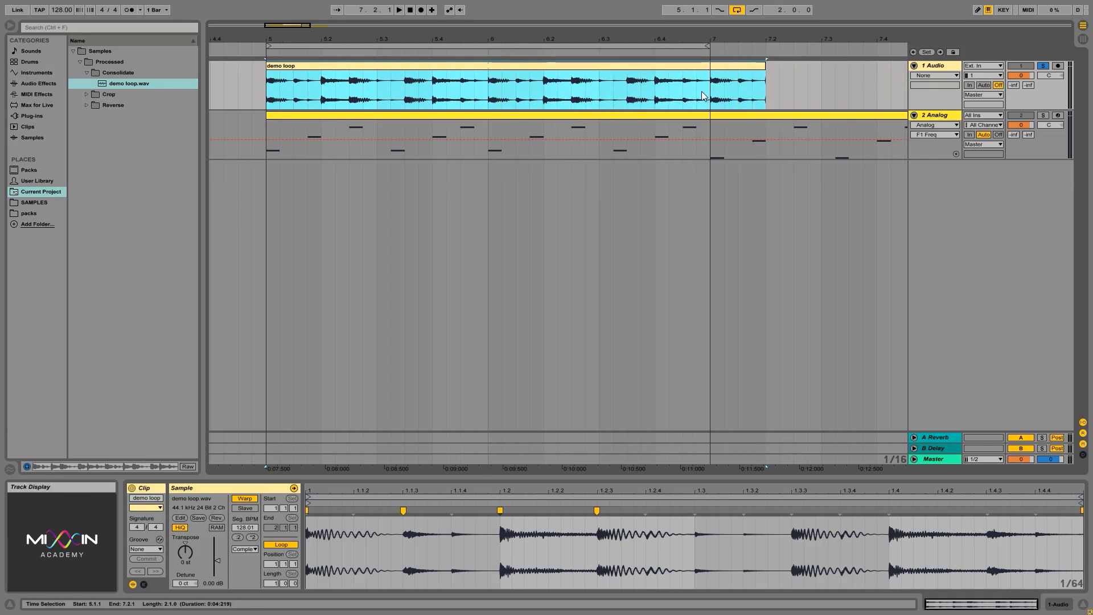
{"action": "left_click_drag", "start_coordinate": [664, 37], "coordinate": [421, 25]}
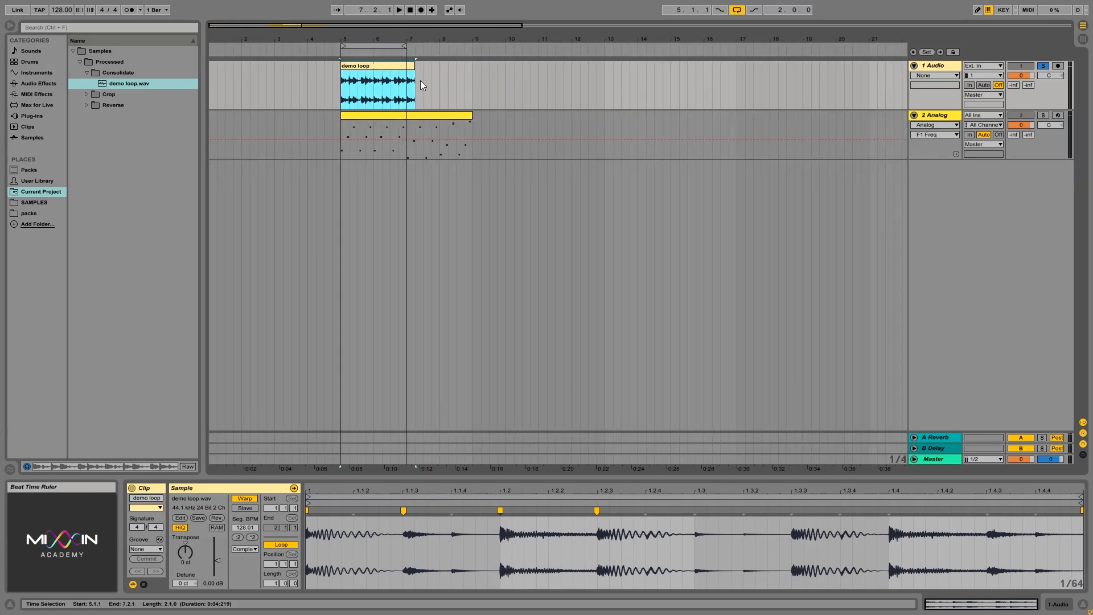
{"action": "left_click_drag", "start_coordinate": [414, 69], "coordinate": [837, 75]}
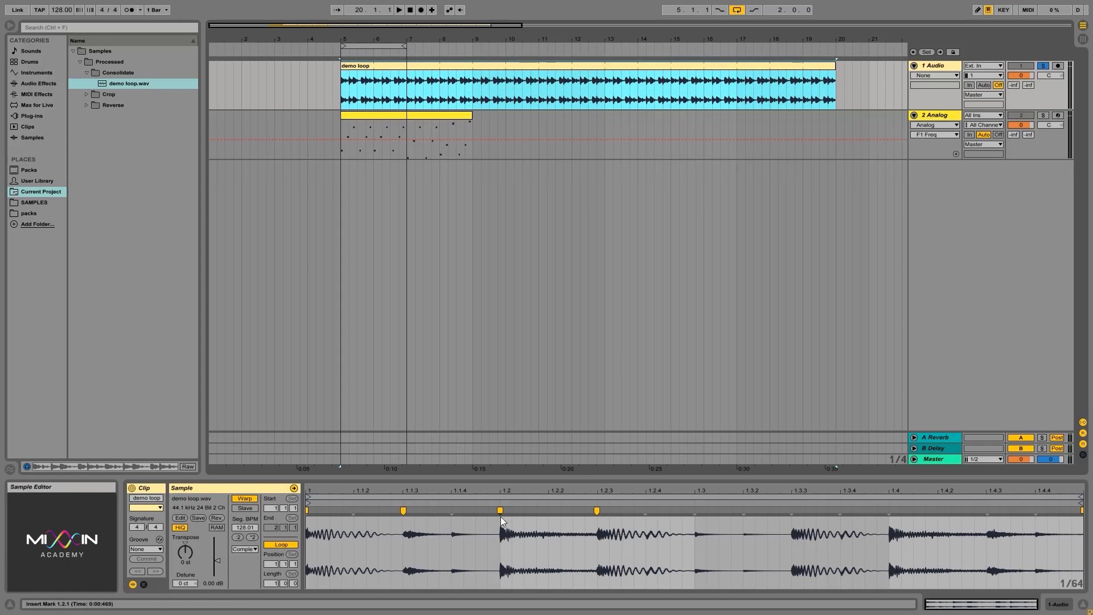
Step: Try shifting the demo loop's warp markers at 1.2 and 1.2.3 towards 1.4, and move them back to their beats
{"action": "left_click_drag", "start_coordinate": [500, 510], "coordinate": [913, 511]}
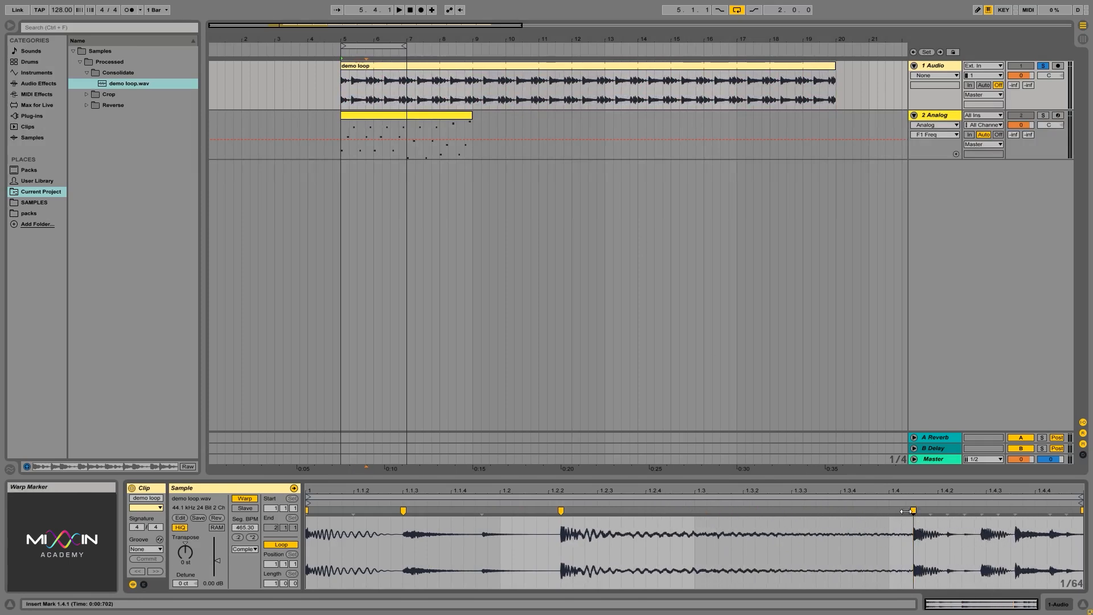
{"action": "left_click_drag", "start_coordinate": [923, 519], "coordinate": [500, 510]}
{"action": "left_click_drag", "start_coordinate": [646, 511], "coordinate": [597, 510]}
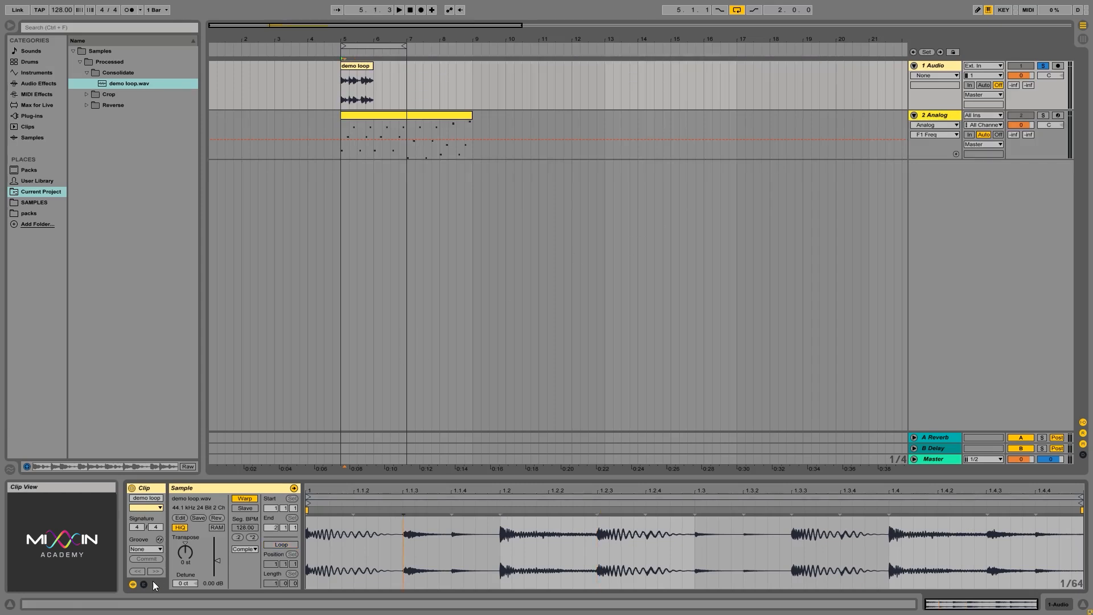
Step: Show the Envelopes box for the demo loop clip, select the clip in the arrangement and hide the box again
{"action": "left_click", "coordinate": [144, 584]}
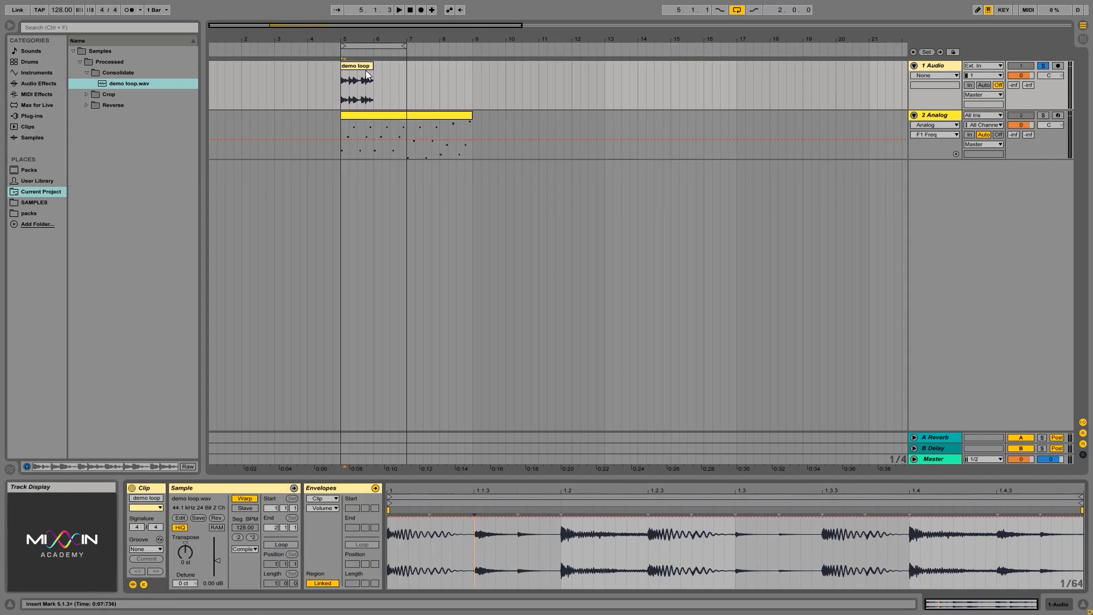
{"action": "left_click", "coordinate": [352, 93]}
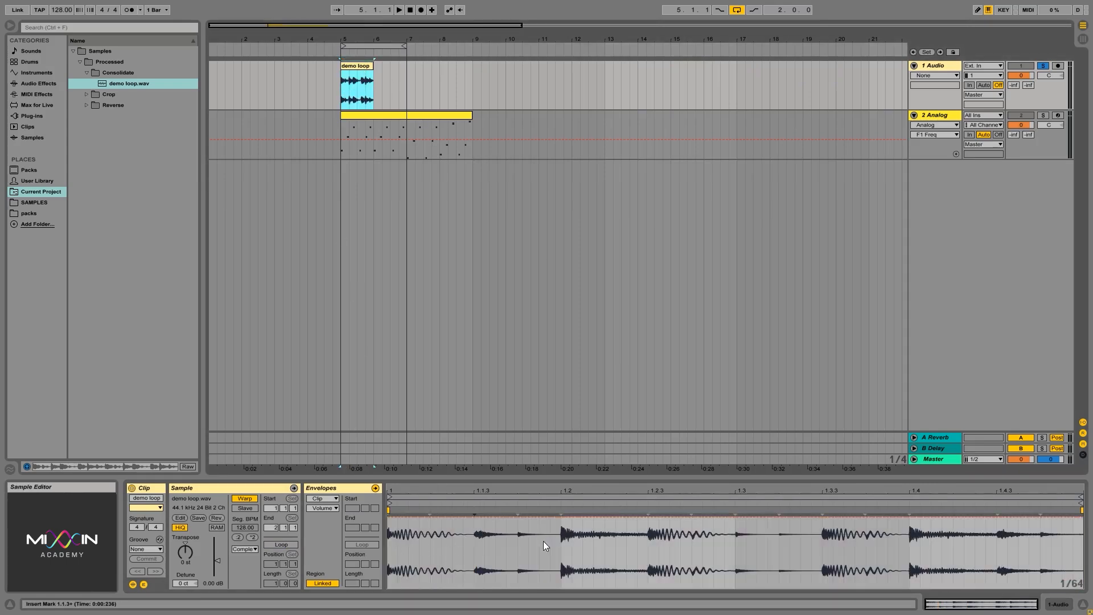
{"action": "left_click", "coordinate": [144, 585]}
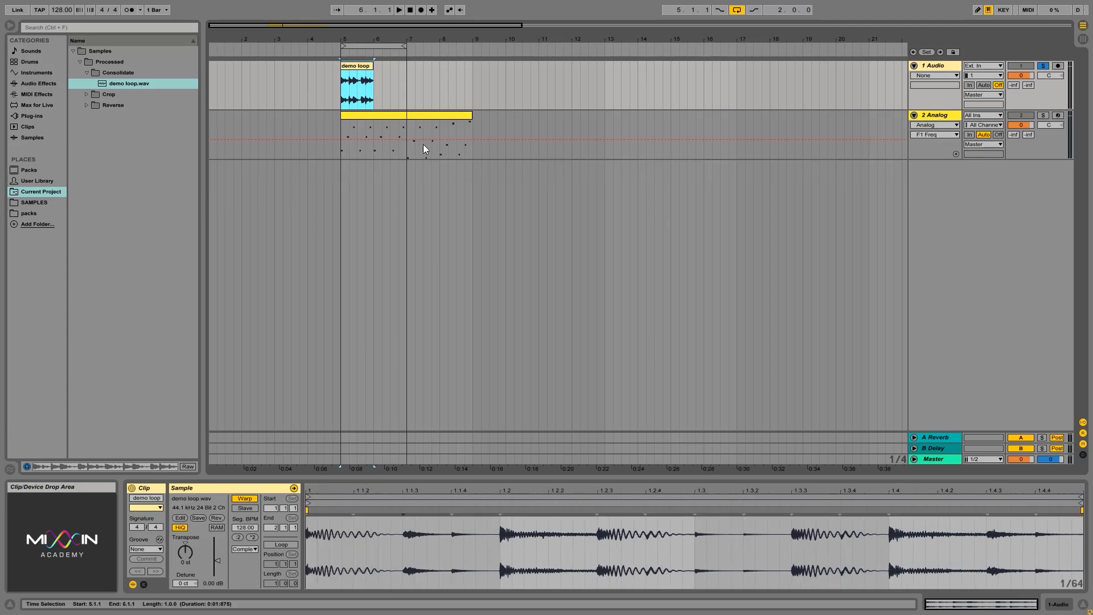
Step: Open the Analog track's MIDI clip, check its groove choices and bring its full note range into view
{"action": "left_click", "coordinate": [403, 116]}
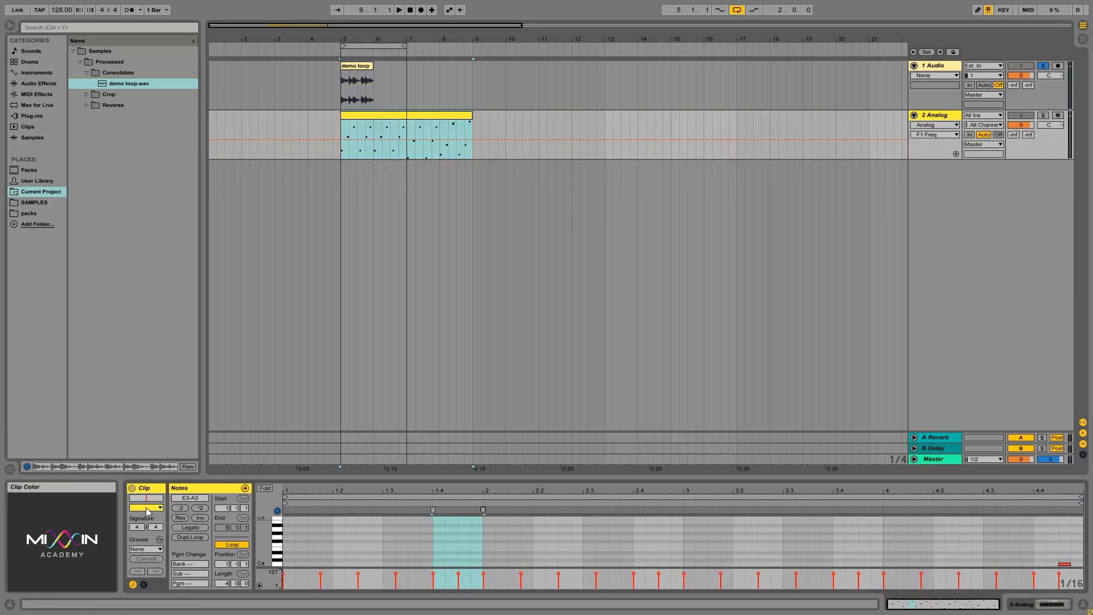
{"action": "left_click", "coordinate": [148, 551]}
{"action": "left_click", "coordinate": [148, 550]}
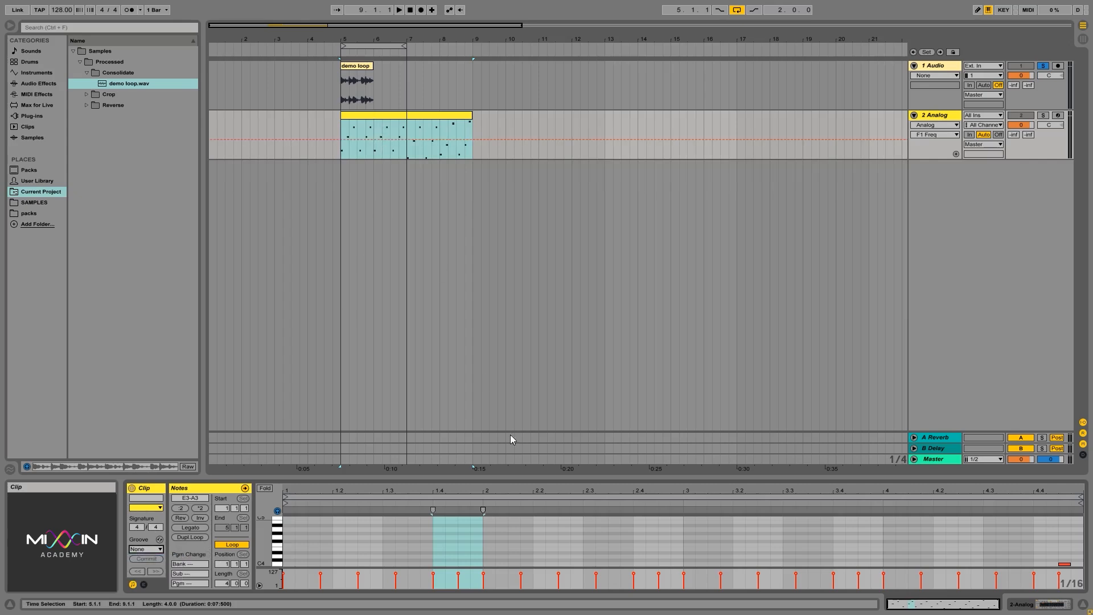
{"action": "scroll", "coordinate": [556, 538], "scroll_direction": "down", "scroll_amount": 4}
{"action": "scroll", "coordinate": [557, 538], "scroll_direction": "down", "scroll_amount": 8}
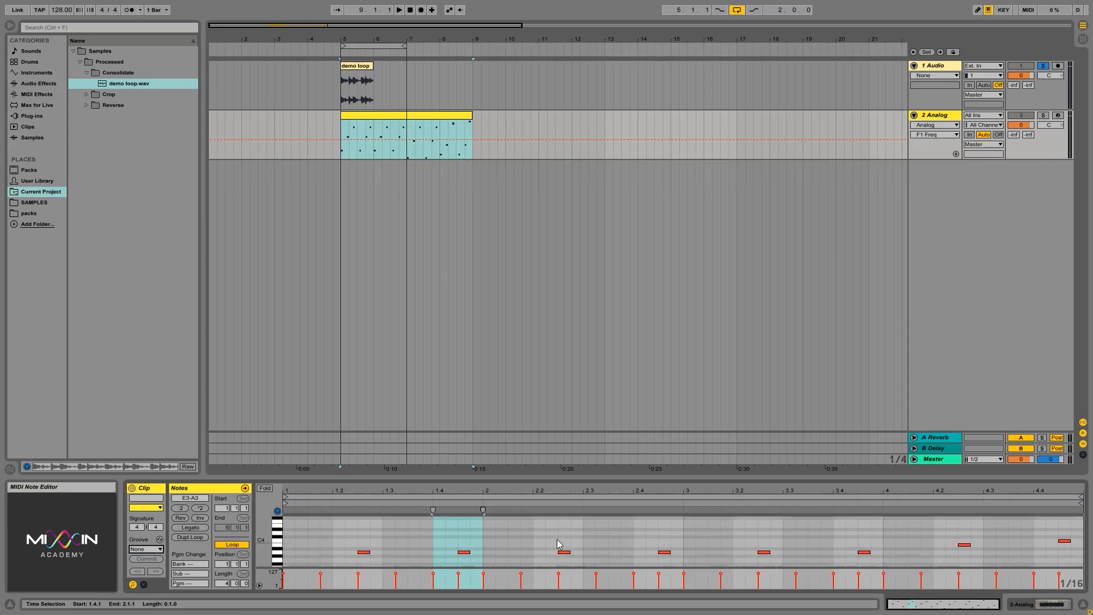
{"action": "left_click_drag", "start_coordinate": [267, 534], "coordinate": [249, 539]}
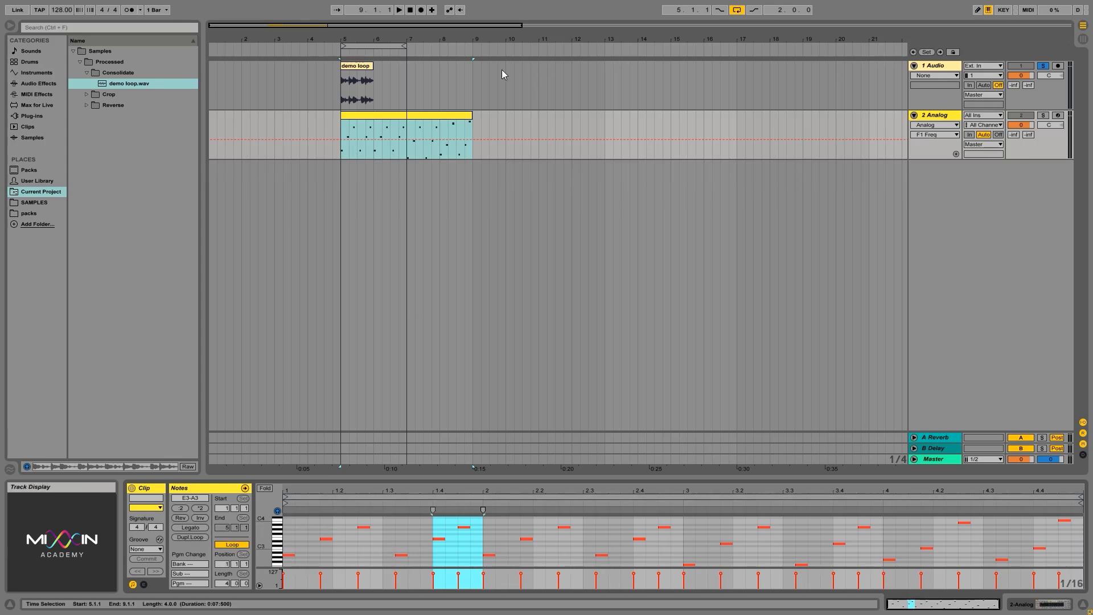
Step: Extend the Analog track's looped MIDI clip to 22.3 in the arrangement and shorten it back to bar 9
{"action": "left_click_drag", "start_coordinate": [472, 120], "coordinate": [900, 90]}
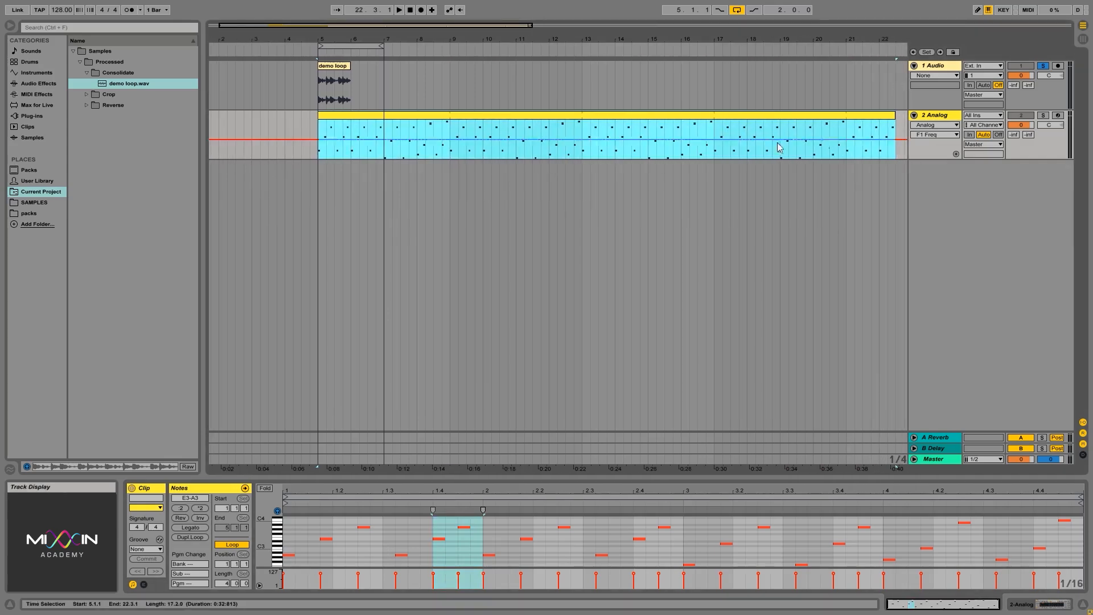
{"action": "left_click_drag", "start_coordinate": [894, 116], "coordinate": [450, 116]}
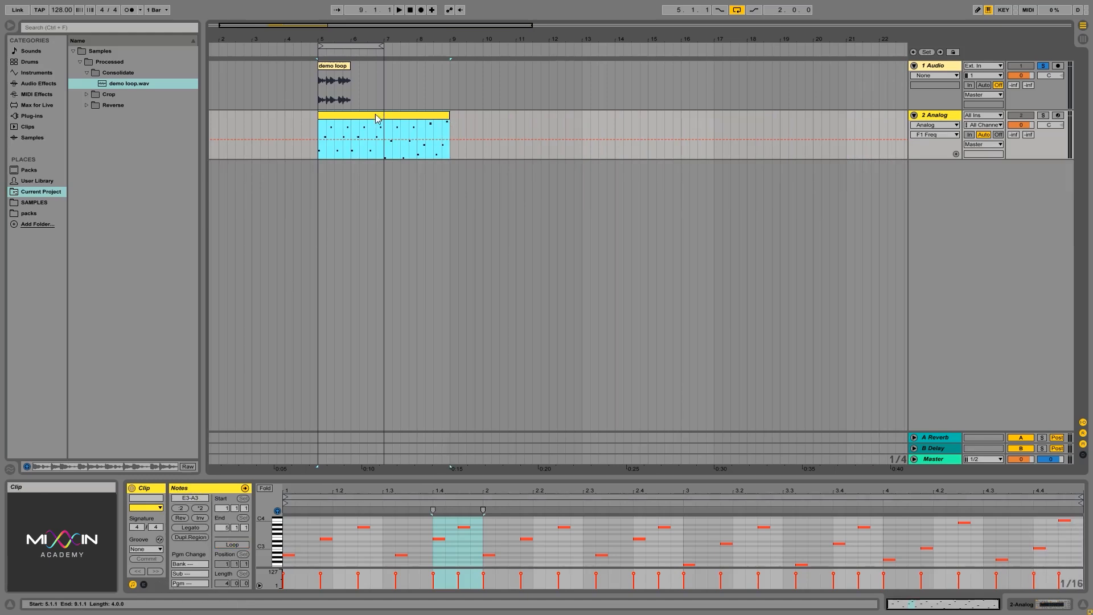
Step: Solo the Analog track, check its instrument device, return to the MIDI clip's notes and play from bar 5
{"action": "left_click", "coordinate": [1043, 115]}
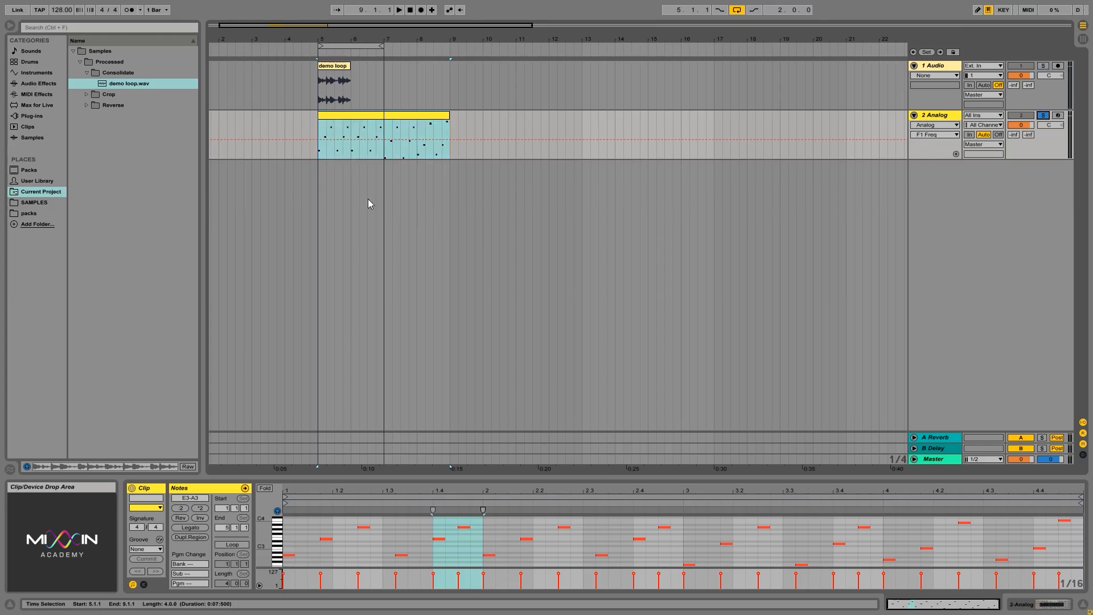
{"action": "left_click", "coordinate": [315, 149]}
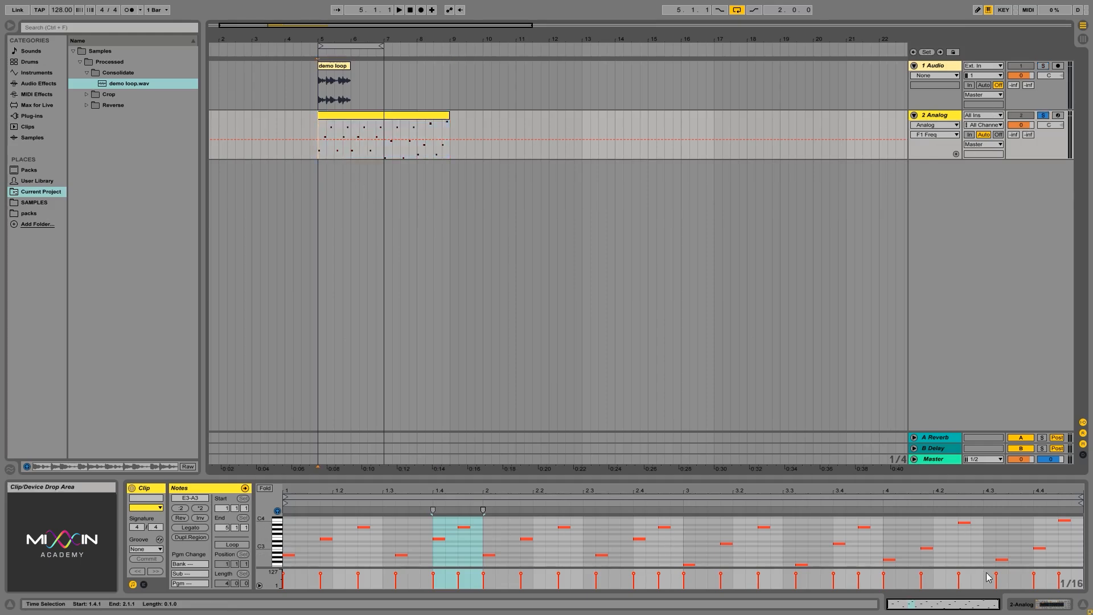
{"action": "left_click", "coordinate": [963, 605]}
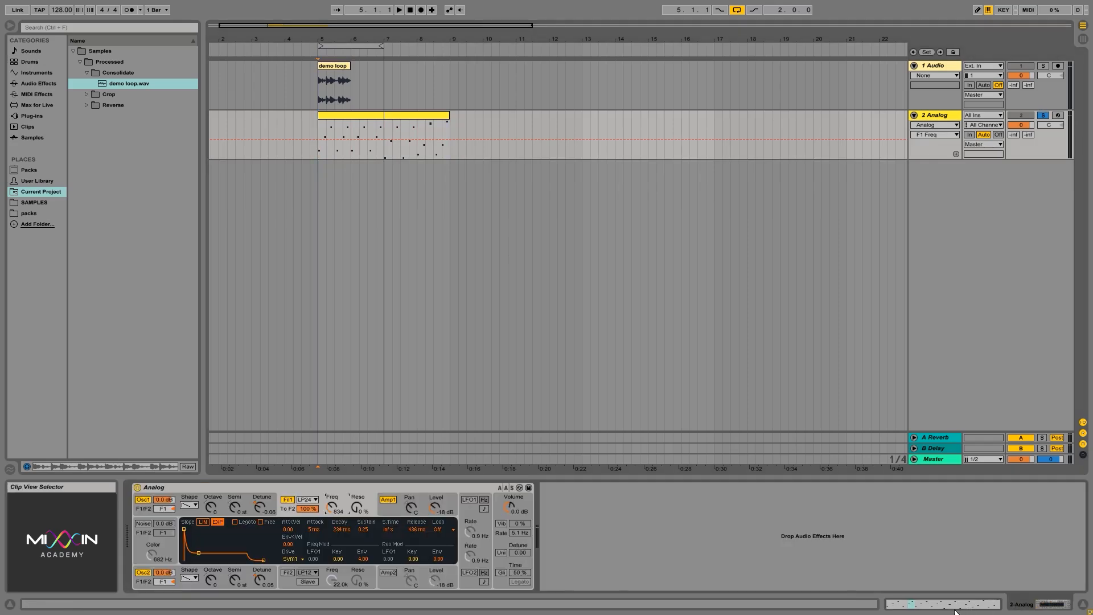
{"action": "left_click", "coordinate": [956, 608]}
{"action": "key", "text": "space"}
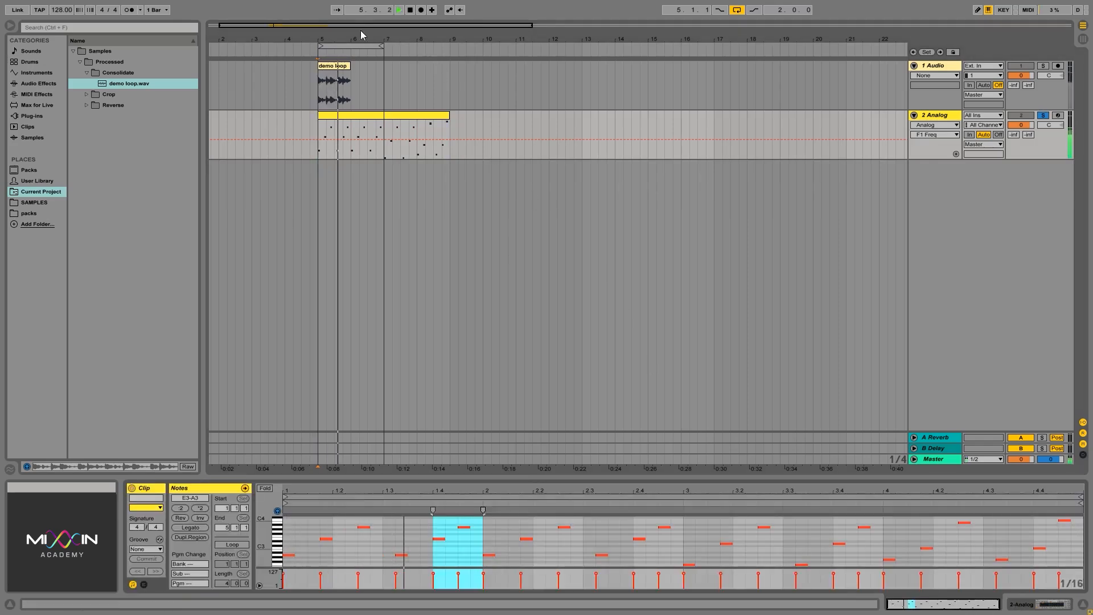
Step: Extend the arrangement loop to bar 9 so that it spans the whole Analog clip
{"action": "left_click_drag", "start_coordinate": [382, 45], "coordinate": [449, 47]}
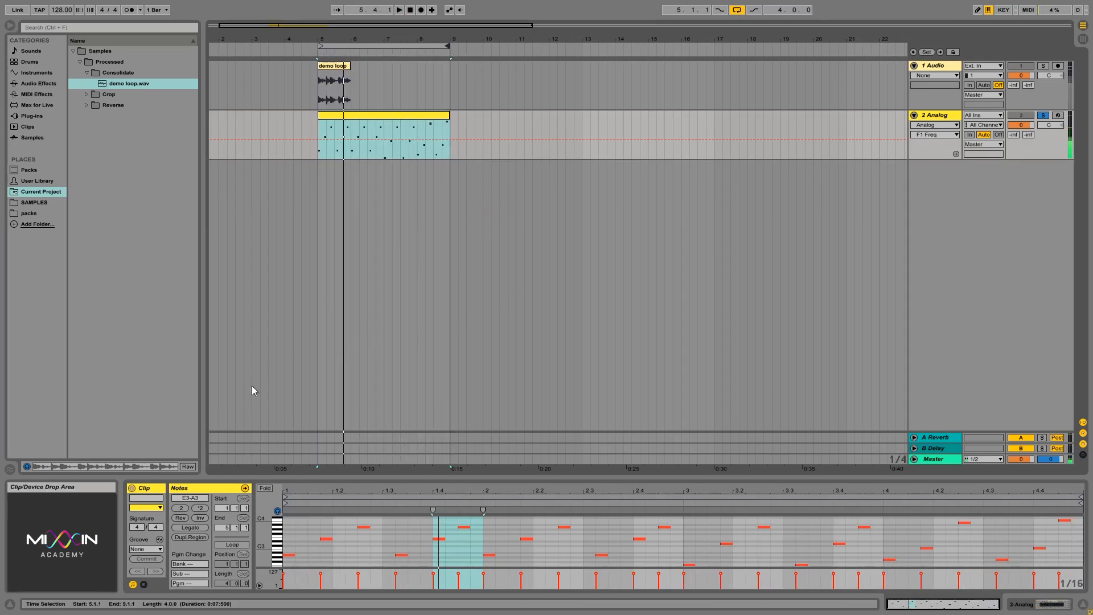
{"action": "left_click", "coordinate": [930, 531]}
{"action": "key", "text": "space"}
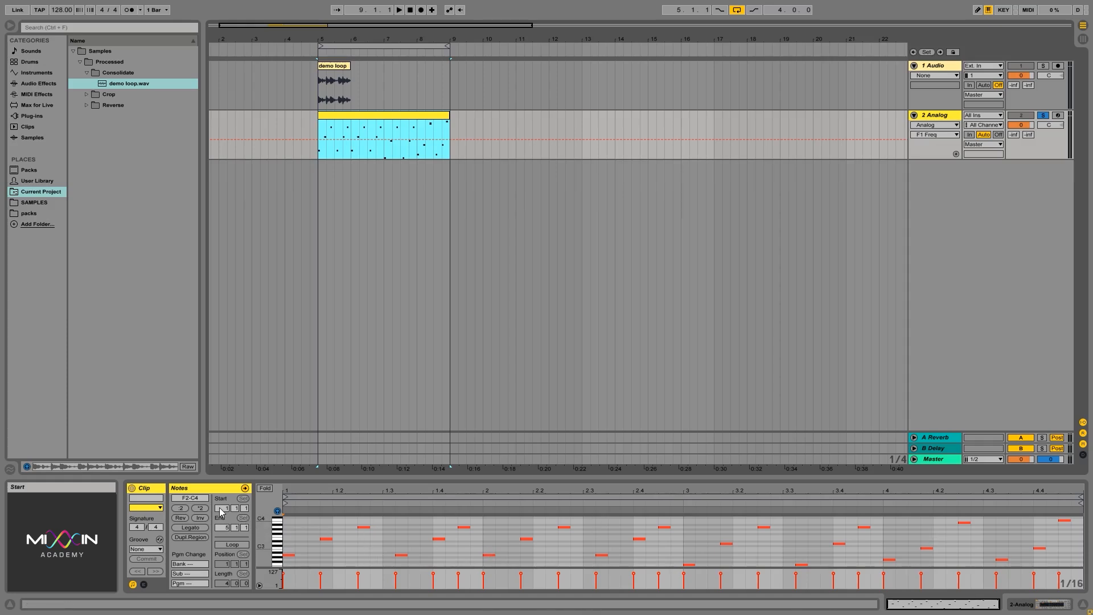
Step: Audition the Analog clip's notes at double tempo and at half tempo, restoring the original speed each time
{"action": "left_click", "coordinate": [181, 508]}
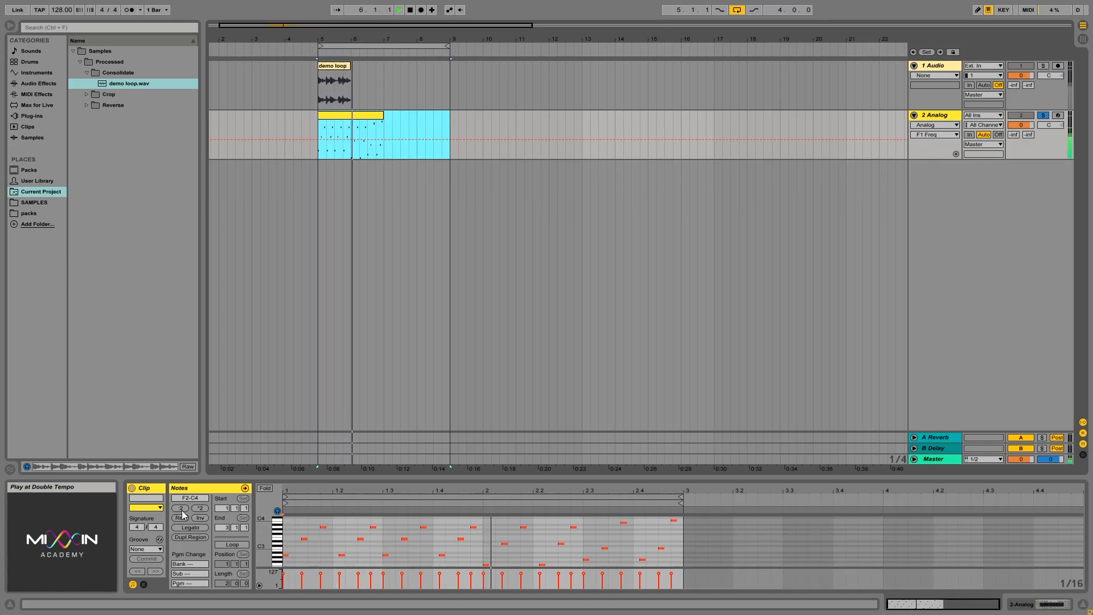
{"action": "left_click", "coordinate": [201, 508]}
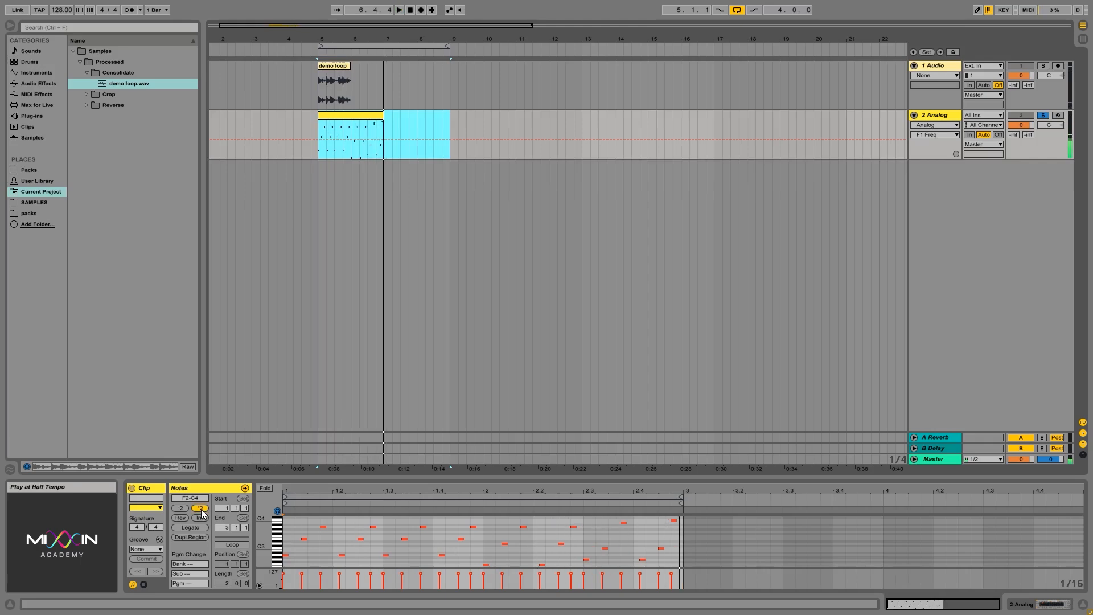
{"action": "key", "text": "space"}
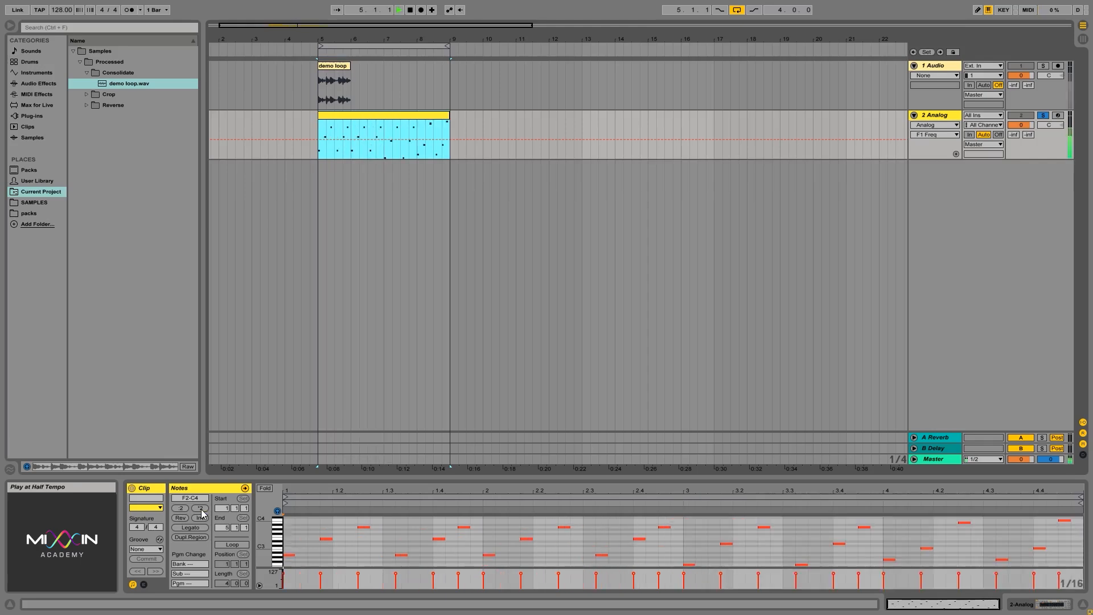
{"action": "left_click", "coordinate": [201, 508]}
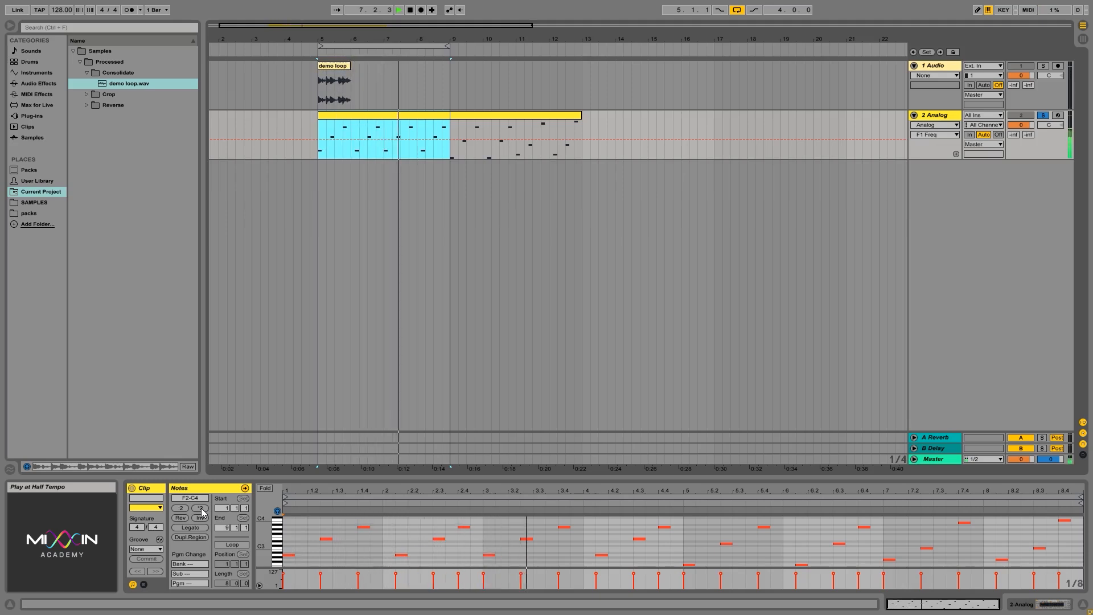
{"action": "left_click", "coordinate": [180, 508]}
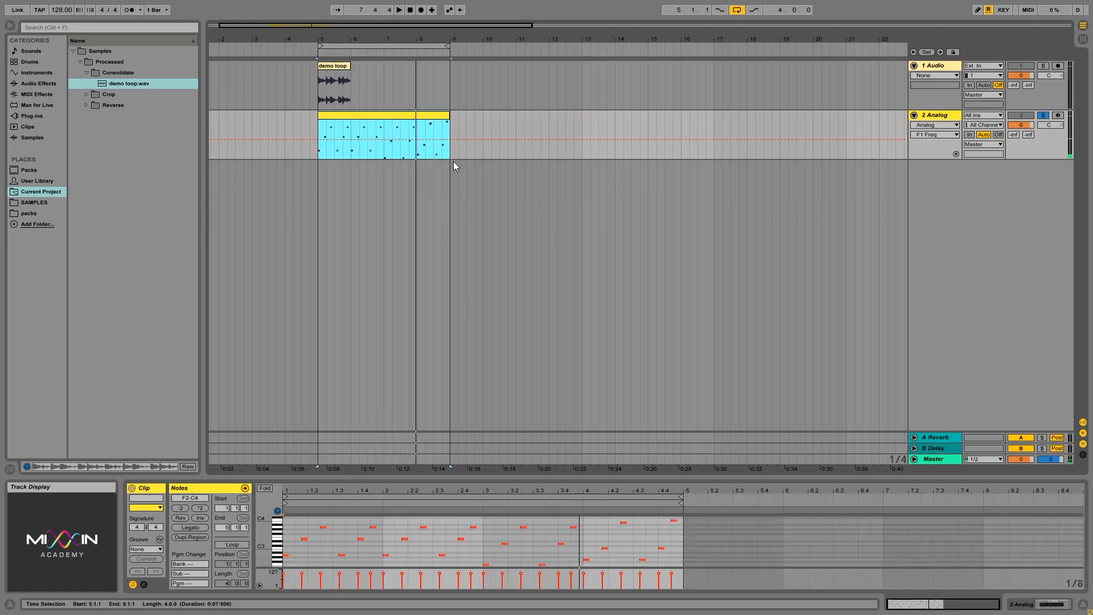
Step: Reverse the order of the Analog clip's notes and listen to the result
{"action": "left_click", "coordinate": [180, 517]}
{"action": "key", "text": "space"}
{"action": "key", "text": "space"}
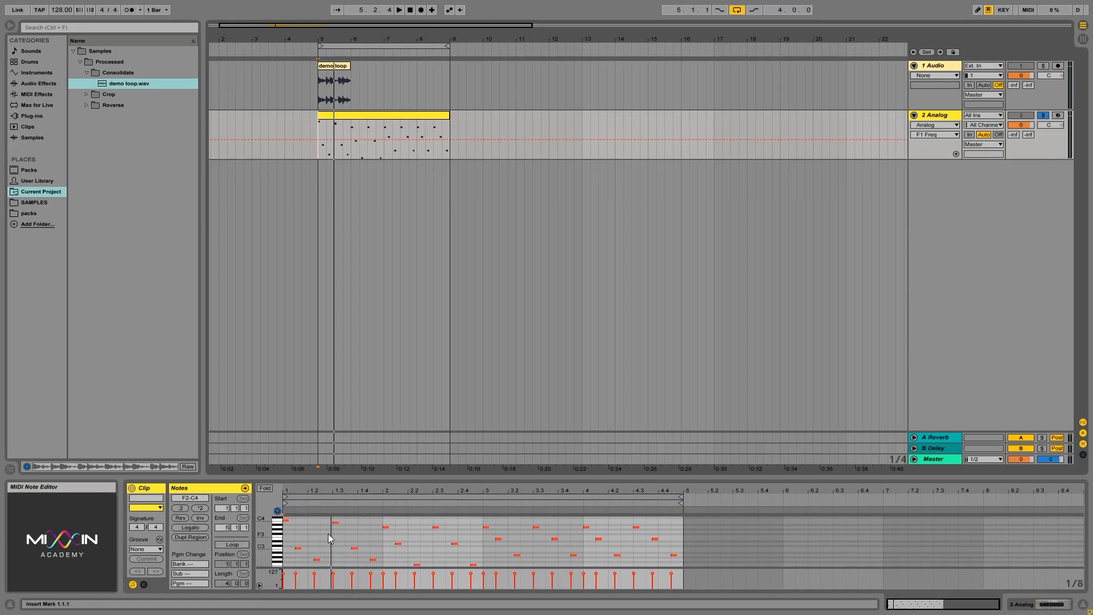
Step: Invert the pitches of the Analog clip's notes, listen to the result and undo the inversion
{"action": "left_click", "coordinate": [203, 519]}
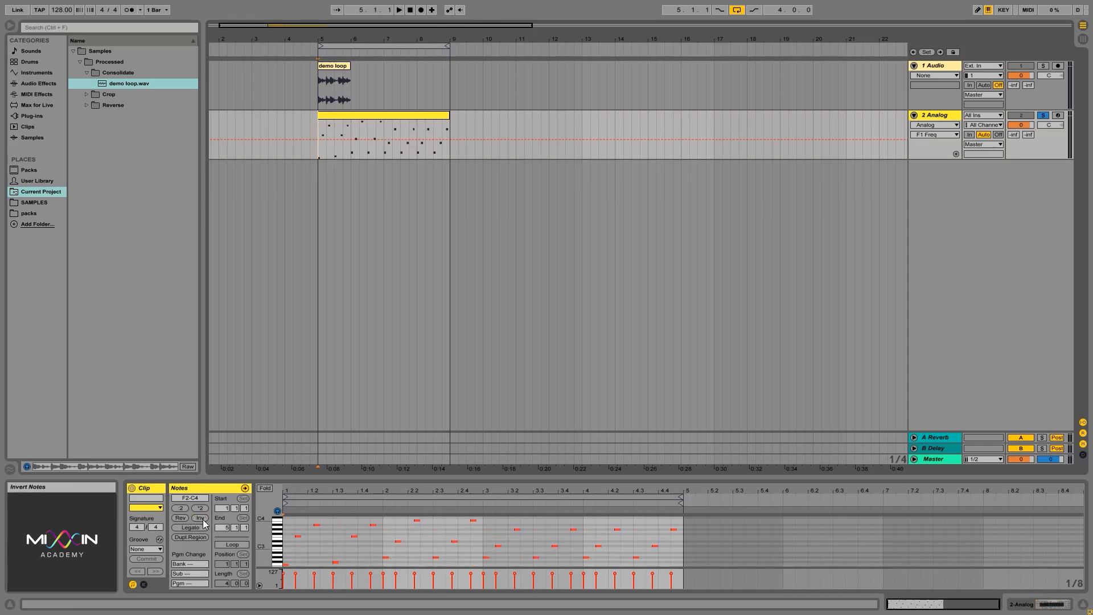
{"action": "key", "text": "space"}
{"action": "key", "text": "space"}
{"action": "key", "text": "ctrl+z"}
{"action": "left_click", "coordinate": [341, 541]}
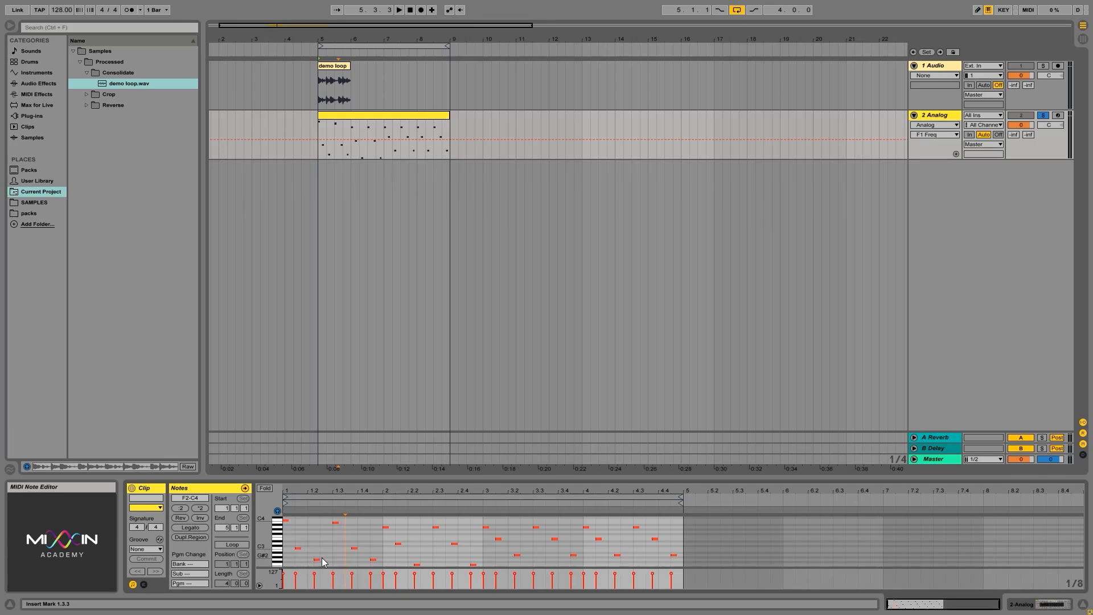
Step: Apply Legato to all notes in the Analog clip and play the result
{"action": "left_click", "coordinate": [190, 530]}
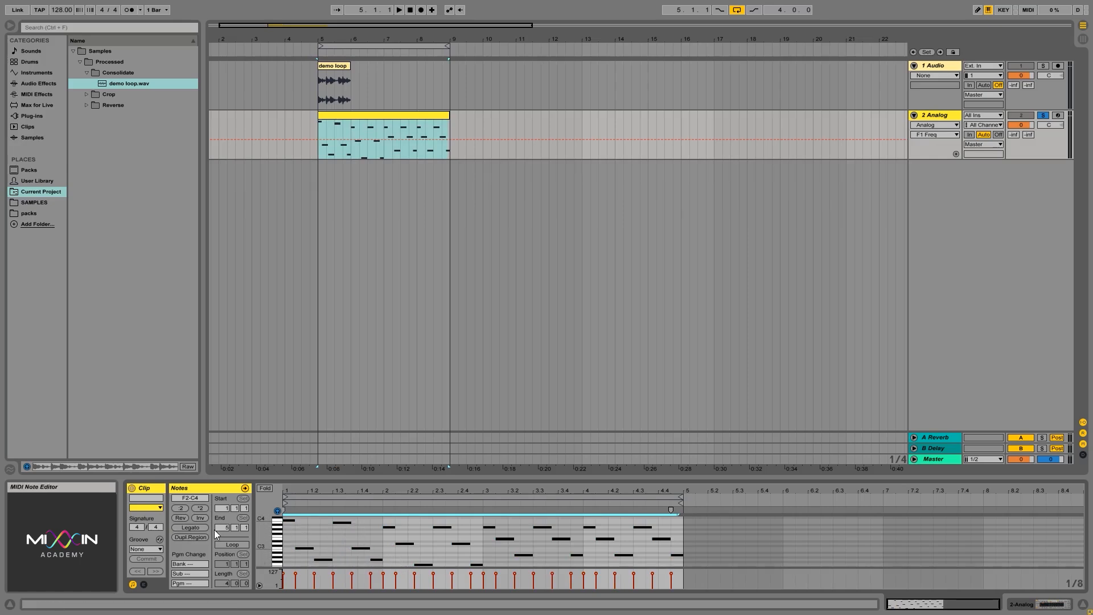
{"action": "key", "text": "space"}
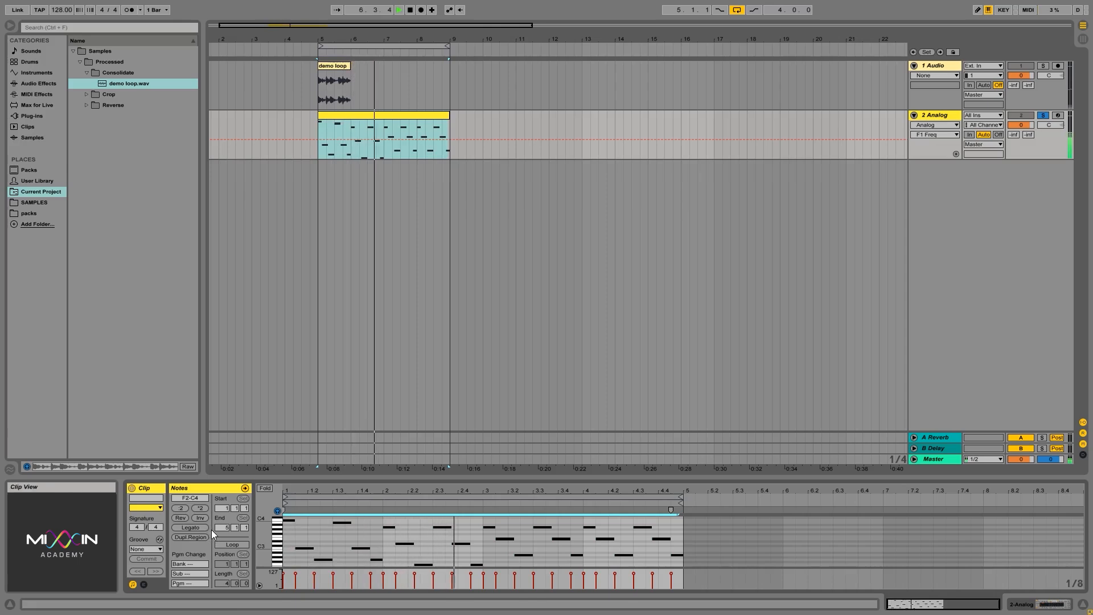
{"action": "key", "text": "space"}
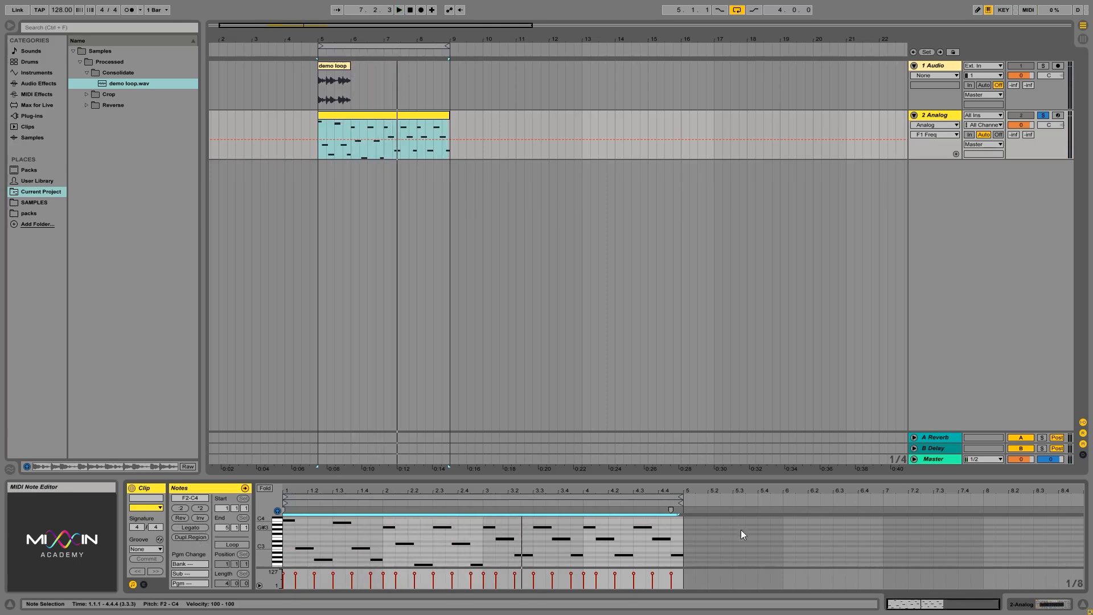
Step: Select all notes in the Analog clip and duplicate the region to extend the clip to eight bars
{"action": "left_click_drag", "start_coordinate": [685, 532], "coordinate": [289, 561]}
{"action": "left_click_drag", "start_coordinate": [686, 562], "coordinate": [284, 517]}
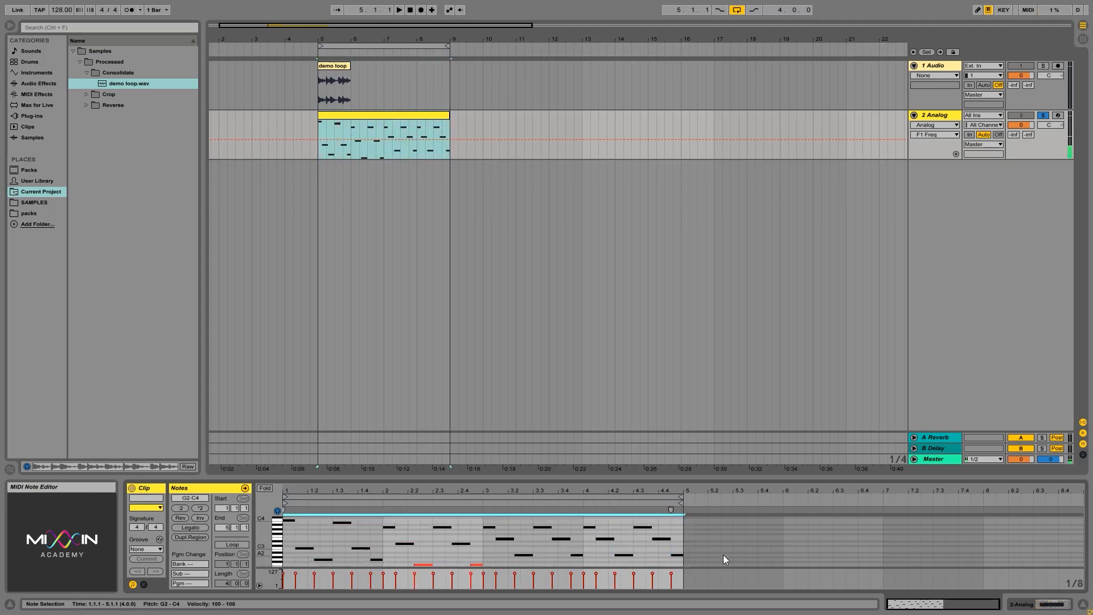
{"action": "left_click_drag", "start_coordinate": [700, 518], "coordinate": [286, 587]}
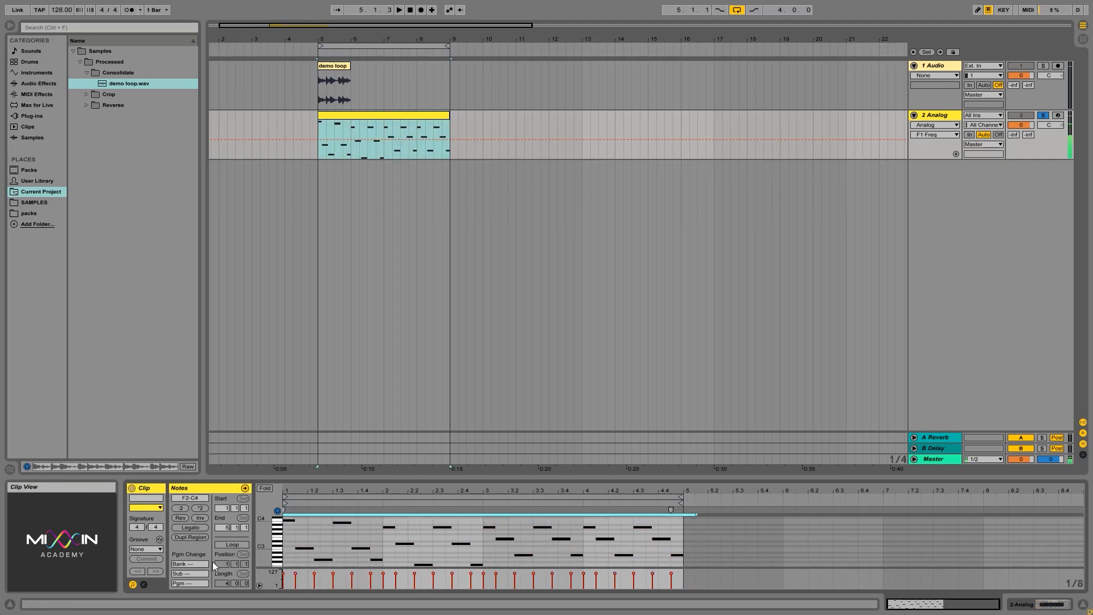
{"action": "left_click", "coordinate": [193, 537]}
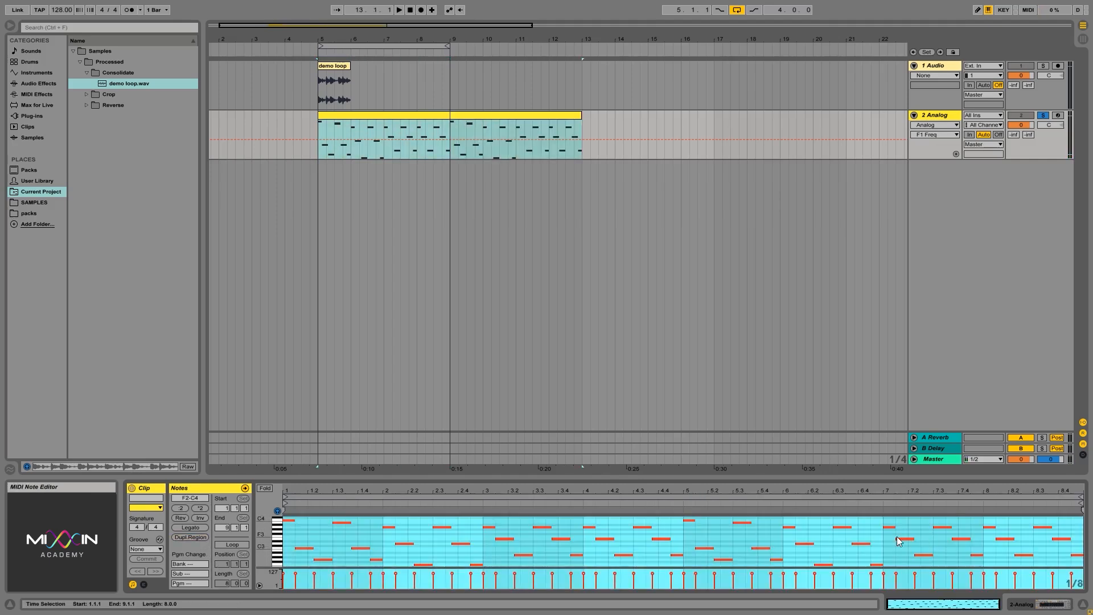
Step: Extend the arrangement loop over the eight-bar Analog clip, and undo both the loop extension and the region duplication
{"action": "left_click", "coordinate": [444, 115]}
{"action": "left_click_drag", "start_coordinate": [448, 46], "coordinate": [580, 45]}
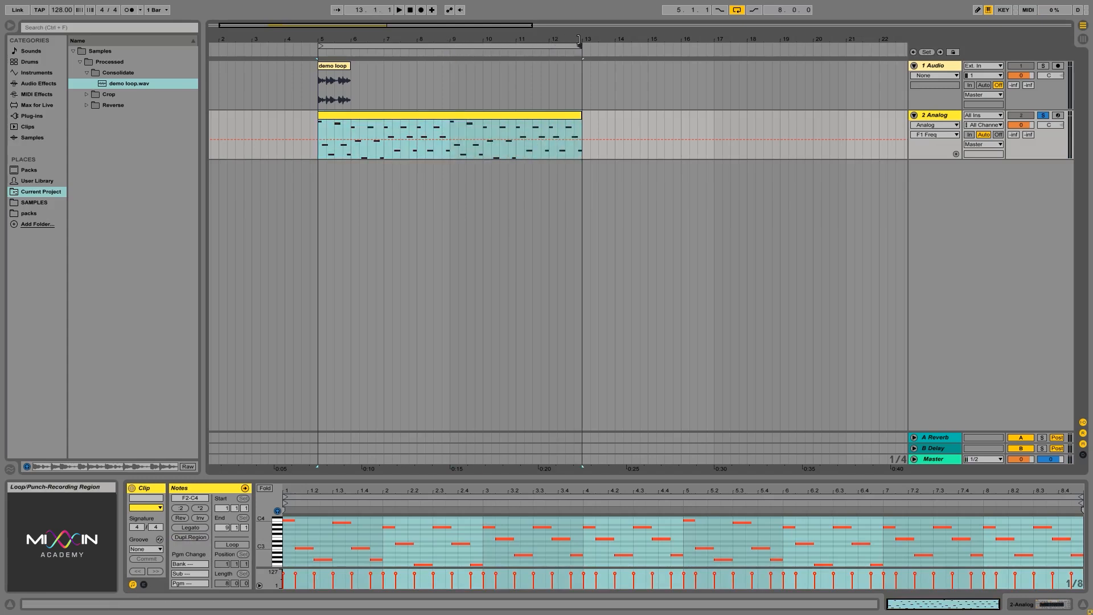
{"action": "left_click", "coordinate": [499, 114]}
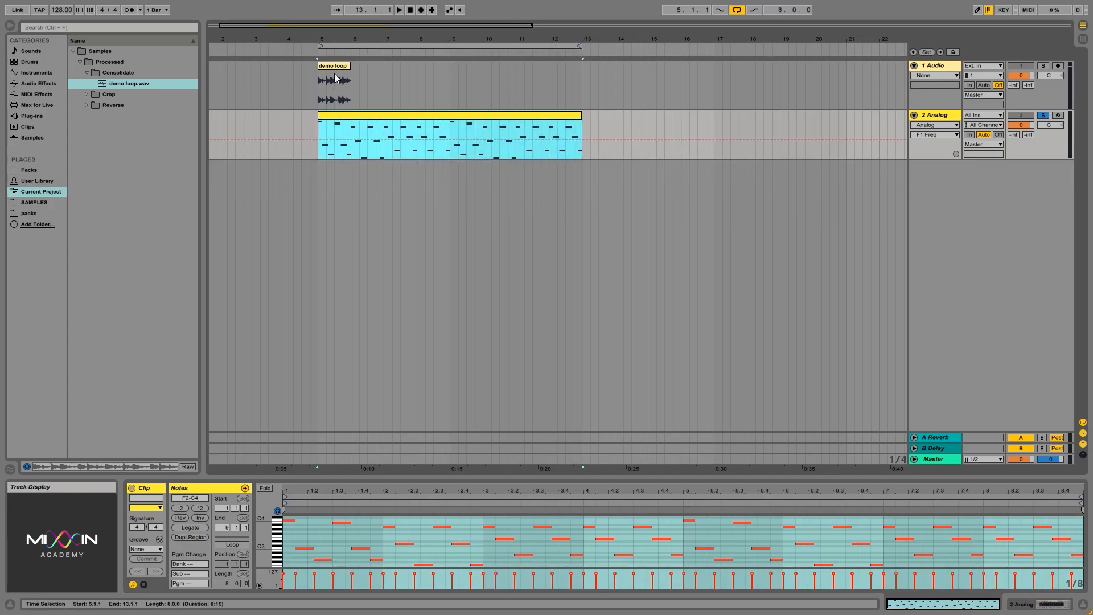
{"action": "key", "text": "ctrl+z"}
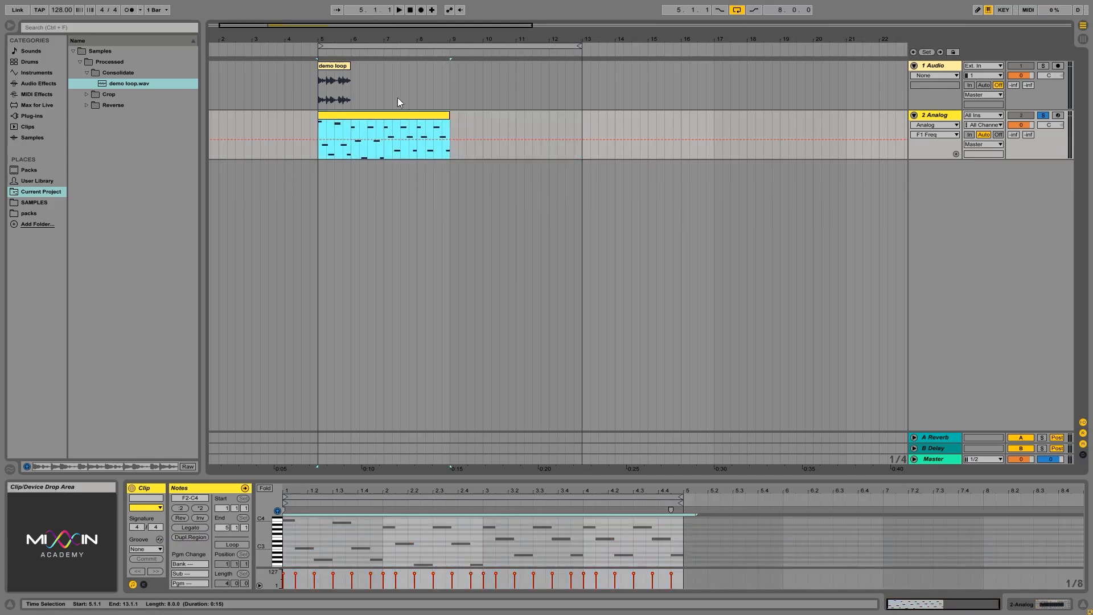
{"action": "key", "text": "ctrl+z"}
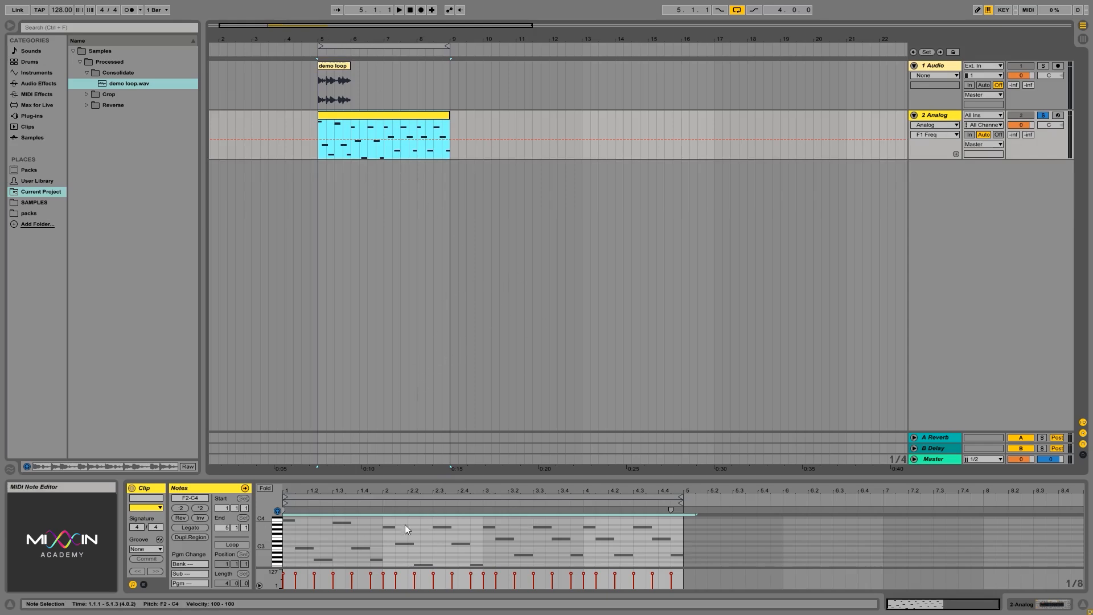
Step: Display the Analog clip's envelope settings and look through the commands available for the clip, including MIDI export
{"action": "left_click", "coordinate": [144, 585]}
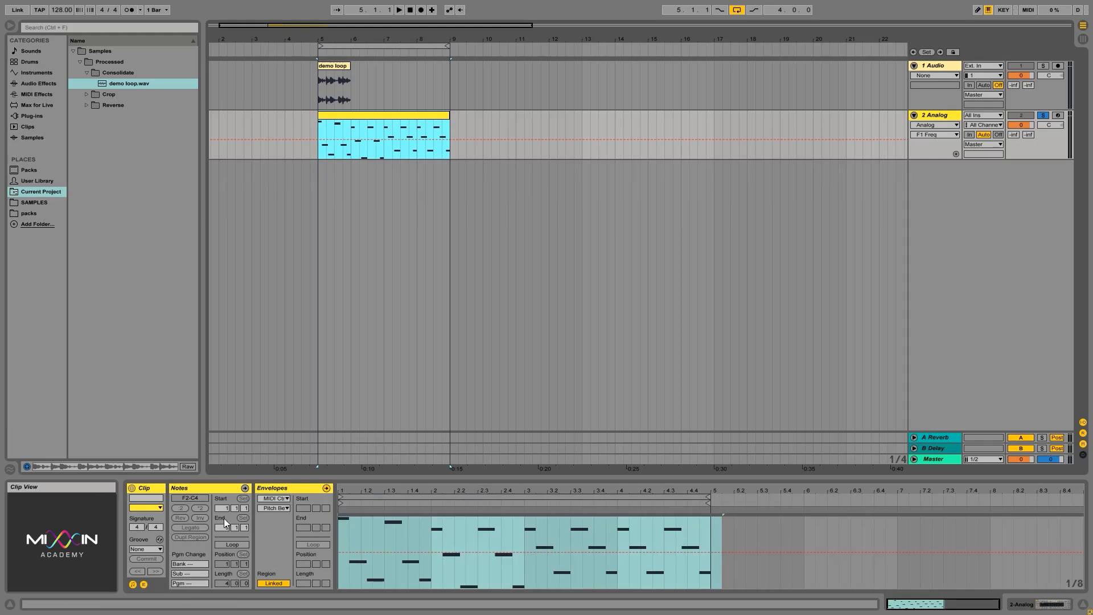
{"action": "right_click", "coordinate": [406, 116]}
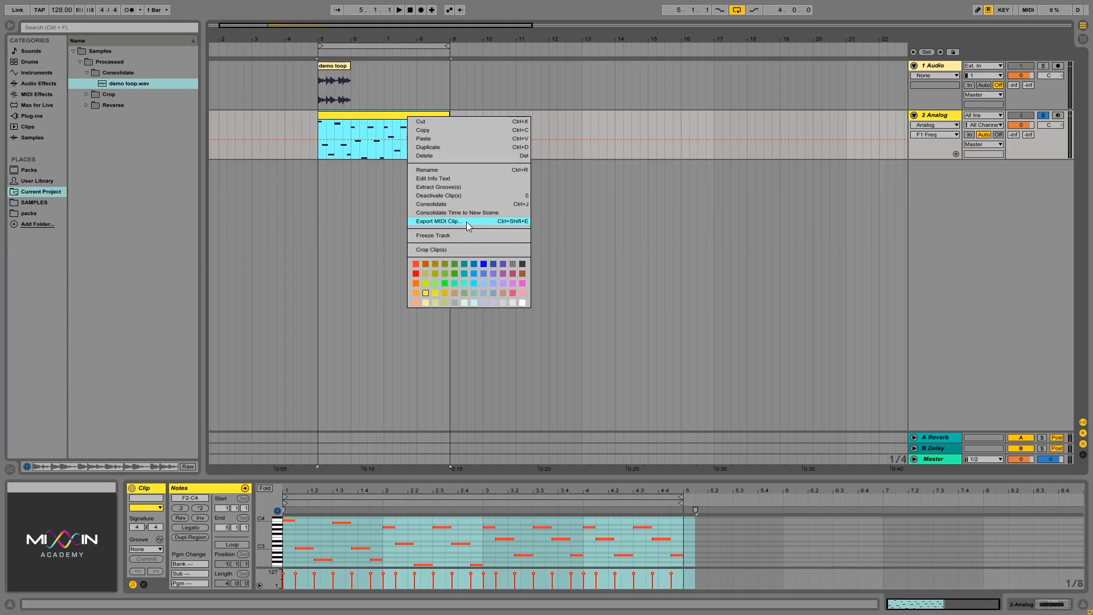
Step: Slice the demo loop audio clip to a new MIDI track with one slice per transient and the Built-in slicing preset
{"action": "left_click", "coordinate": [345, 68]}
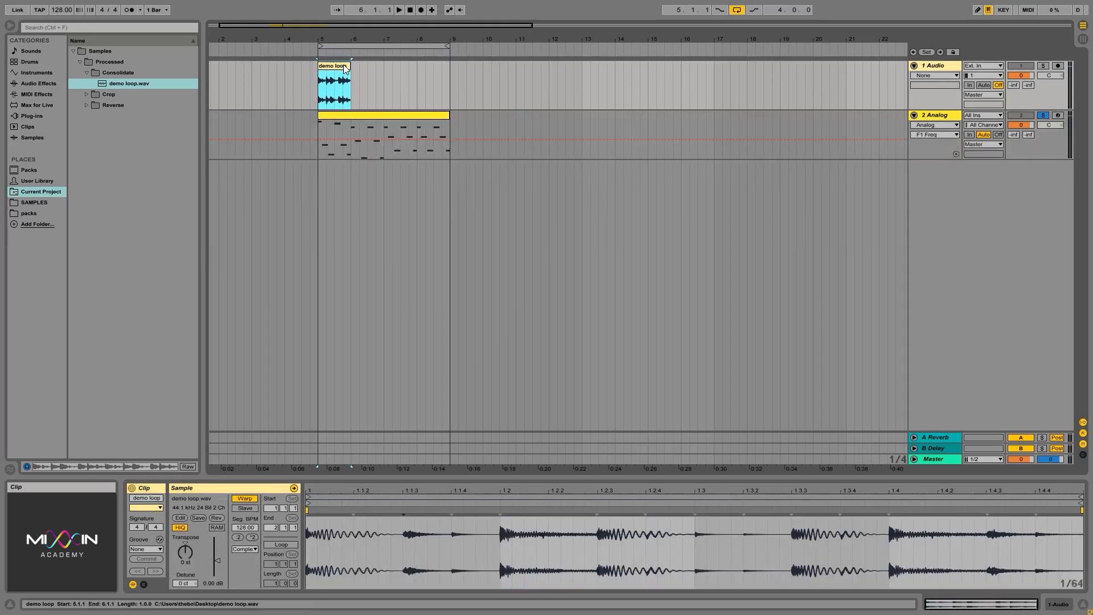
{"action": "right_click", "coordinate": [345, 68]}
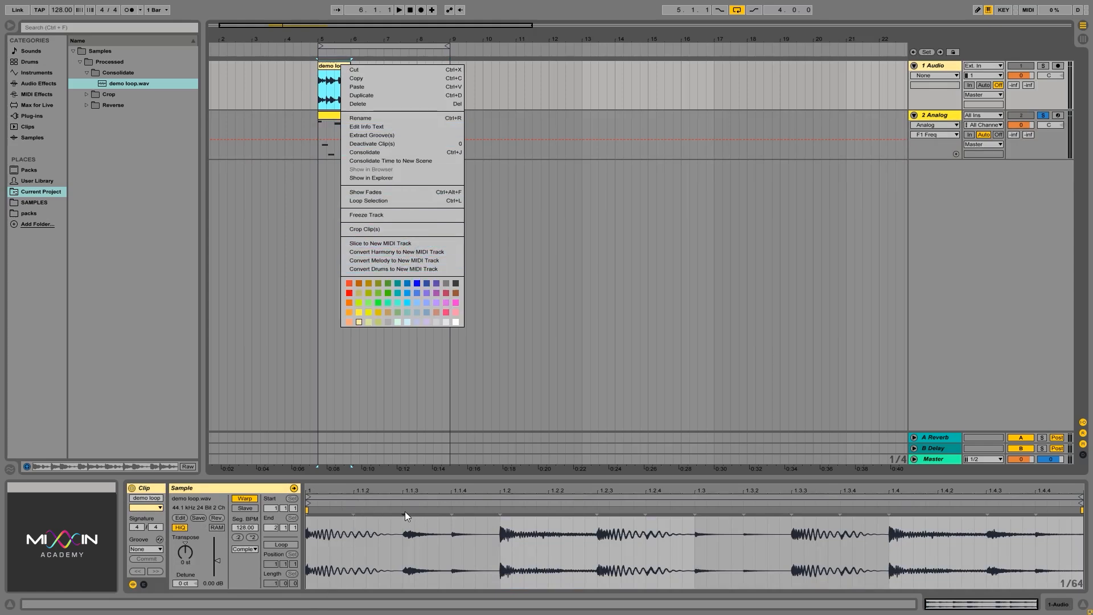
{"action": "left_click", "coordinate": [378, 243]}
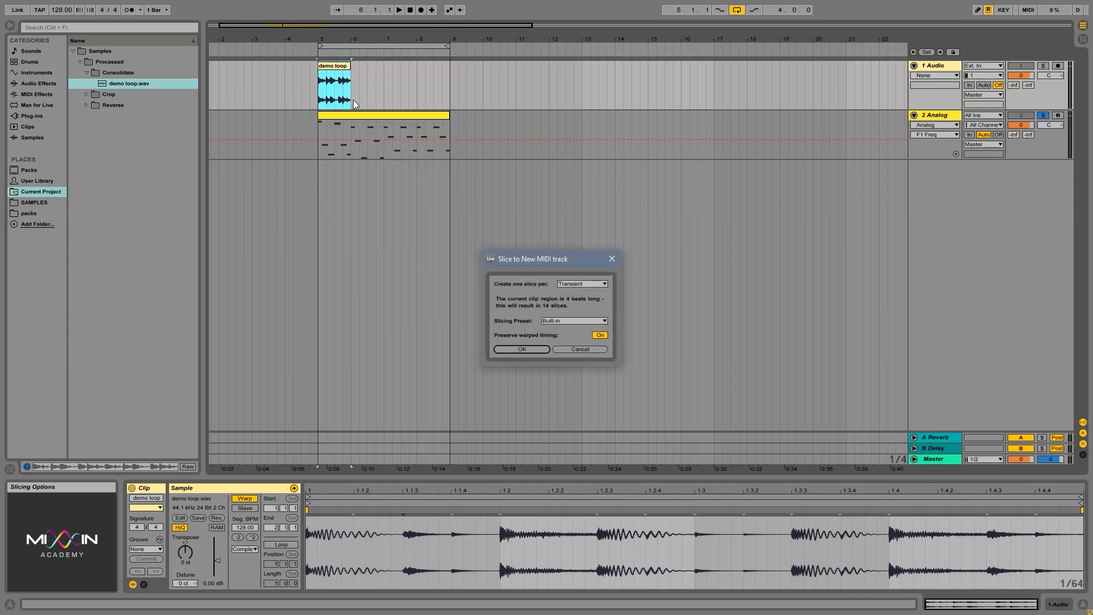
{"action": "left_click", "coordinate": [581, 284]}
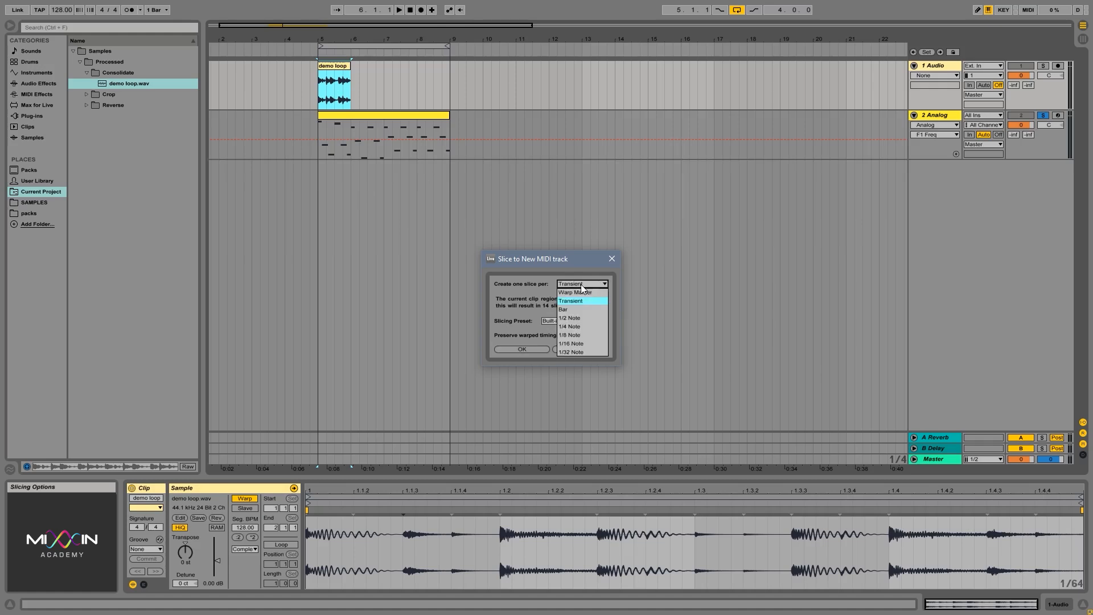
{"action": "left_click", "coordinate": [574, 301]}
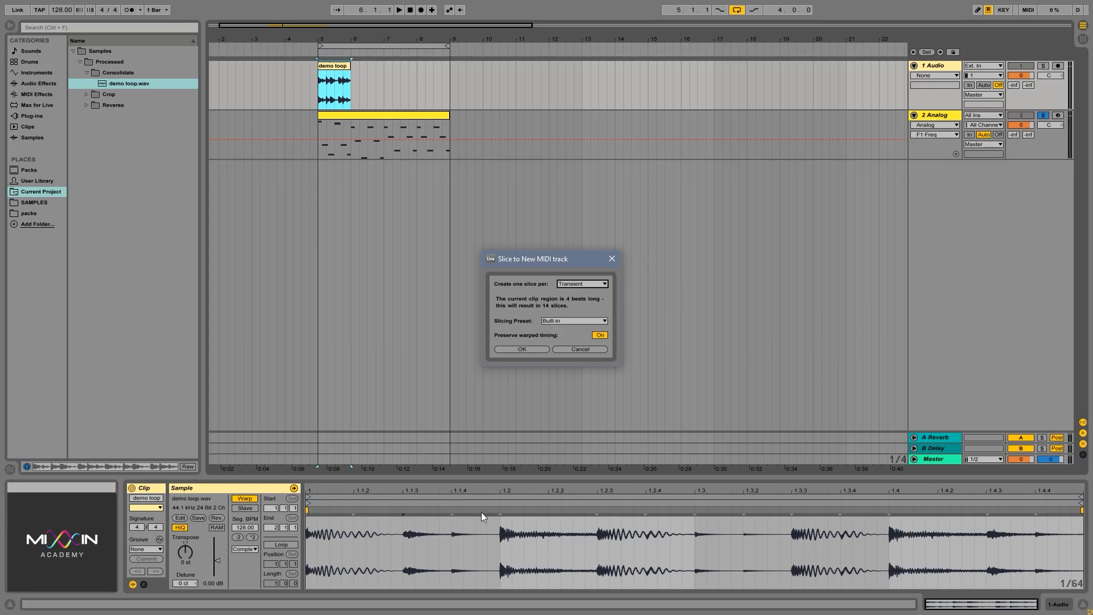
{"action": "left_click", "coordinate": [531, 347]}
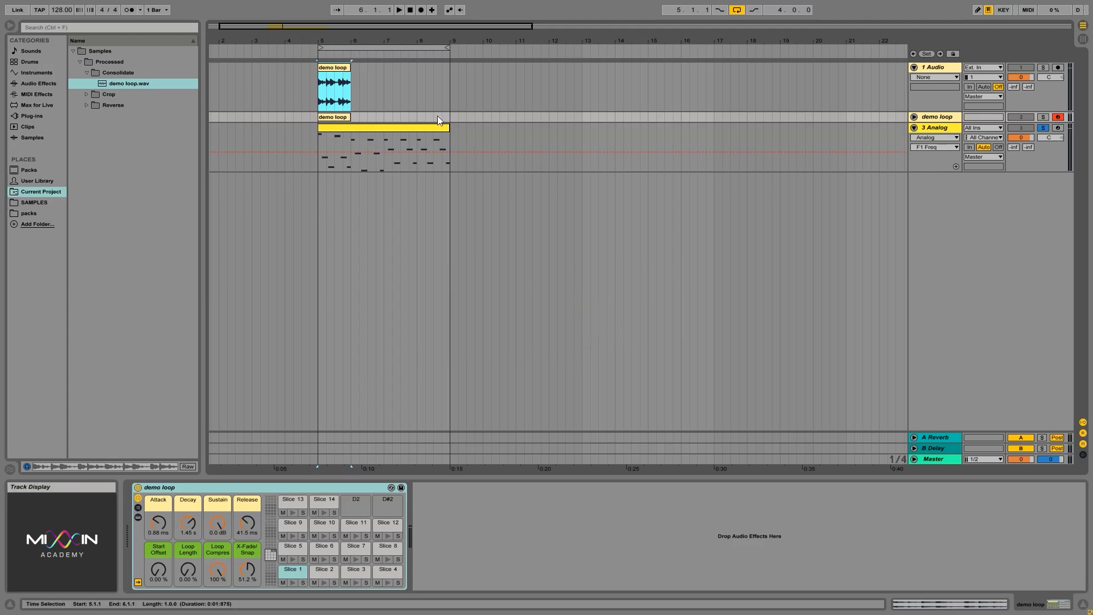
Step: Enlarge the sliced demo loop track, solo the 1 Audio track and play the original loop
{"action": "left_click_drag", "start_coordinate": [934, 123], "coordinate": [935, 189]}
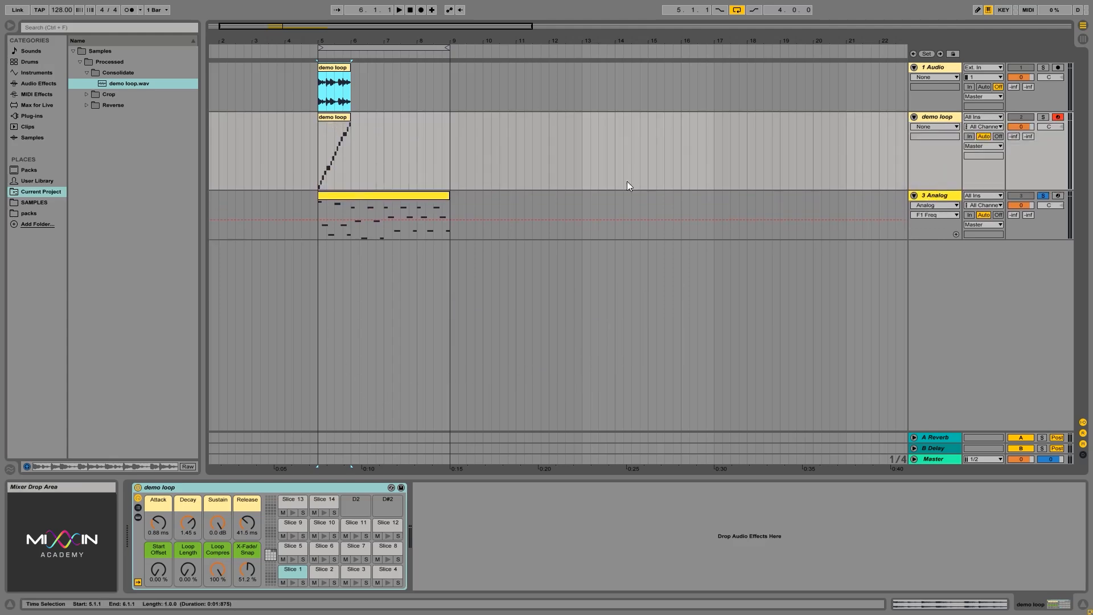
{"action": "left_click_drag", "start_coordinate": [317, 49], "coordinate": [317, 117]}
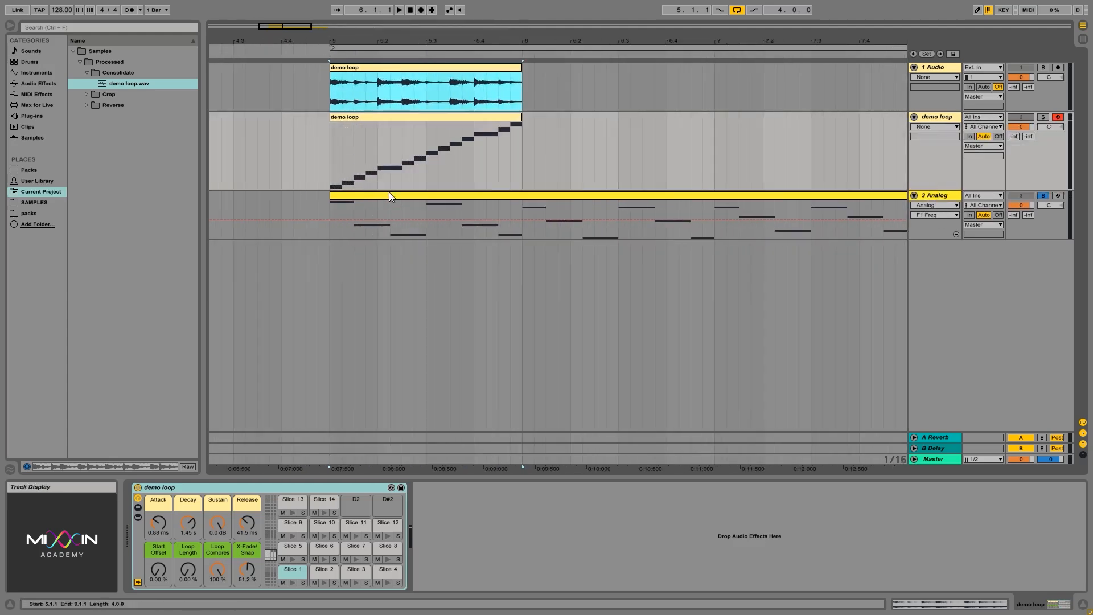
{"action": "left_click", "coordinate": [1043, 117]}
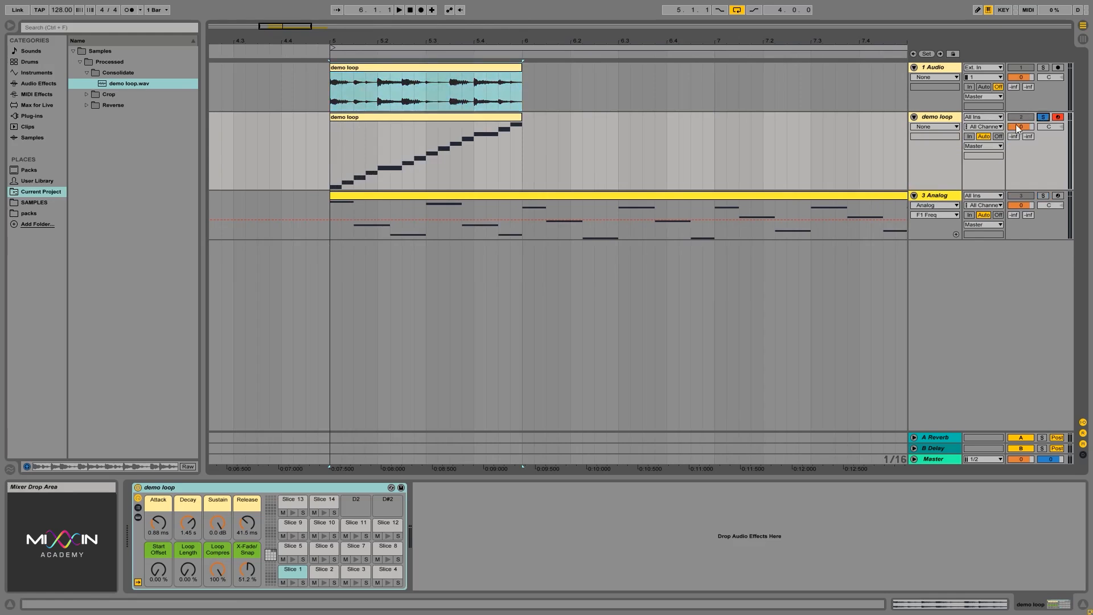
{"action": "left_click", "coordinate": [1043, 67]}
{"action": "key", "text": "space"}
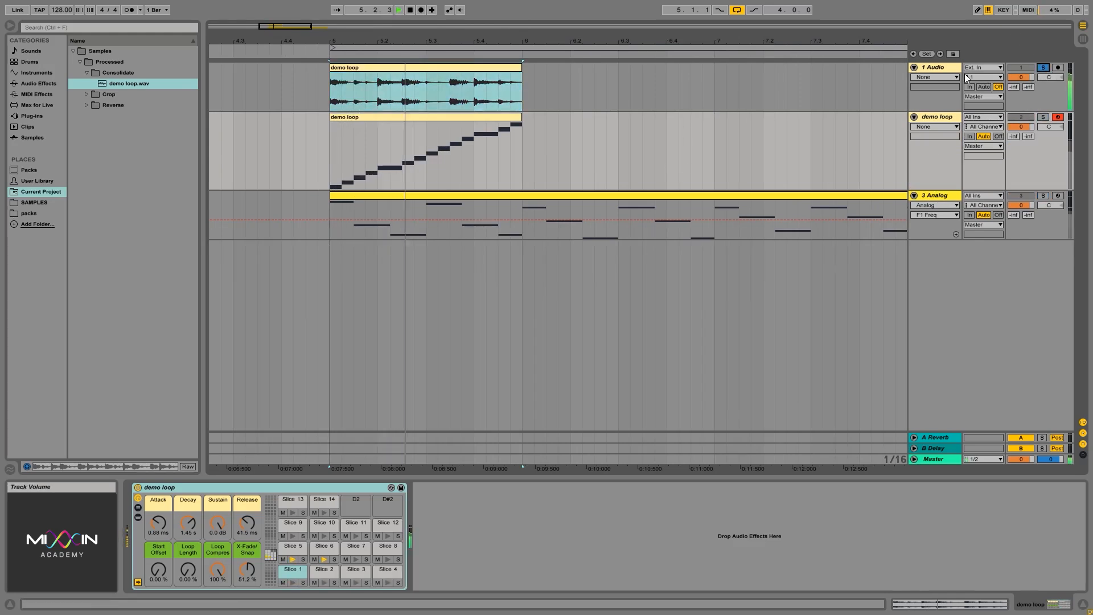
{"action": "key", "text": "space"}
Step: Solo the sliced demo loop track and play it from the start of bar 5
{"action": "left_click", "coordinate": [1043, 117]}
{"action": "left_click", "coordinate": [928, 117]}
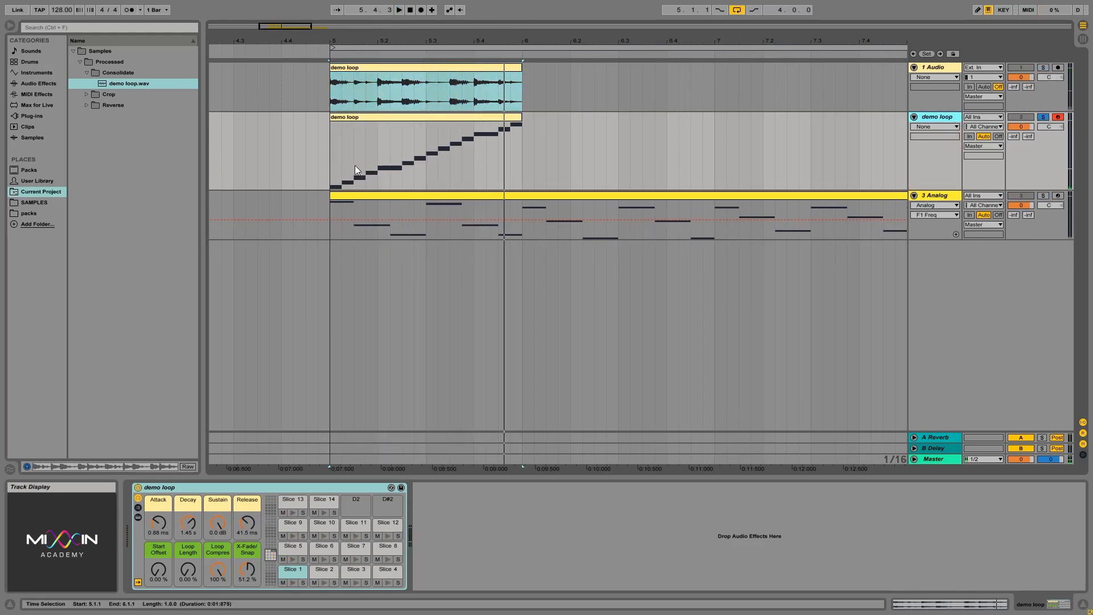
{"action": "left_click", "coordinate": [328, 174]}
{"action": "key", "text": "space"}
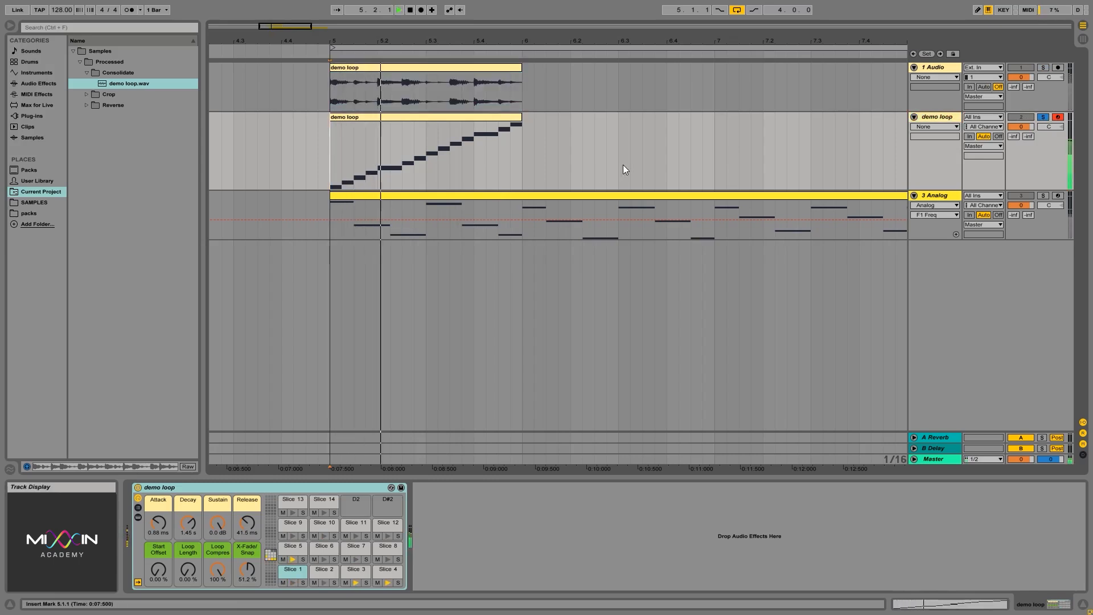
{"action": "key", "text": "space"}
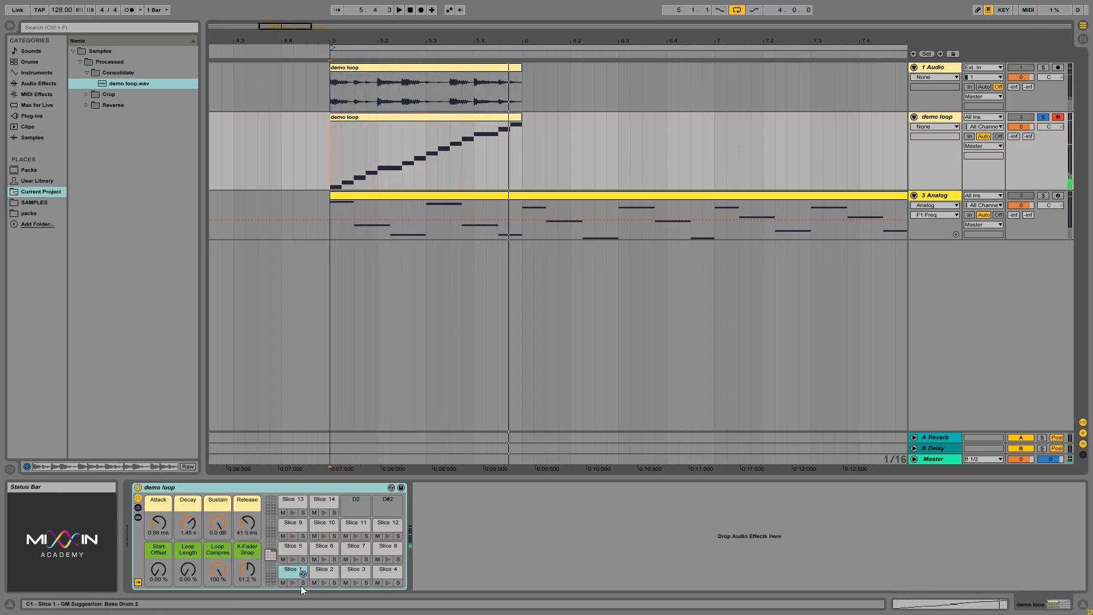
Step: Inspect the samples loaded for Slice 1, Slice 2 and Slice 3 in the demo loop Drum Rack
{"action": "left_click", "coordinate": [293, 570]}
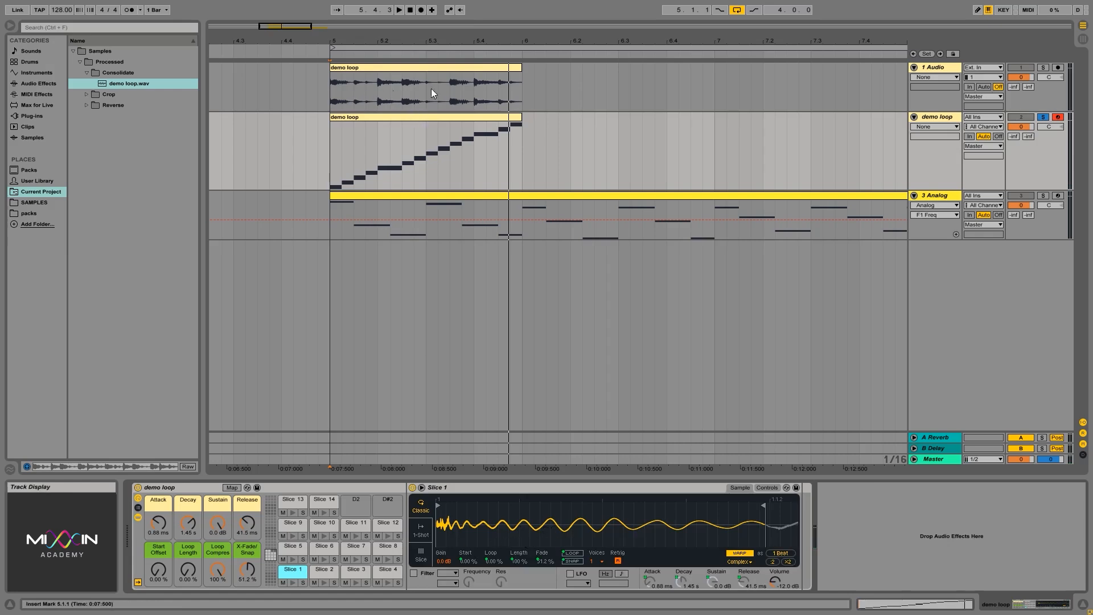
{"action": "left_click", "coordinate": [324, 570]}
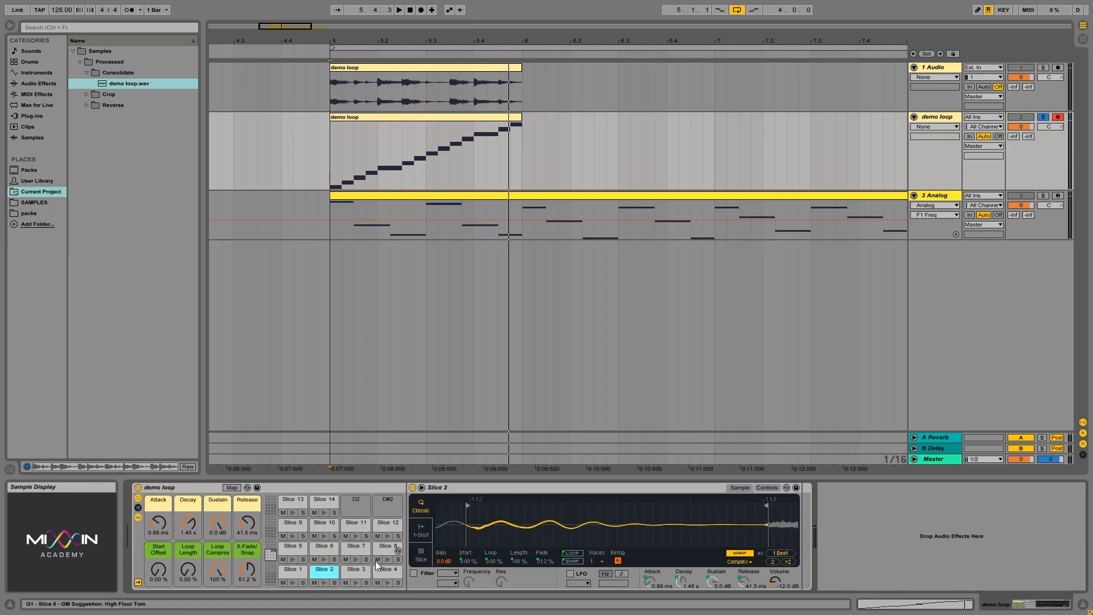
{"action": "left_click", "coordinate": [355, 569]}
Step: Audition the individual slices across the Drum Rack pads, from Slice 1 through Slice 14
{"action": "left_click", "coordinate": [293, 583]}
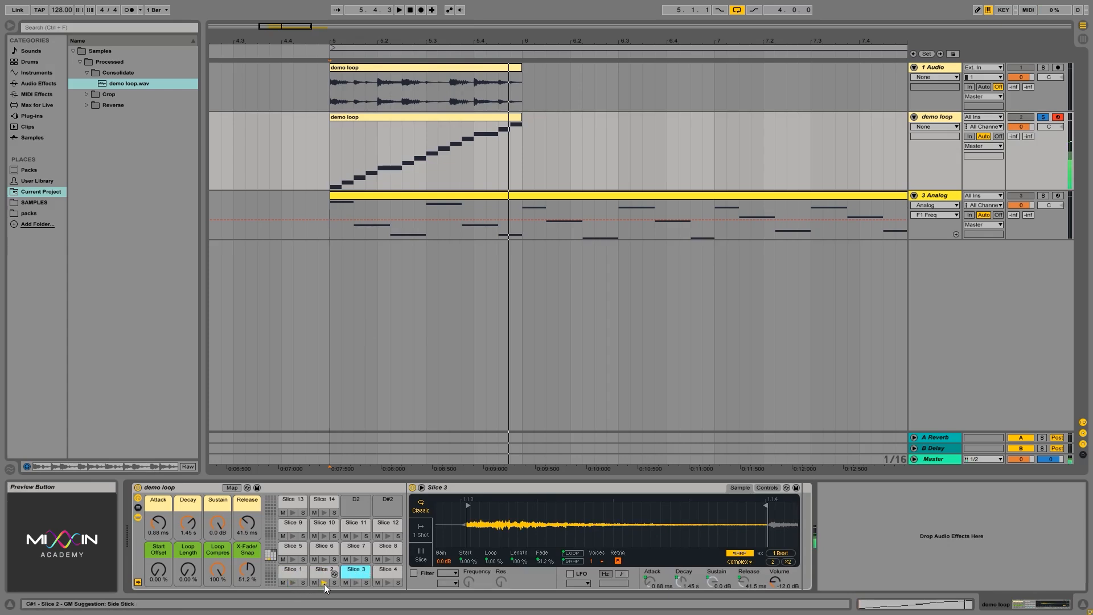
{"action": "left_click", "coordinate": [385, 582]}
{"action": "left_click", "coordinate": [356, 560]}
{"action": "left_click", "coordinate": [385, 560]}
{"action": "left_click", "coordinate": [291, 536]}
{"action": "left_click", "coordinate": [355, 536]}
{"action": "left_click", "coordinate": [385, 537]}
{"action": "left_click", "coordinate": [289, 504]}
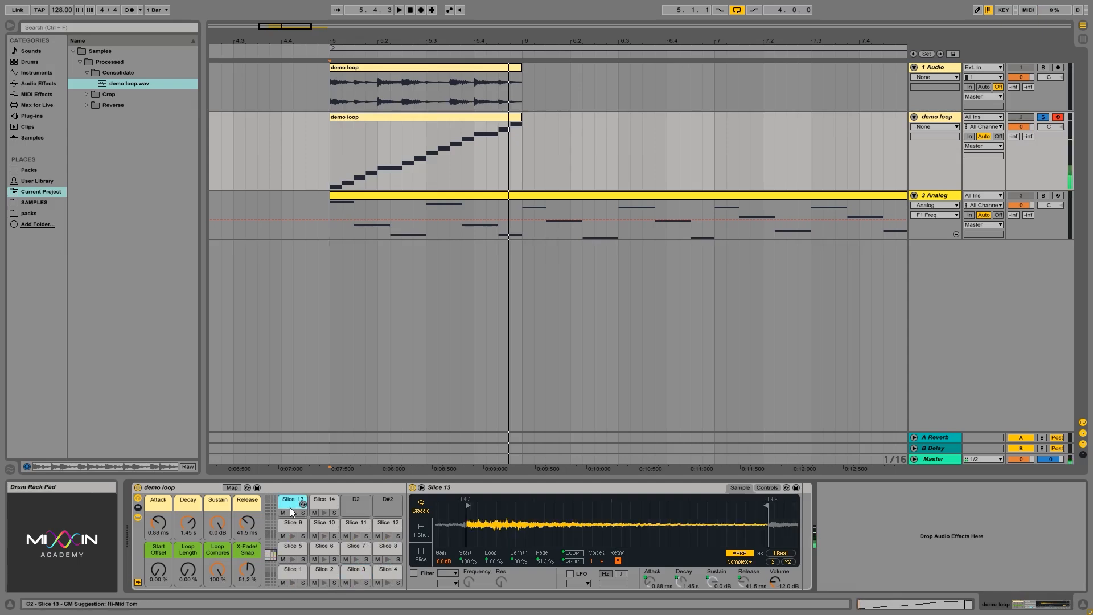
{"action": "left_click", "coordinate": [324, 513]}
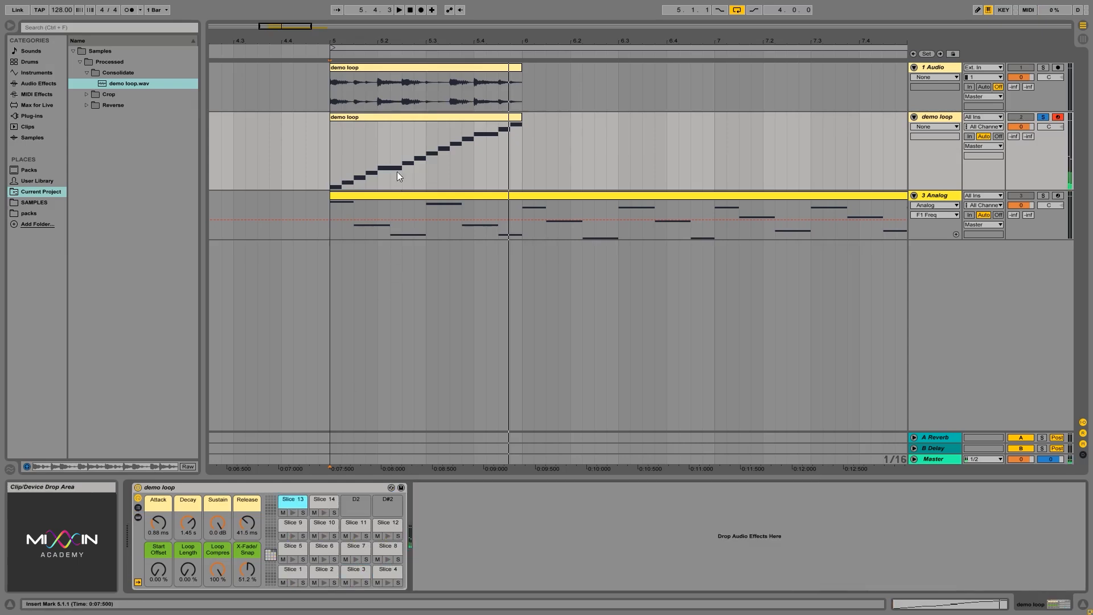
Step: Open the sliced demo loop MIDI clip, examine how its notes map to the slices, and play it
{"action": "double_click", "coordinate": [401, 118]}
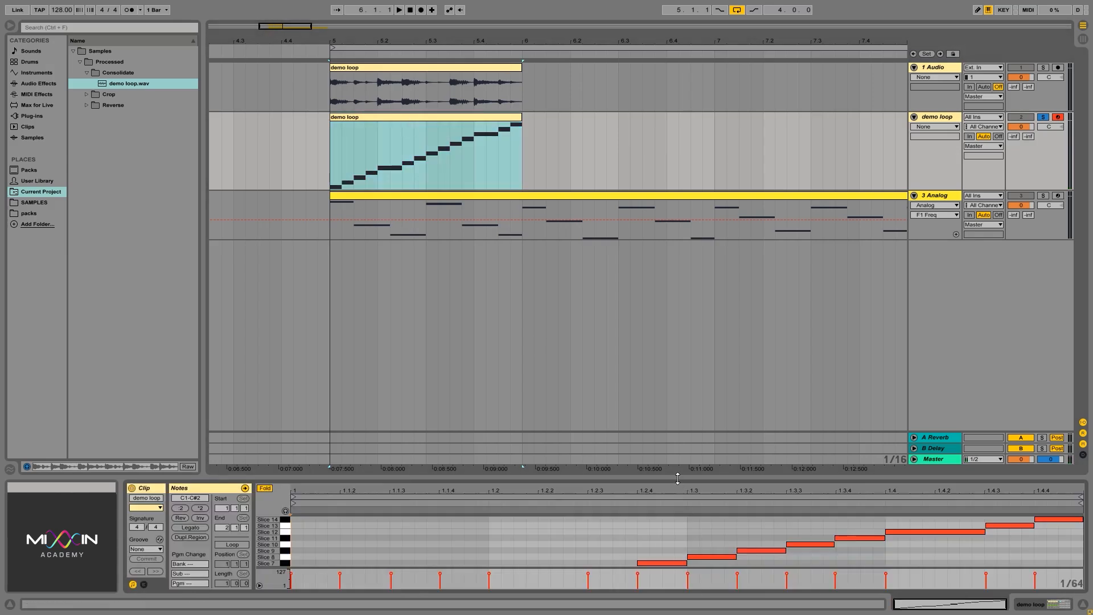
{"action": "scroll", "coordinate": [759, 534], "scroll_direction": "down", "scroll_amount": 3}
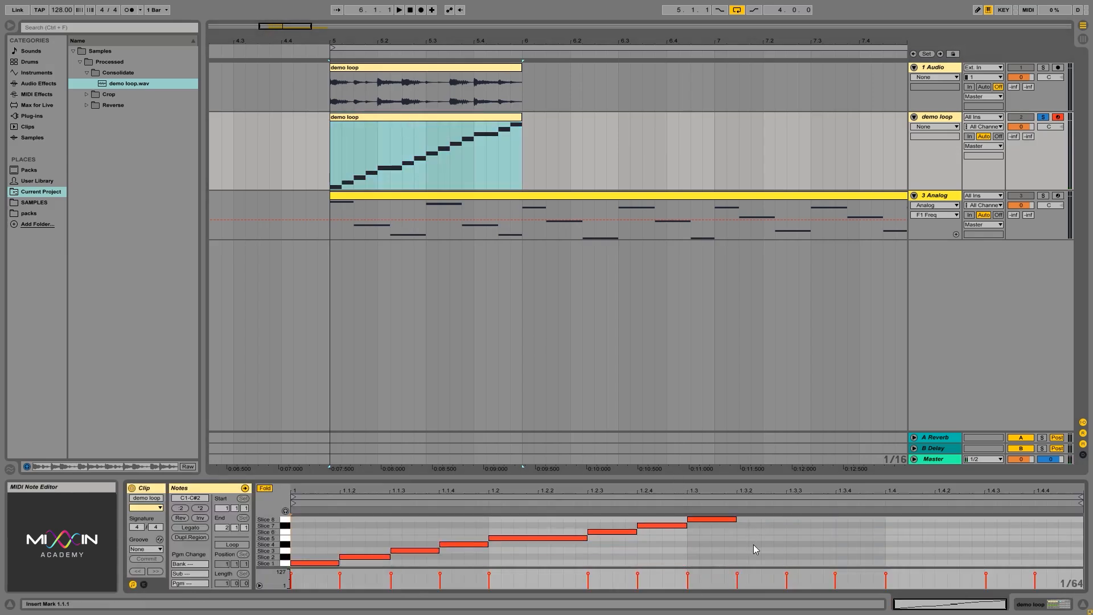
{"action": "scroll", "coordinate": [753, 544], "scroll_direction": "up", "scroll_amount": 3}
{"action": "scroll", "coordinate": [778, 549], "scroll_direction": "down", "scroll_amount": 3}
{"action": "scroll", "coordinate": [777, 549], "scroll_direction": "up", "scroll_amount": 3}
{"action": "left_click", "coordinate": [950, 117]}
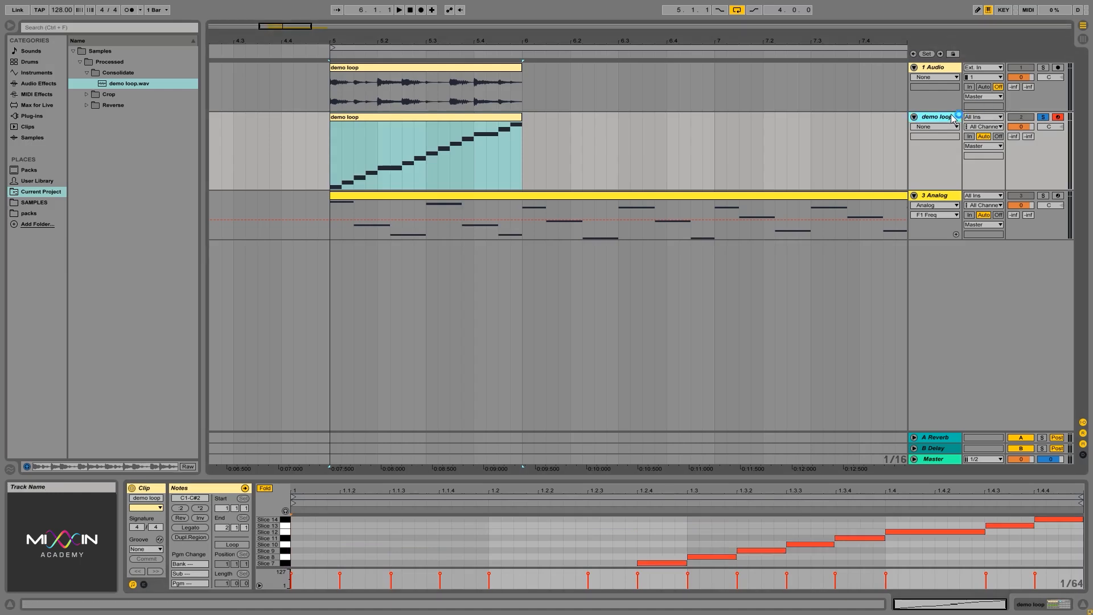
{"action": "key", "text": "space"}
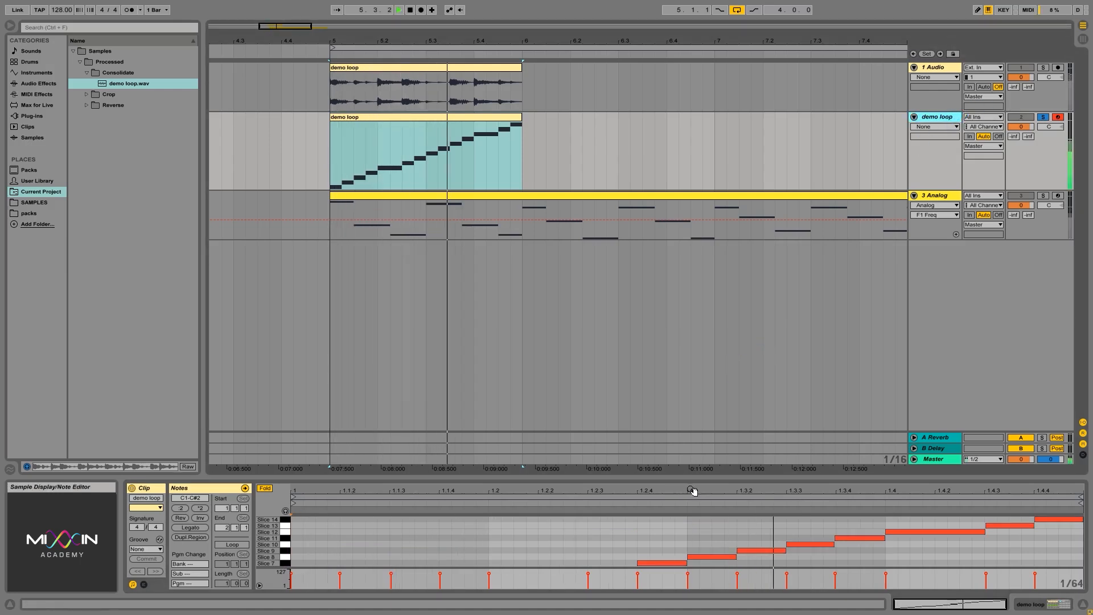
{"action": "key", "text": "space"}
Step: Move the sliced clip's note at 1.3 up to Slice 11 and the note at 1.3.3 up to Slice 13
{"action": "left_click", "coordinate": [716, 558]}
{"action": "key", "text": "Up"}
{"action": "key", "text": "Up"}
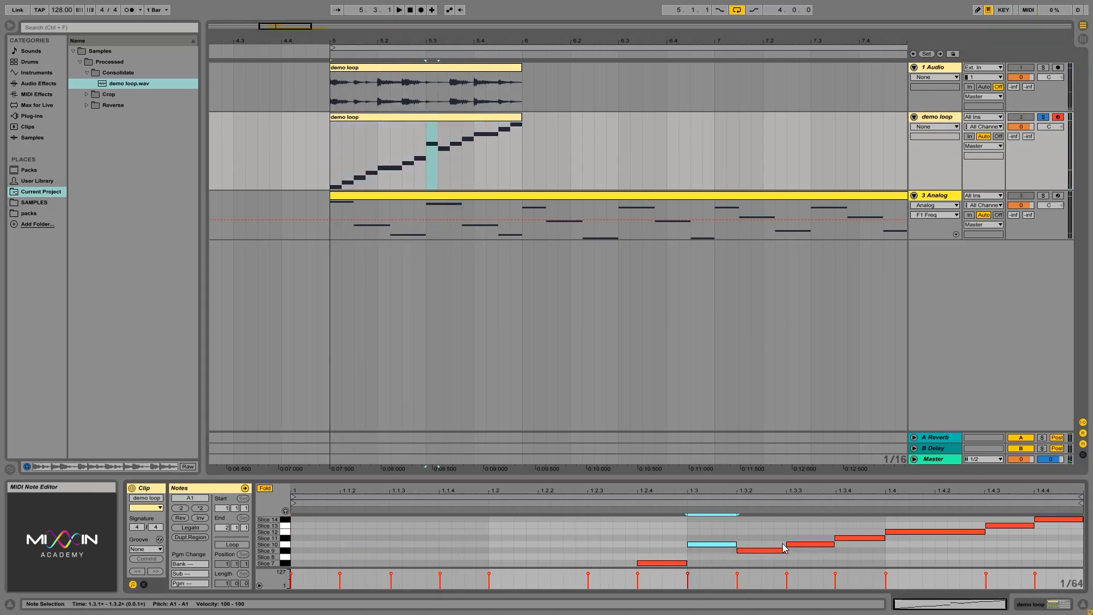
{"action": "key", "text": "Up"}
{"action": "left_click", "coordinate": [811, 544]}
{"action": "key", "text": "Up"}
{"action": "key", "text": "Up"}
{"action": "key", "text": "Up"}
Step: Move the four notes from 1.3.4 to the clip's end onto Slices 12, 11, 10 and 9 in order, and play the clip
{"action": "left_click", "coordinate": [877, 550]}
{"action": "left_click", "coordinate": [879, 539]}
{"action": "key", "text": "Up"}
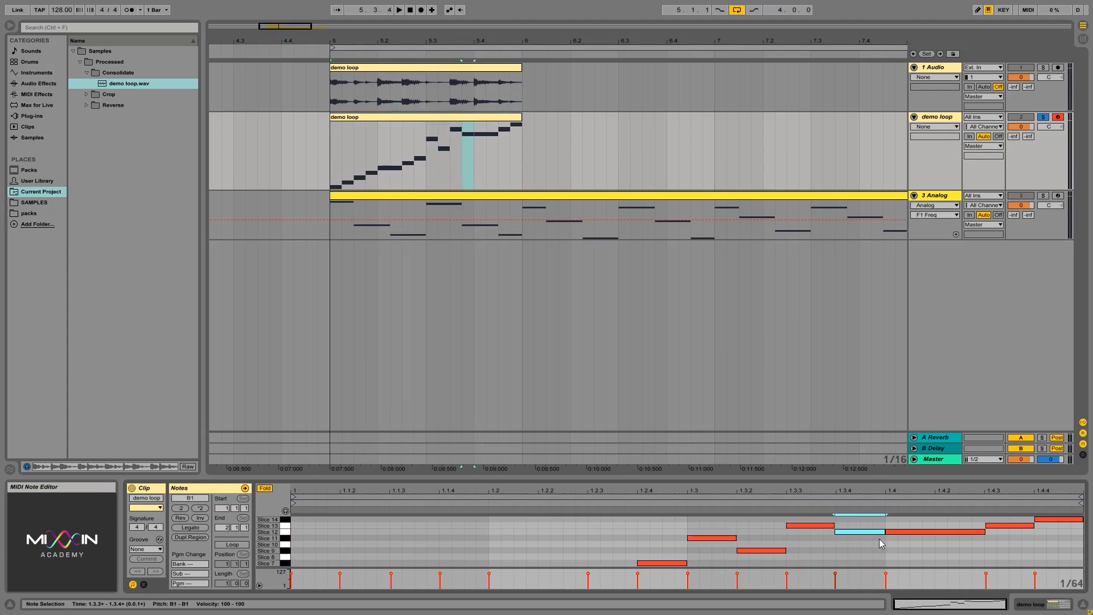
{"action": "left_click", "coordinate": [905, 532]}
{"action": "key", "text": "Down"}
{"action": "left_click", "coordinate": [1006, 525]}
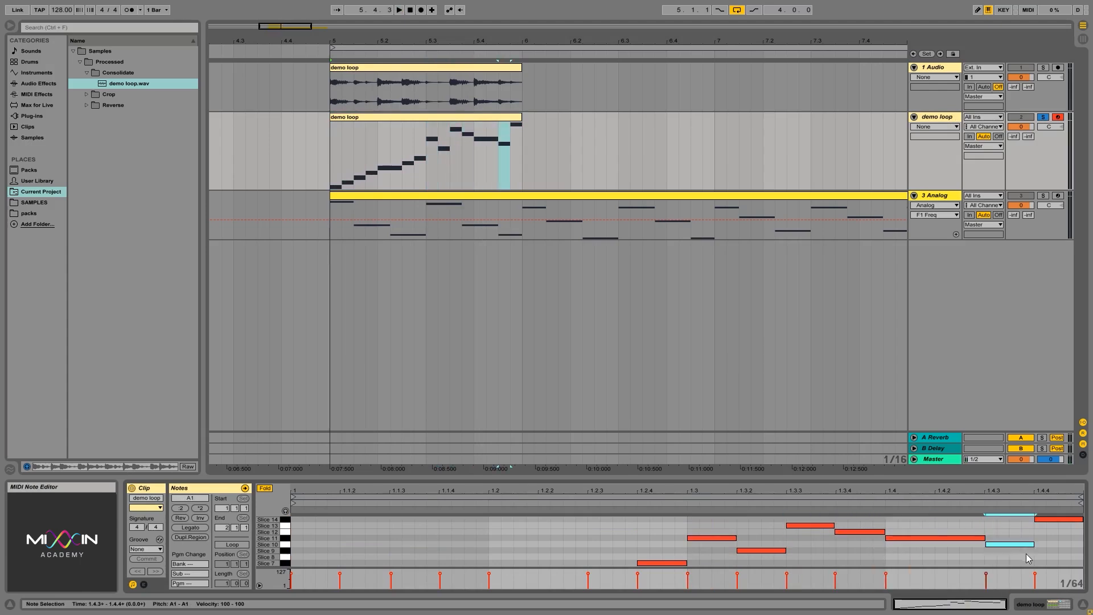
{"action": "left_click_drag", "start_coordinate": [1060, 519], "coordinate": [1063, 557]}
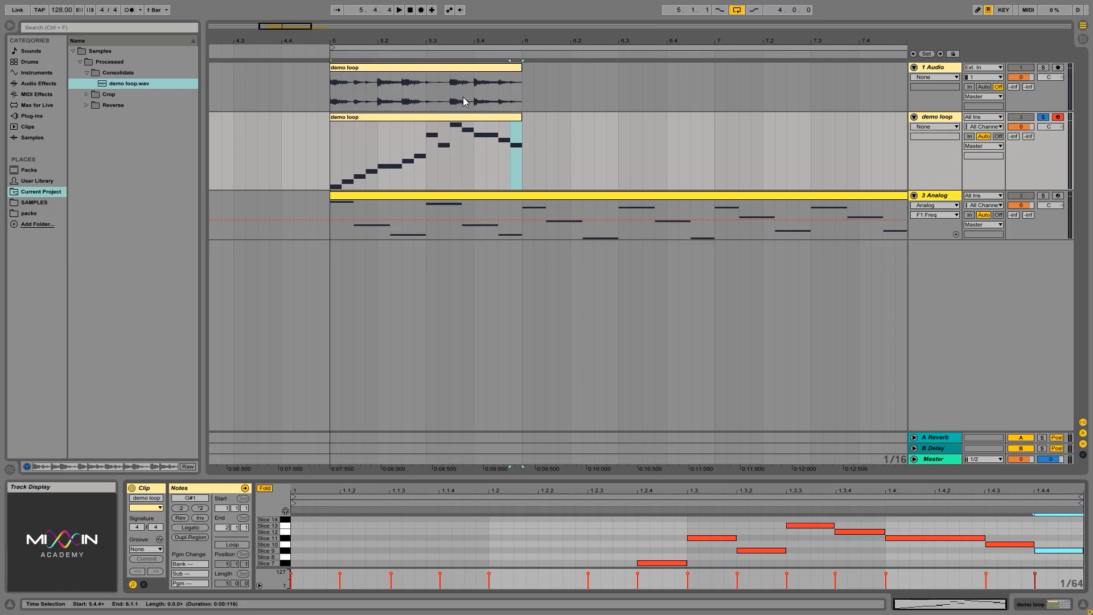
{"action": "key", "text": "space"}
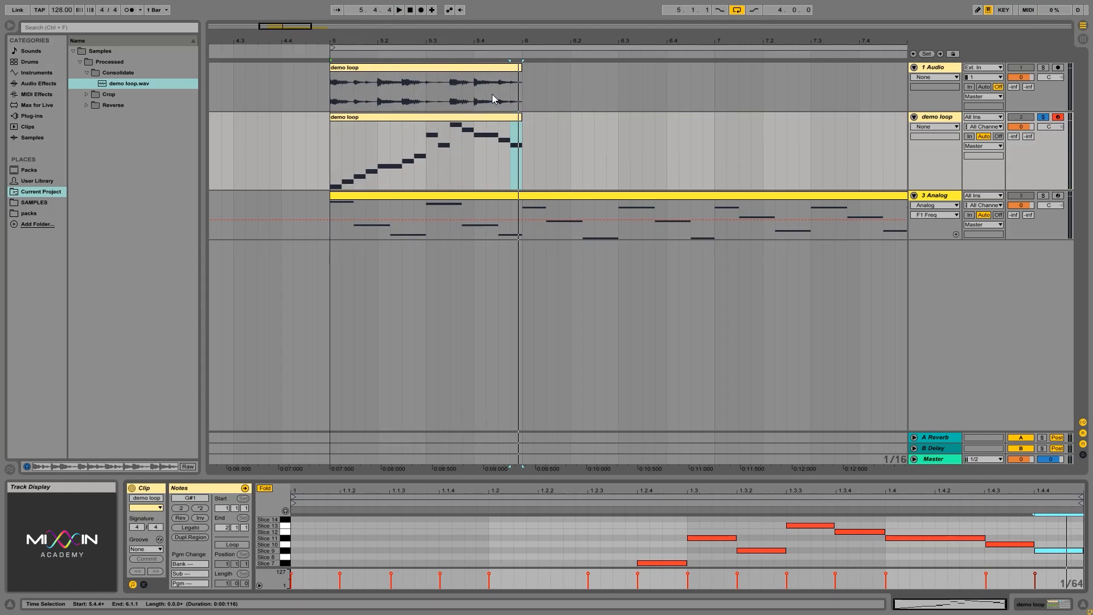
Step: Duplicate the demo loop audio clip and its sliced MIDI clip three times to match the four-bar Analog clip
{"action": "left_click_drag", "start_coordinate": [531, 230], "coordinate": [411, 234]}
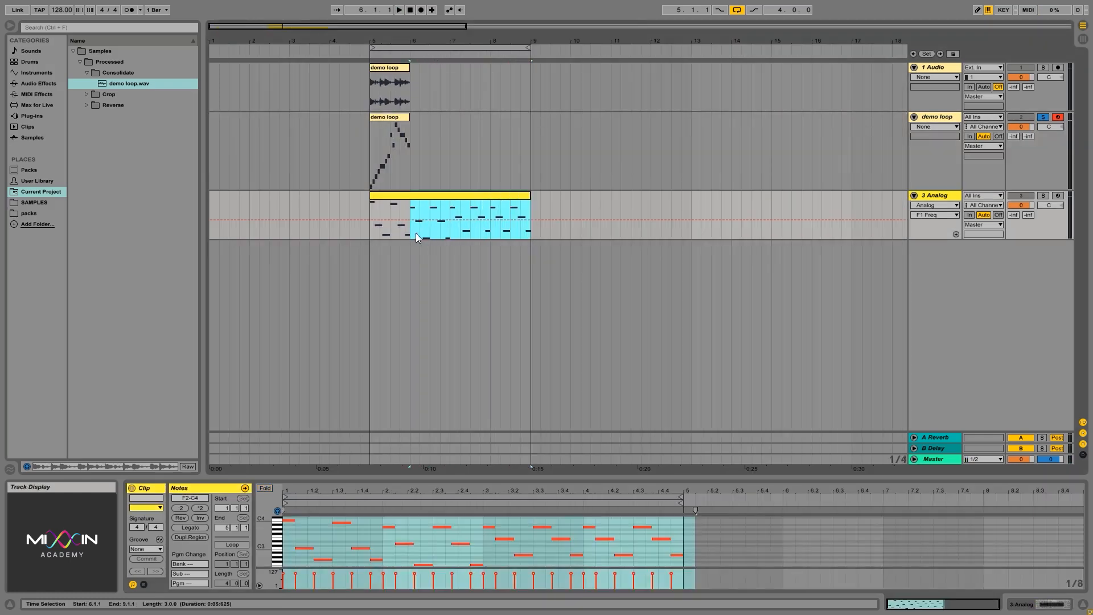
{"action": "left_click_drag", "start_coordinate": [405, 27], "coordinate": [405, 19]}
{"action": "left_click_drag", "start_coordinate": [483, 229], "coordinate": [378, 229]}
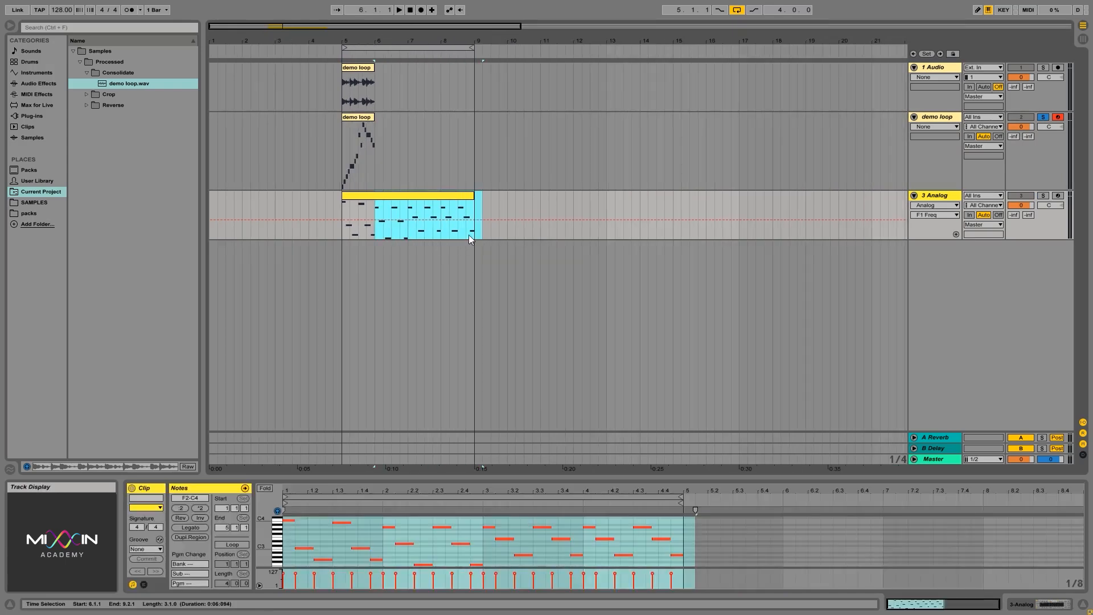
{"action": "left_click_drag", "start_coordinate": [371, 152], "coordinate": [339, 74]}
{"action": "key", "text": "ctrl+d"}
{"action": "key", "text": "ctrl+d"}
{"action": "key", "text": "ctrl+d"}
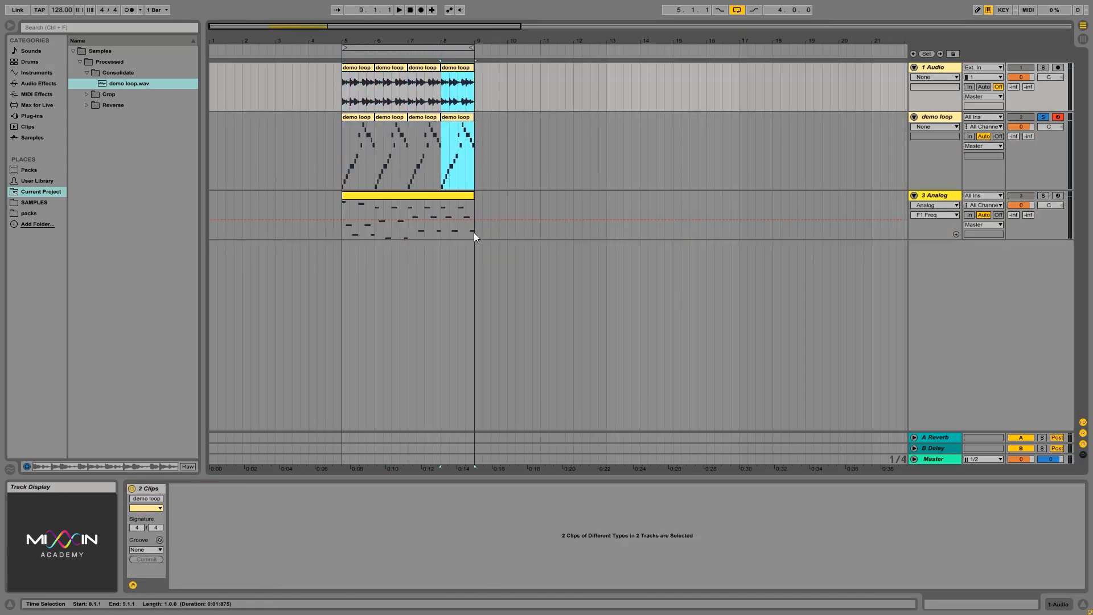
Step: Duplicate the four-bar section on all three tracks, and try duplicating the resulting eight-bar section
{"action": "left_click_drag", "start_coordinate": [473, 232], "coordinate": [343, 103]}
{"action": "key", "text": "ctrl+d"}
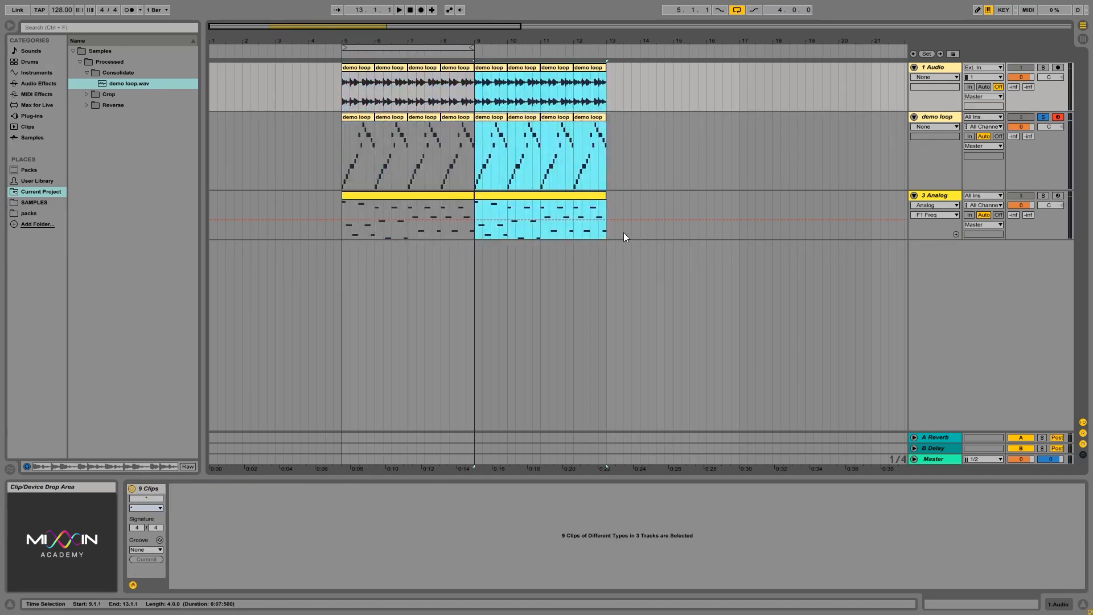
{"action": "left_click_drag", "start_coordinate": [609, 231], "coordinate": [346, 100]}
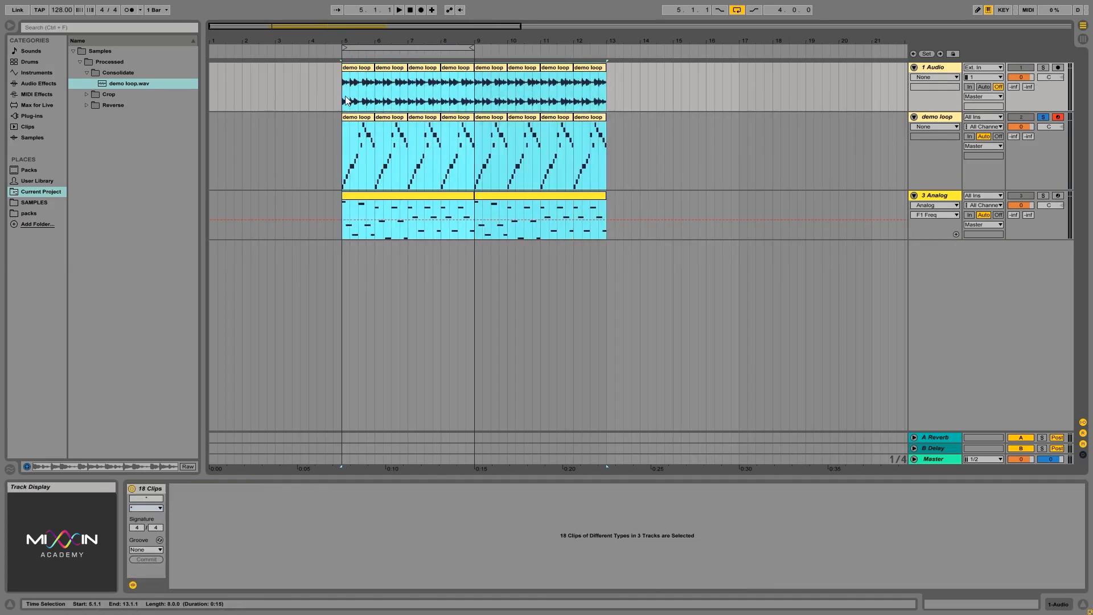
{"action": "key", "text": "ctrl+d"}
{"action": "key", "text": "ctrl+z"}
Step: Try pasting the 11.3.1 to 12.2.1 section of the sliced MIDI and Analog tracks at 16.2.1, and undo the paste and earlier duplication
{"action": "left_click_drag", "start_coordinate": [606, 232], "coordinate": [582, 220]}
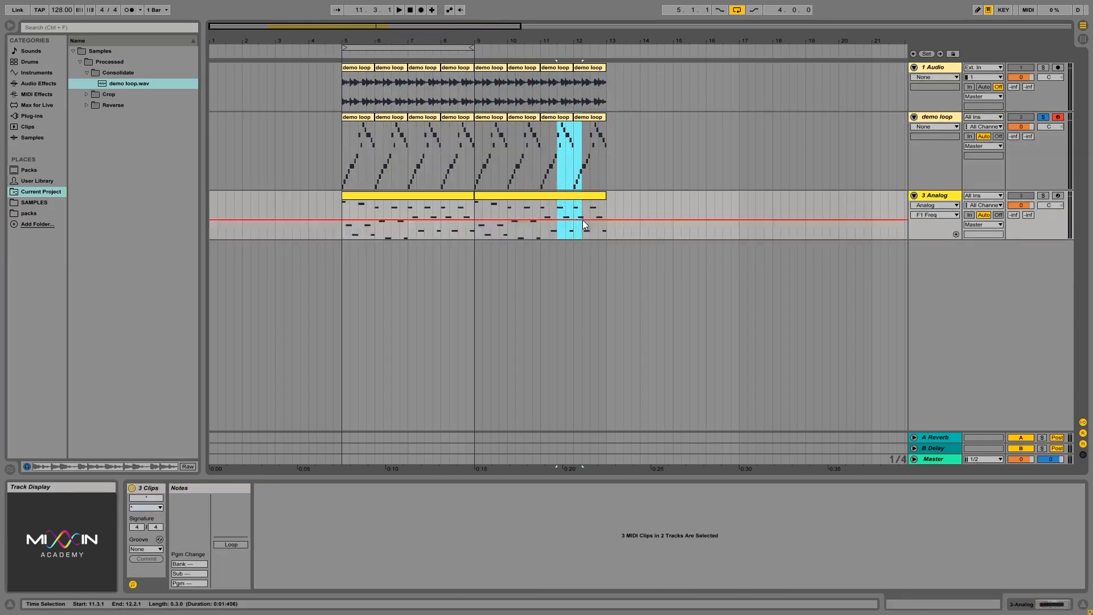
{"action": "left_click", "coordinate": [714, 115]}
{"action": "key", "text": "ctrl+v"}
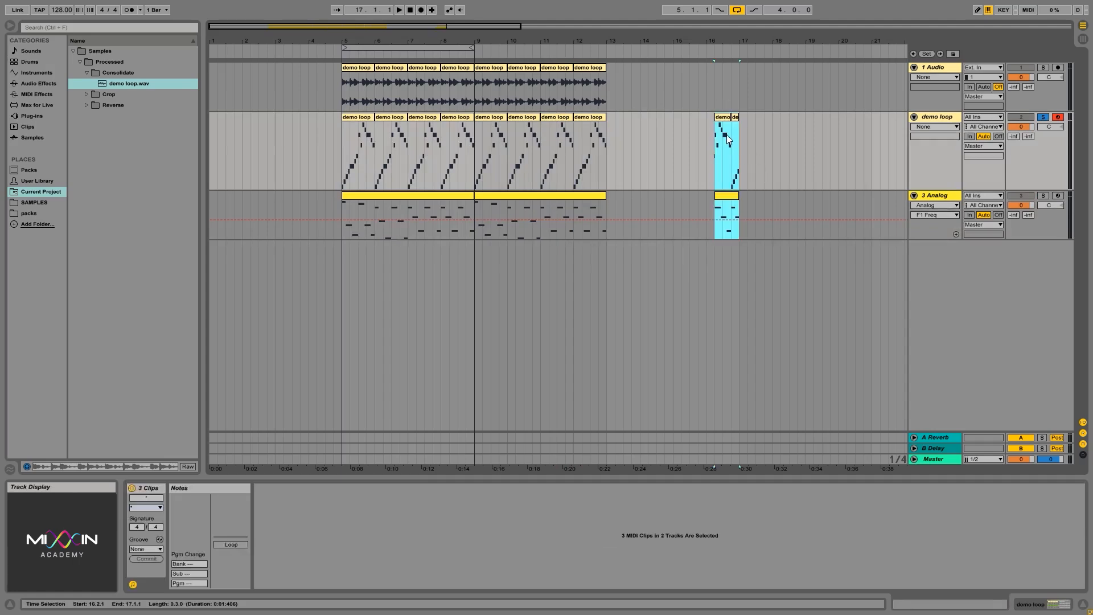
{"action": "key", "text": "ctrl+z"}
{"action": "key", "text": "ctrl+z"}
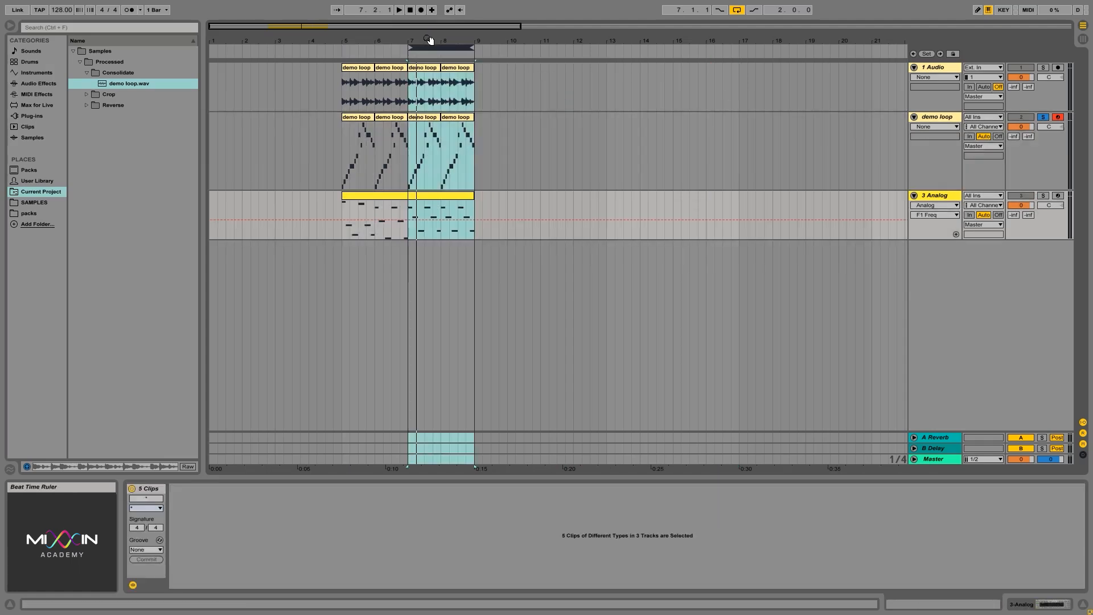
Step: Duplicate the time of the two-bar loop region starting at 7.1.1 across all tracks
{"action": "right_click", "coordinate": [430, 46]}
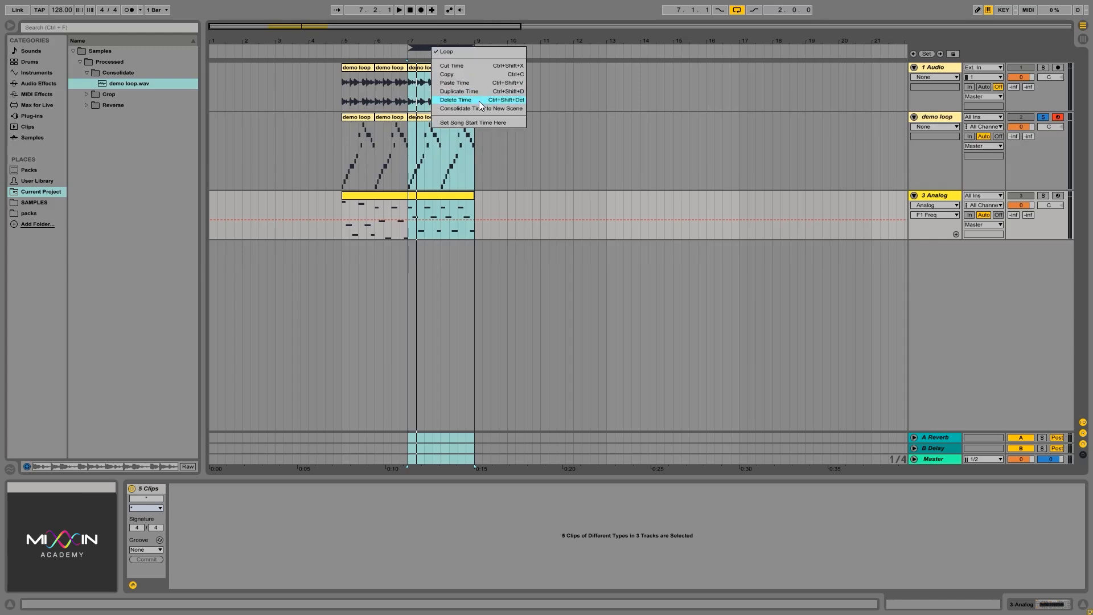
{"action": "left_click", "coordinate": [431, 35]}
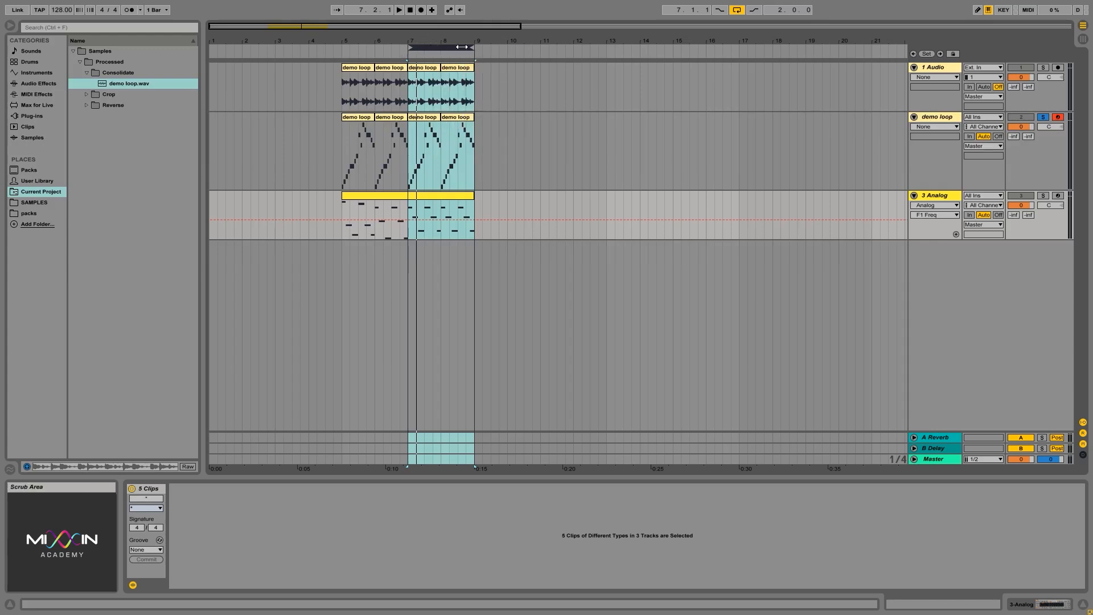
{"action": "right_click", "coordinate": [428, 48]}
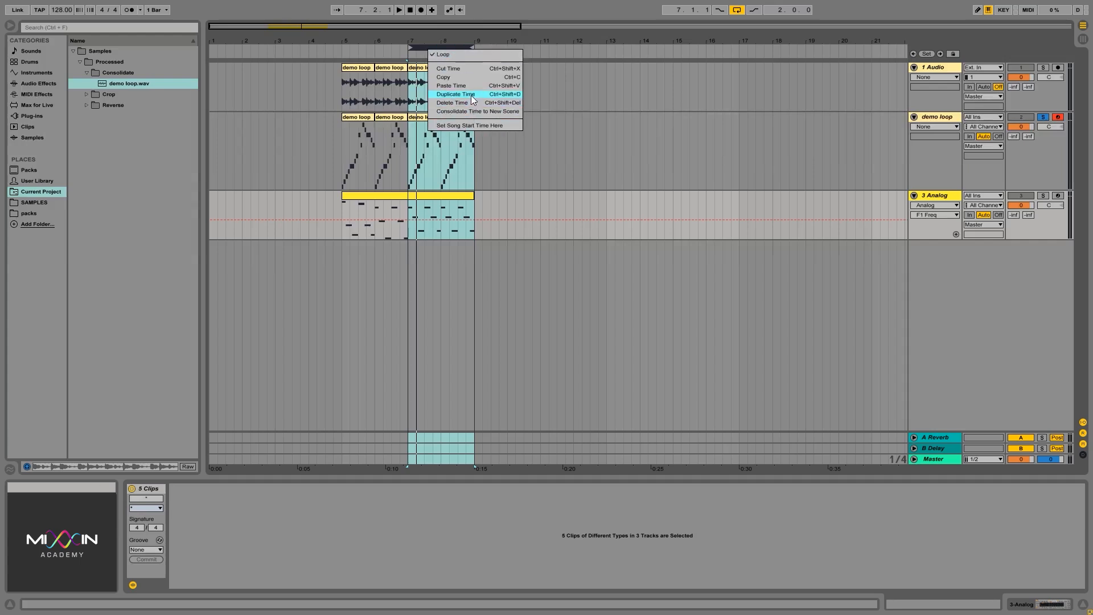
{"action": "left_click", "coordinate": [471, 94]}
{"action": "left_click", "coordinate": [491, 48]}
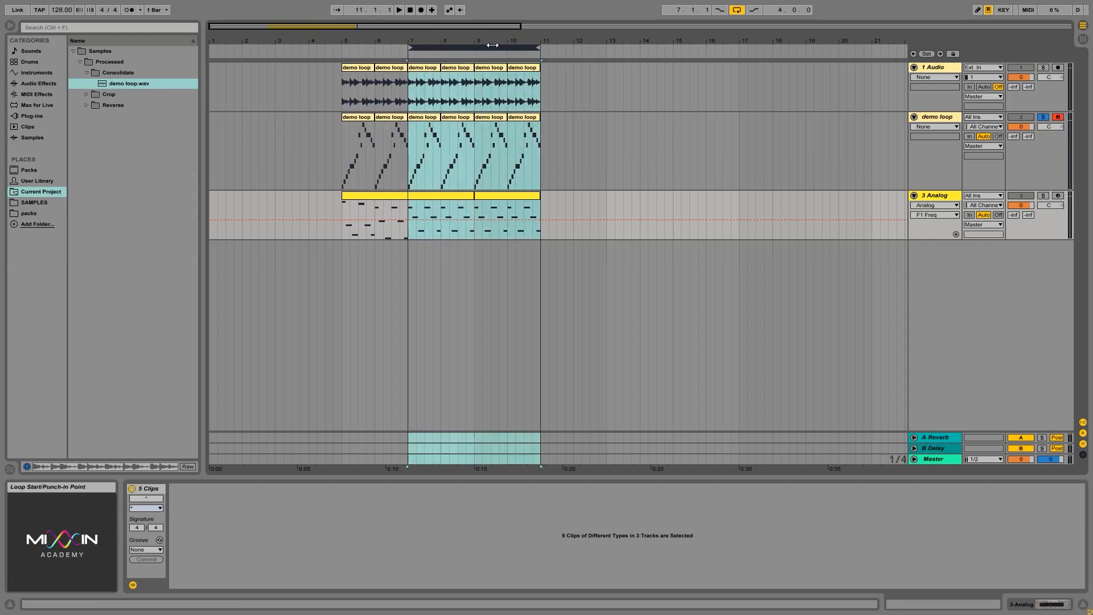
Step: Shorten the loop to two bars from 7.1.1 and delete that time across all tracks
{"action": "left_click_drag", "start_coordinate": [539, 48], "coordinate": [473, 48]}
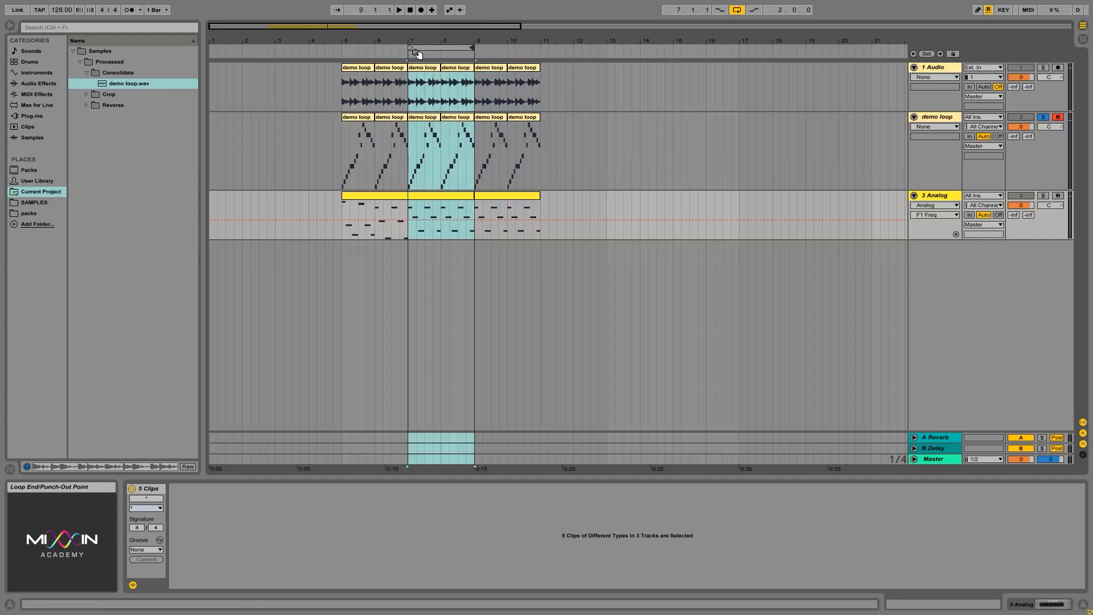
{"action": "left_click", "coordinate": [450, 48]}
{"action": "right_click", "coordinate": [451, 49]}
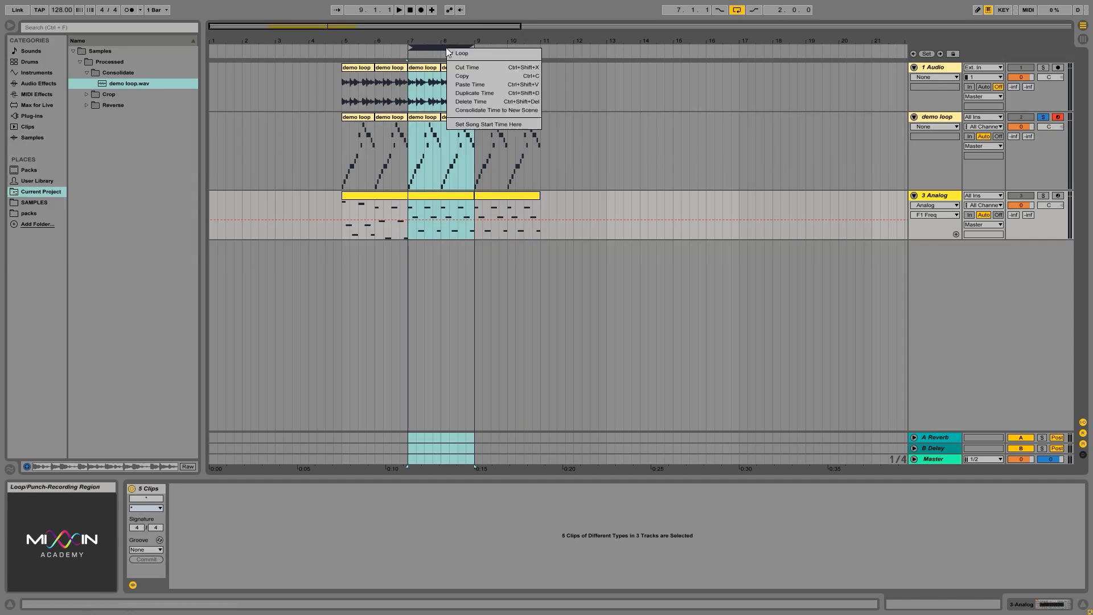
{"action": "left_click", "coordinate": [471, 101]}
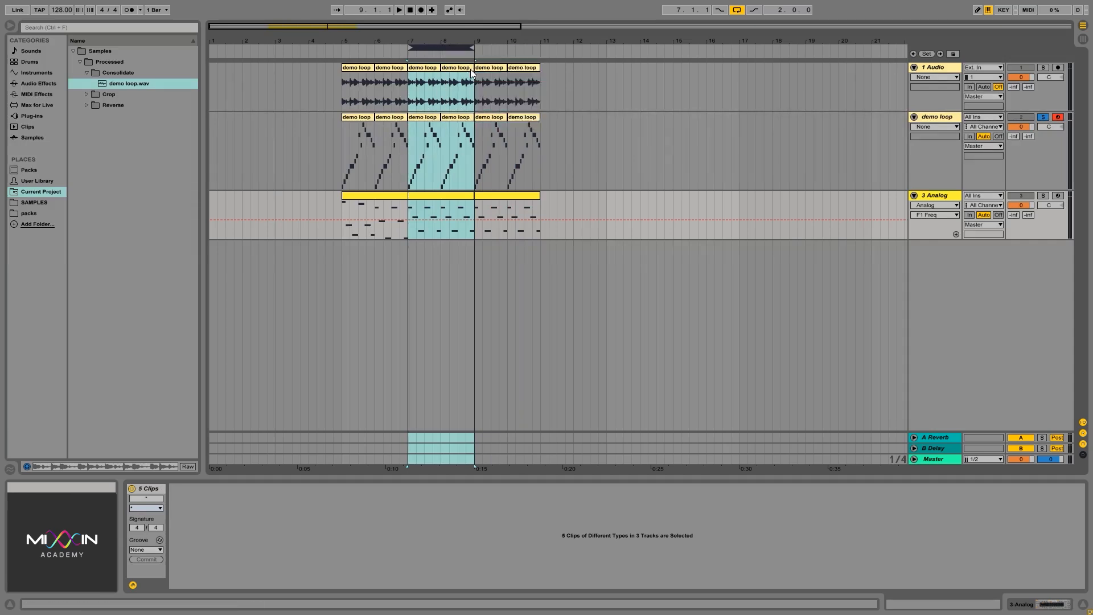
Step: Set the loop to two beats from 7.2.1 and cut that time from all tracks
{"action": "left_click_drag", "start_coordinate": [416, 49], "coordinate": [430, 47]}
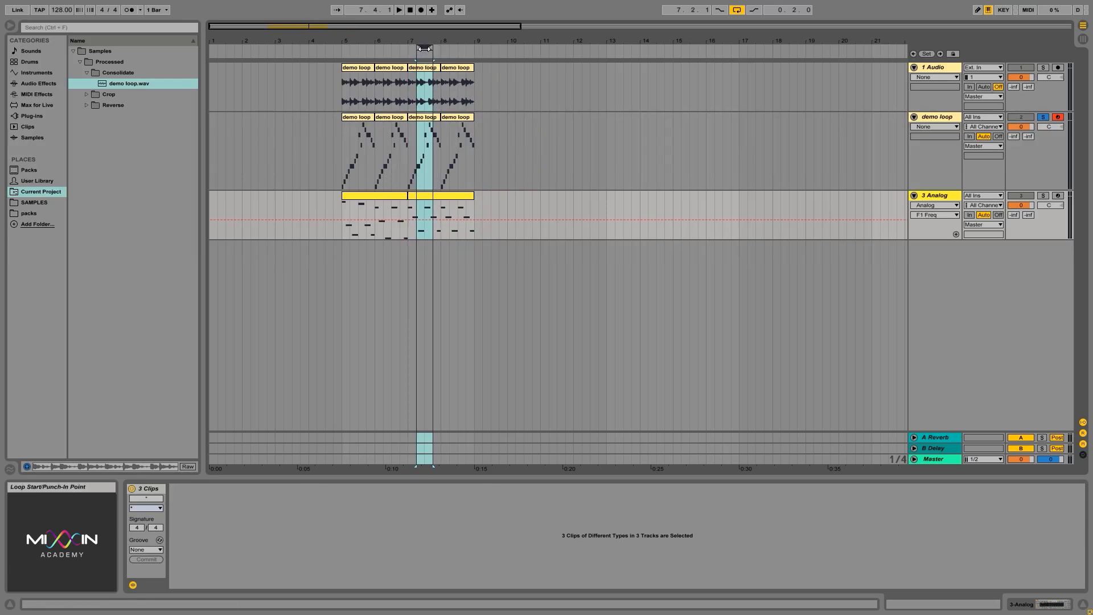
{"action": "right_click", "coordinate": [424, 47]}
{"action": "left_click", "coordinate": [458, 69]}
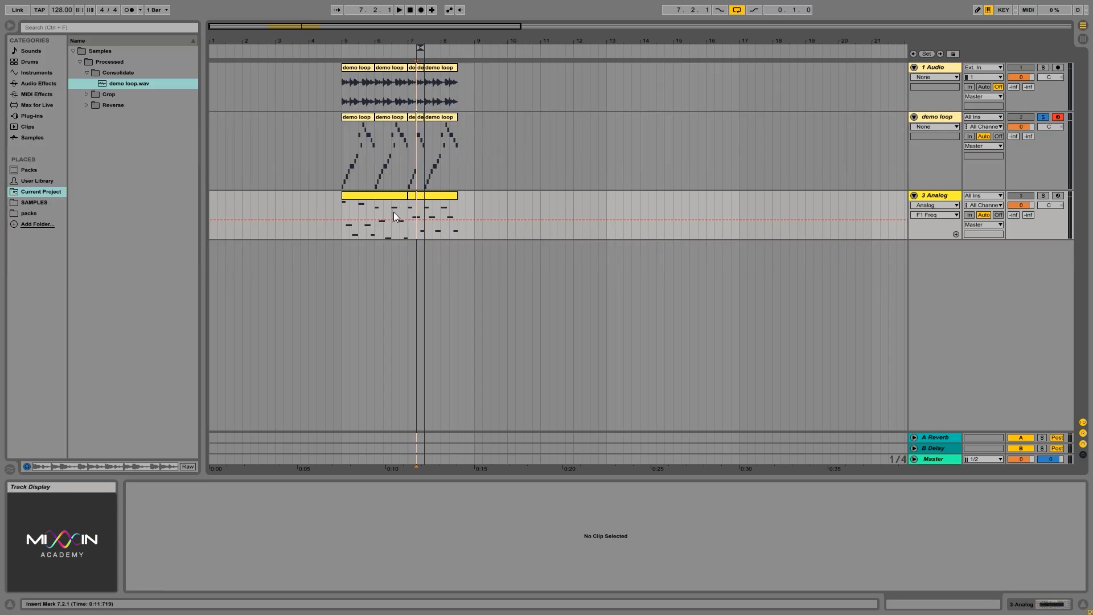
Step: Set the loop from 6.3.1 to 8.2.1, delete only the clip contents inside it, and undo the deletion
{"action": "left_click_drag", "start_coordinate": [418, 48], "coordinate": [350, 47]}
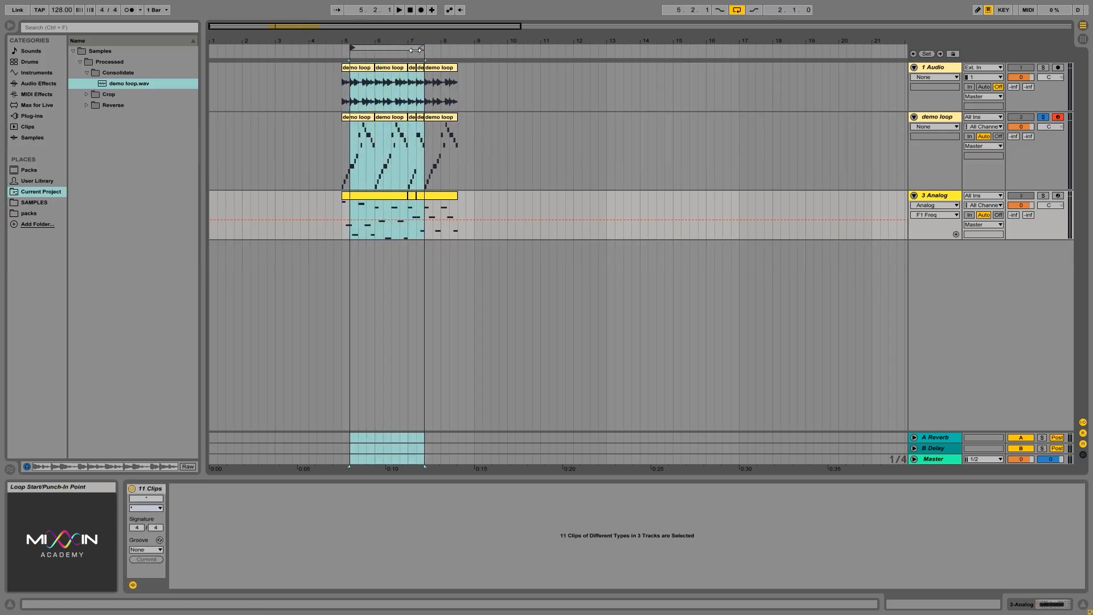
{"action": "left_click_drag", "start_coordinate": [423, 48], "coordinate": [457, 47]}
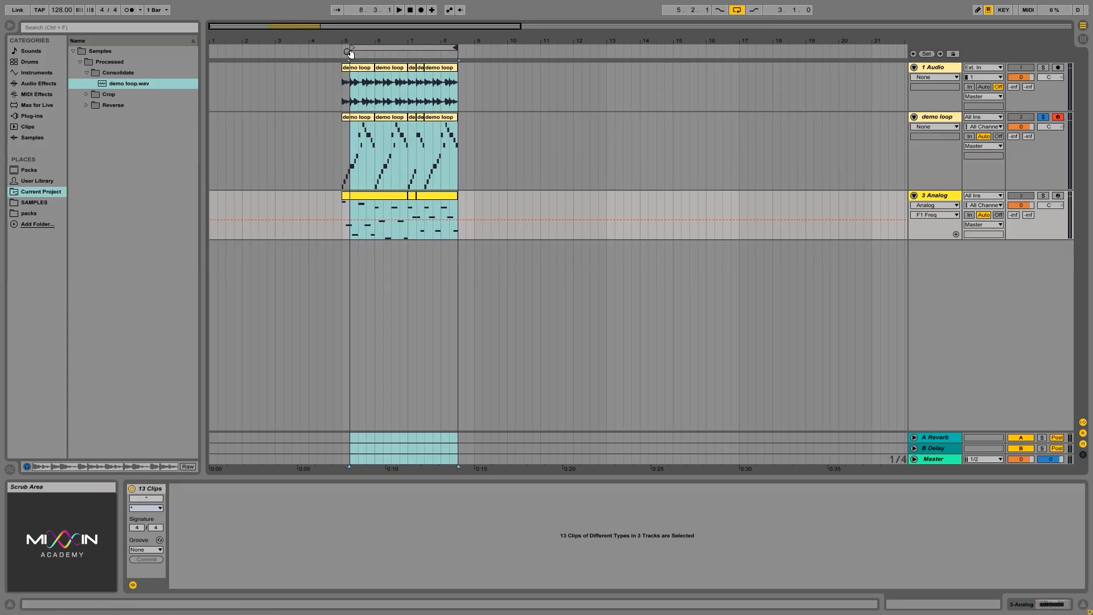
{"action": "left_click_drag", "start_coordinate": [351, 47], "coordinate": [438, 46]}
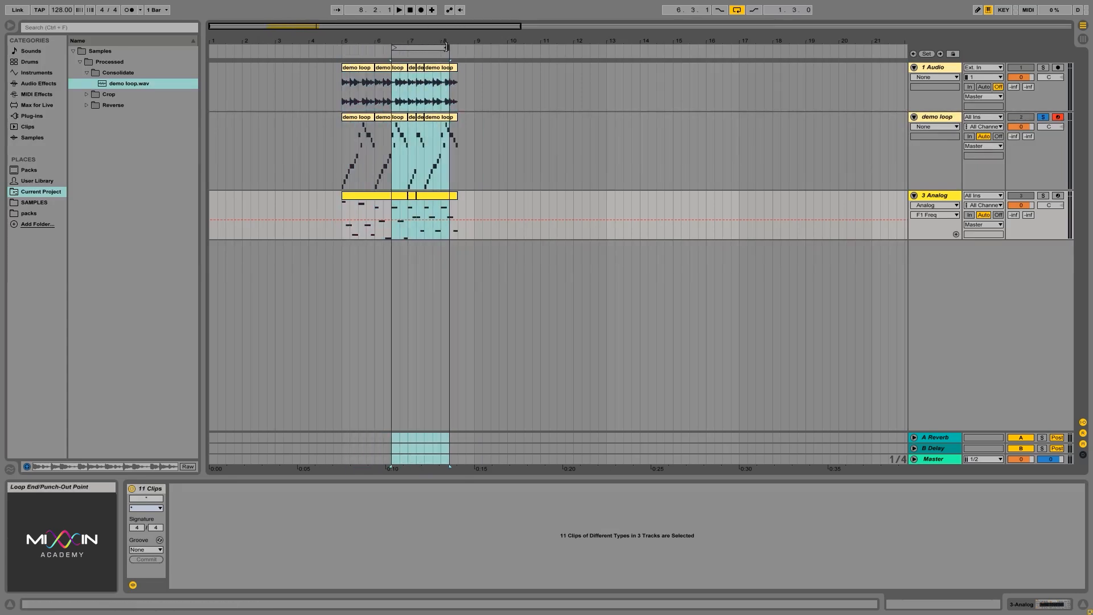
{"action": "right_click", "coordinate": [425, 48]}
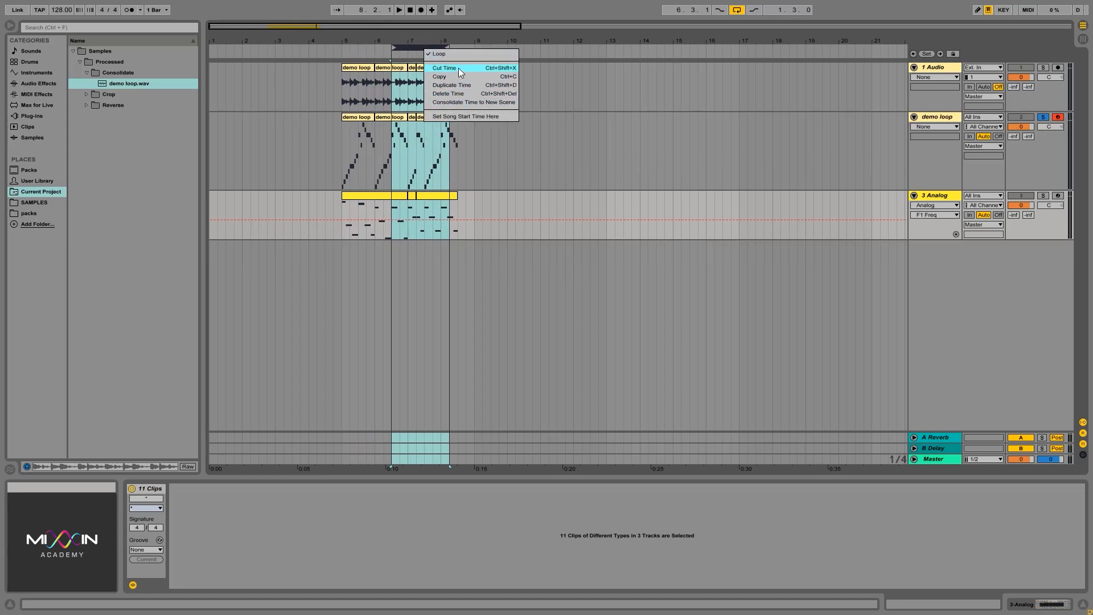
{"action": "left_click", "coordinate": [406, 61]}
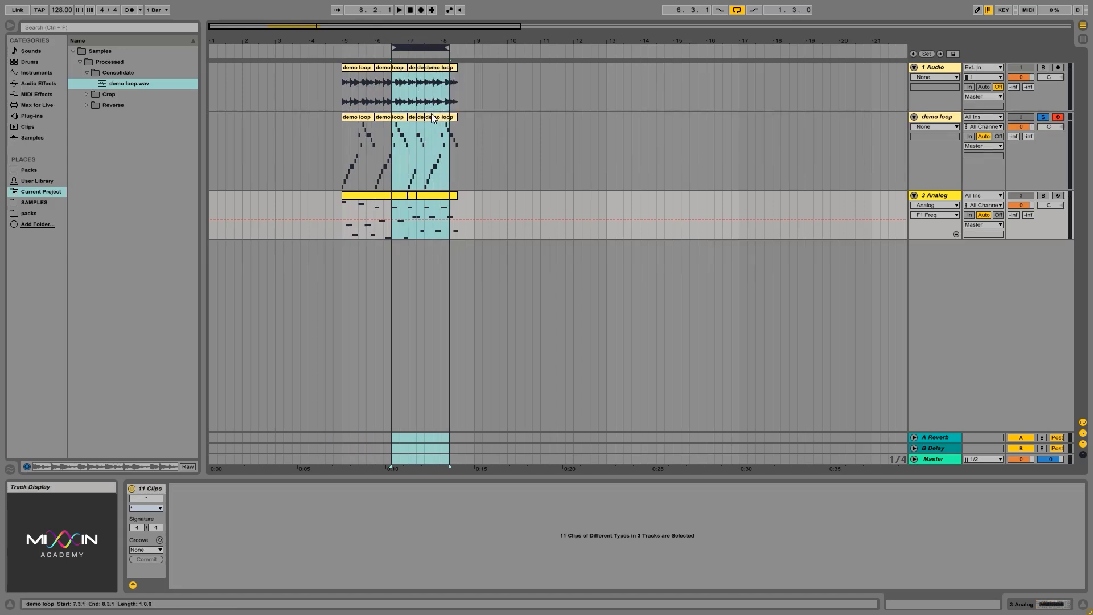
{"action": "key", "text": "Delete"}
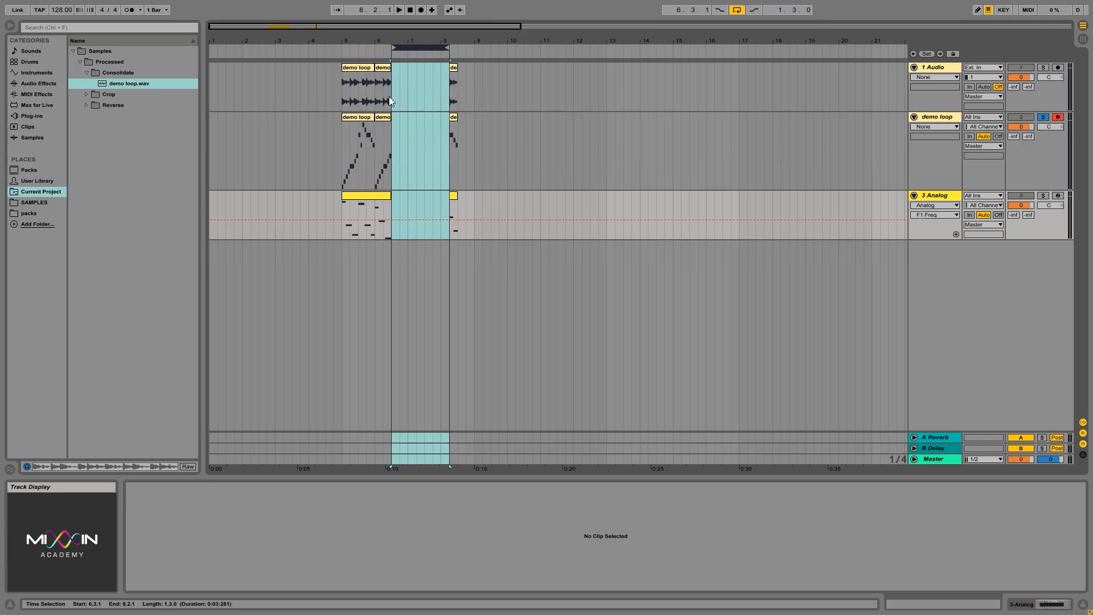
{"action": "key", "text": "ctrl+z"}
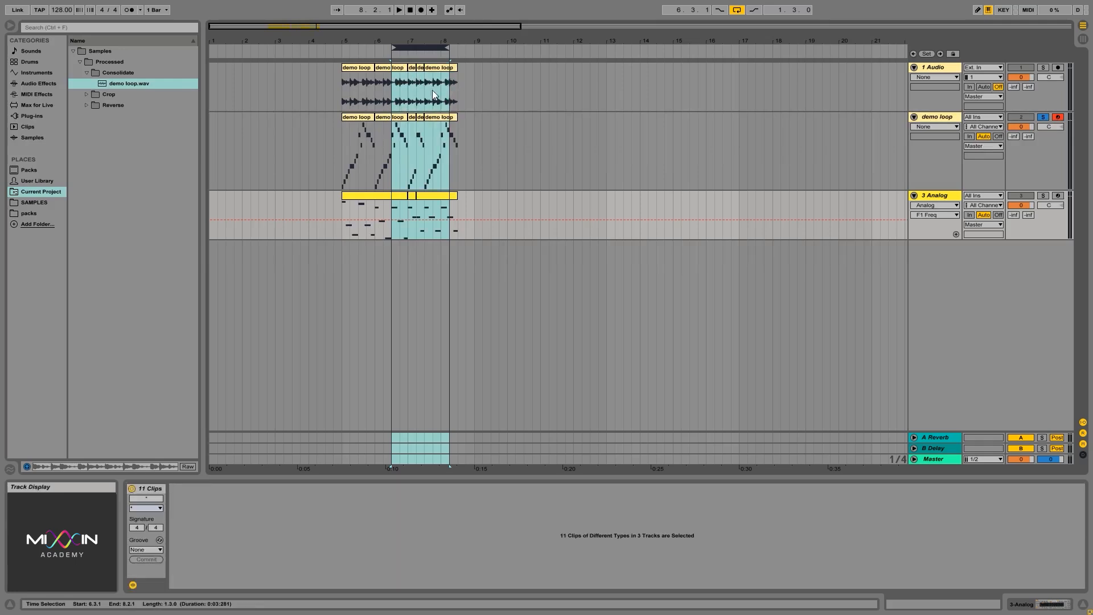
Step: Cut the time between 6.3.1 and 8.2.1 from all tracks
{"action": "right_click", "coordinate": [414, 47]}
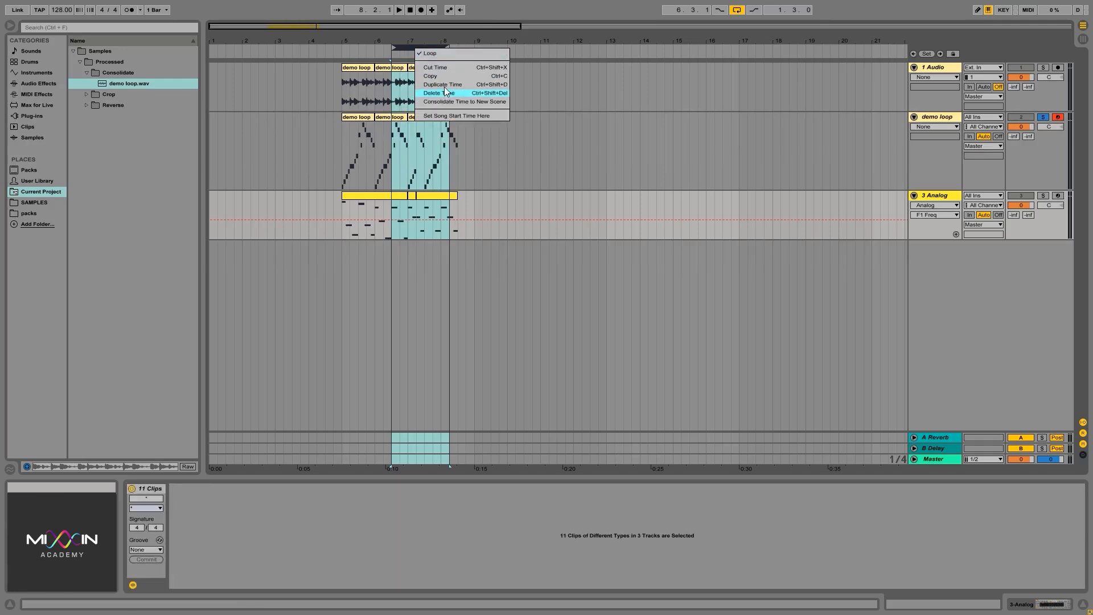
{"action": "left_click", "coordinate": [447, 68]}
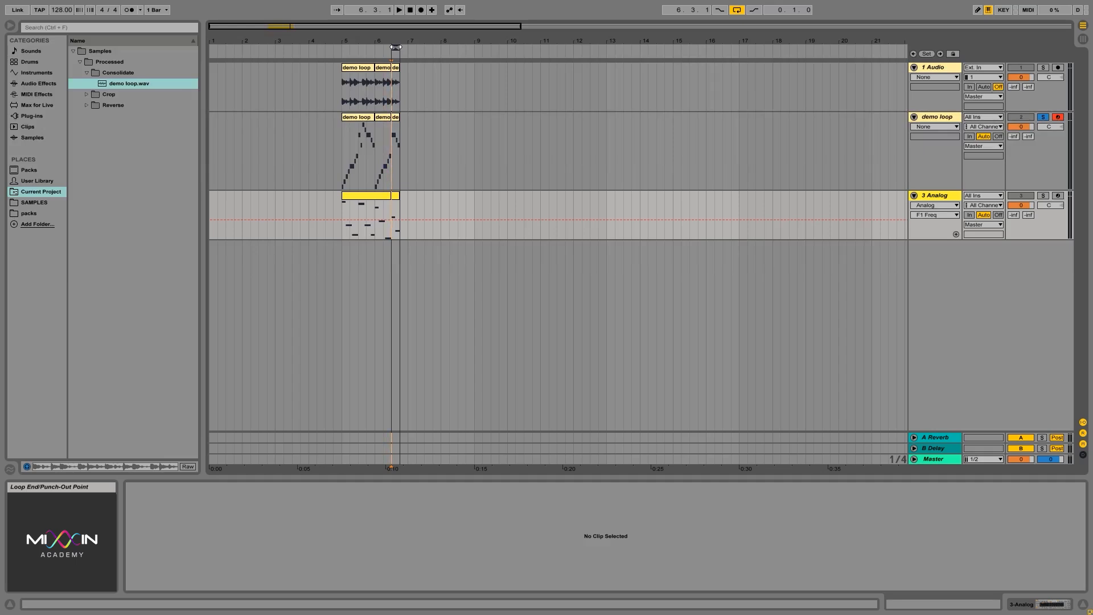
Step: Delete the clip material from 5.4.1 to 6.2.1 on all three tracks and shift the remaining clips two beats earlier
{"action": "left_click_drag", "start_coordinate": [365, 91], "coordinate": [468, 45]}
{"action": "key", "text": "Delete"}
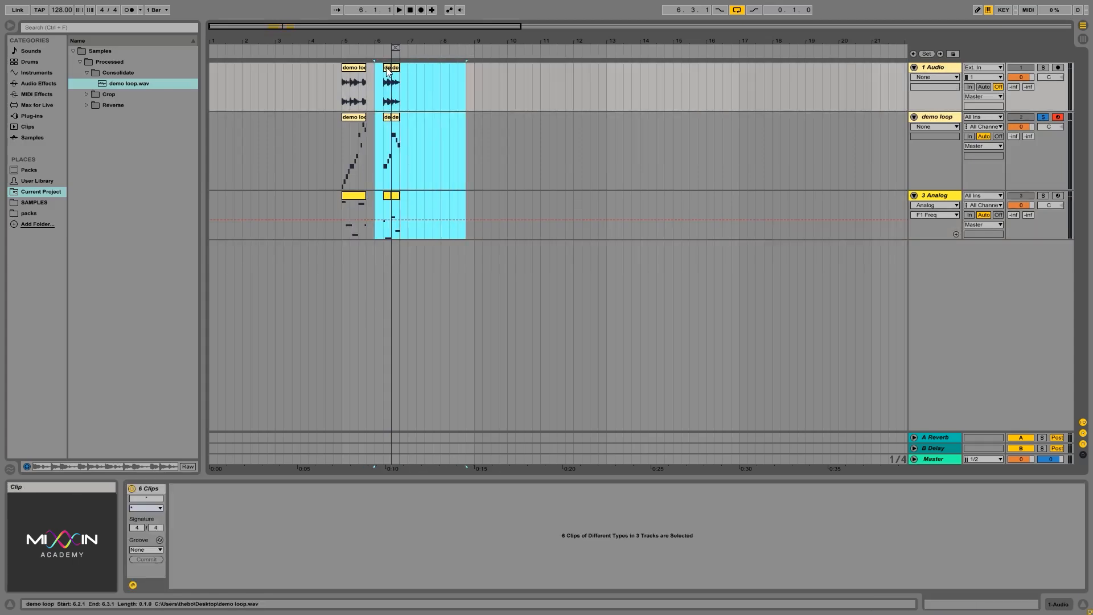
{"action": "left_click_drag", "start_coordinate": [387, 70], "coordinate": [371, 71]}
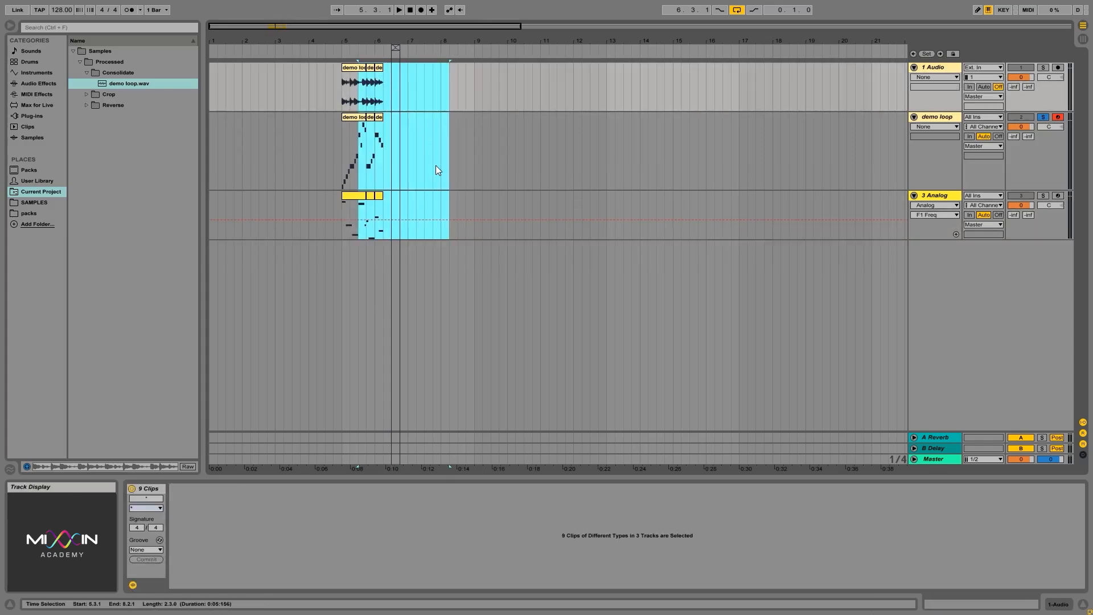
Step: Restore the four-bar arrangement and set the loop to four bars starting at 5.1.1
{"action": "left_click_drag", "start_coordinate": [393, 48], "coordinate": [474, 48]}
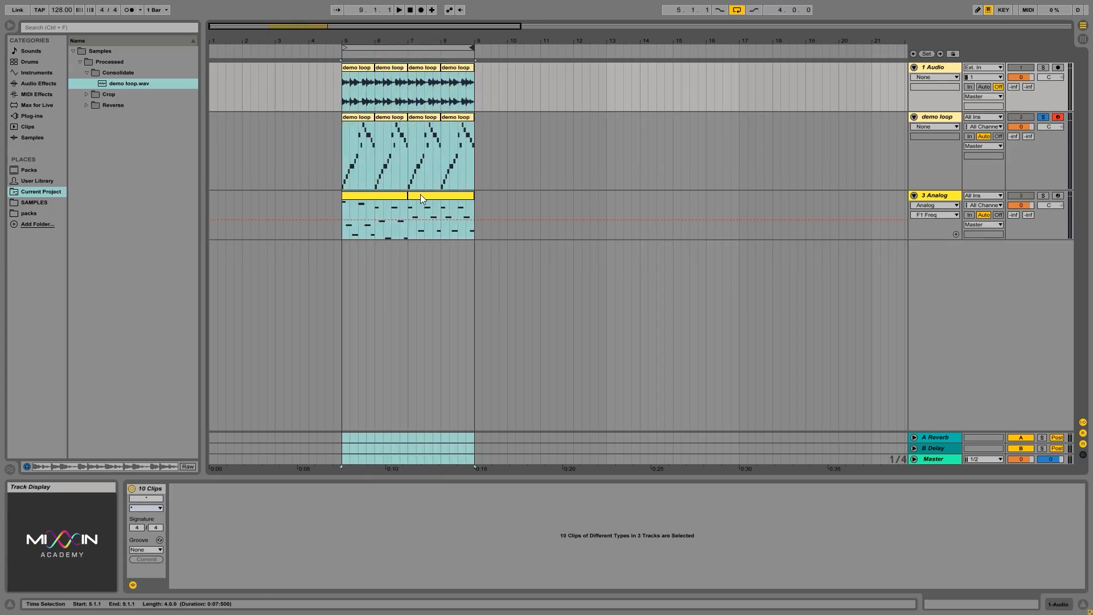